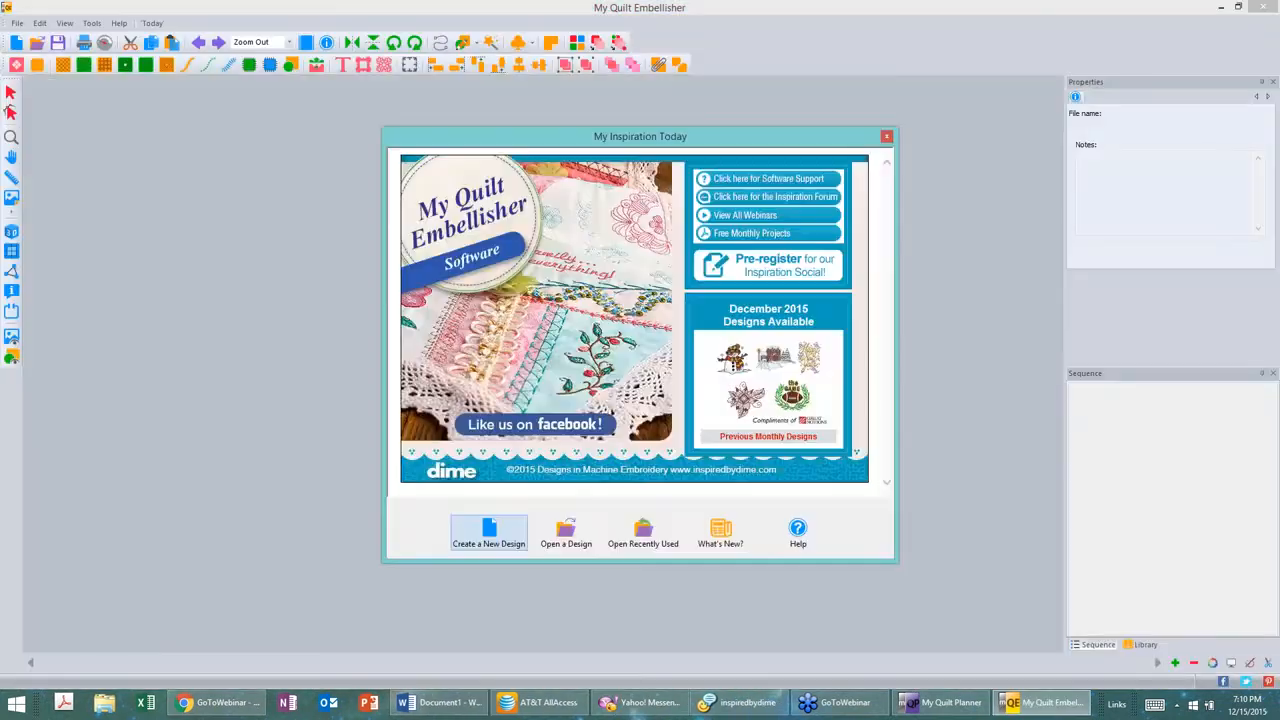
# Step: Start a new design and add the text letter "A" at the centre of the canvas
pyautogui.click(490, 538)
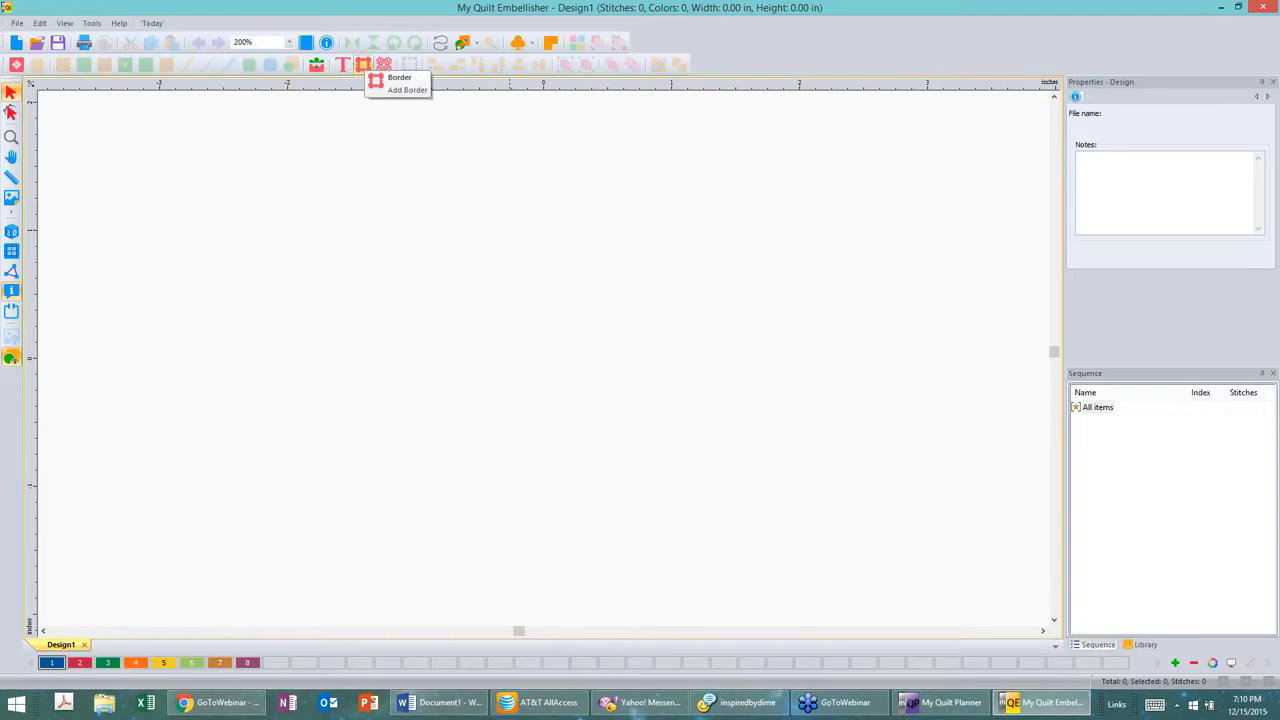
pyautogui.click(343, 66)
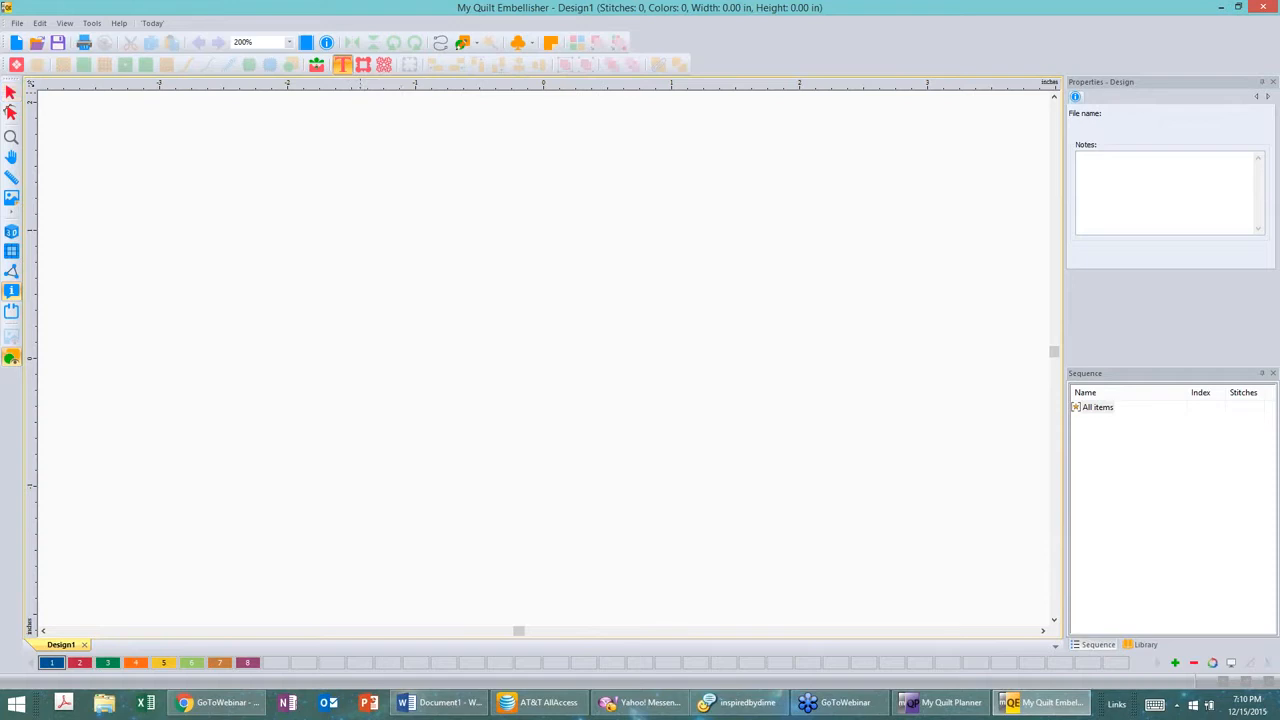
pyautogui.click(498, 383)
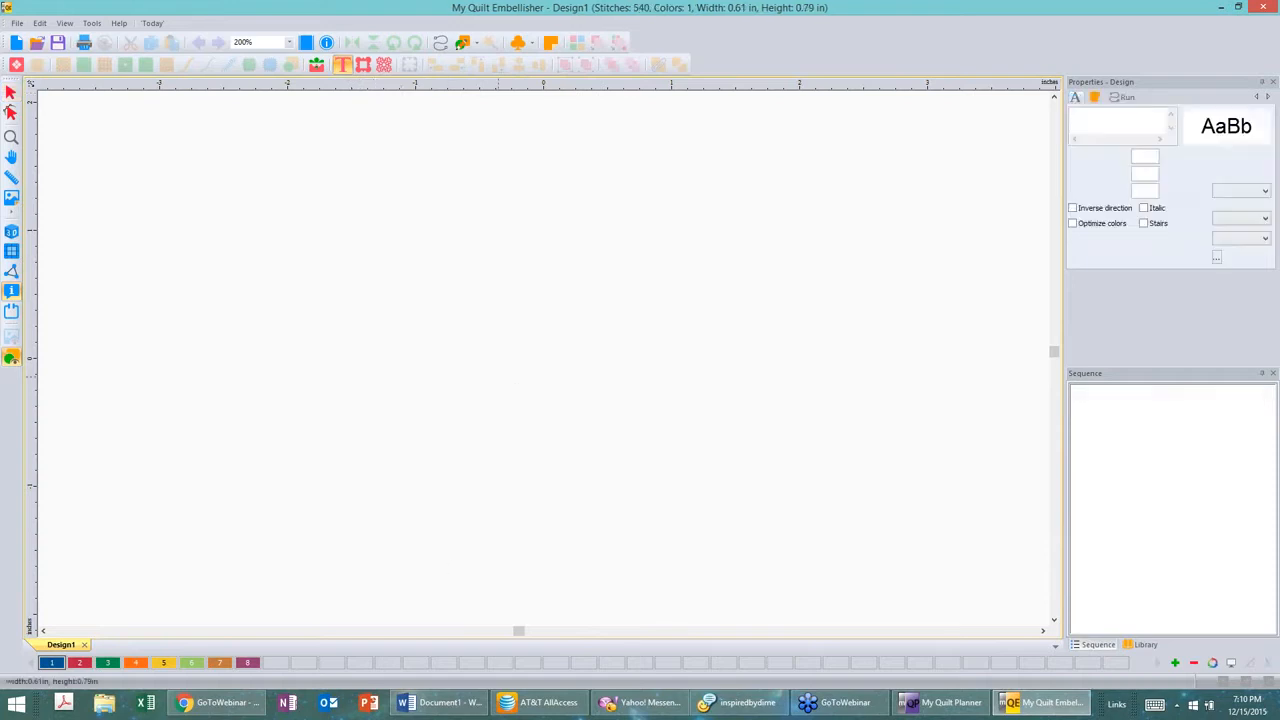
pyautogui.write('A')
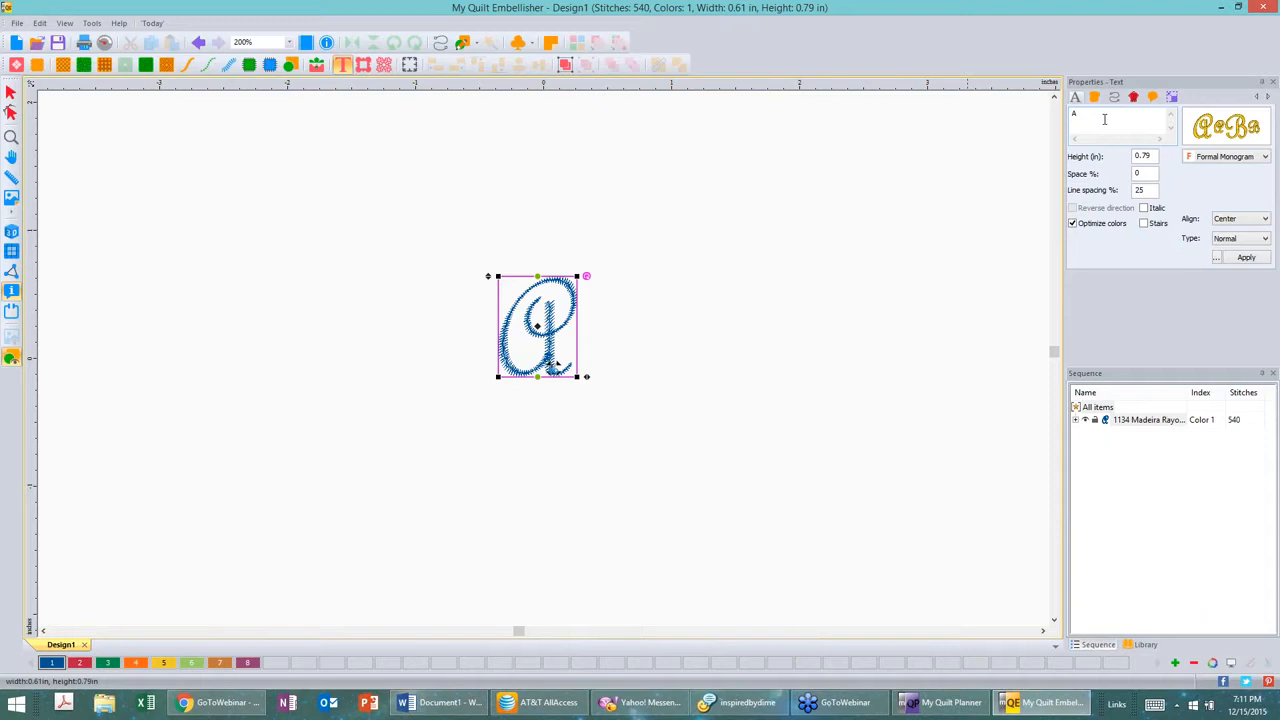
# Step: Browse the font catalog of available lettering styles, then close it without choosing a new font
pyautogui.click(1229, 131)
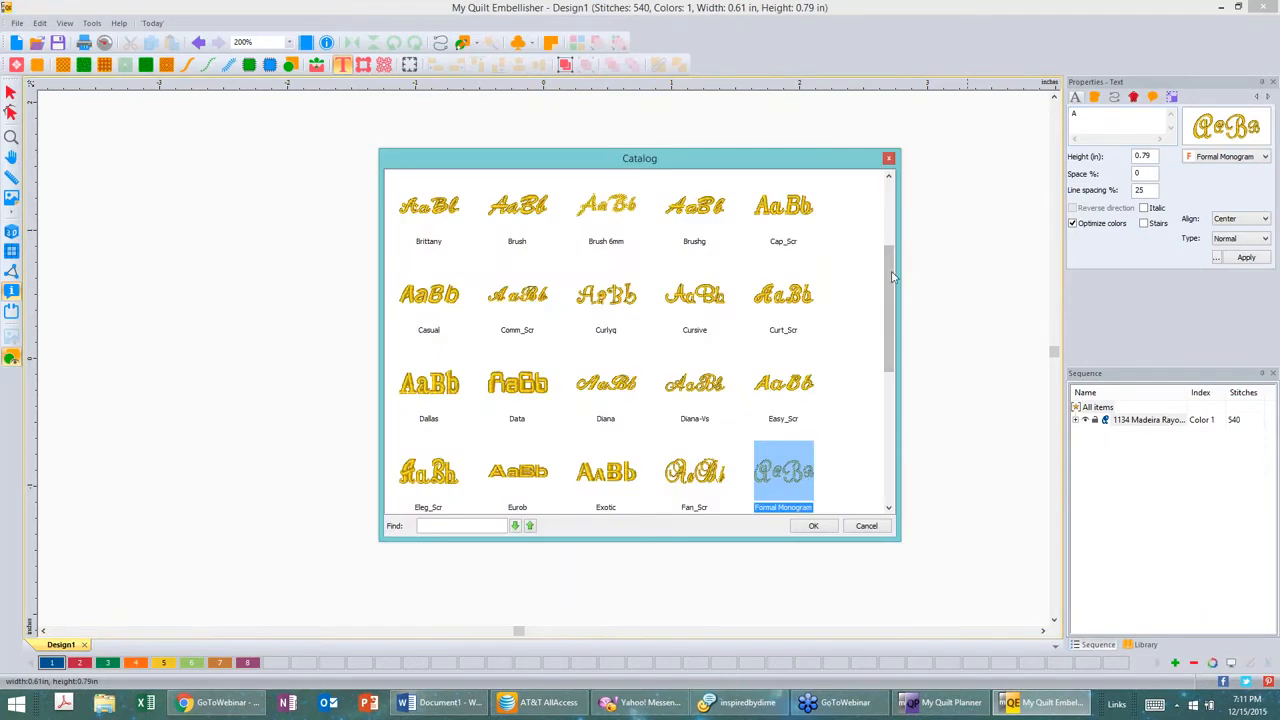
pyautogui.moveTo(893, 273); pyautogui.dragTo(905, 395)
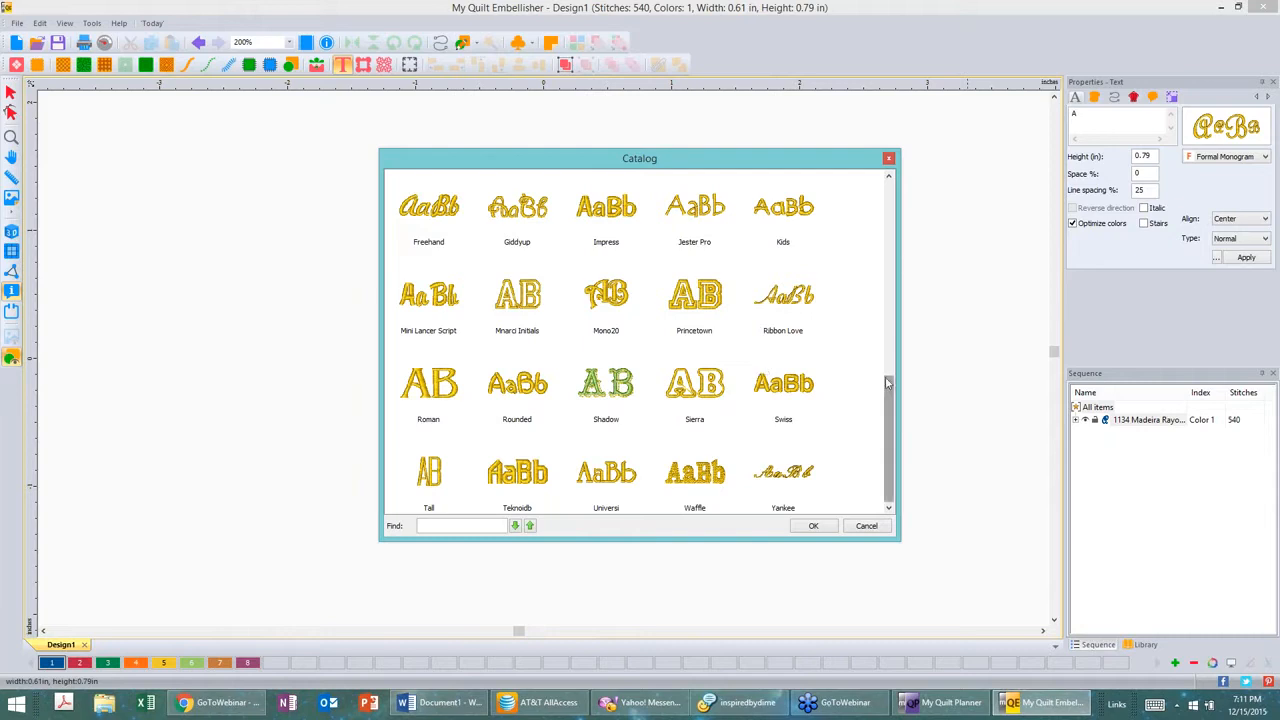
pyautogui.moveTo(885, 376); pyautogui.dragTo(893, 176)
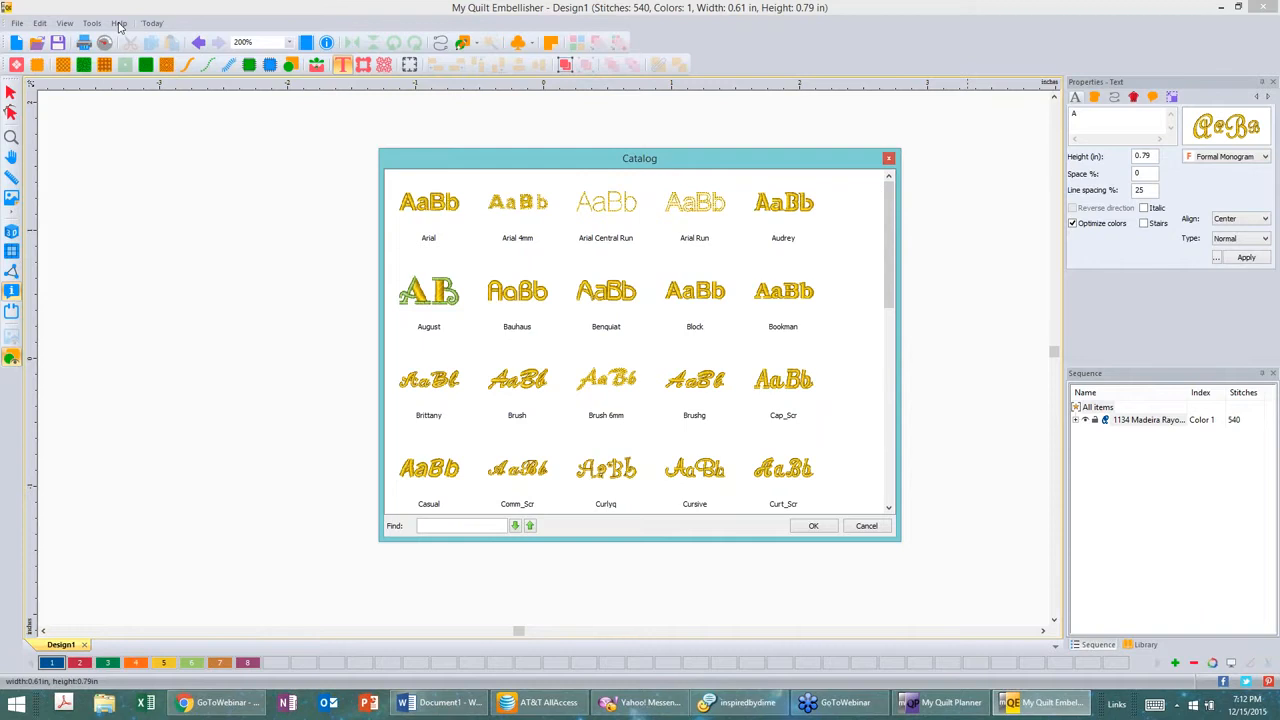
pyautogui.click(888, 158)
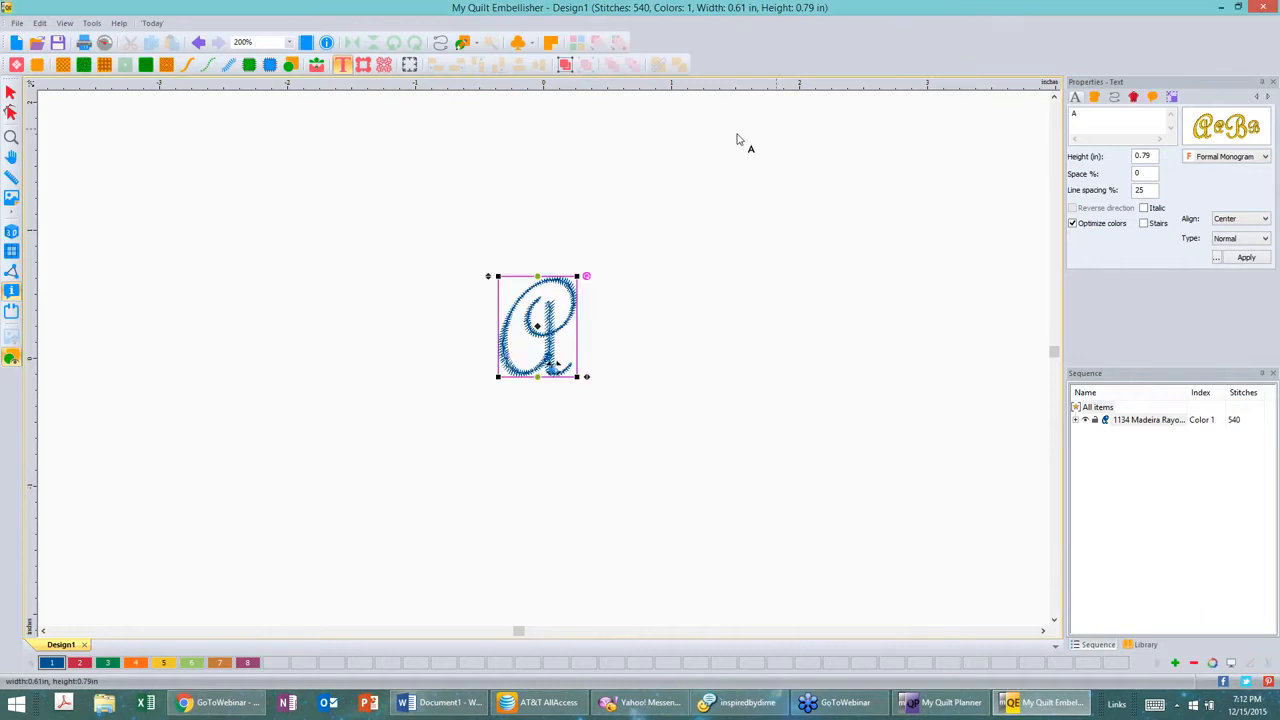
# Step: Open the help contents and go to the Font Library topic under My Quilt Embellisher's Text Embellishment section
pyautogui.click(120, 24)
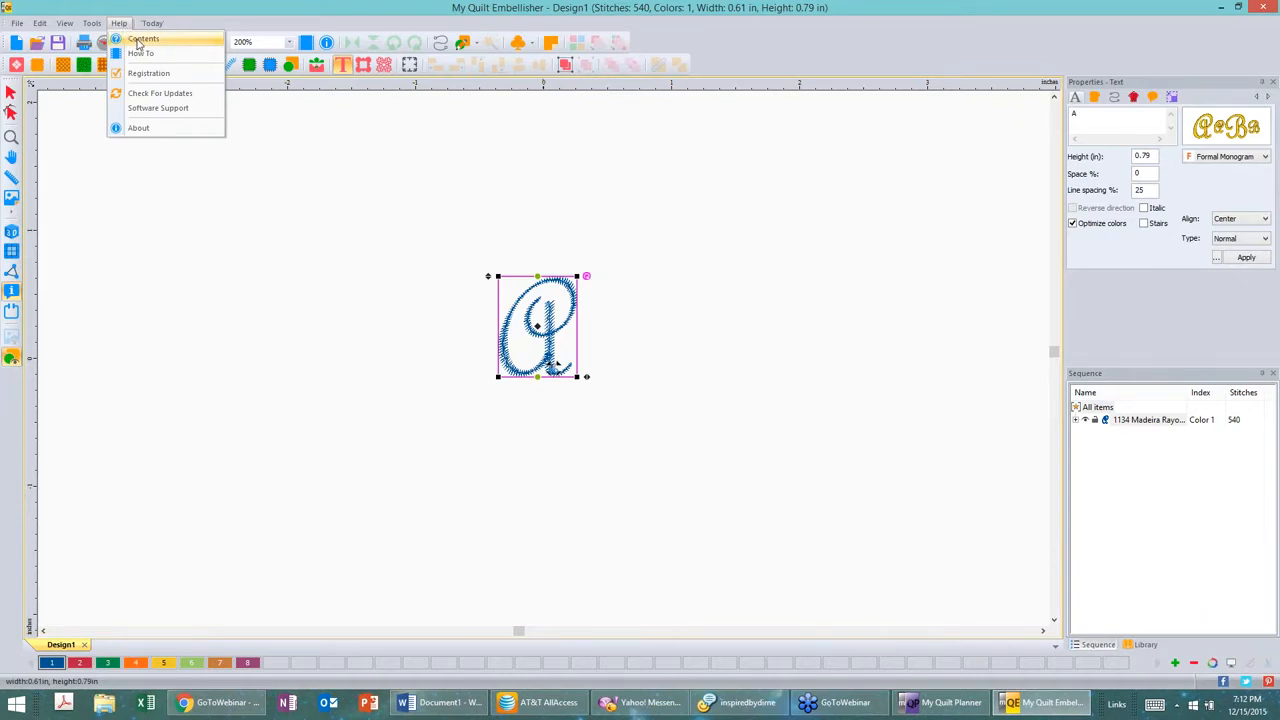
pyautogui.click(139, 40)
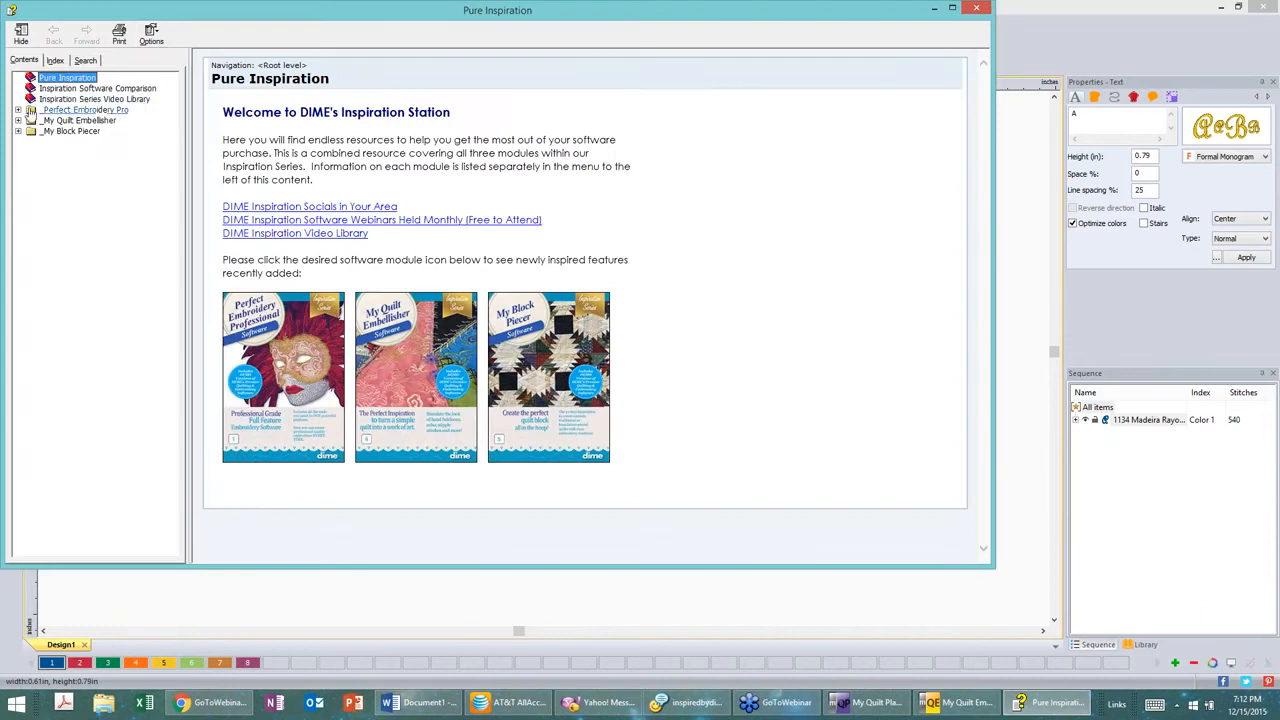
pyautogui.click(18, 120)
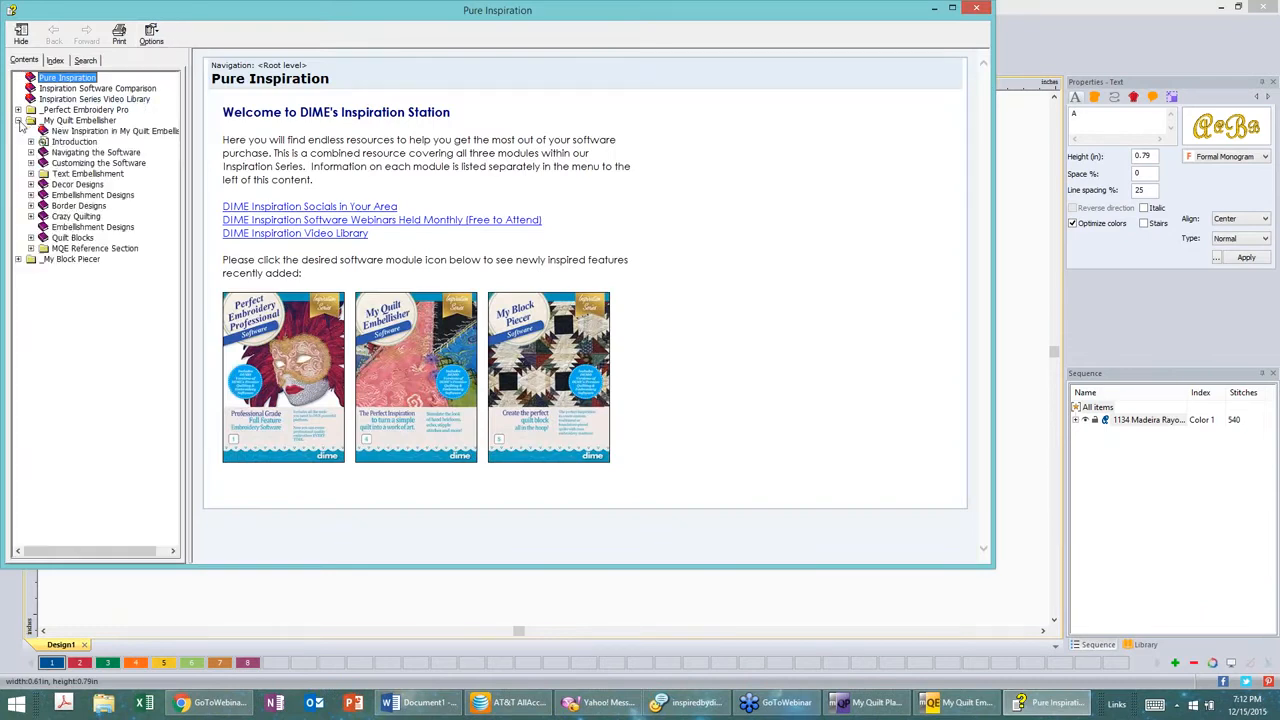
pyautogui.click(31, 174)
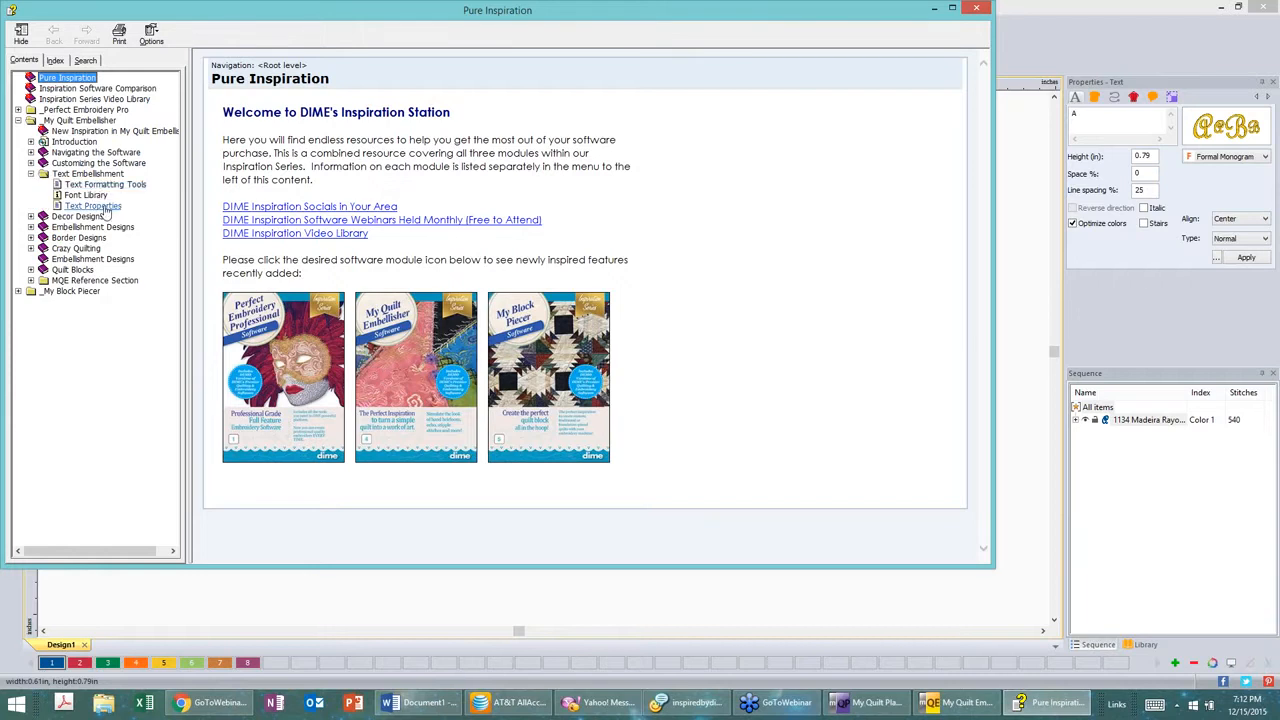
pyautogui.click(86, 196)
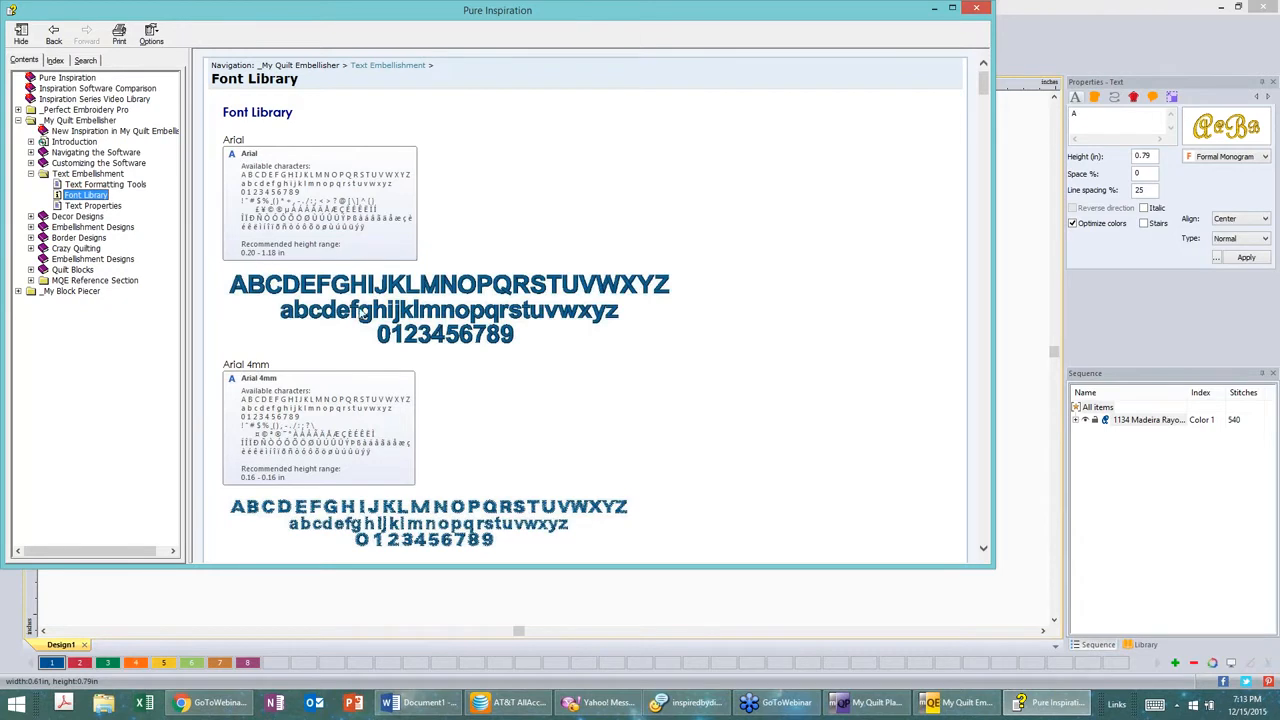
# Step: Scroll through the Font Library help page to examine each font's available characters and recommended height range
pyautogui.scroll(-1, 405, 398)
pyautogui.click(486, 402)
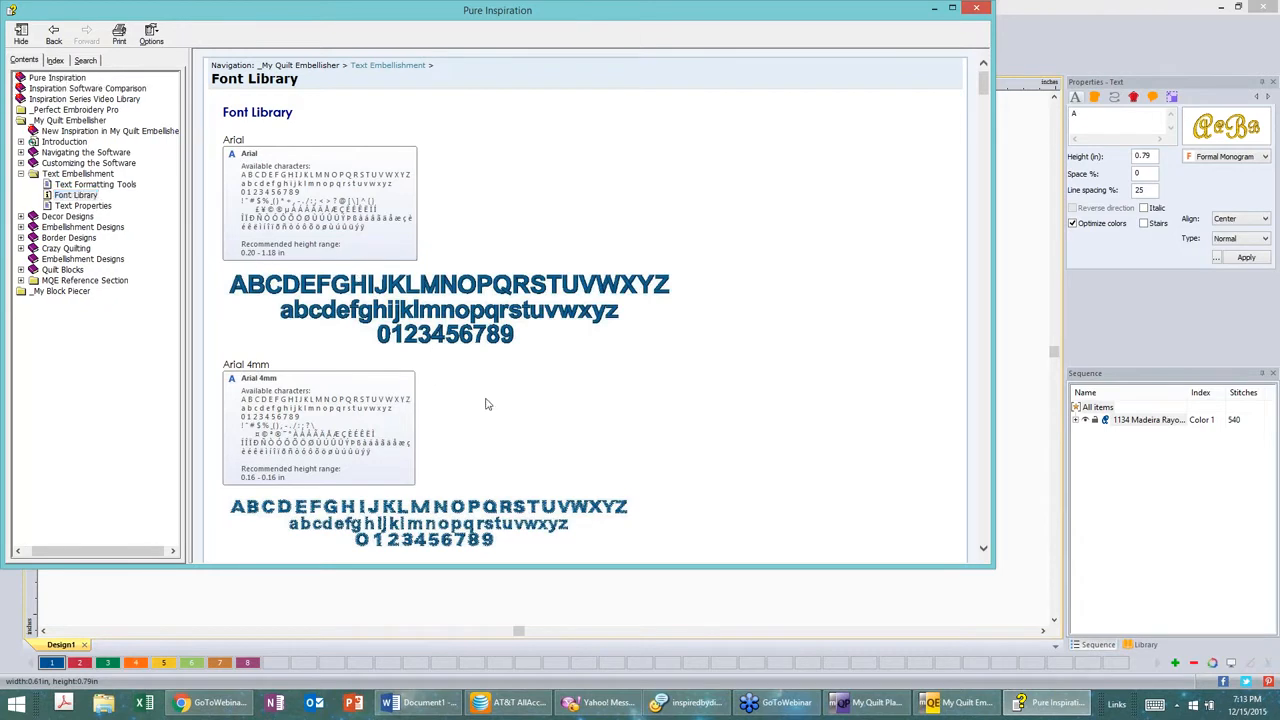
pyautogui.scroll(-1, 486, 402)
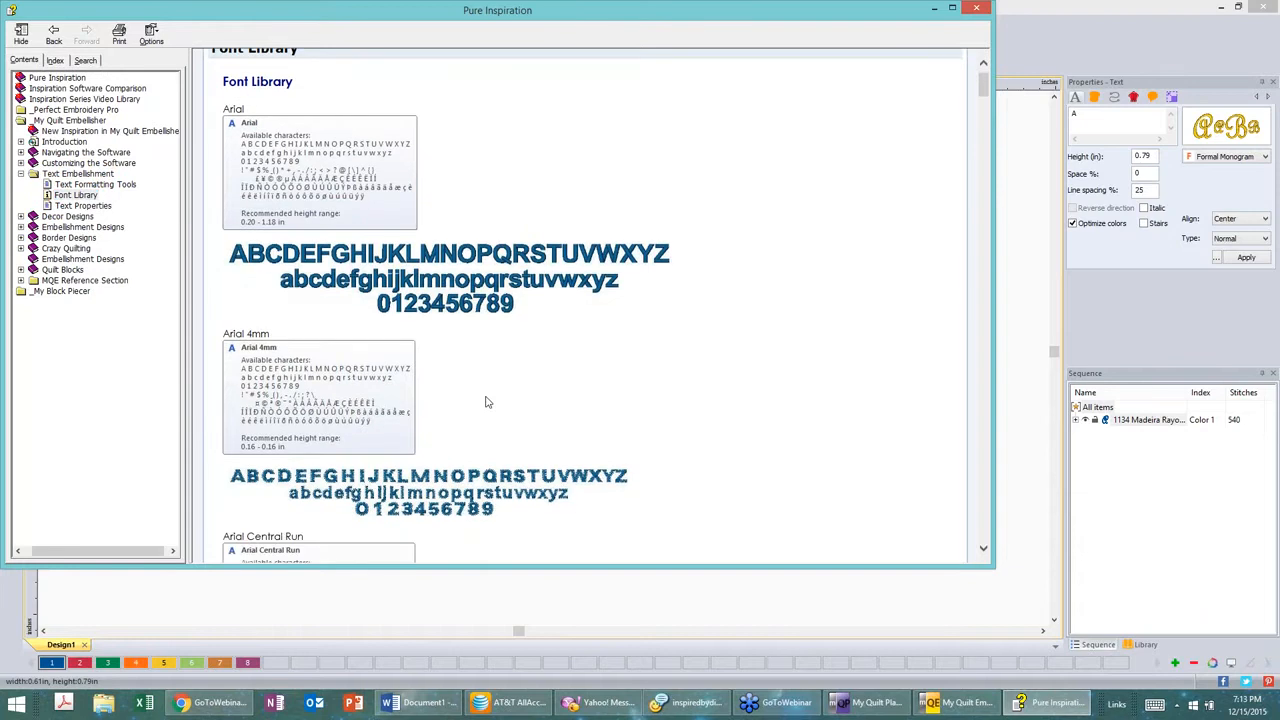
pyautogui.scroll(-3, 486, 402)
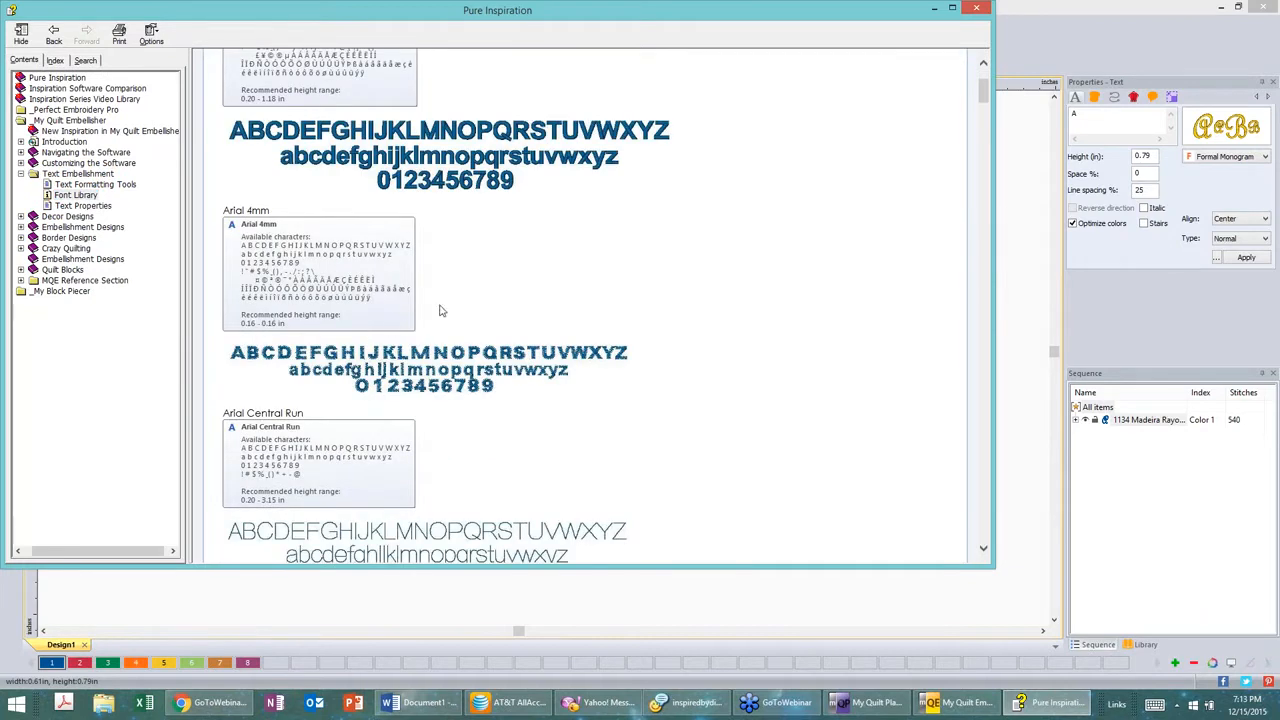
pyautogui.scroll(-2, 463, 289)
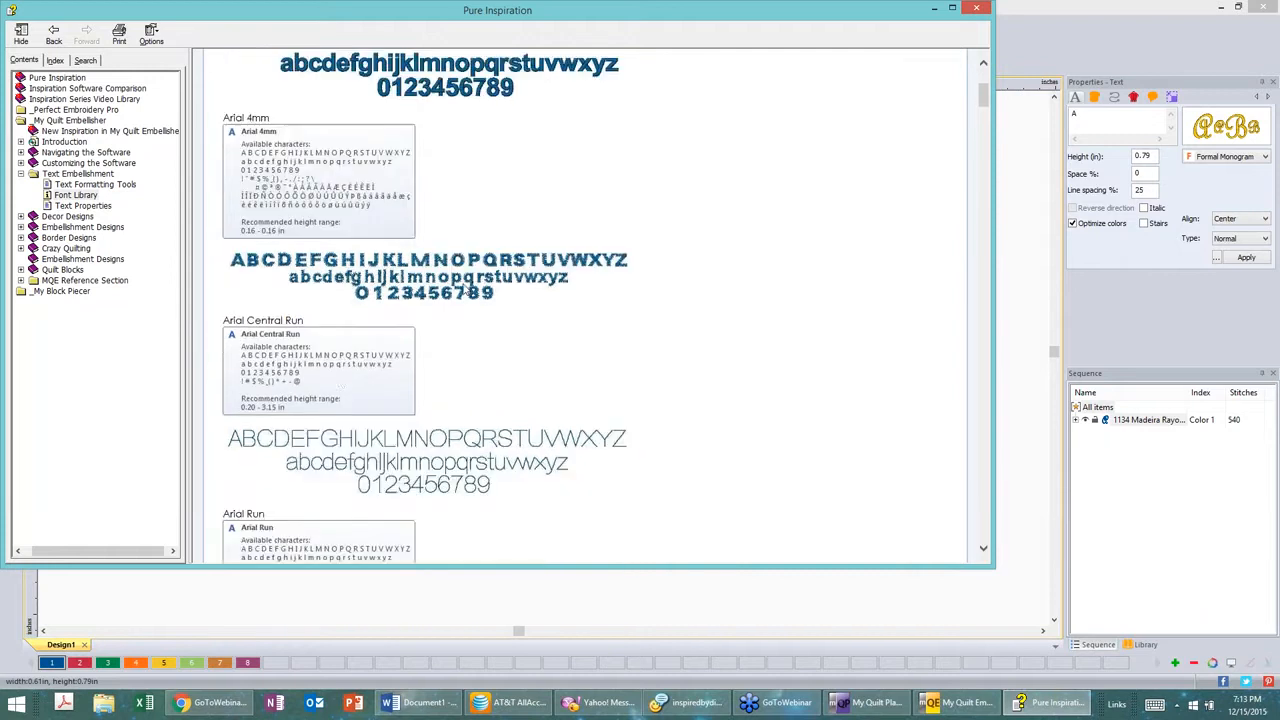
pyautogui.scroll(-3, 338, 242)
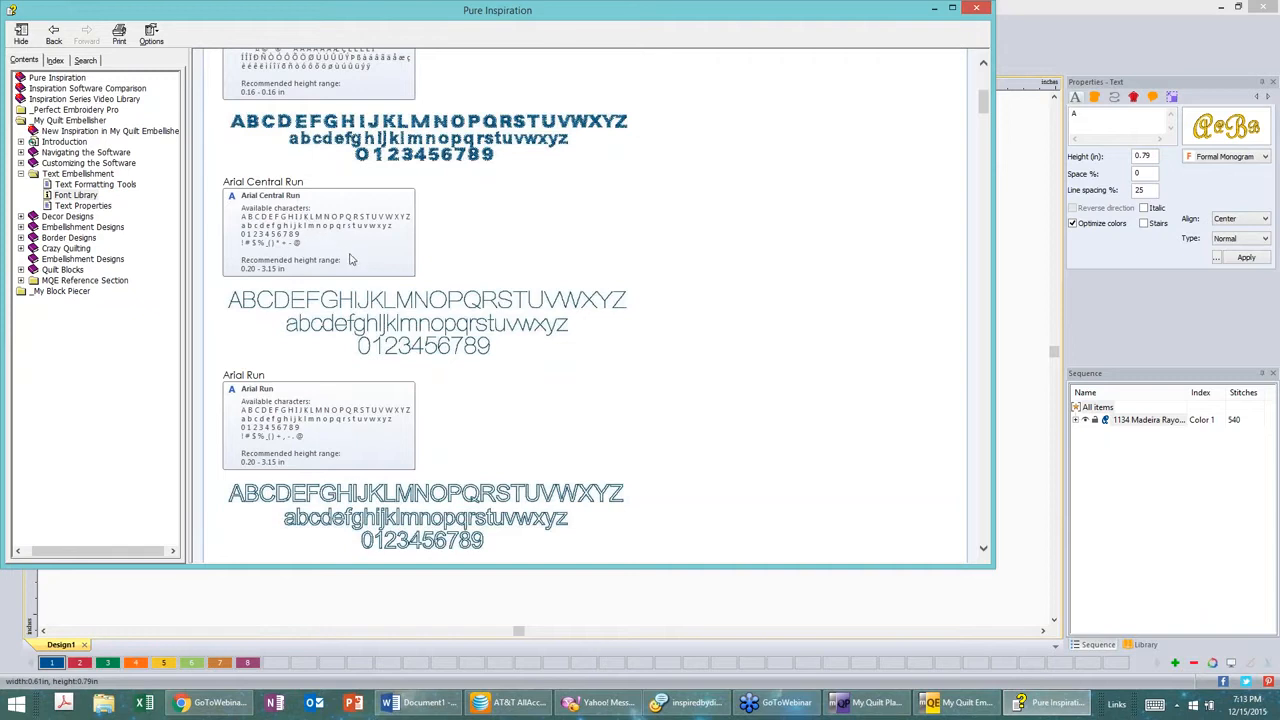
pyautogui.scroll(-1, 350, 259)
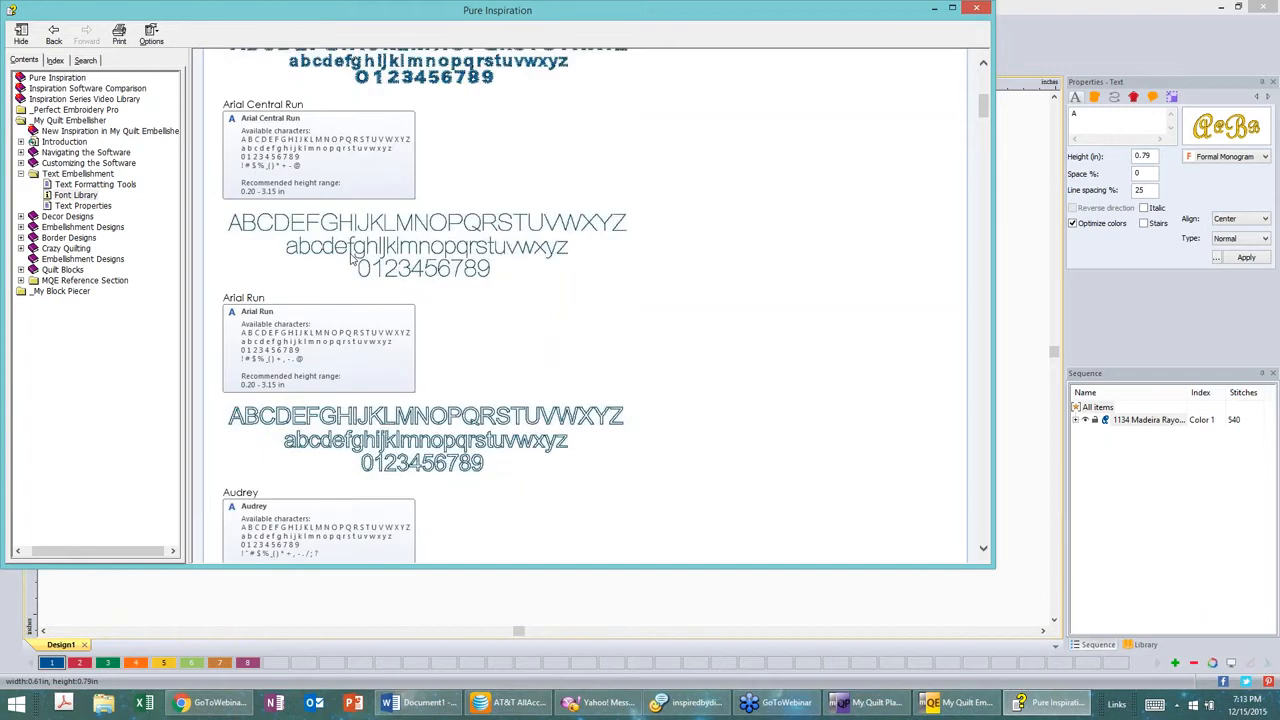
pyautogui.scroll(-1, 352, 259)
pyautogui.scroll(-7, 352, 259)
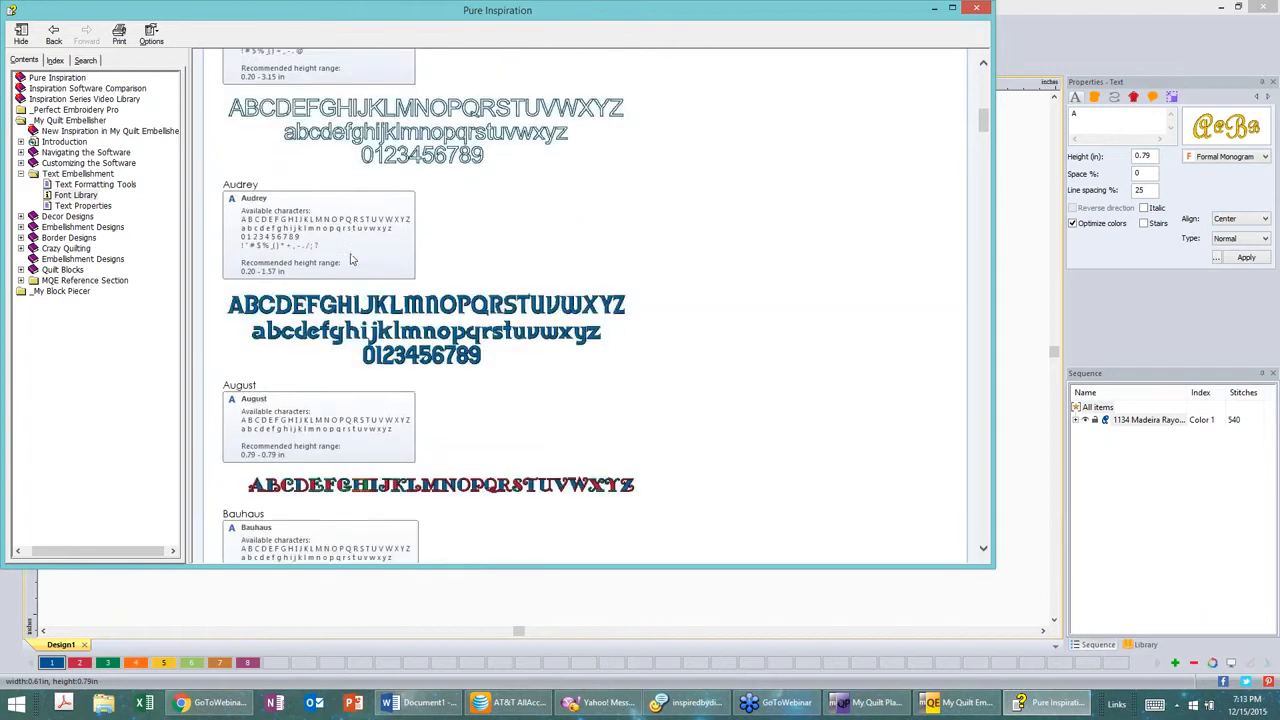
pyautogui.scroll(3, 352, 259)
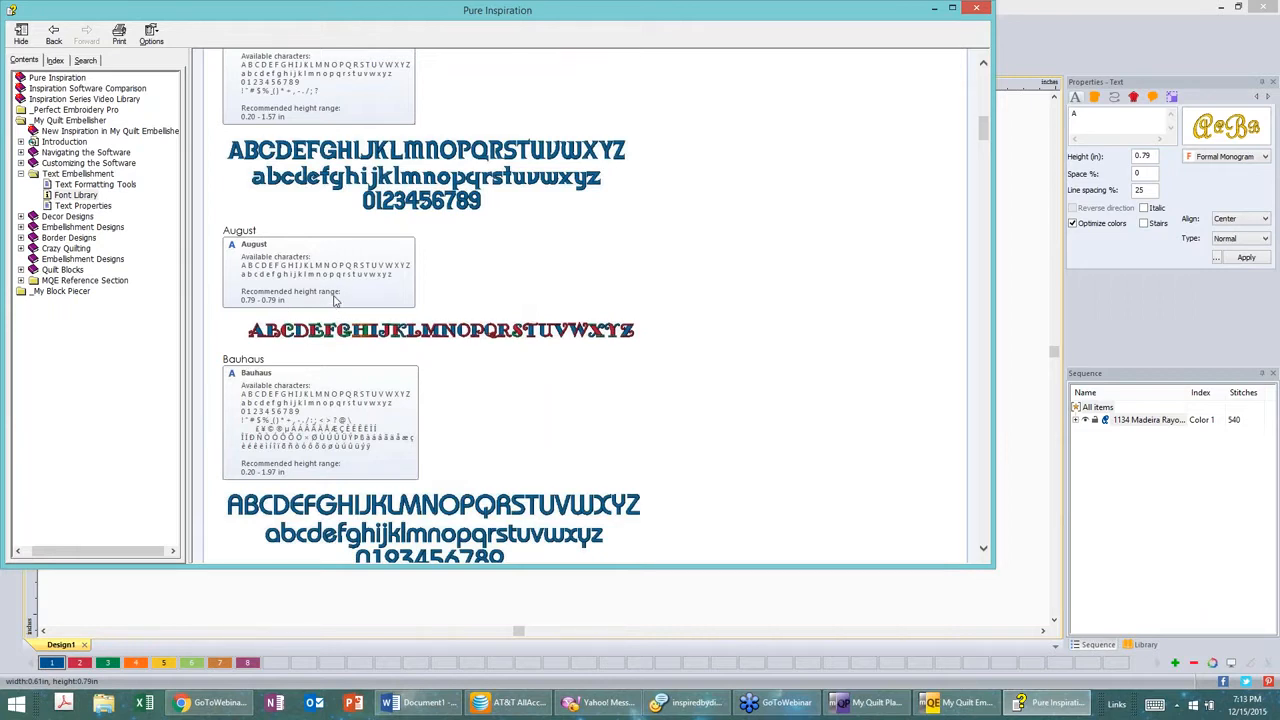
pyautogui.scroll(-3, 336, 301)
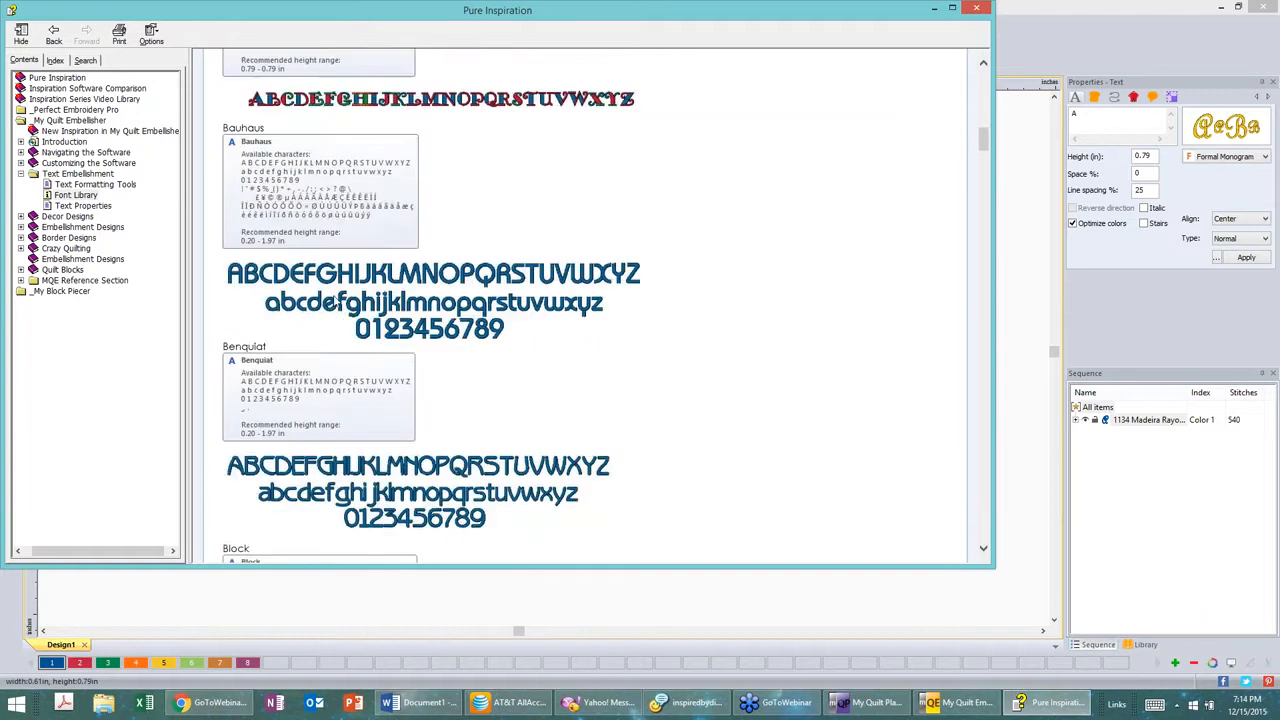
pyautogui.scroll(-1, 336, 301)
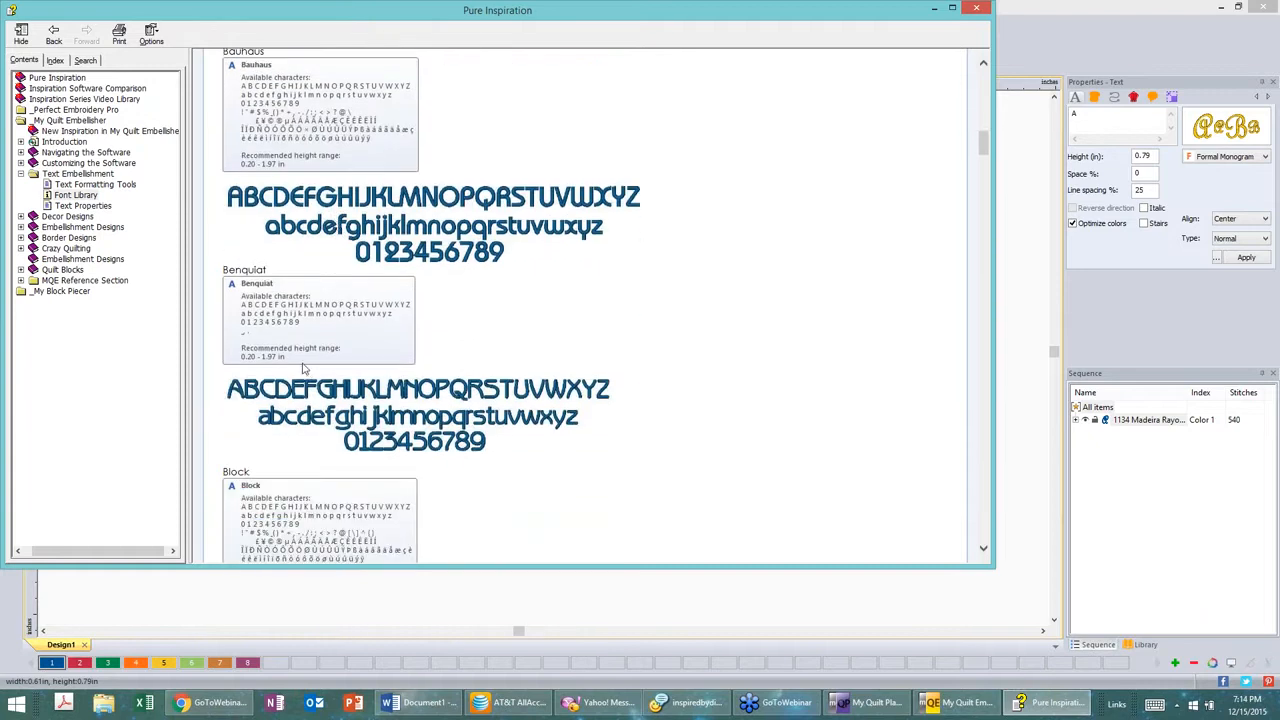
pyautogui.scroll(-6, 310, 360)
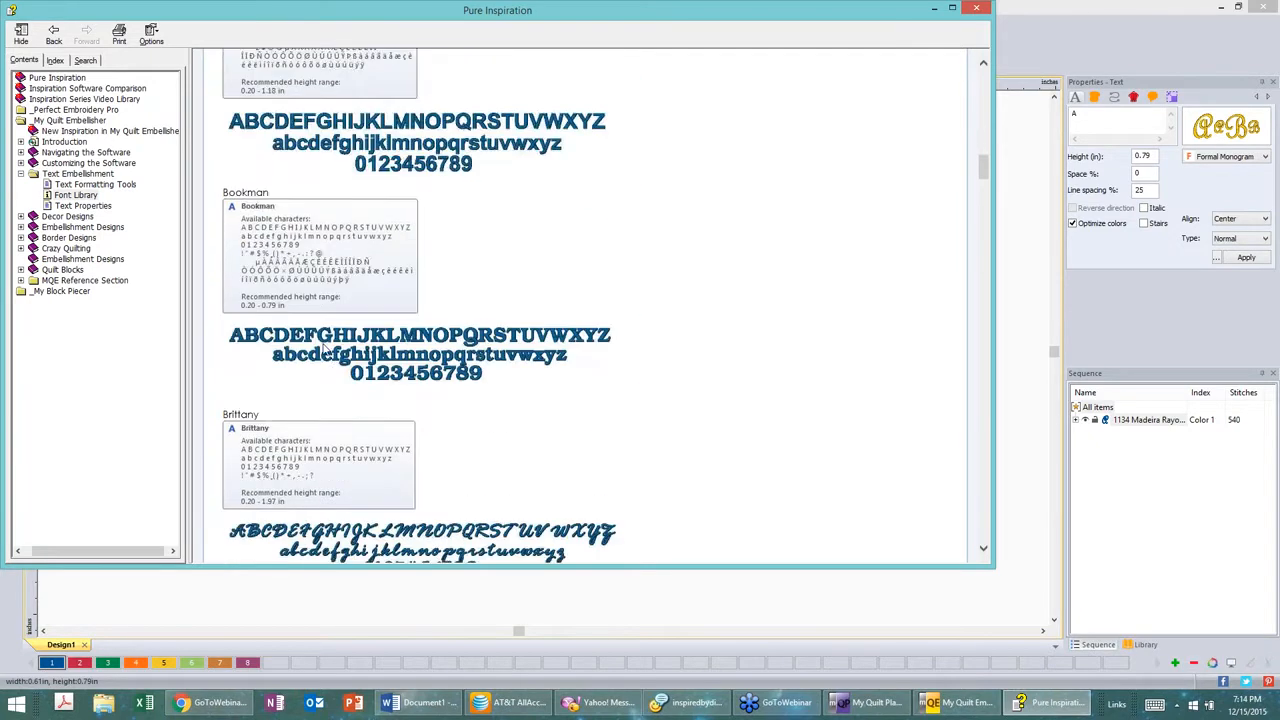
pyautogui.scroll(-2, 324, 345)
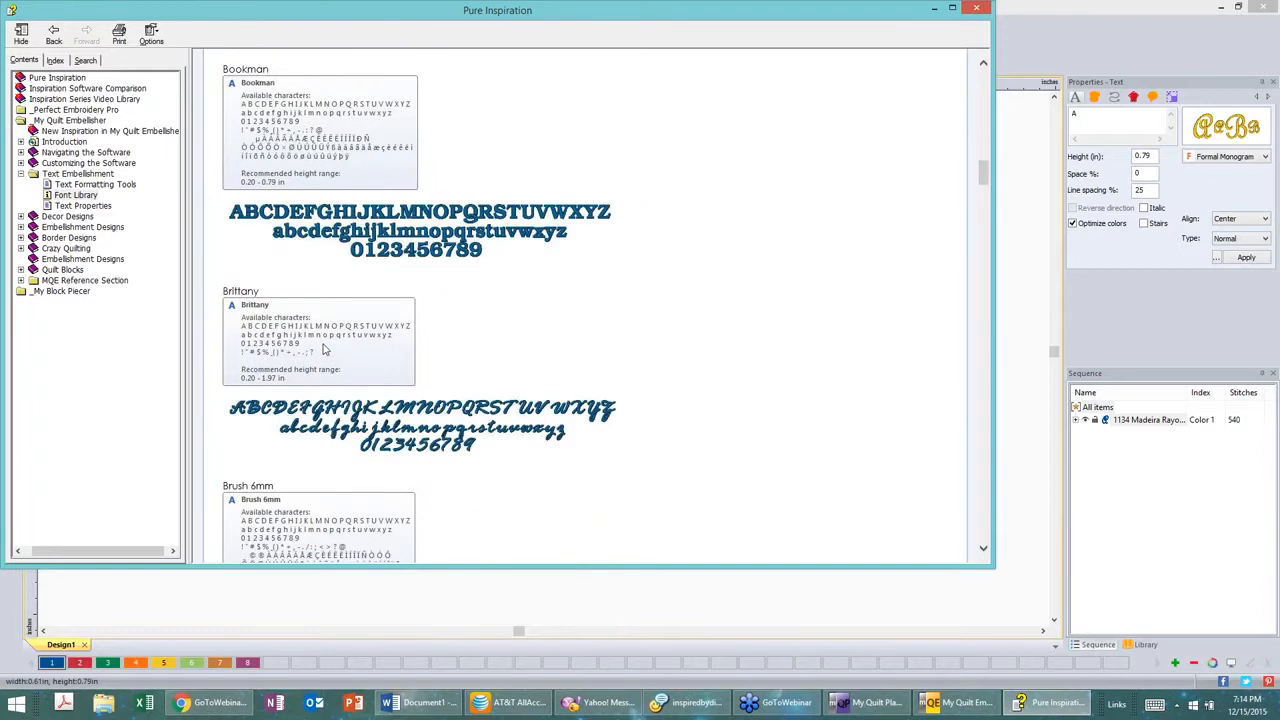
pyautogui.scroll(-3, 323, 348)
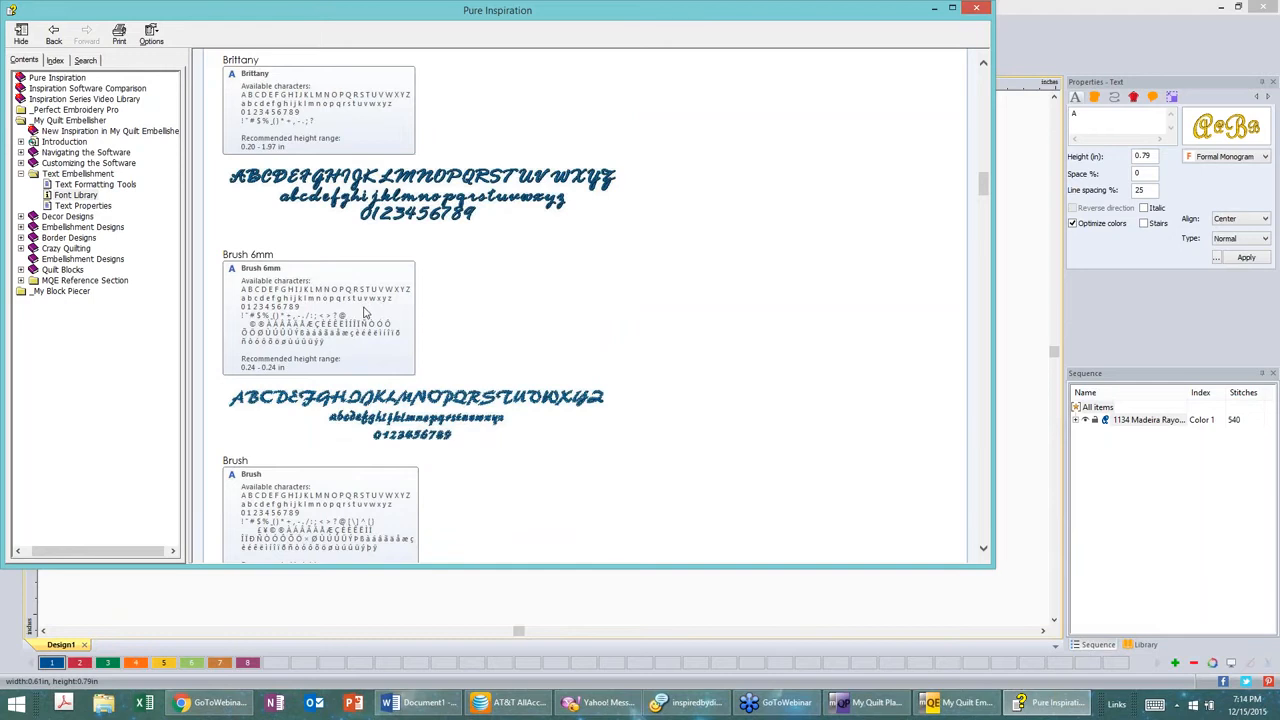
pyautogui.scroll(-5, 365, 313)
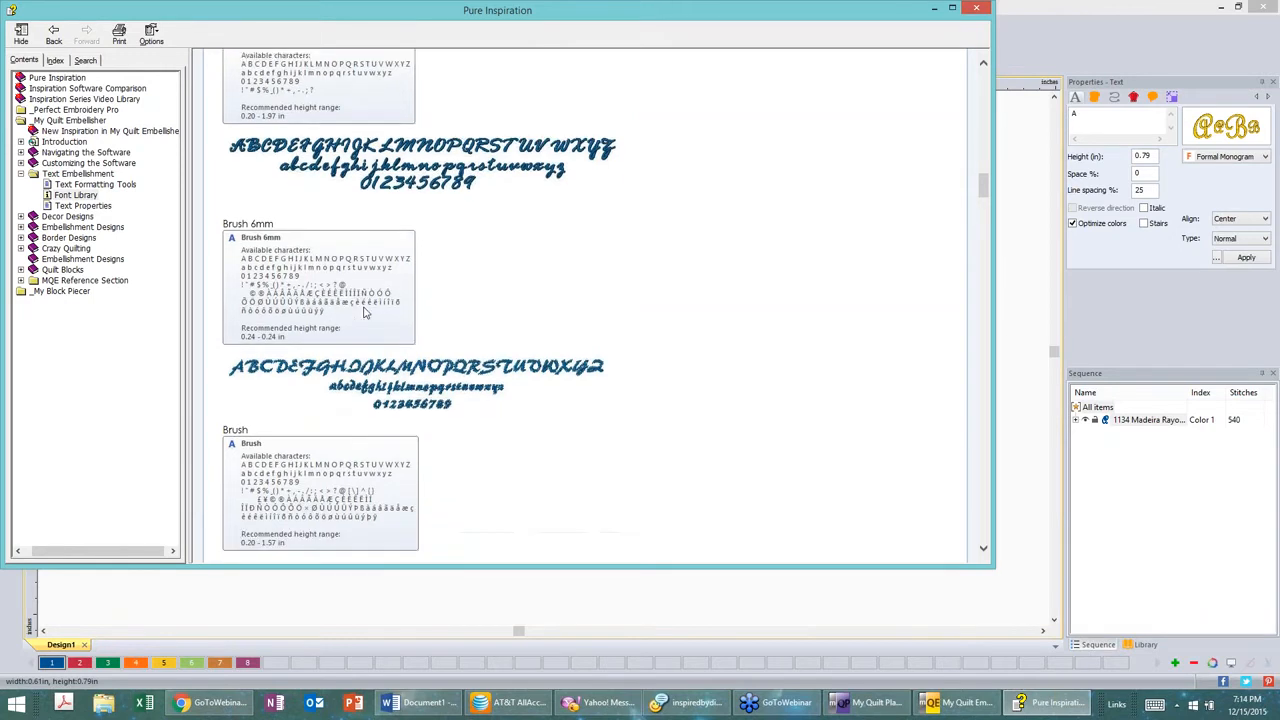
pyautogui.scroll(-10, 365, 313)
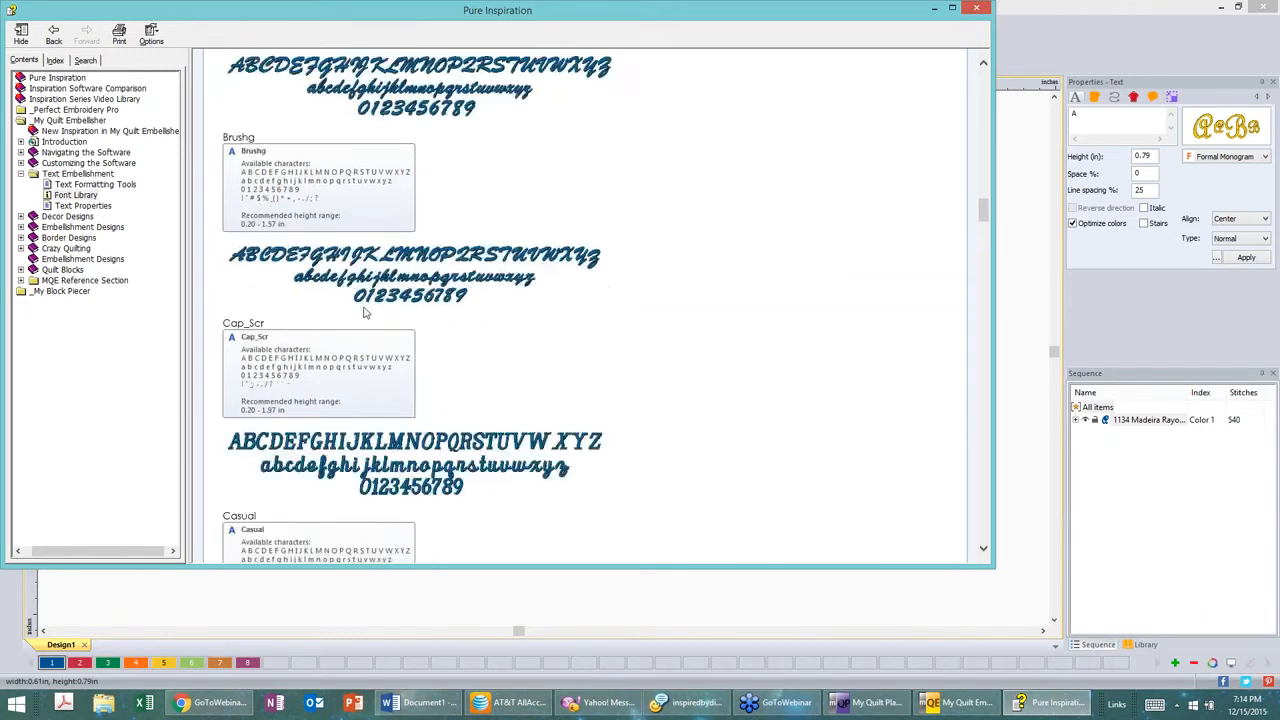
pyautogui.scroll(-6, 365, 306)
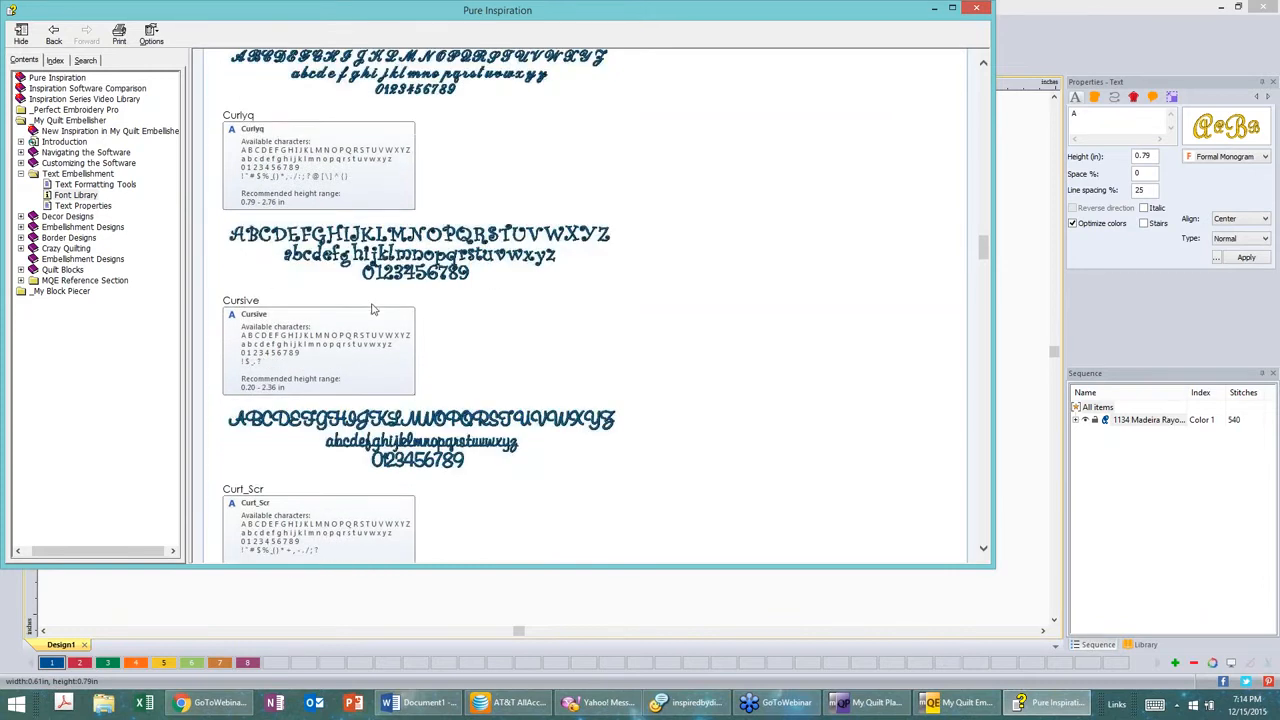
pyautogui.scroll(-6, 372, 310)
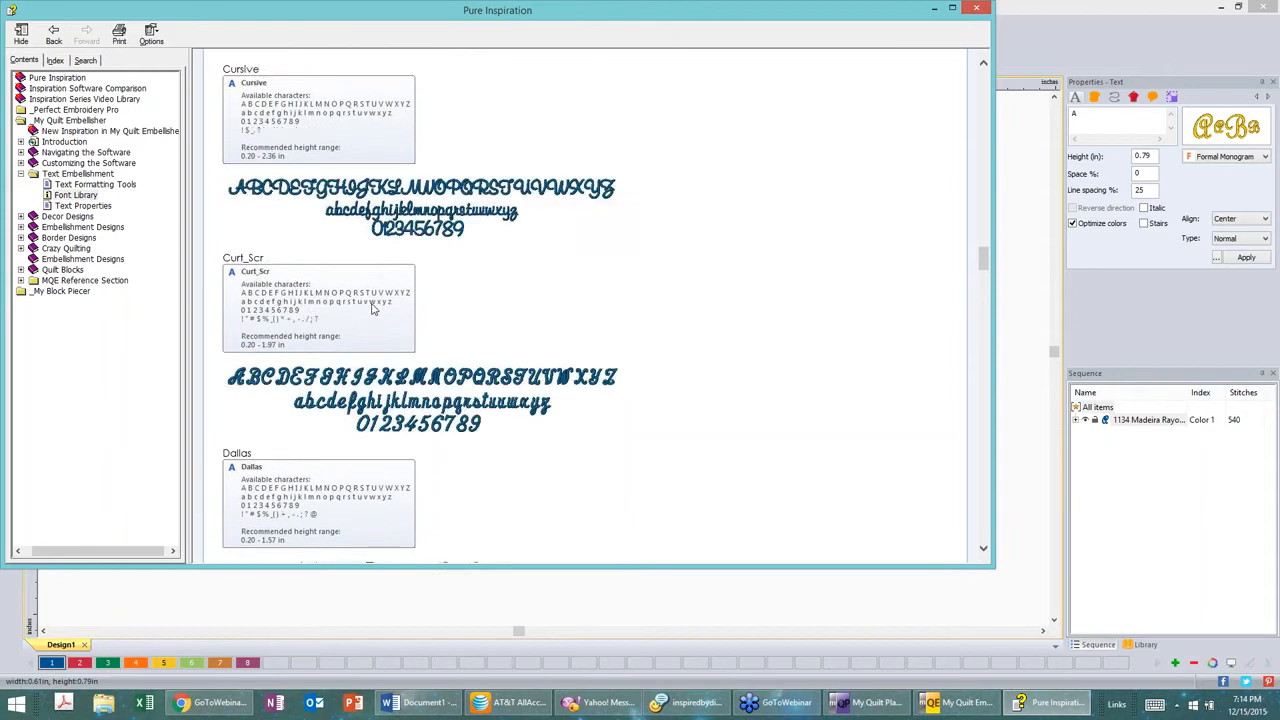
pyautogui.scroll(-5, 372, 310)
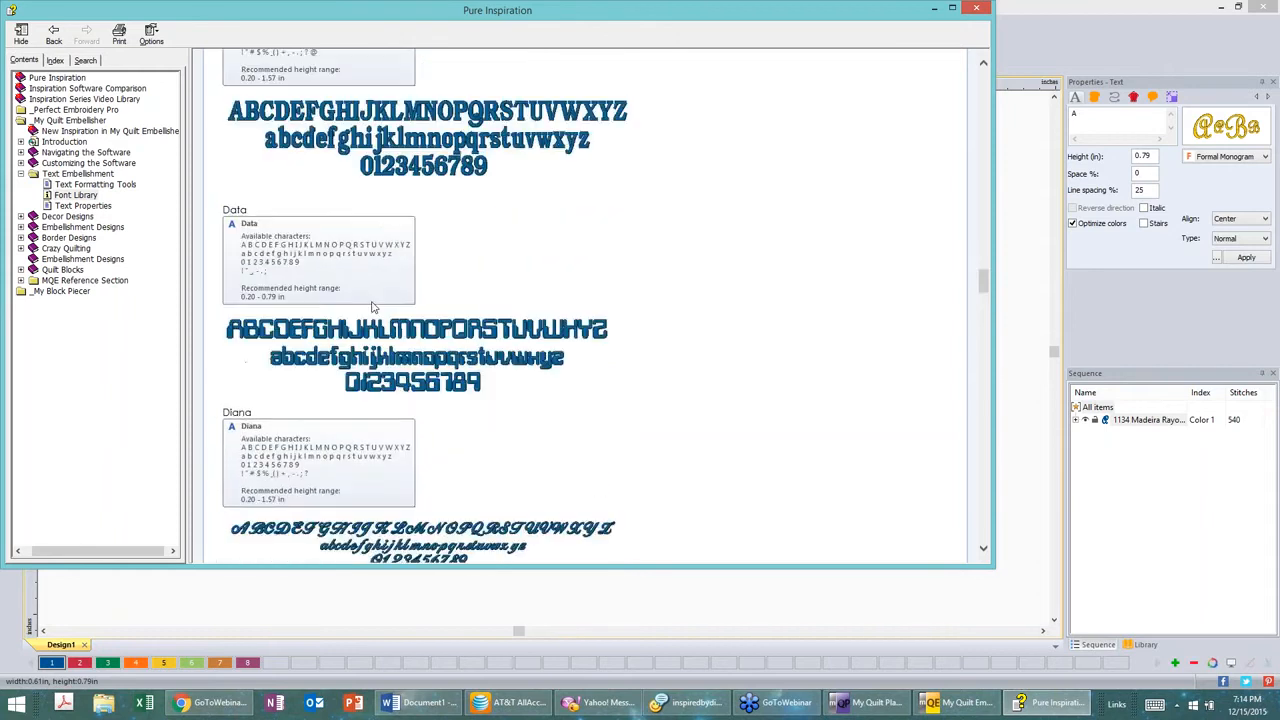
pyautogui.scroll(-9, 372, 307)
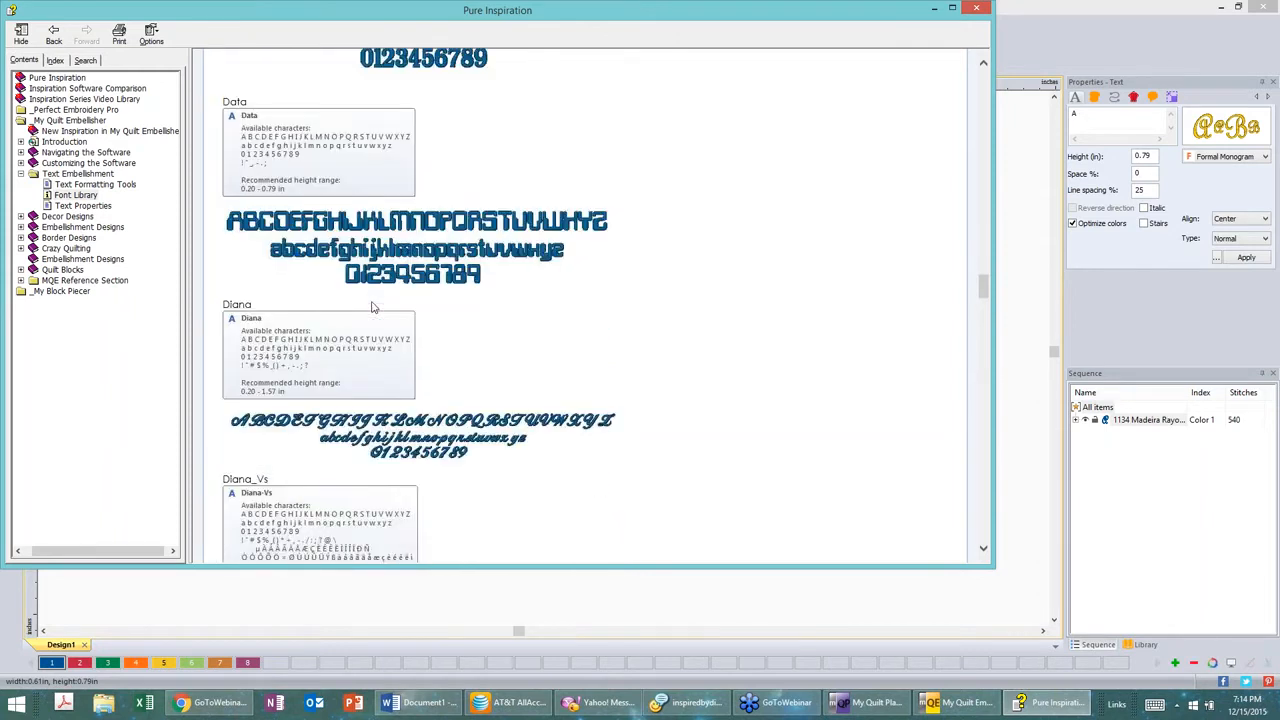
pyautogui.scroll(-1, 372, 307)
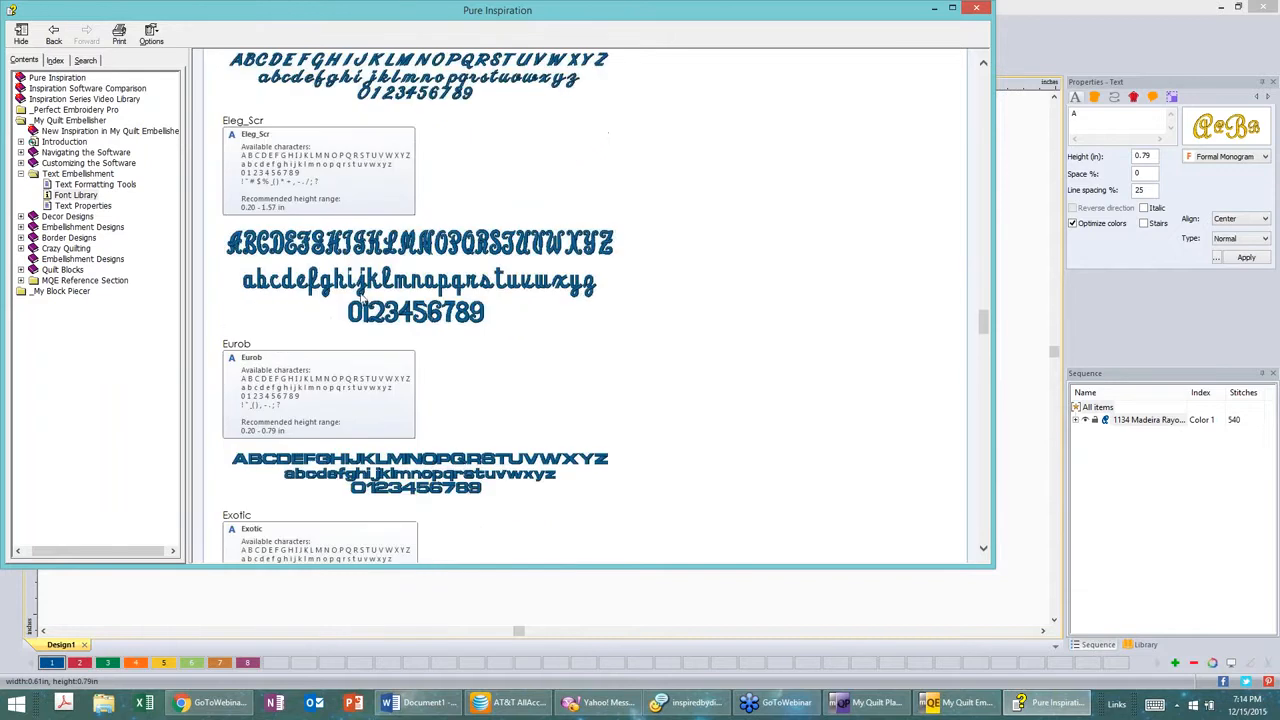
pyautogui.scroll(-17, 430, 318)
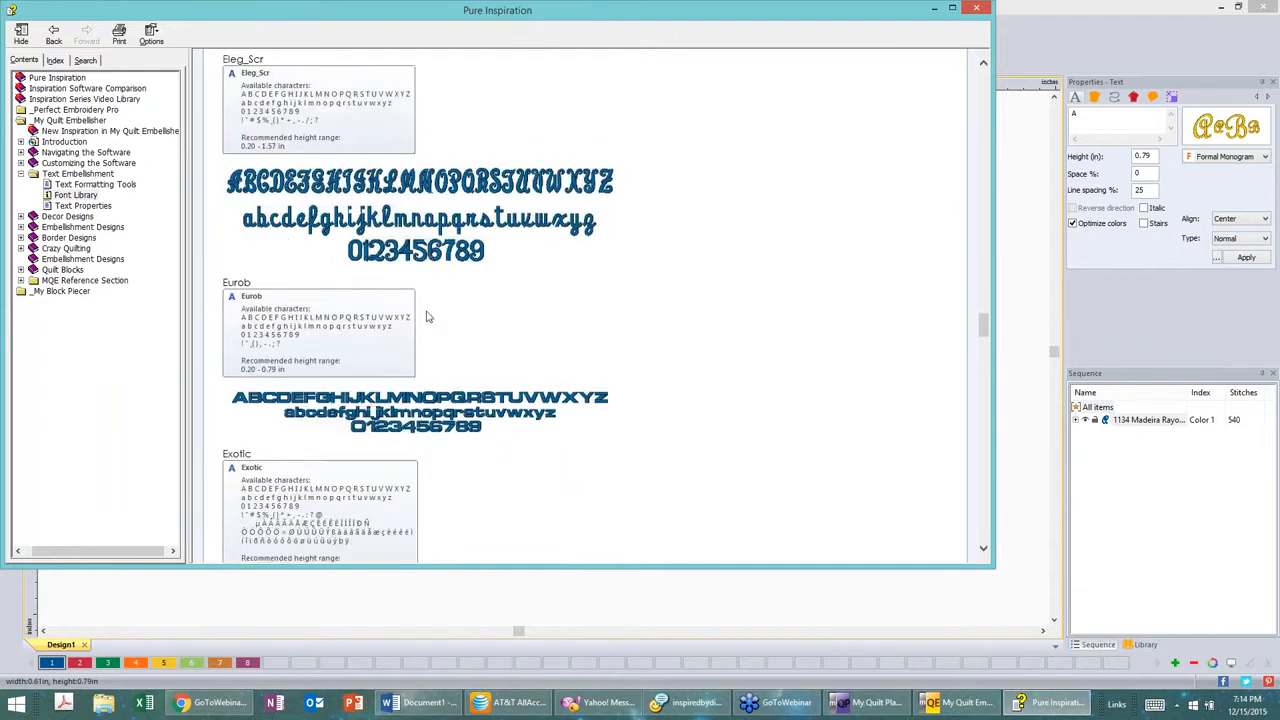
pyautogui.scroll(-15, 426, 318)
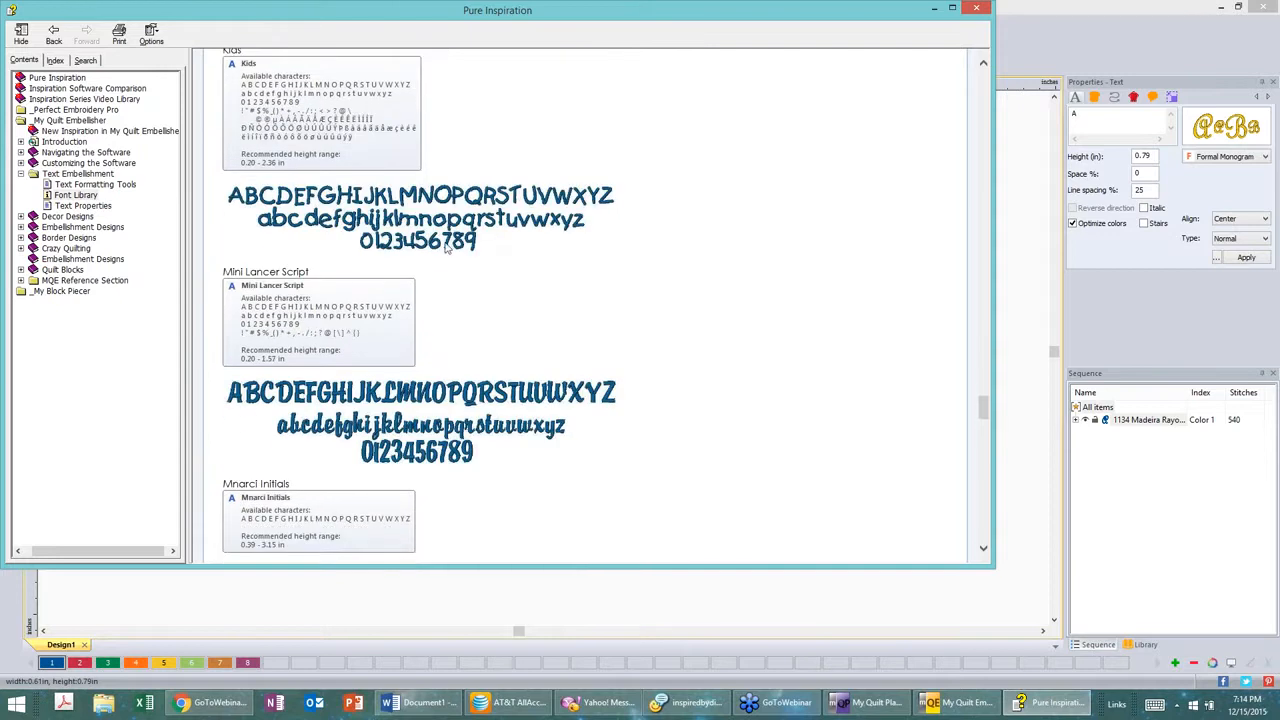
# Step: Scroll to the end of the Font Library help page, then close the help window
pyautogui.scroll(-1, 645, 253)
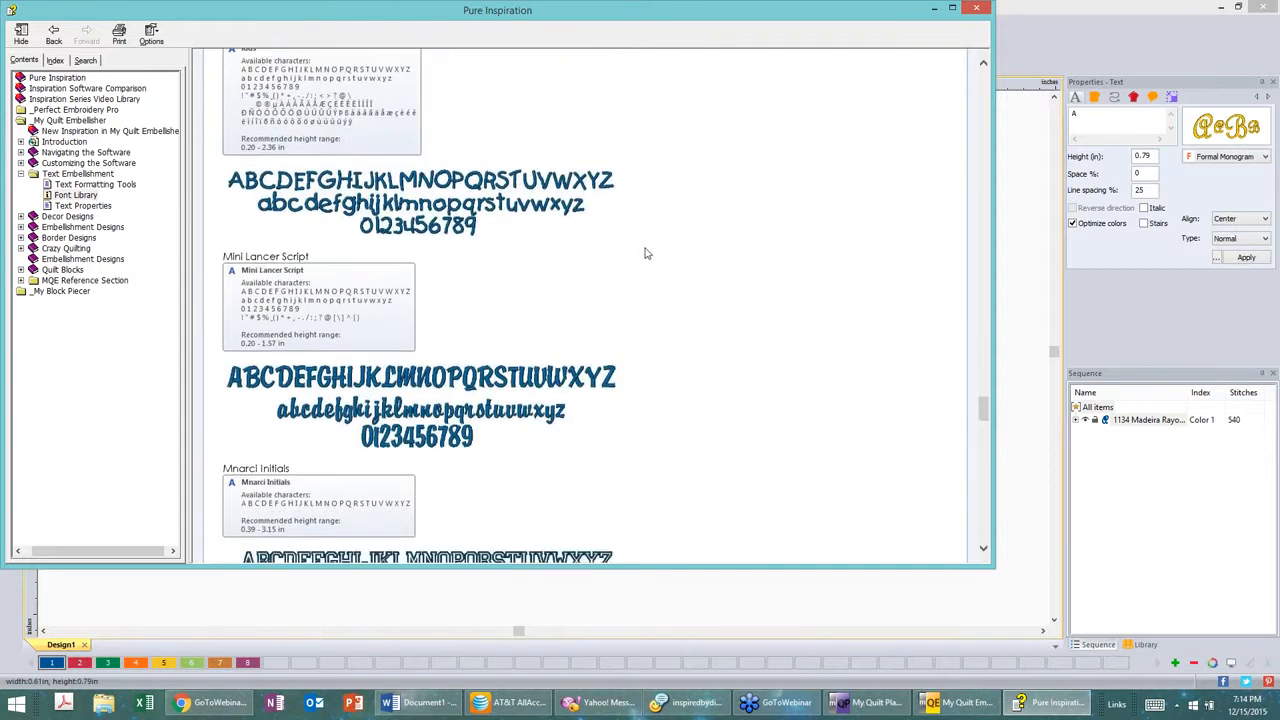
pyautogui.scroll(-5, 645, 253)
pyautogui.scroll(-6, 645, 253)
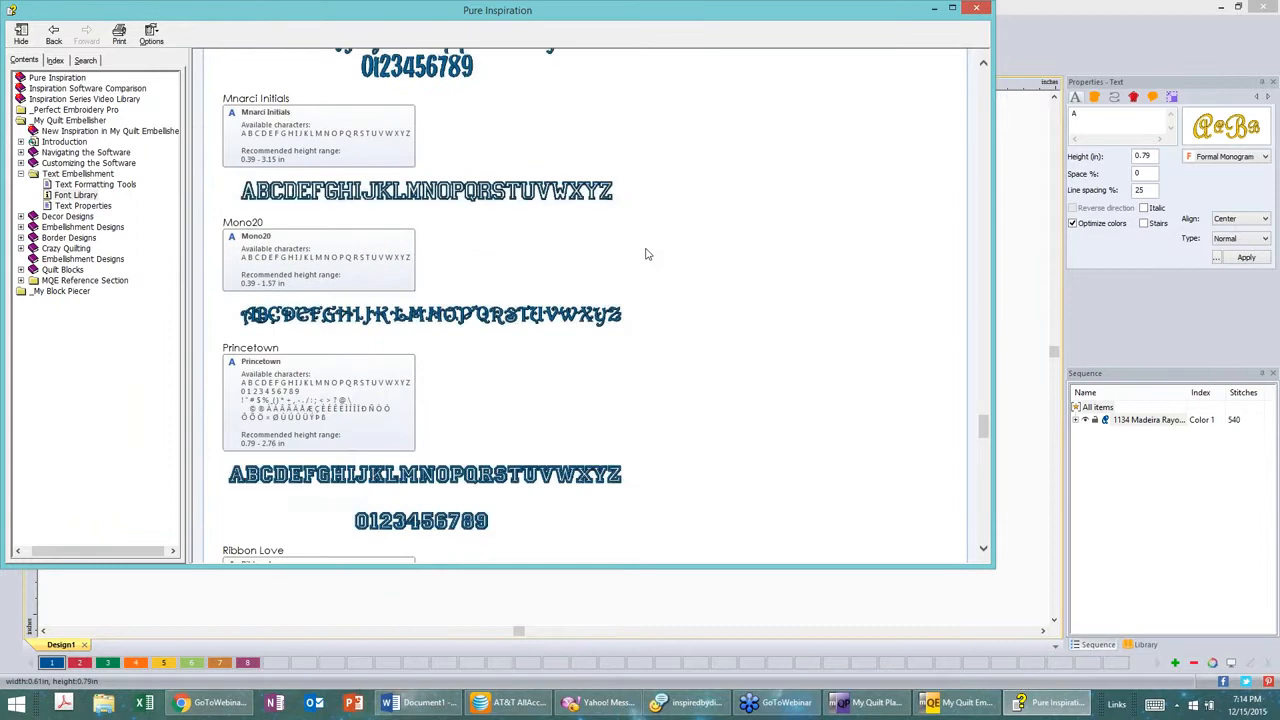
pyautogui.scroll(-7, 646, 254)
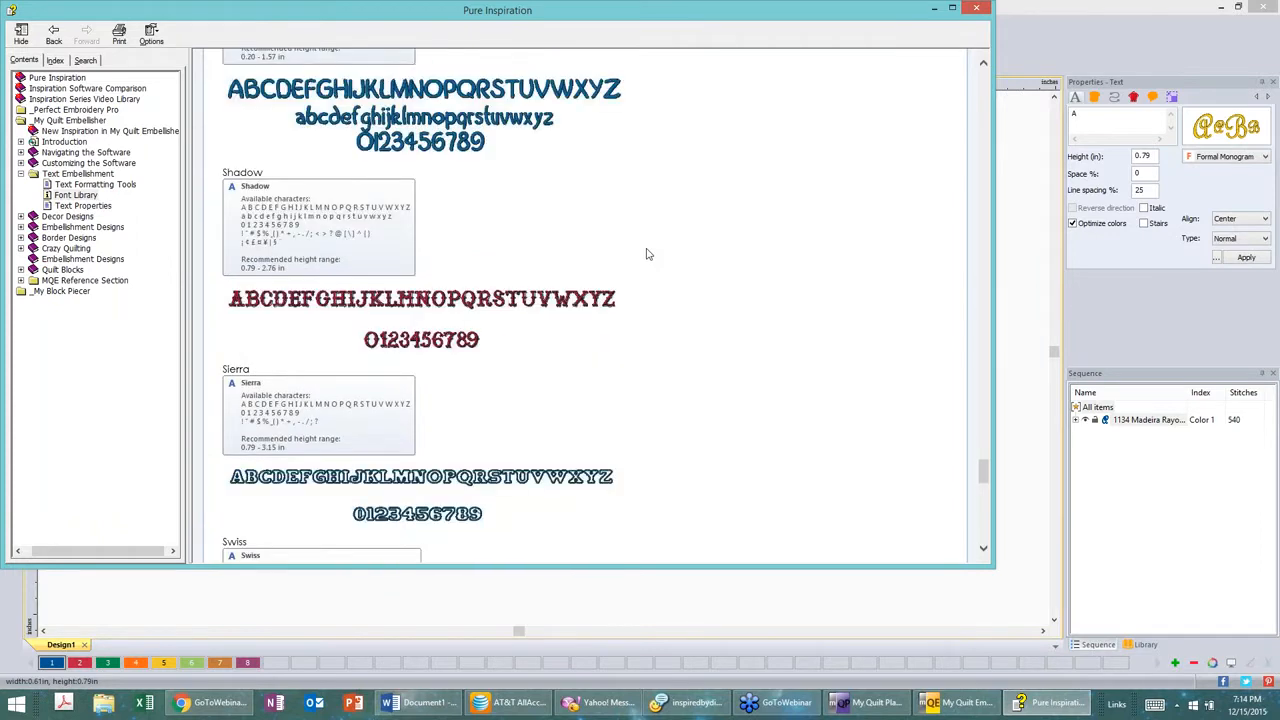
pyautogui.scroll(-6, 646, 254)
pyautogui.scroll(-6, 646, 254)
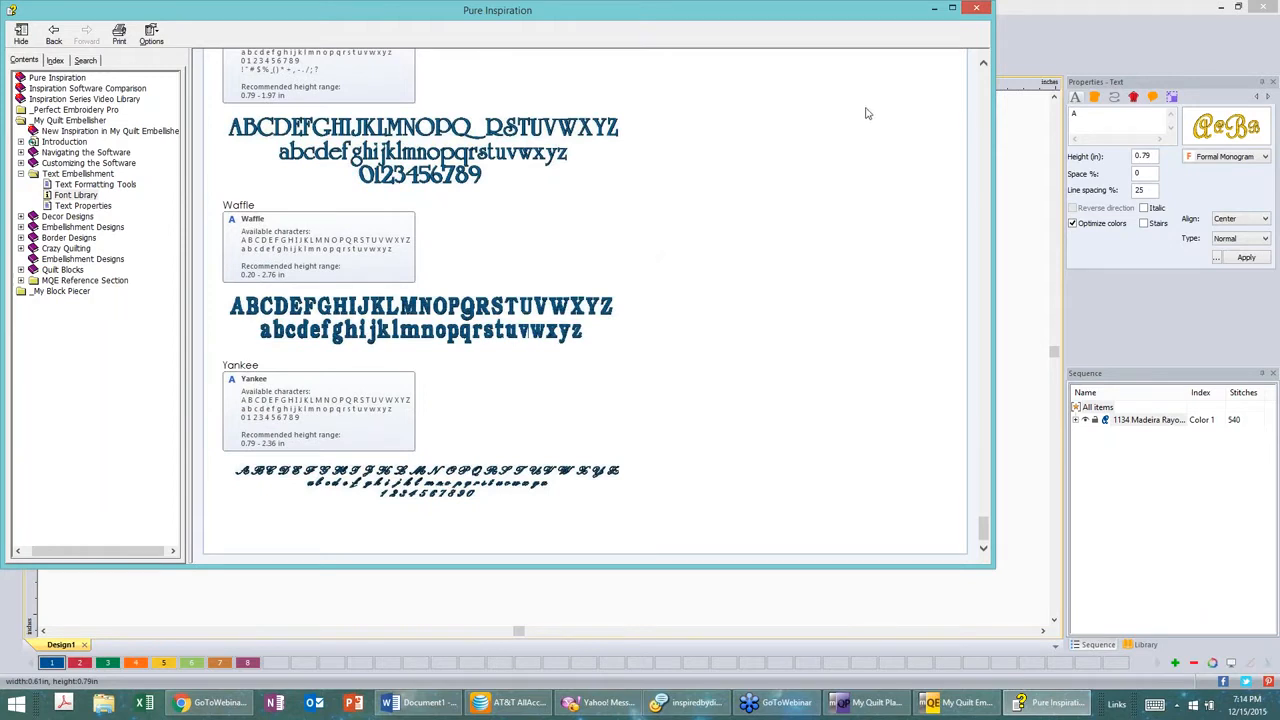
pyautogui.click(981, 9)
pyautogui.click(977, 9)
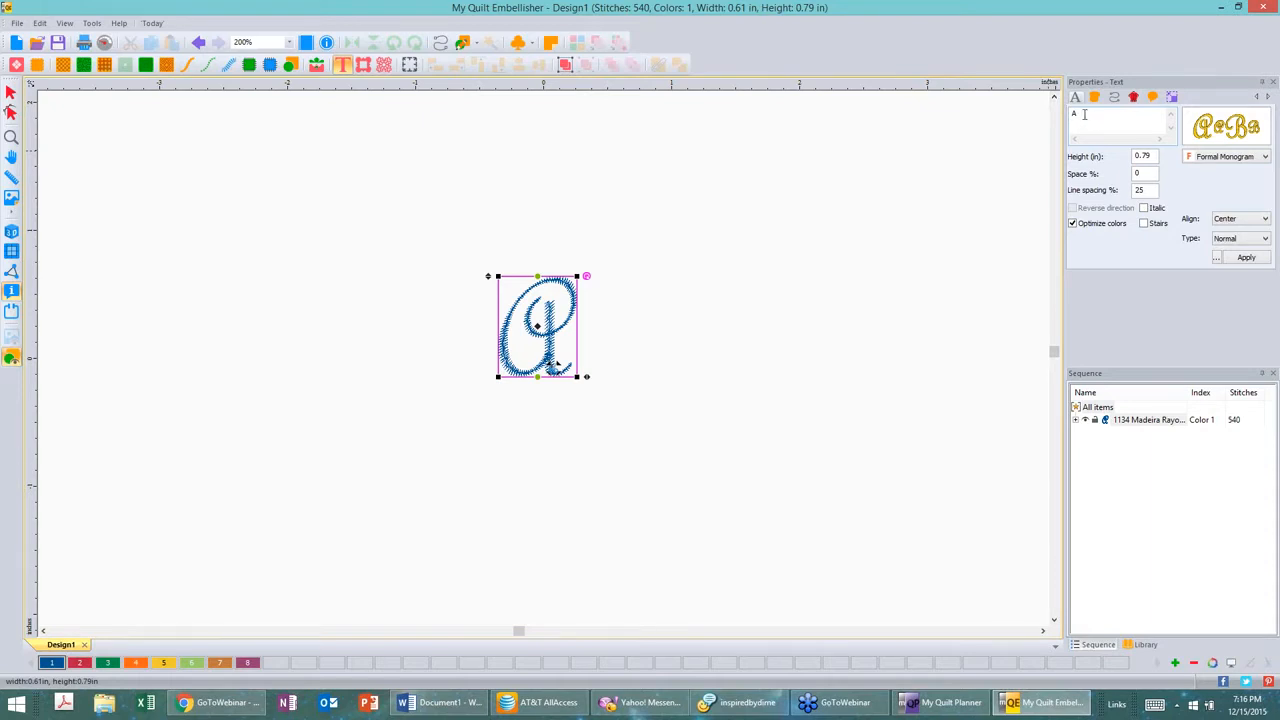
# Step: Switch to the Word document and run spell check, correcting "wroght" to "wrought"
pyautogui.moveTo(452, 706)
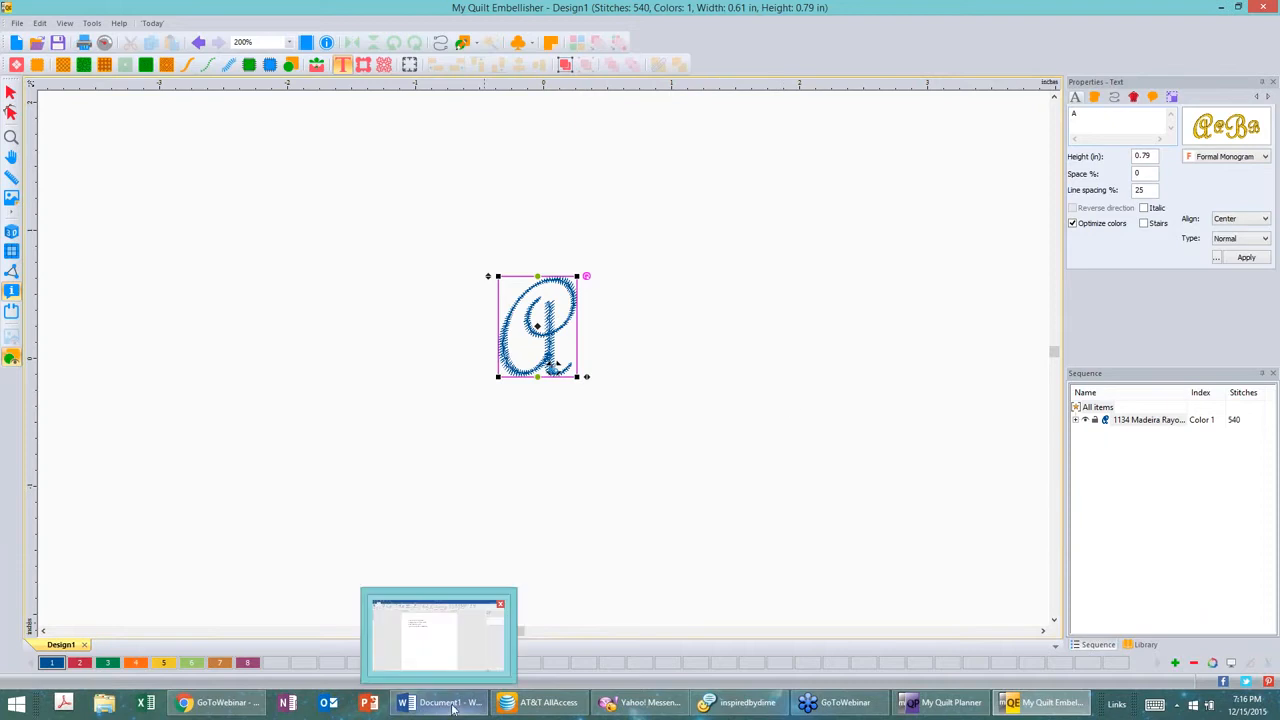
pyautogui.click(452, 706)
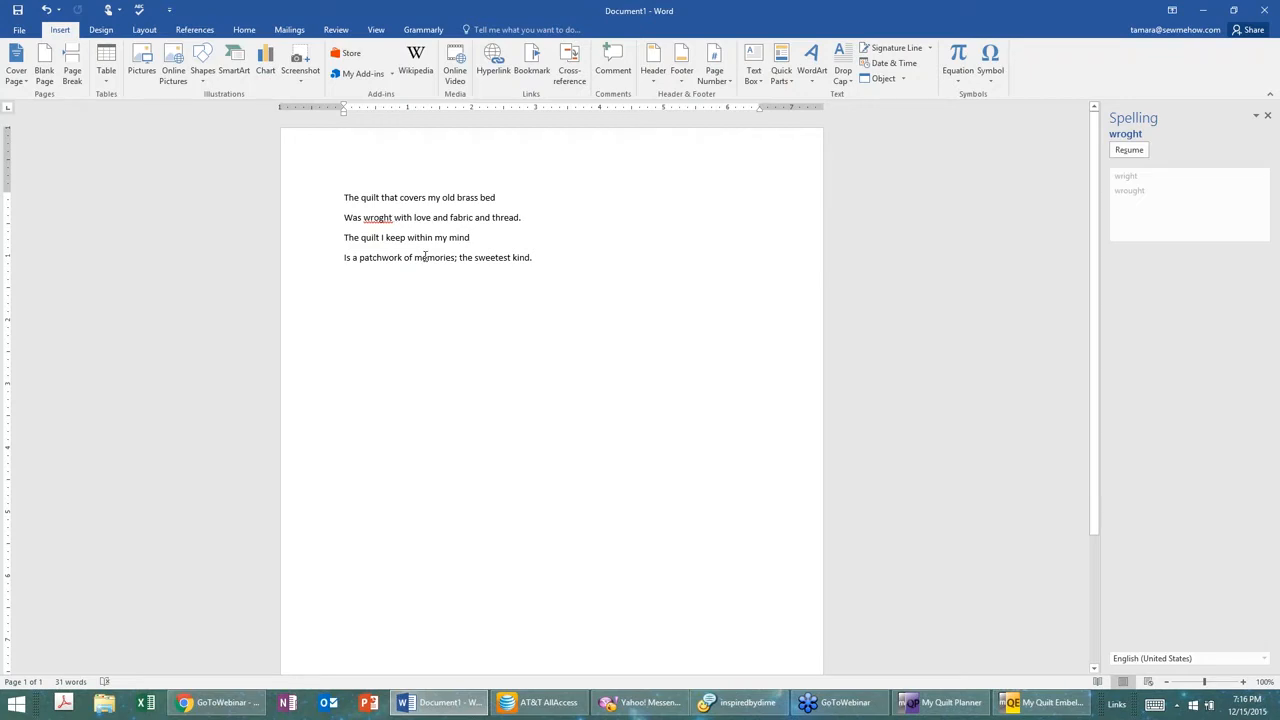
pyautogui.press('F7')
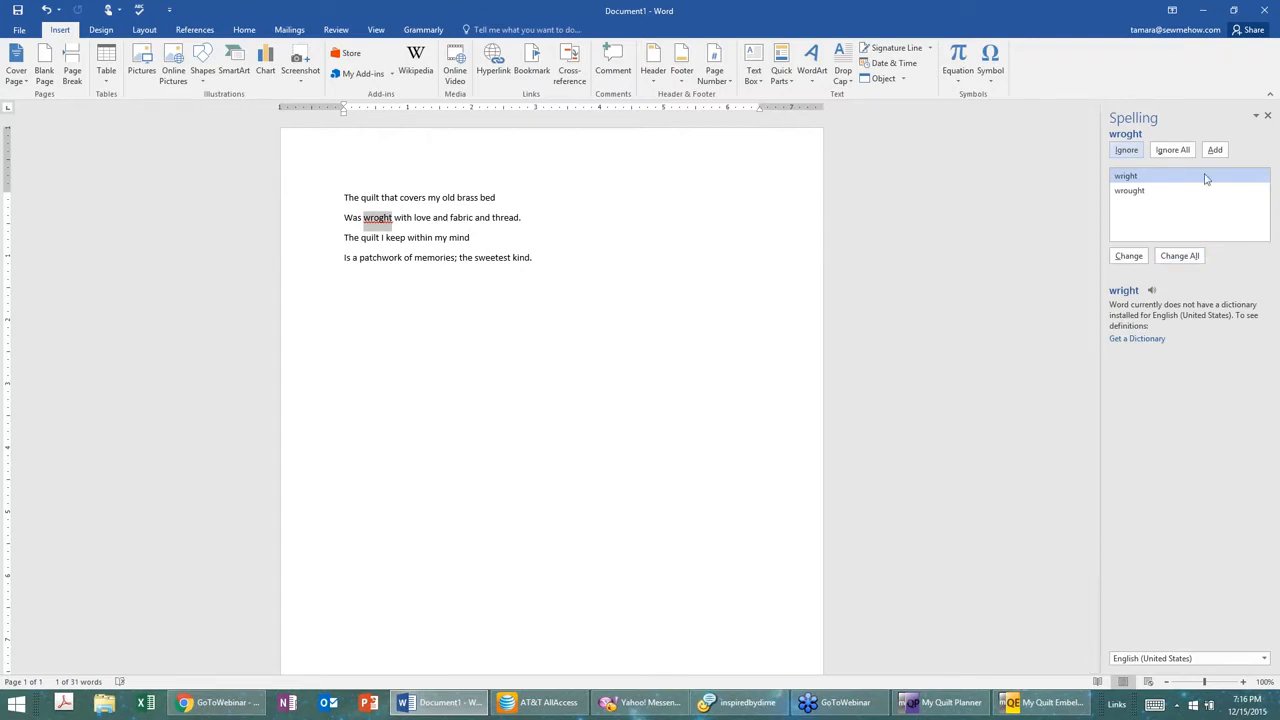
pyautogui.click(1133, 192)
pyautogui.click(1128, 256)
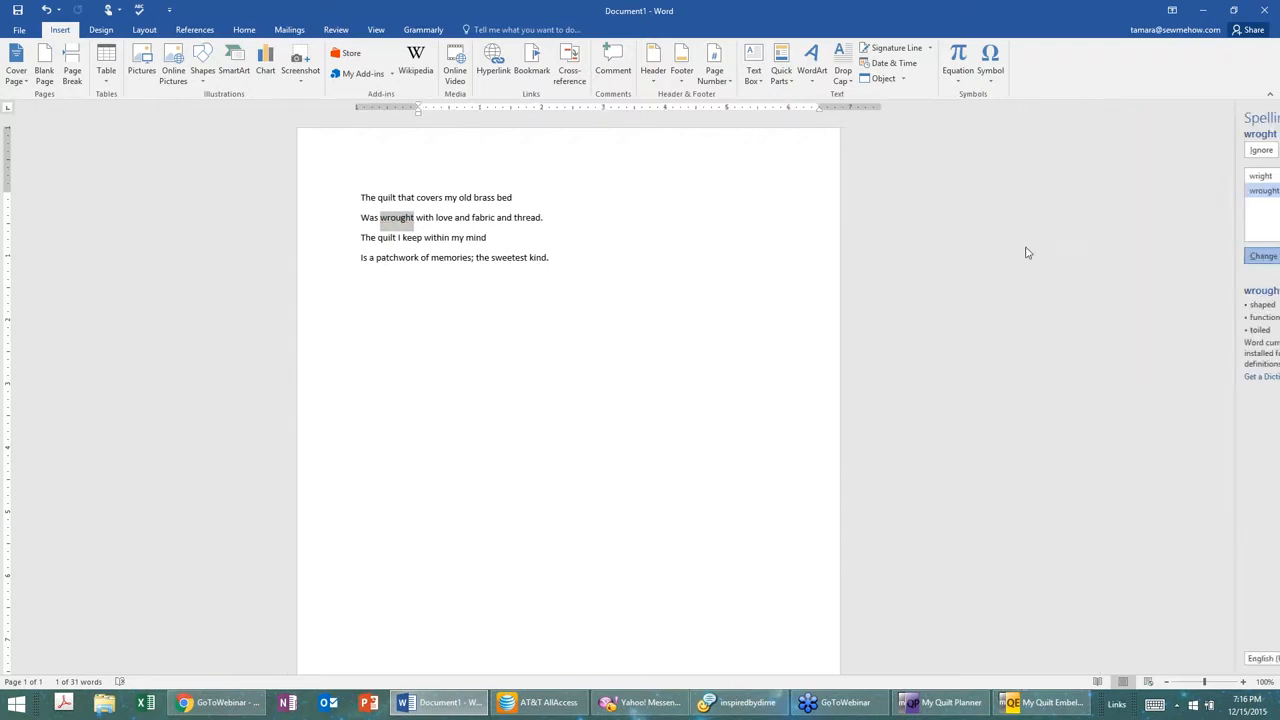
pyautogui.click(645, 389)
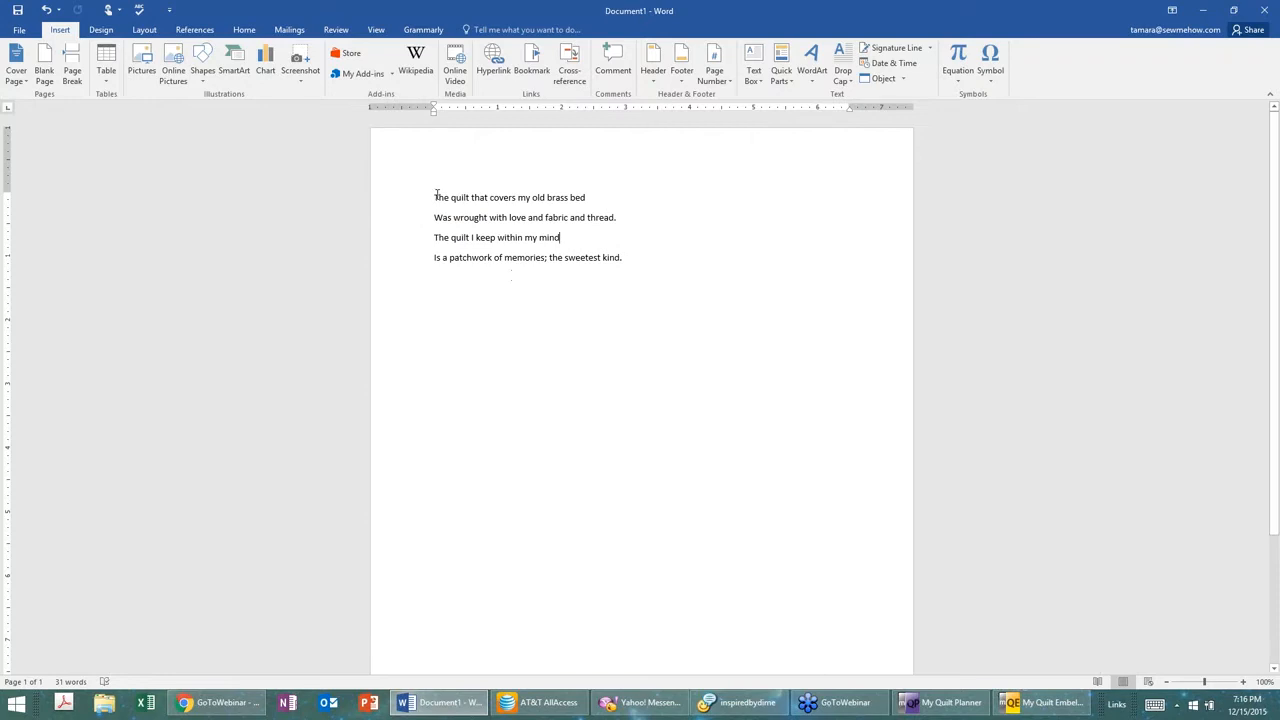
# Step: Select all four lines of the quilt poem and copy them
pyautogui.moveTo(430, 196); pyautogui.dragTo(681, 268)
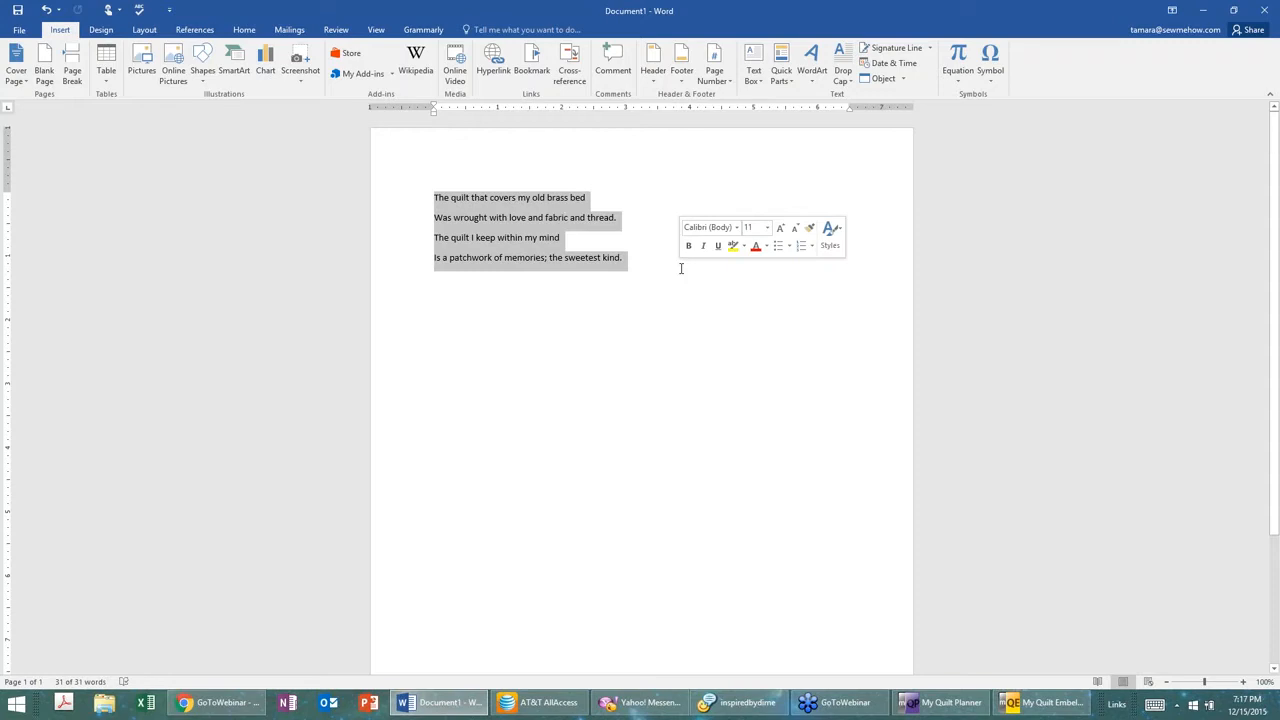
pyautogui.click(508, 218)
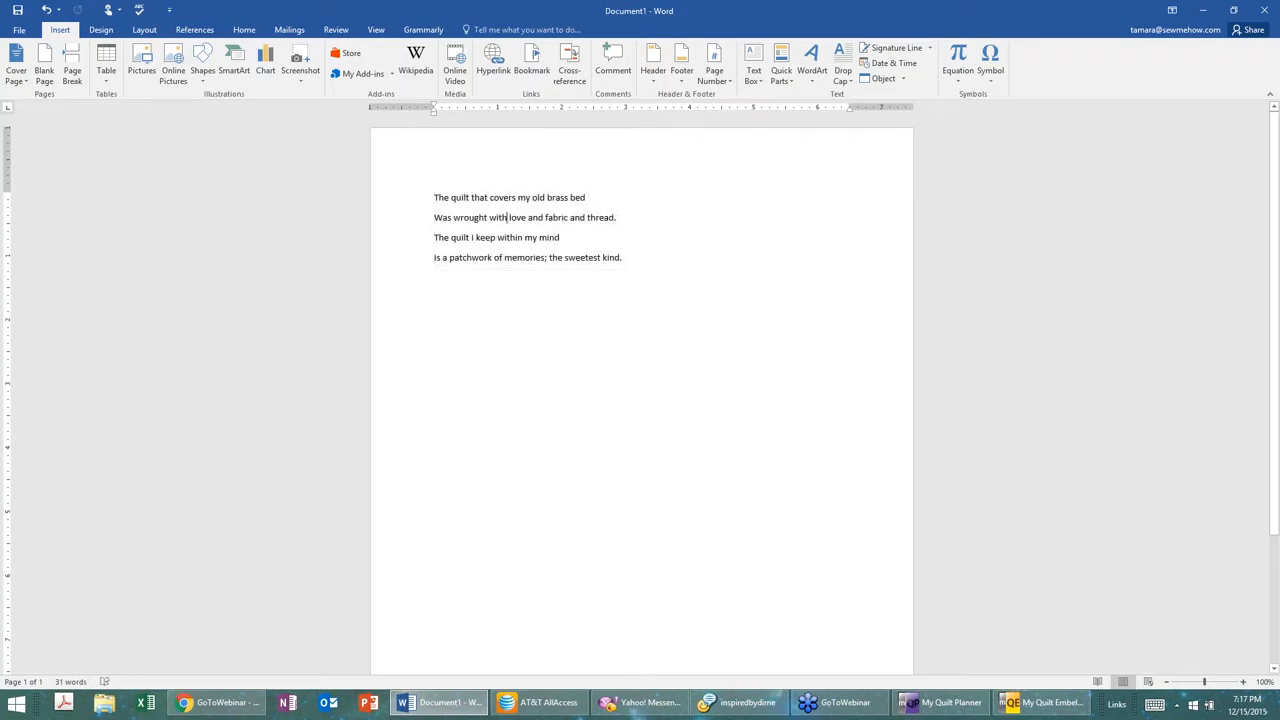
pyautogui.moveTo(437, 196); pyautogui.dragTo(643, 277)
pyautogui.rightClick(530, 259)
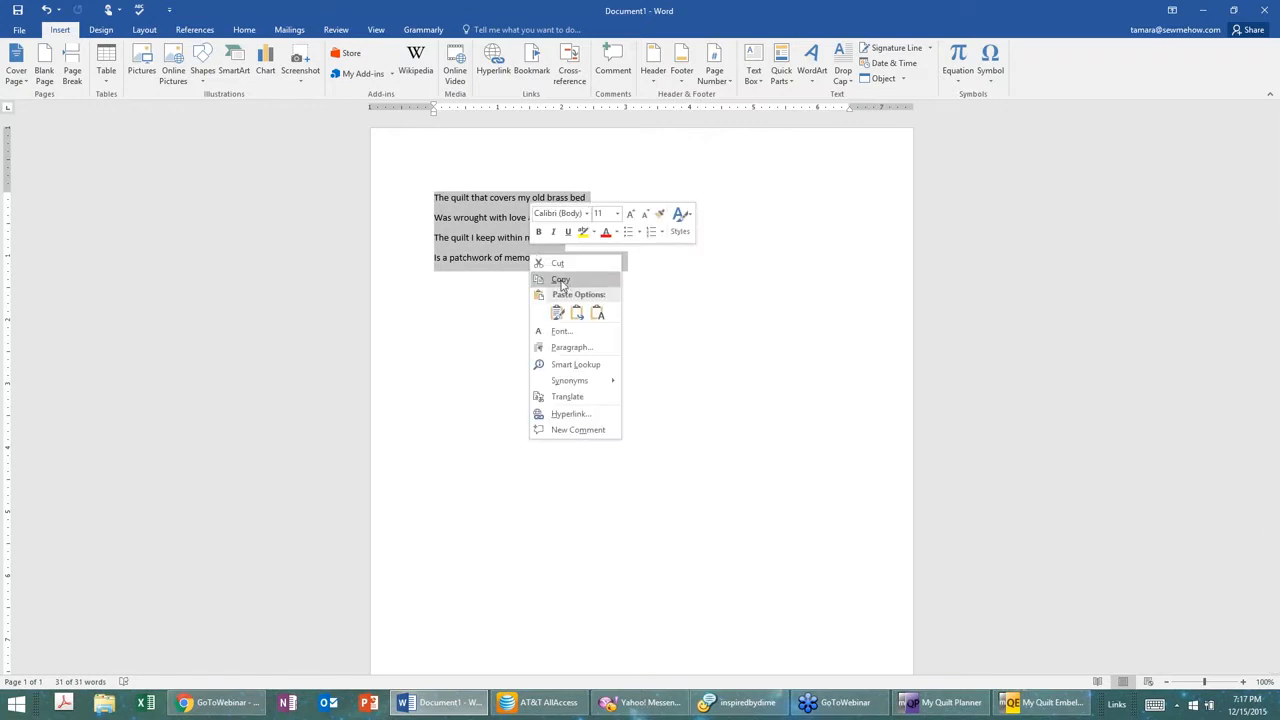
pyautogui.click(561, 280)
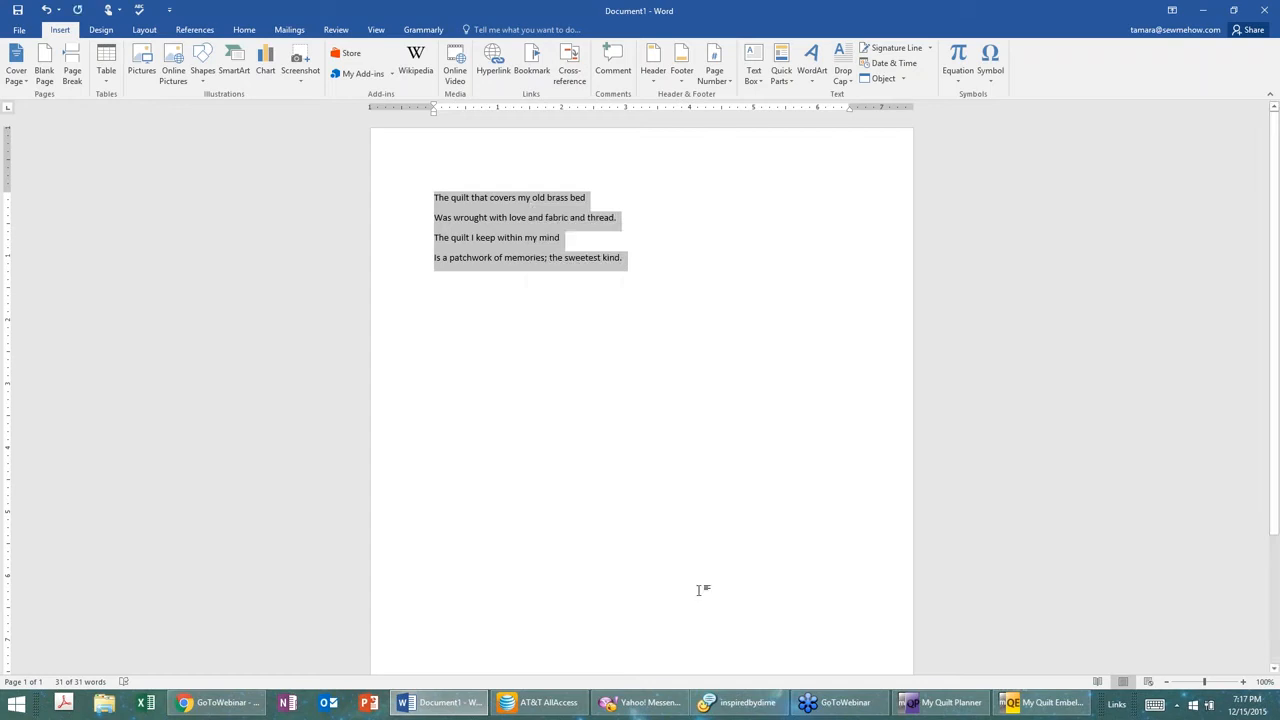
# Step: Return to My Quilt Embellisher and replace the letter "A" in the text box with the pasted poem
pyautogui.click(1050, 710)
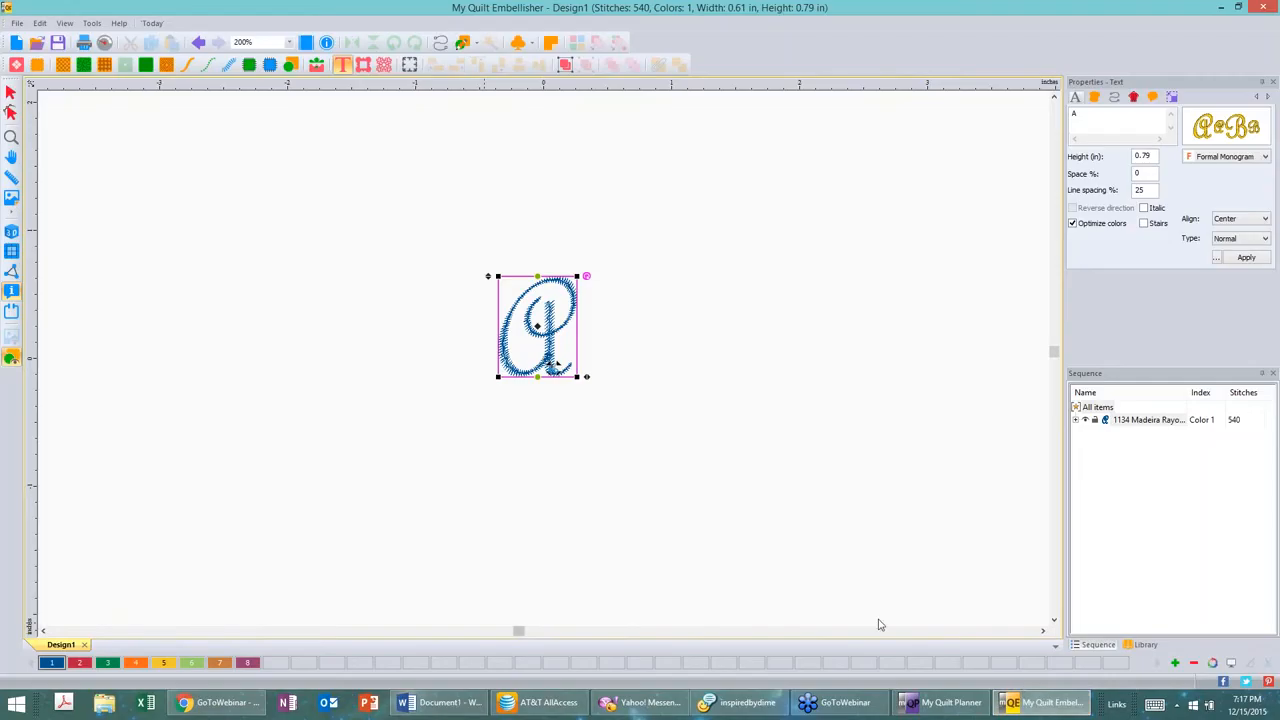
pyautogui.click(1086, 114)
pyautogui.write('l')
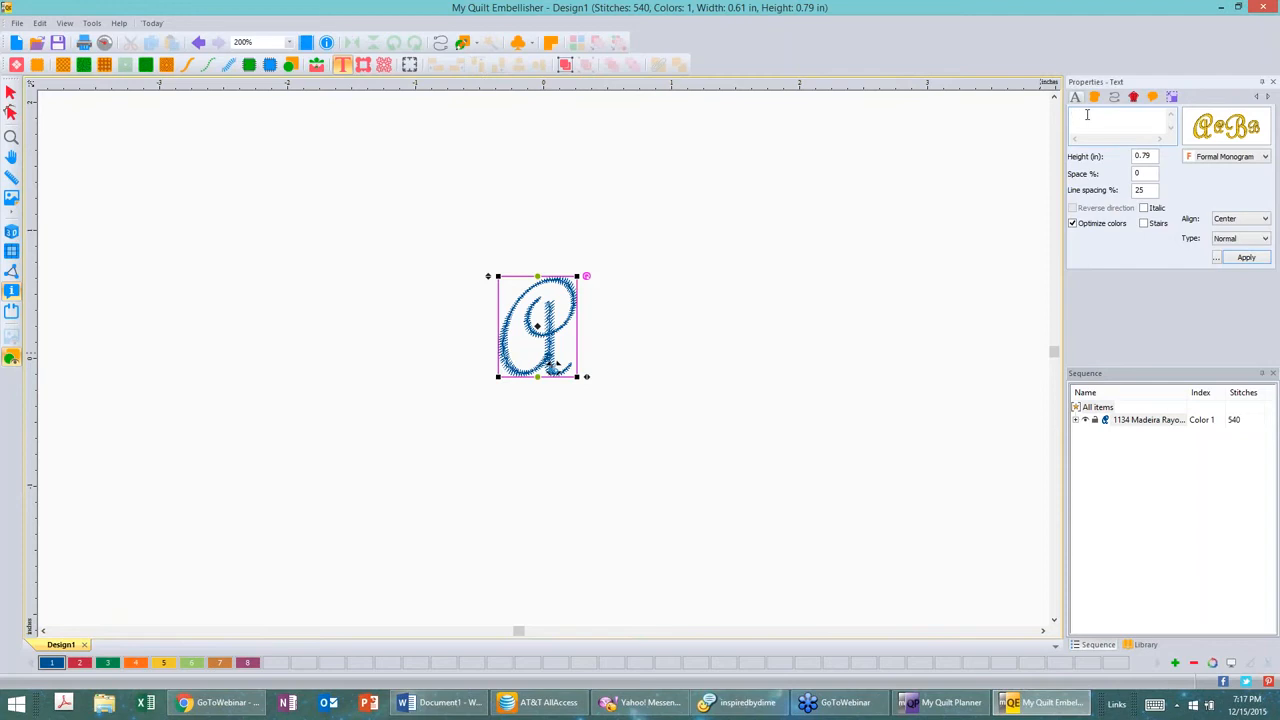
pyautogui.rightClick(1086, 114)
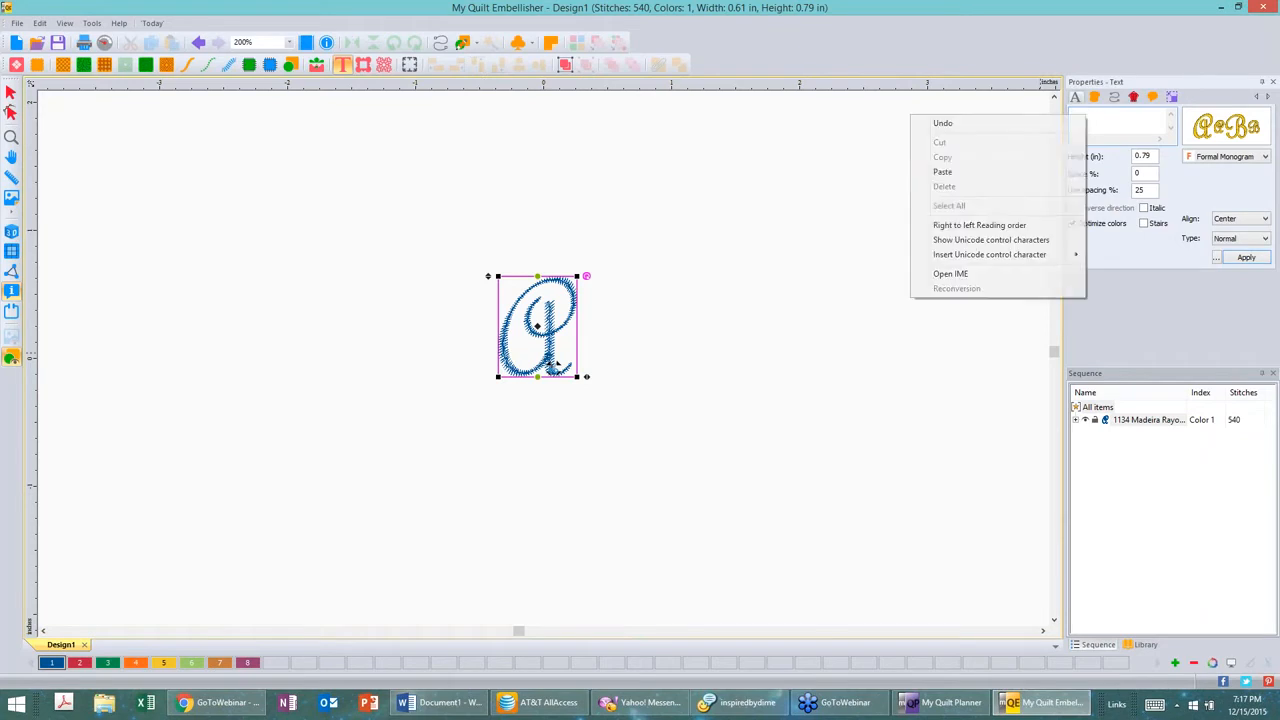
pyautogui.click(979, 175)
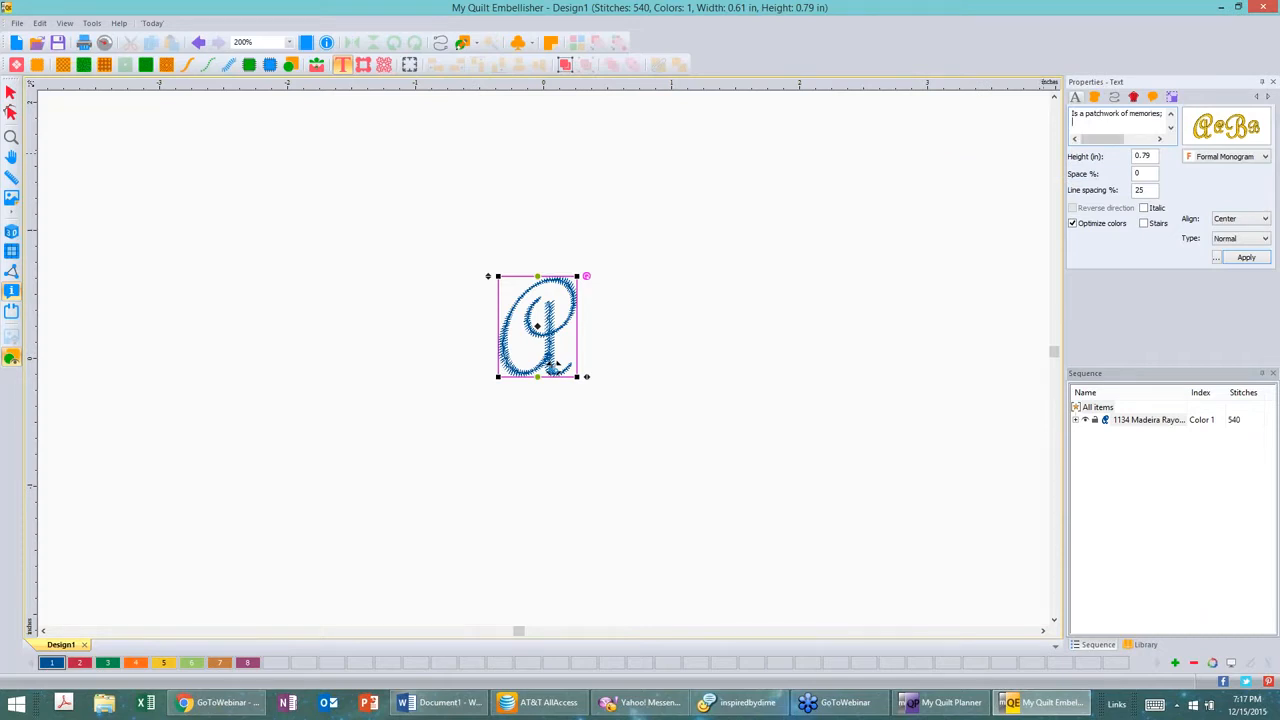
# Step: Change the lettering font to Cursive and apply it to the poem
pyautogui.click(1236, 160)
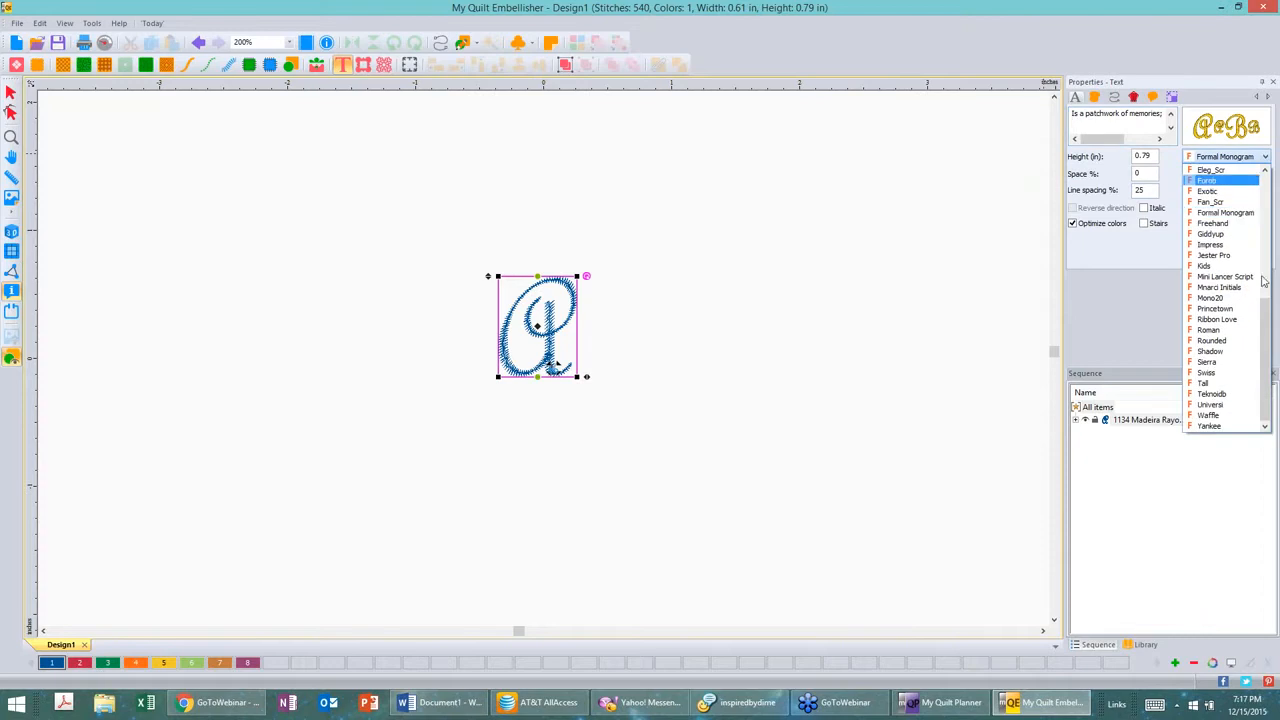
pyautogui.moveTo(1266, 302); pyautogui.dragTo(1273, 172)
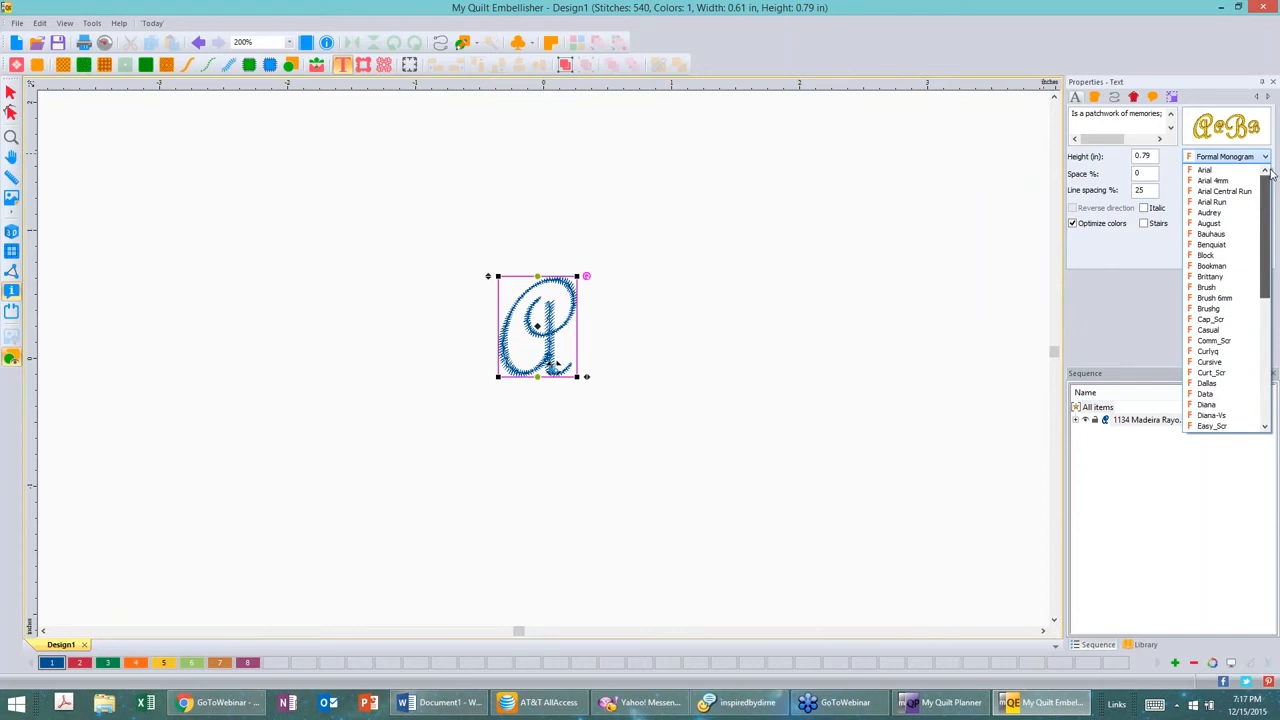
pyautogui.click(1209, 361)
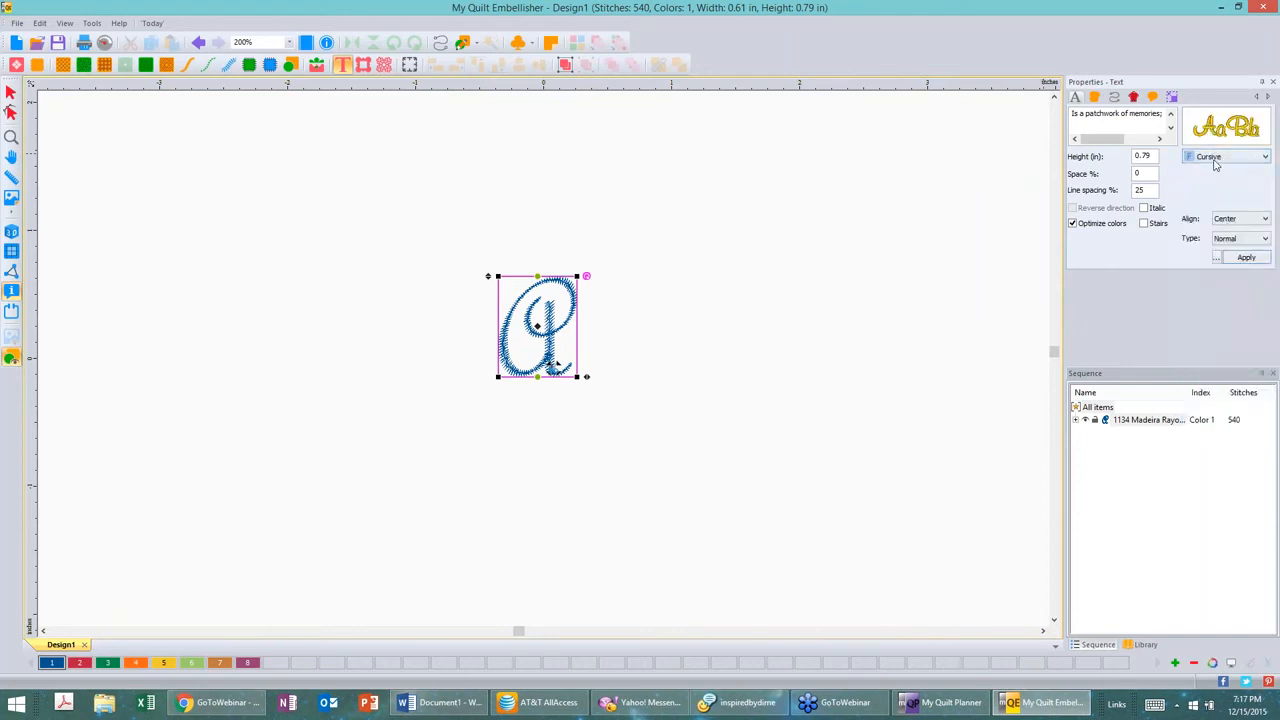
pyautogui.click(1247, 259)
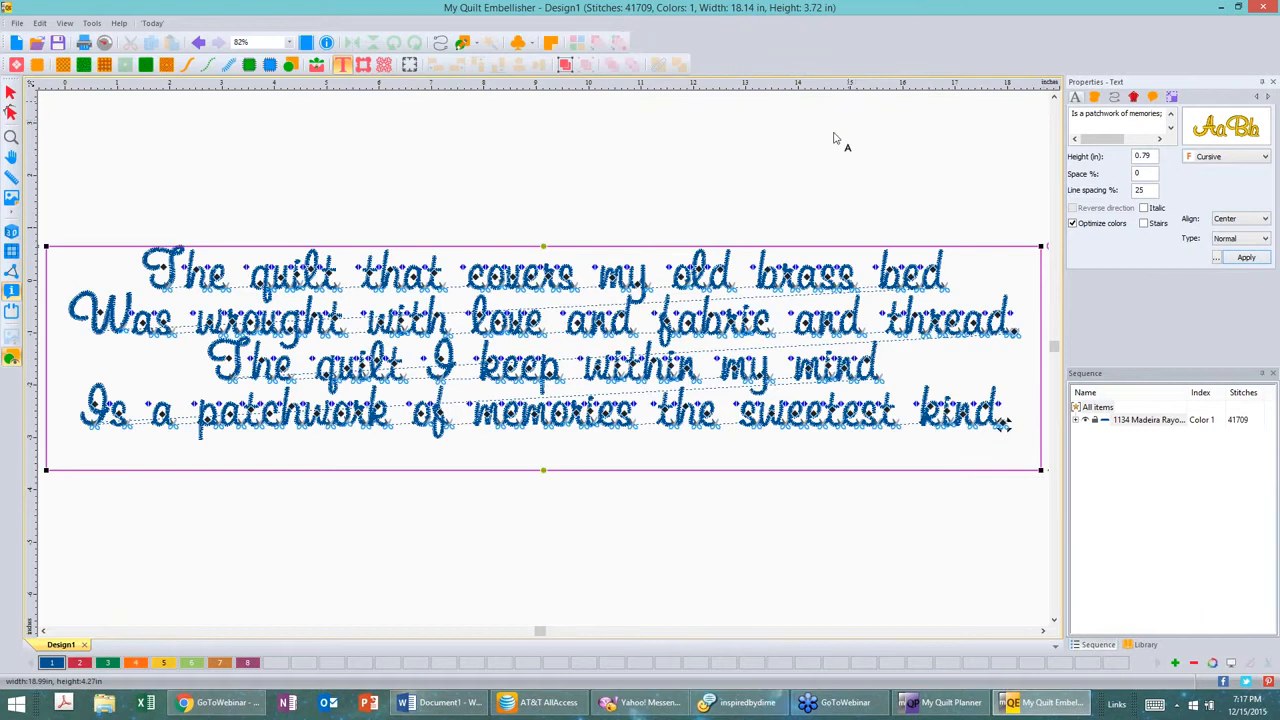
# Step: Deselect the lettering and zoom in to examine the Cursive stitching up close
pyautogui.click(12, 292)
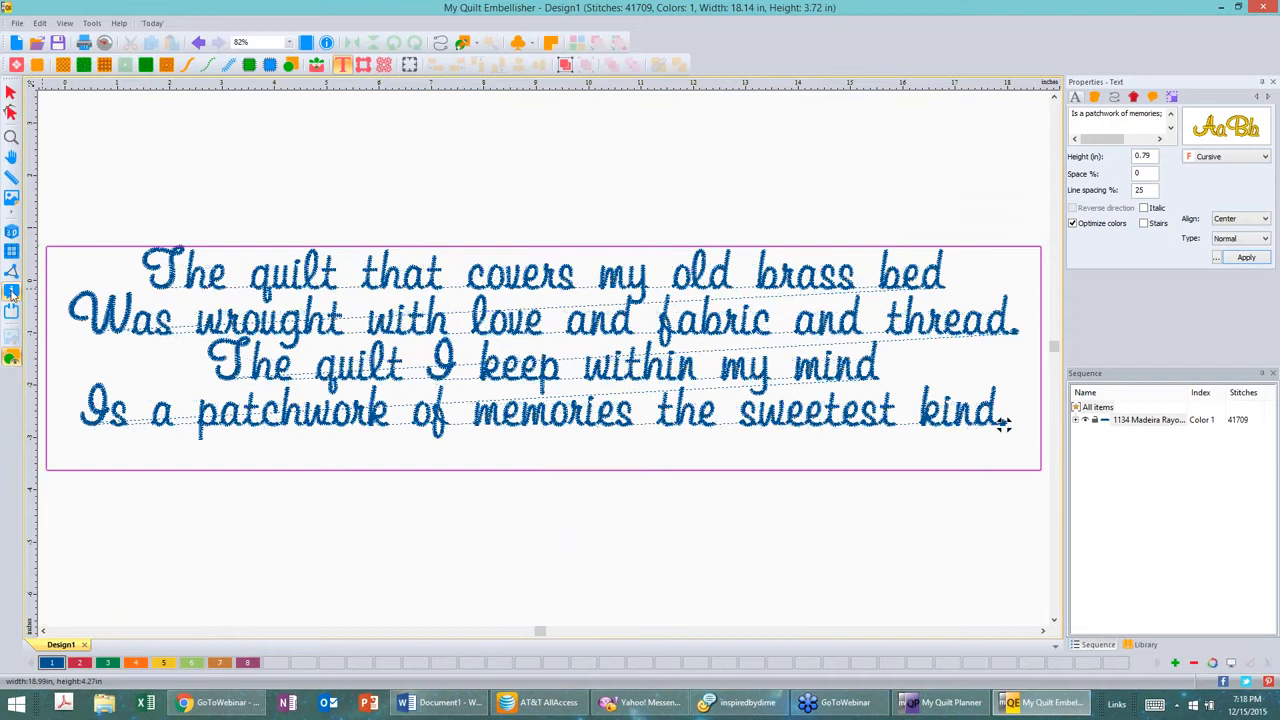
pyautogui.click(190, 190)
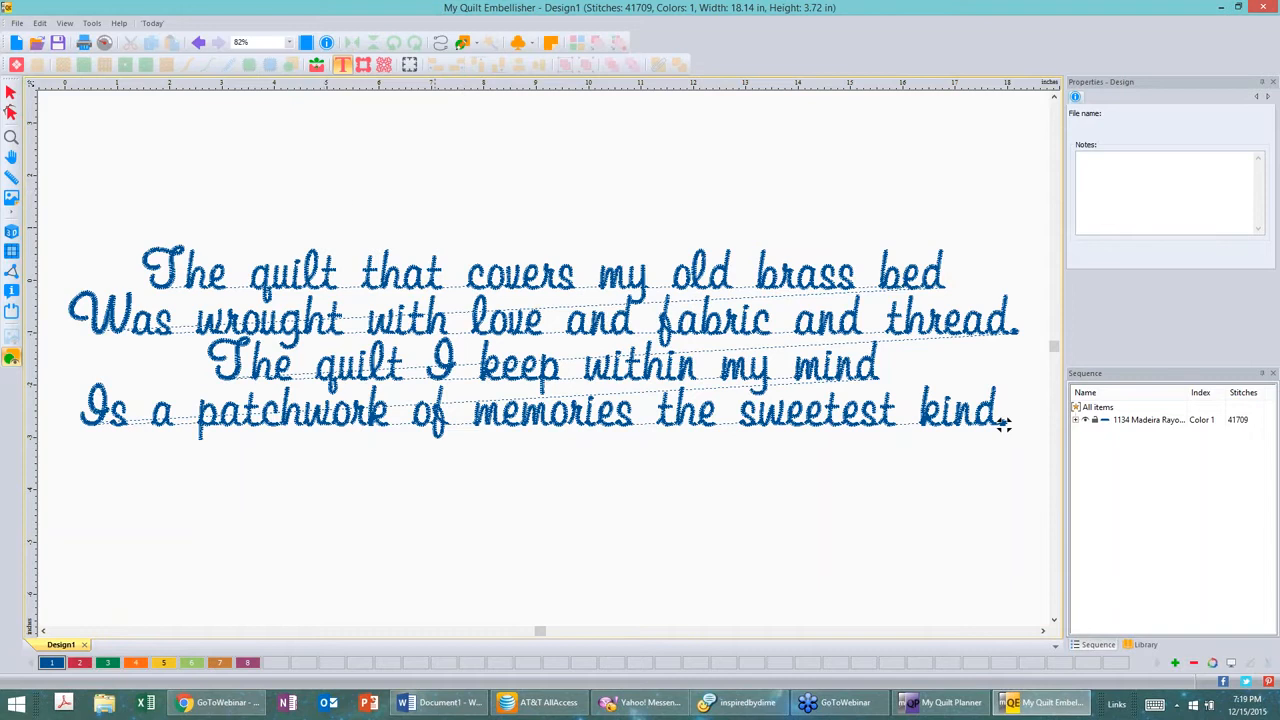
pyautogui.scroll(1, 435, 297)
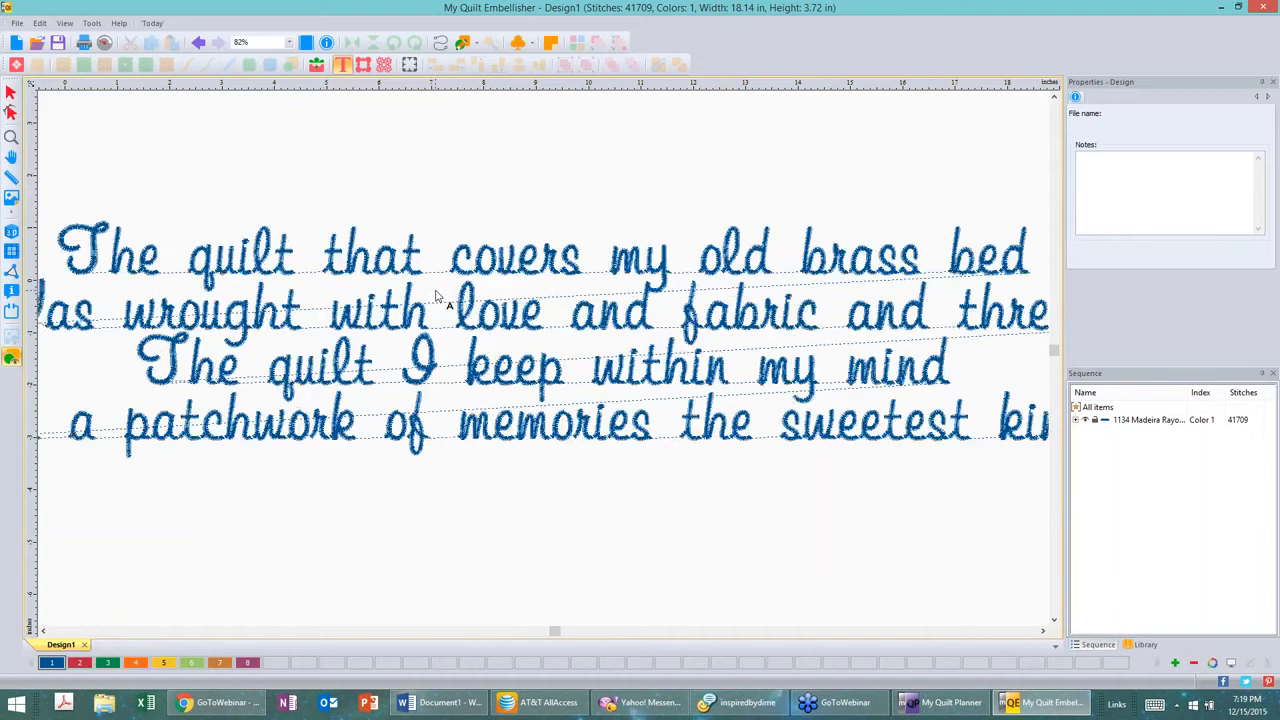
pyautogui.scroll(1, 435, 297)
pyautogui.scroll(2, 435, 297)
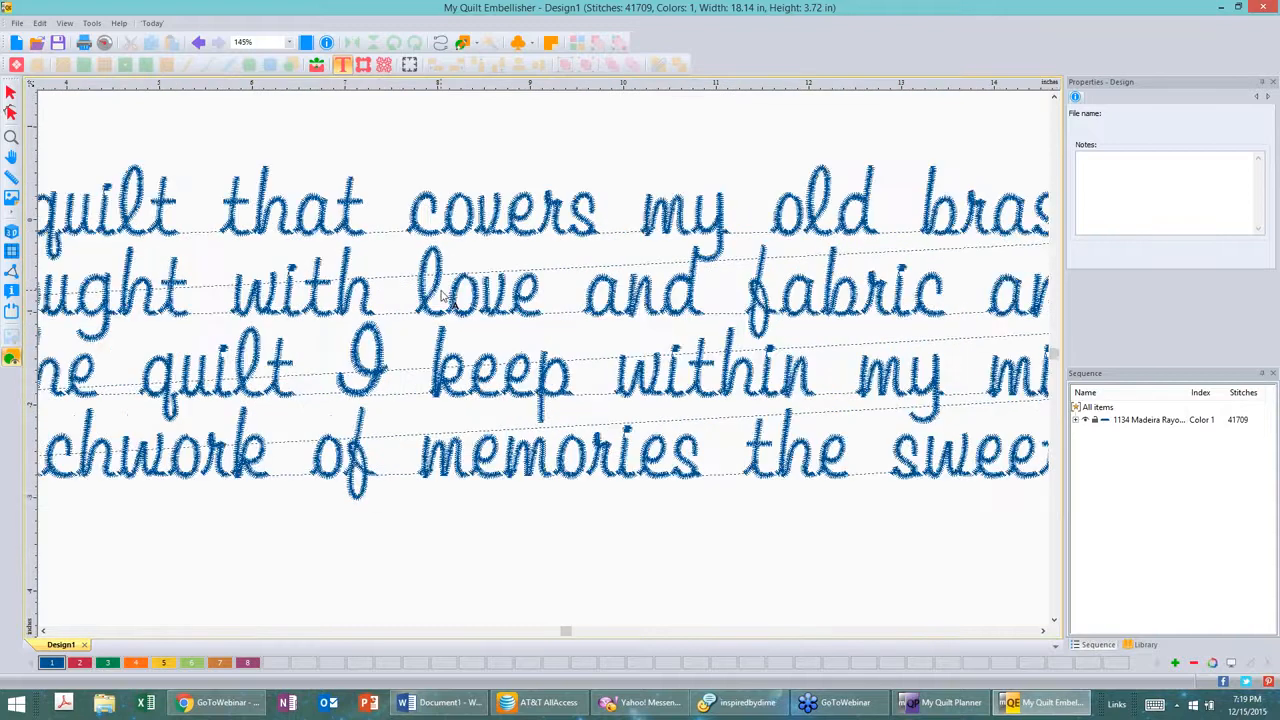
pyautogui.scroll(1, 442, 296)
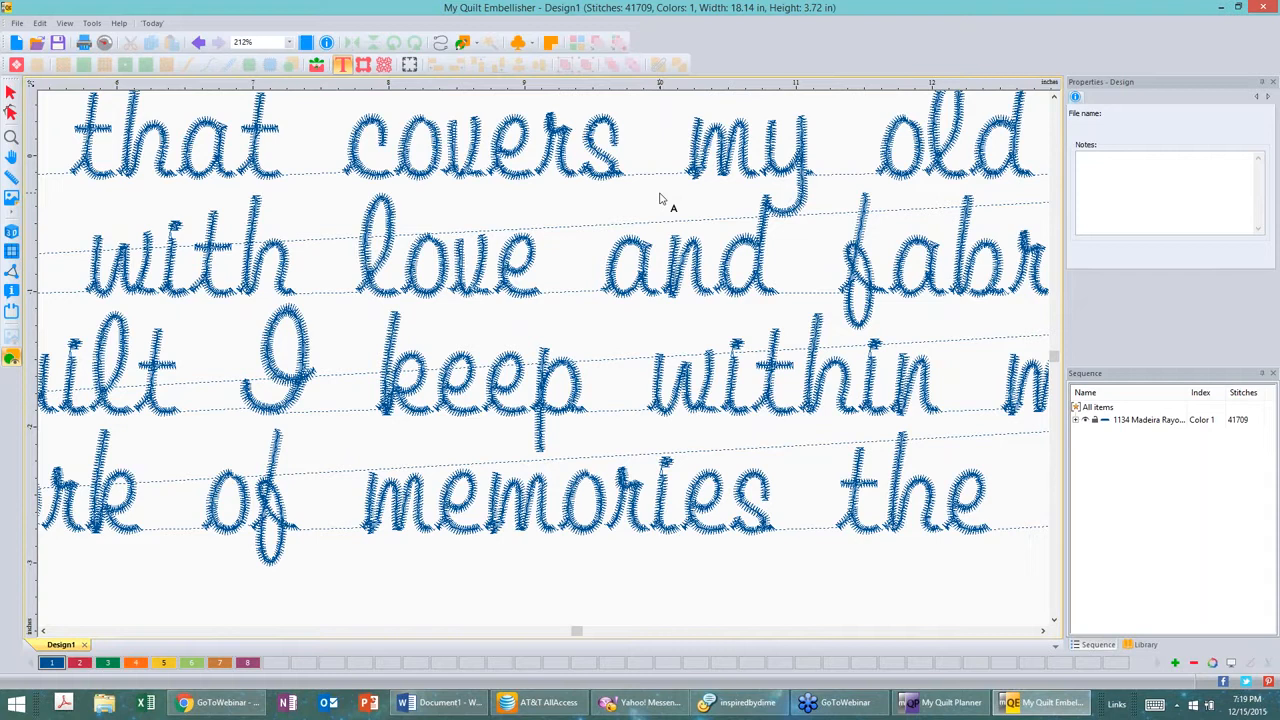
pyautogui.scroll(-4, 660, 198)
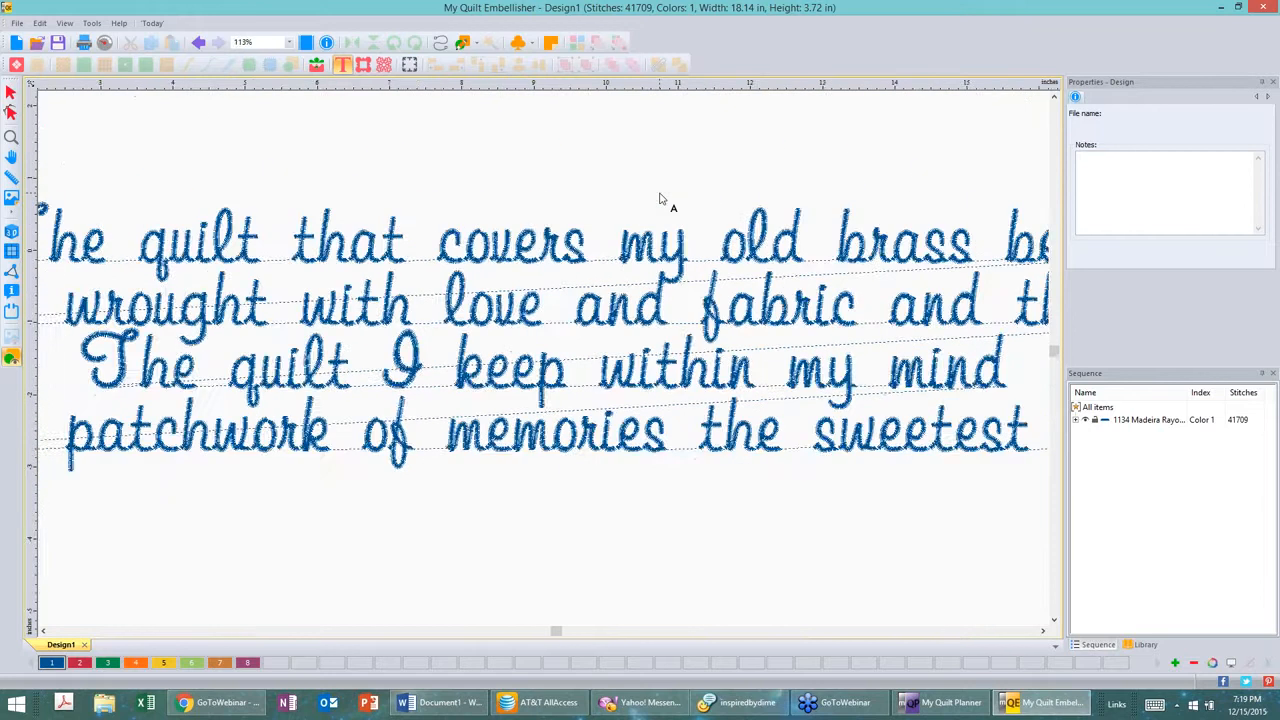
pyautogui.scroll(-1, 660, 198)
pyautogui.scroll(-1, 660, 198)
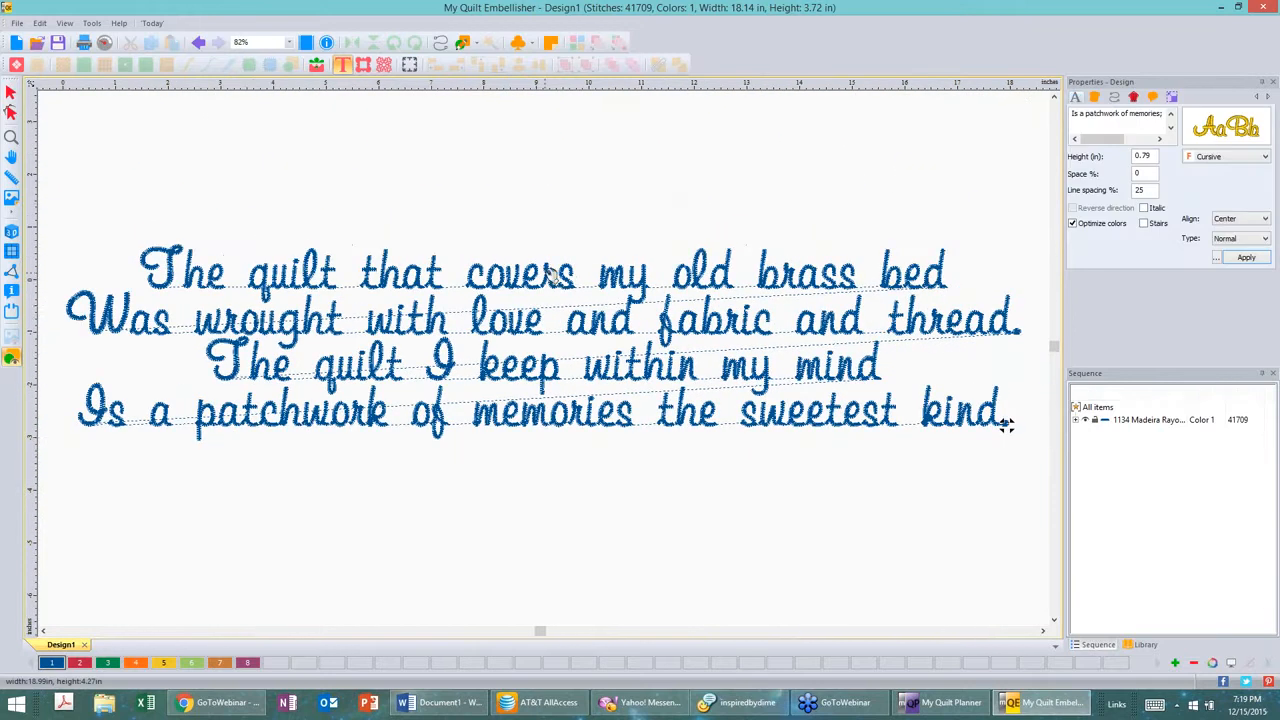
# Step: Select the poem lettering with the Select tool, then pick it again with the Text tool
pyautogui.click(556, 280)
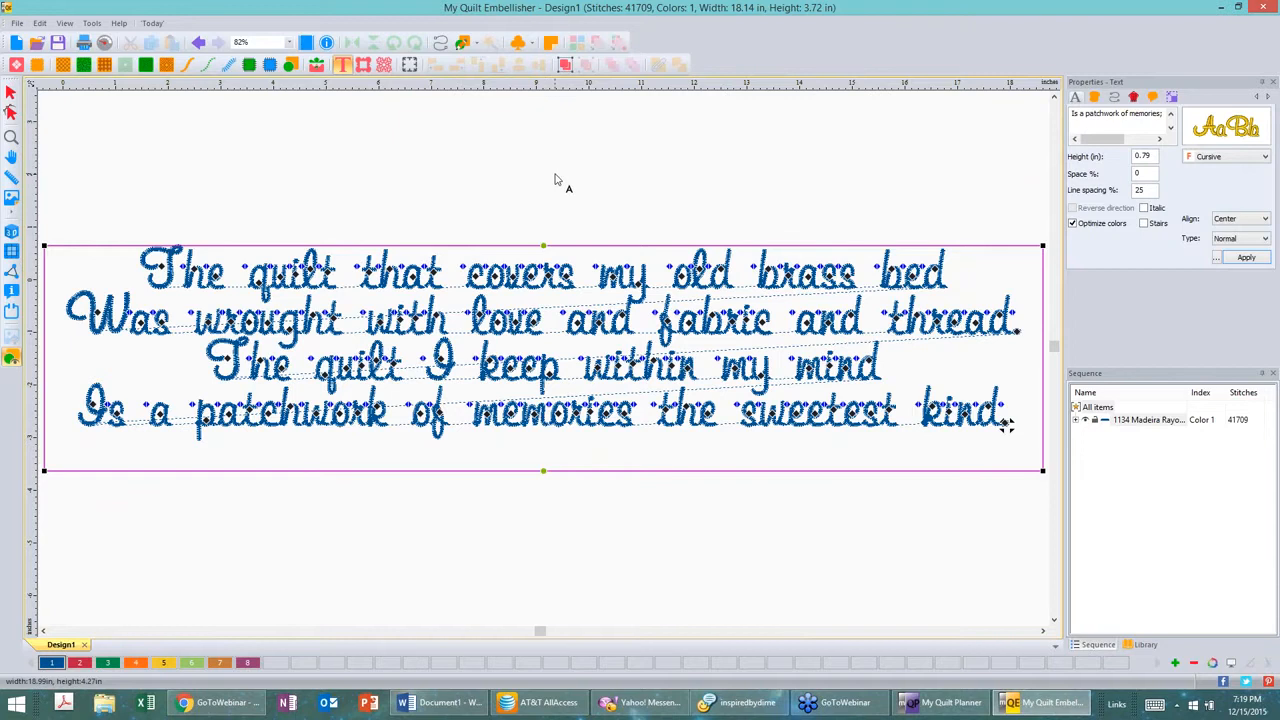
pyautogui.click(556, 180)
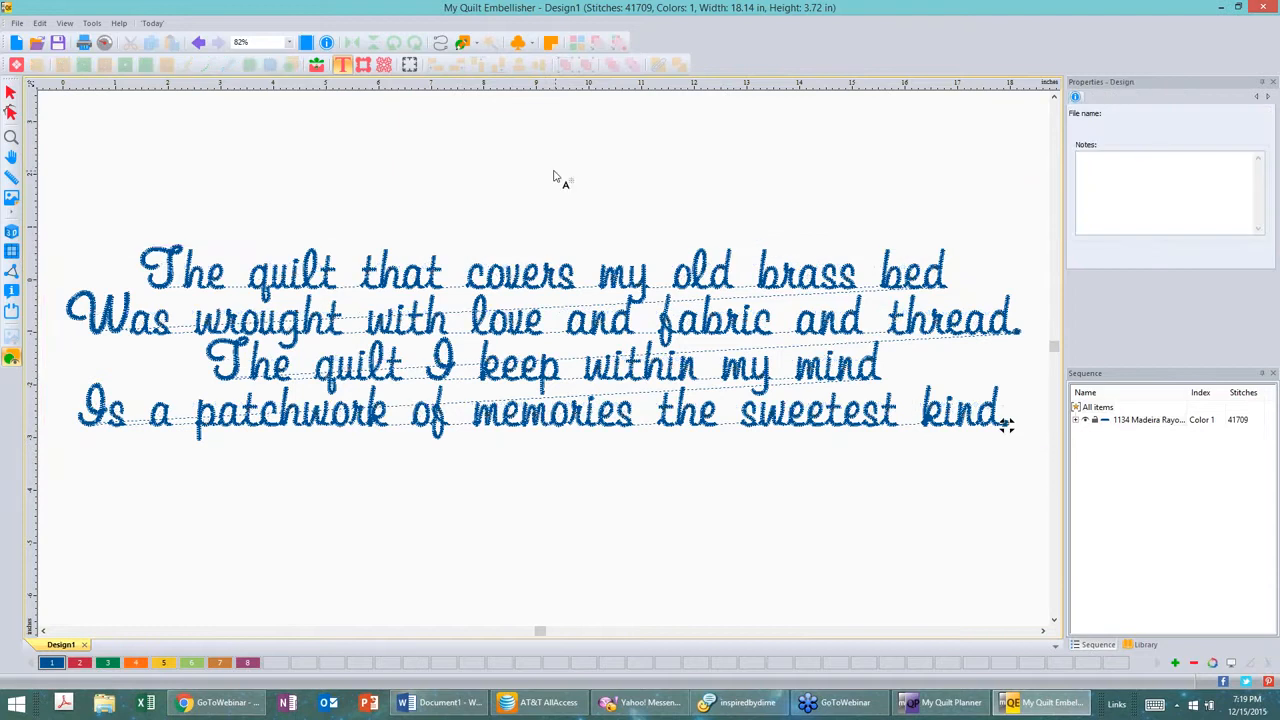
pyautogui.click(10, 93)
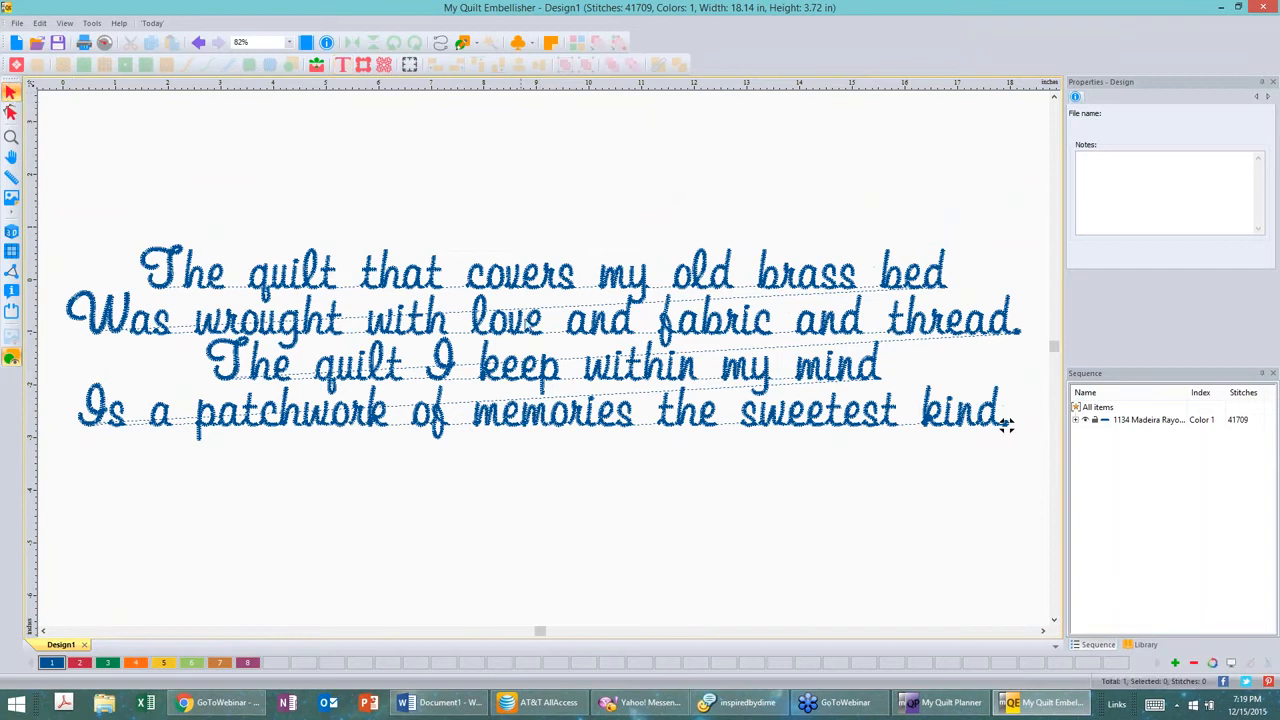
pyautogui.click(1005, 425)
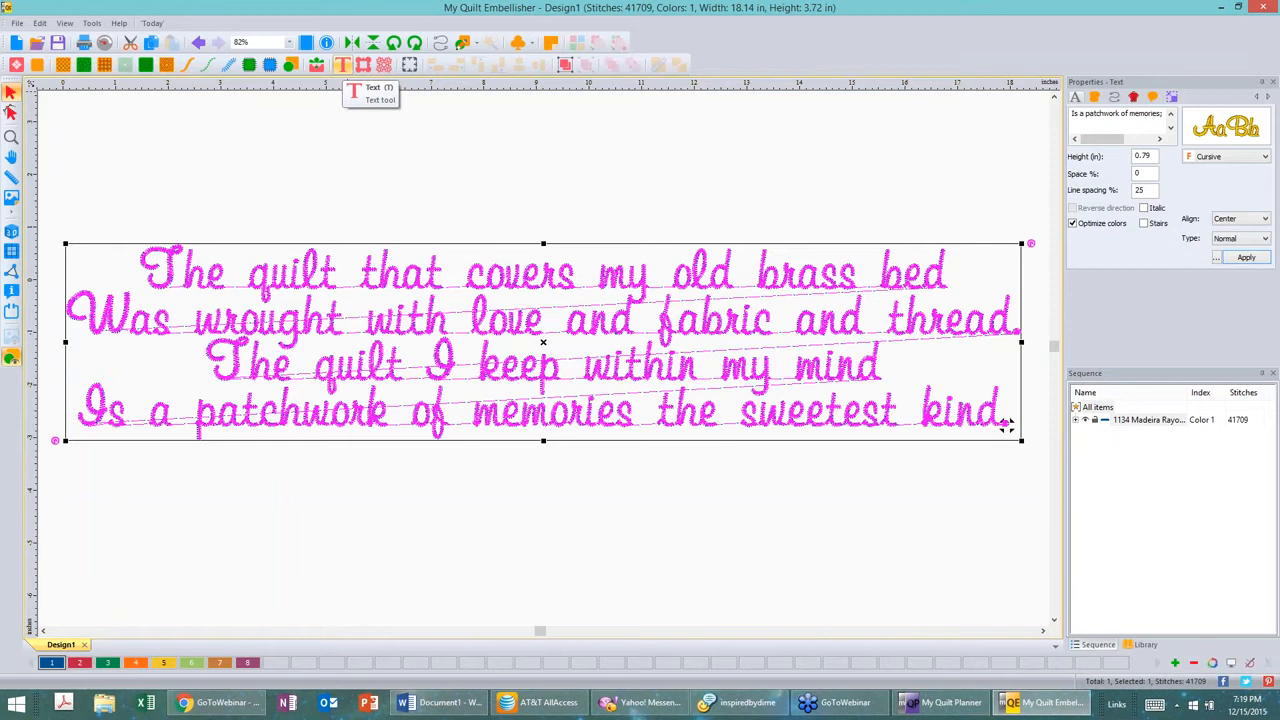
pyautogui.click(342, 64)
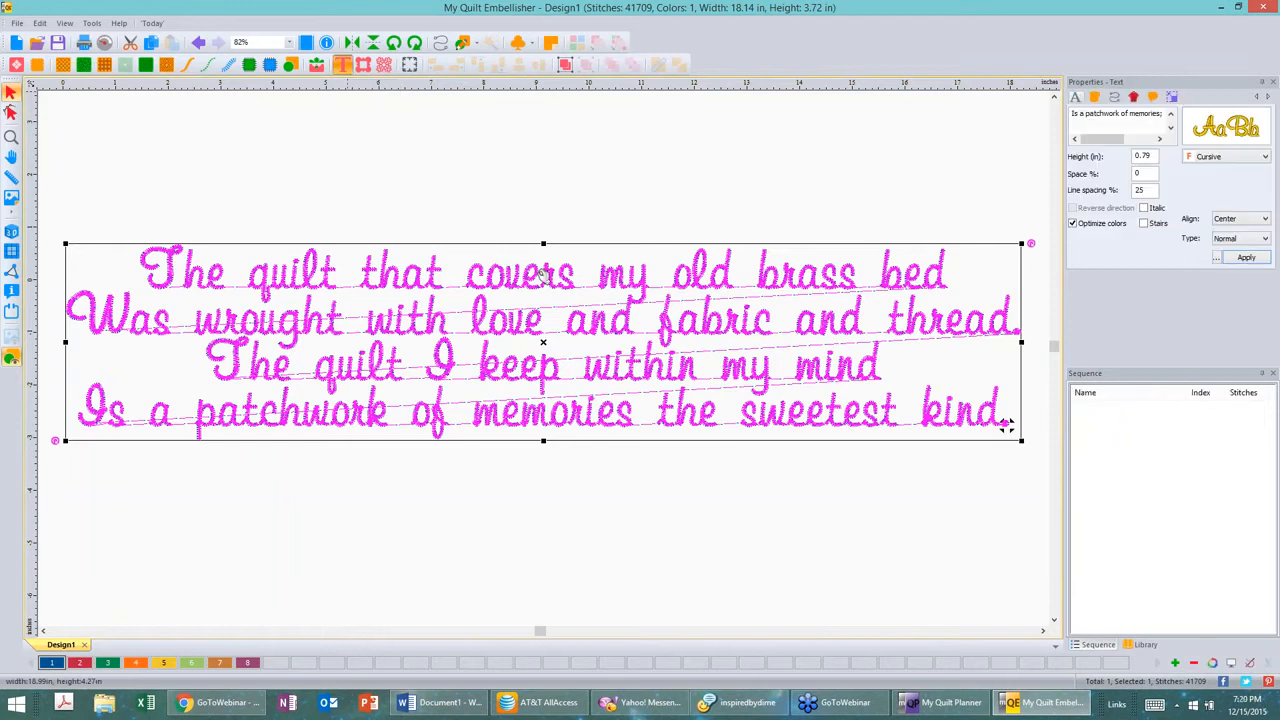
pyautogui.click(1005, 425)
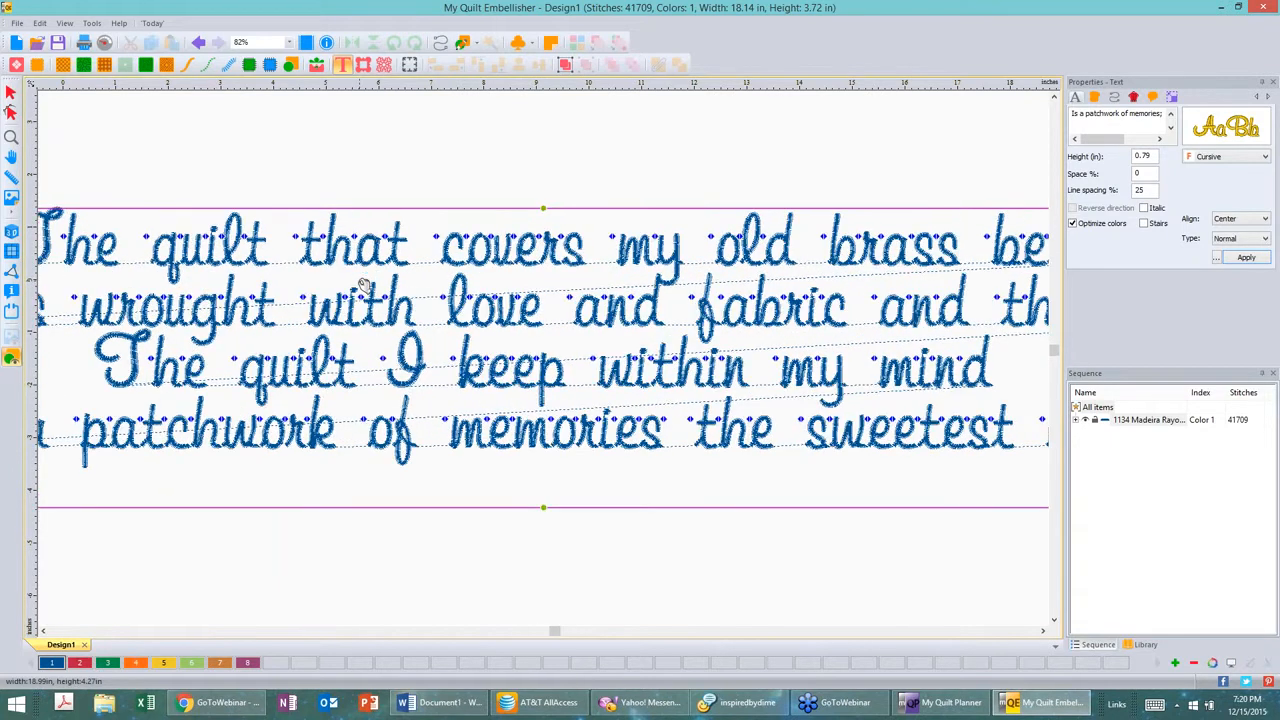
# Step: Set the poem lettering's letter spacing to -2% and apply it
pyautogui.scroll(2, 365, 285)
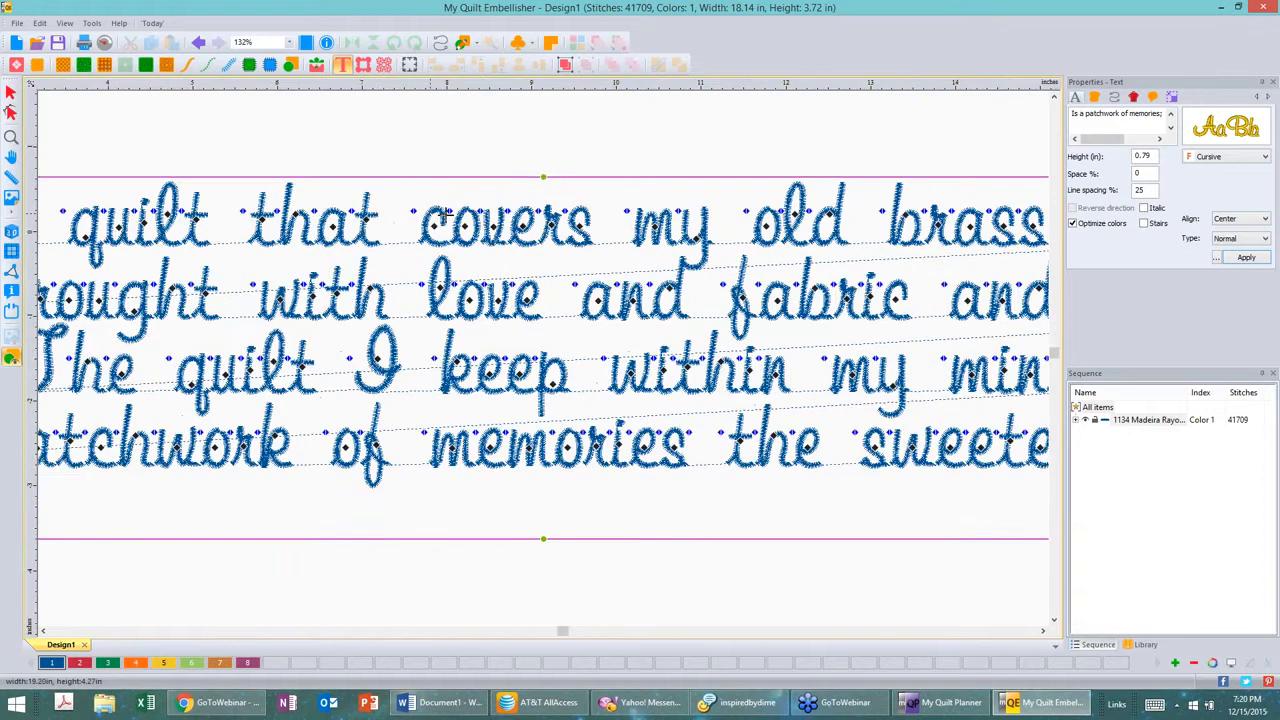
pyautogui.moveTo(414, 211); pyautogui.dragTo(448, 211)
pyautogui.press('ctrl')
pyautogui.doubleClick(1146, 173)
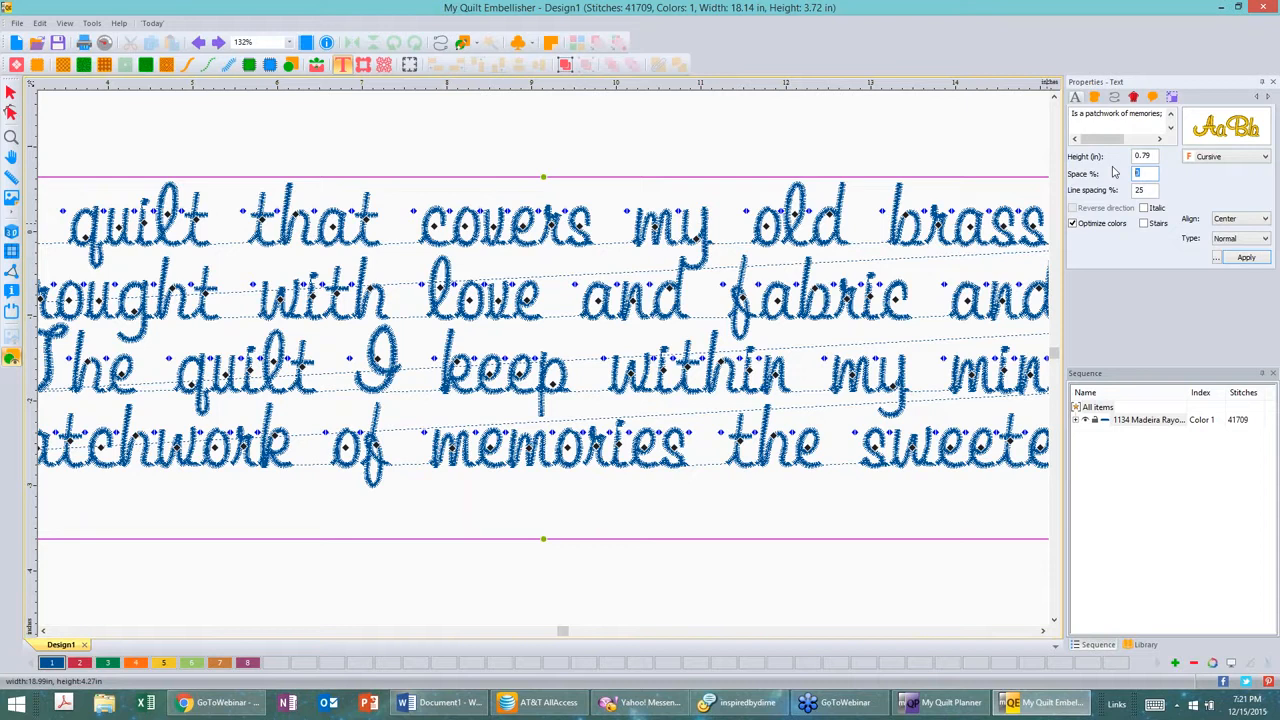
pyautogui.write('-2')
pyautogui.click(1246, 258)
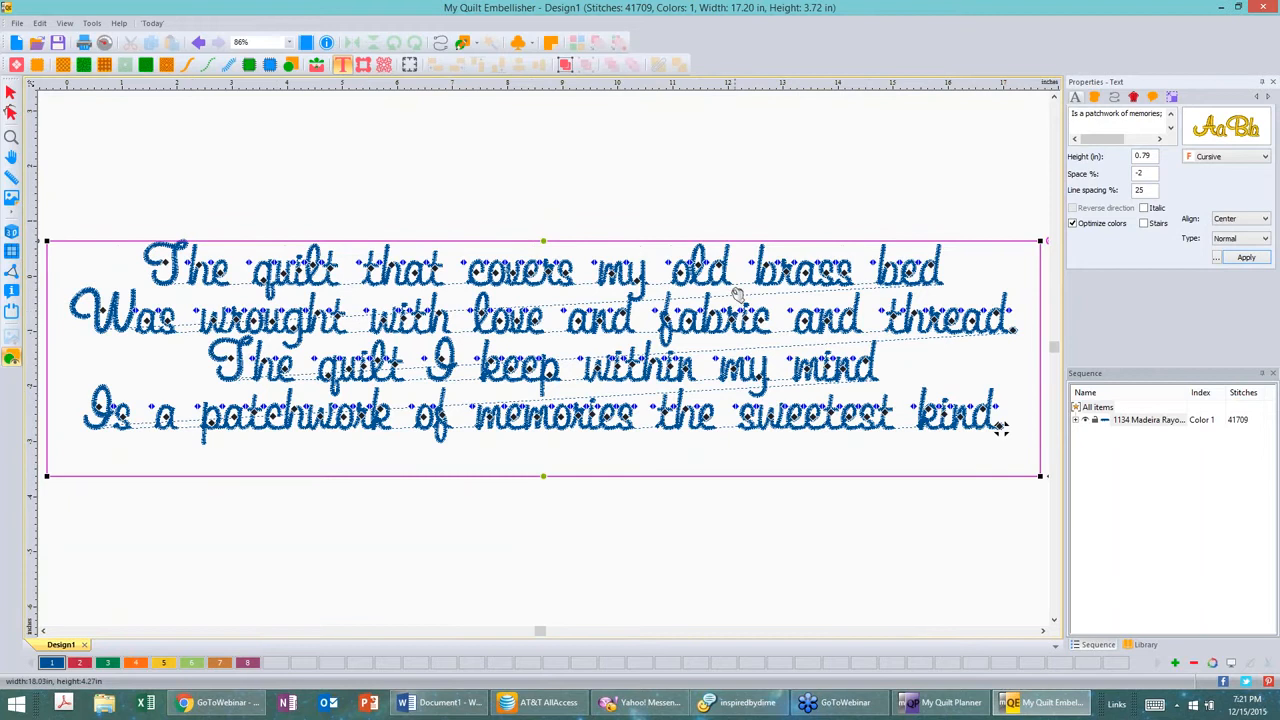
# Step: Reselect the poem and set its letter spacing to -3%, applying the change
pyautogui.click(748, 212)
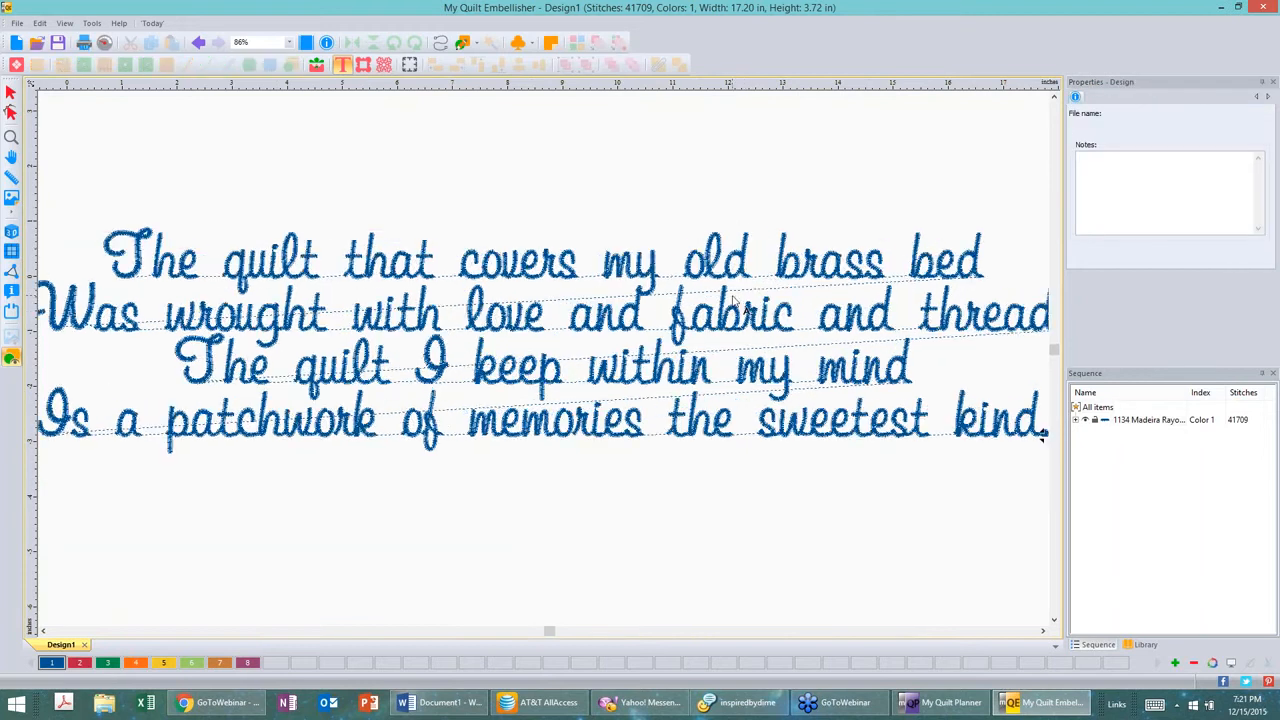
pyautogui.scroll(3, 733, 300)
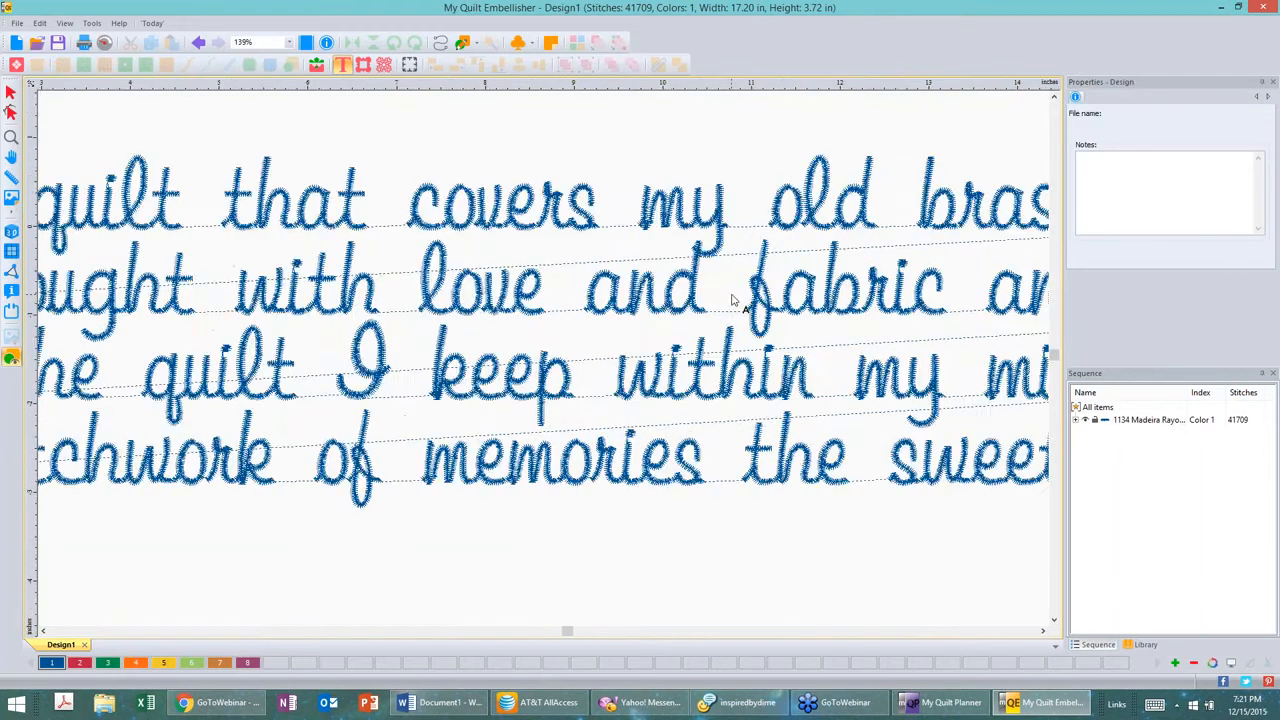
pyautogui.scroll(5, 731, 300)
pyautogui.click(684, 279)
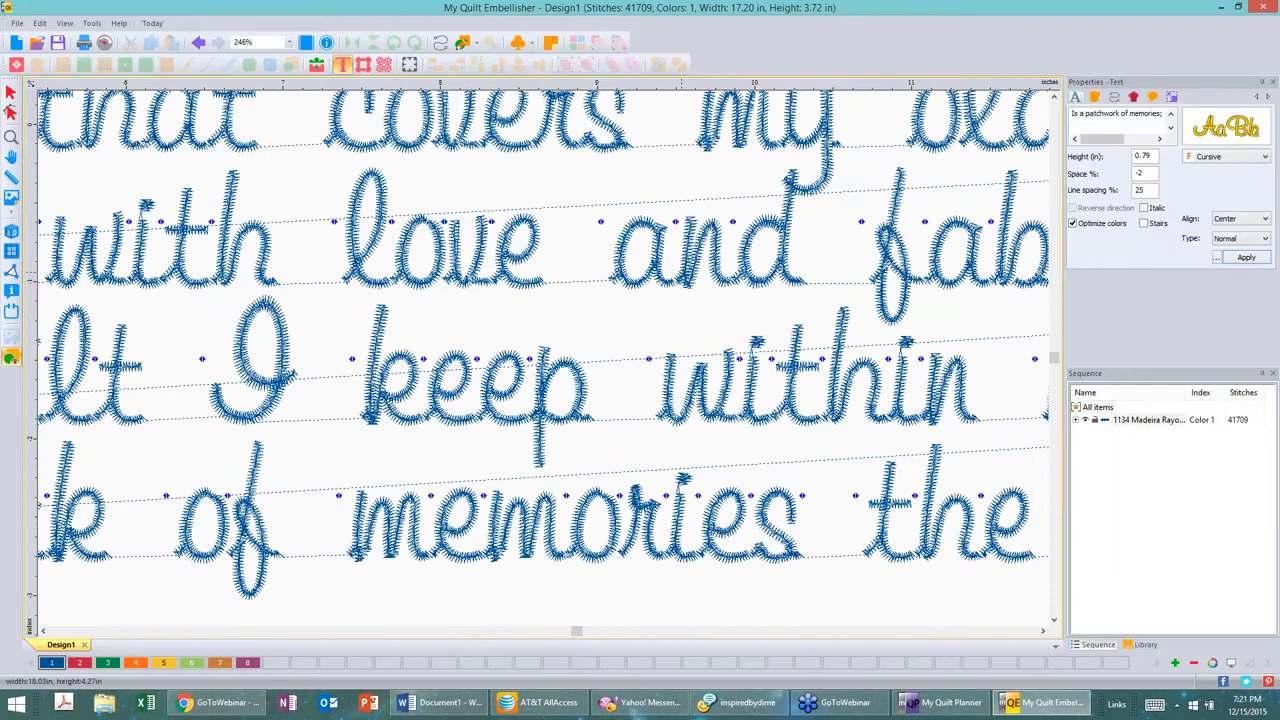
pyautogui.doubleClick(1139, 174)
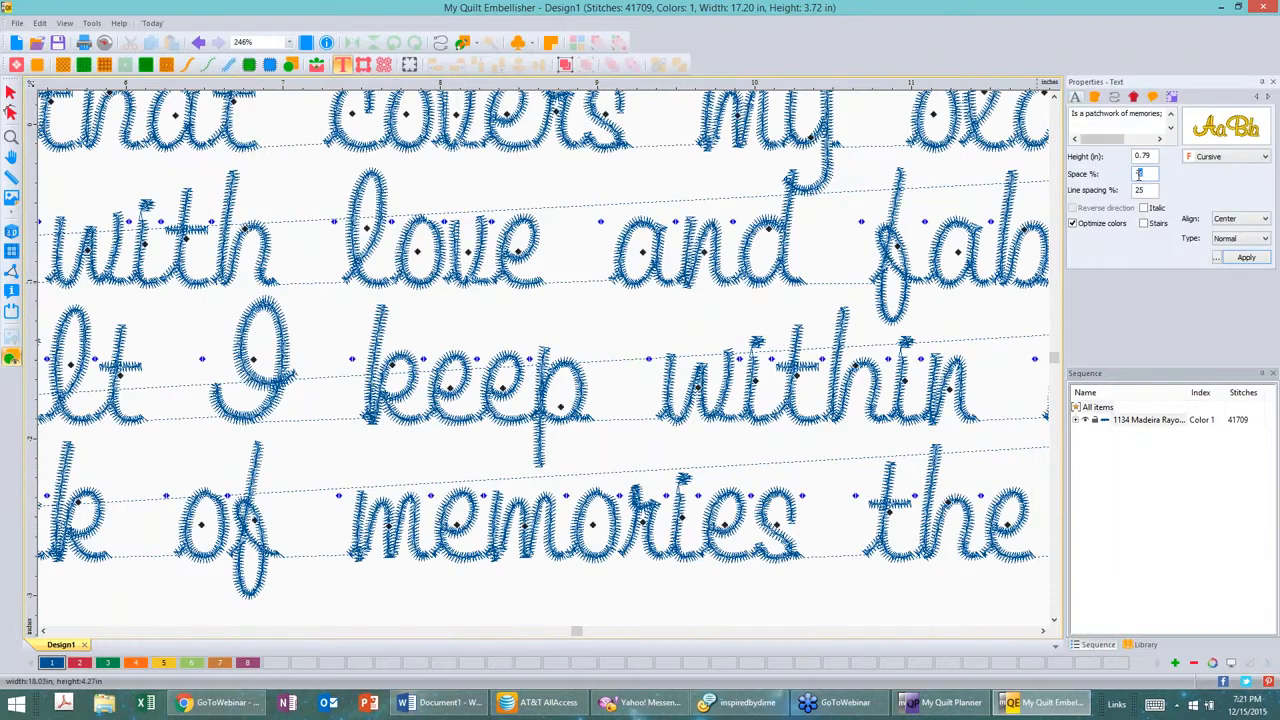
pyautogui.write('-3')
pyautogui.click(1250, 258)
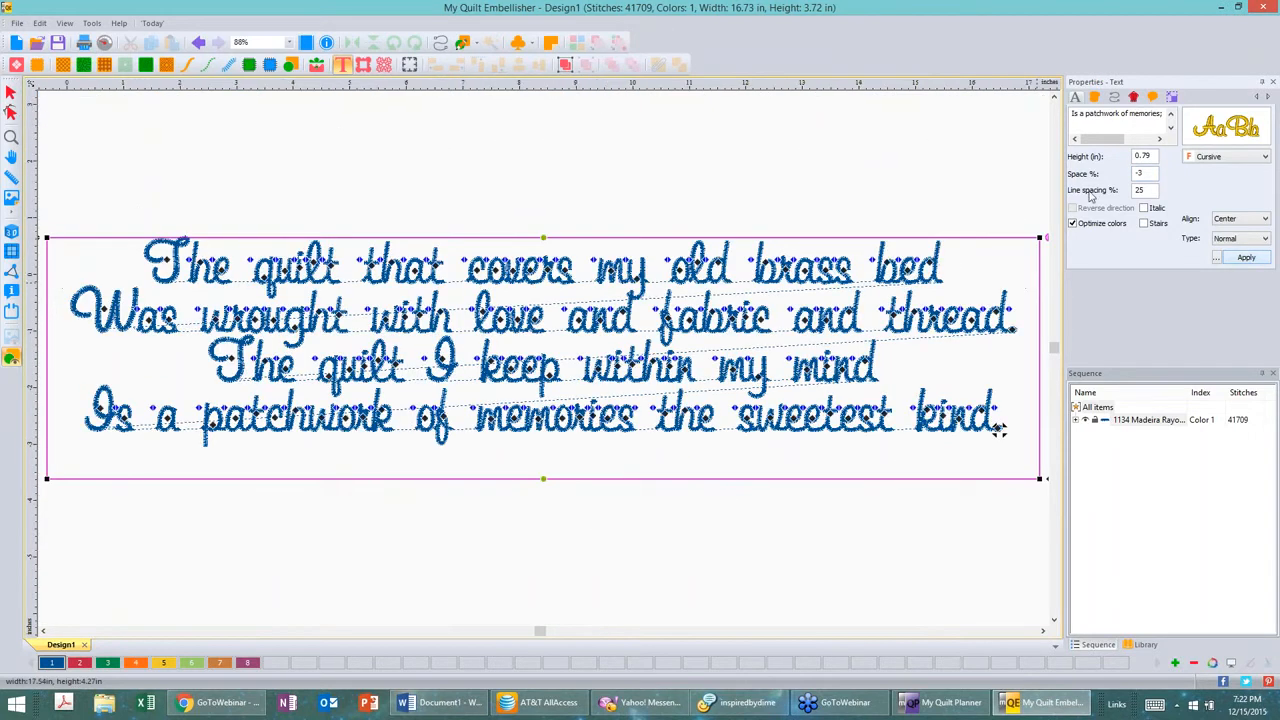
# Step: Toggle the realistic stitch view to inspect the tighter Cursive lettering up close, then switch it back
pyautogui.click(756, 207)
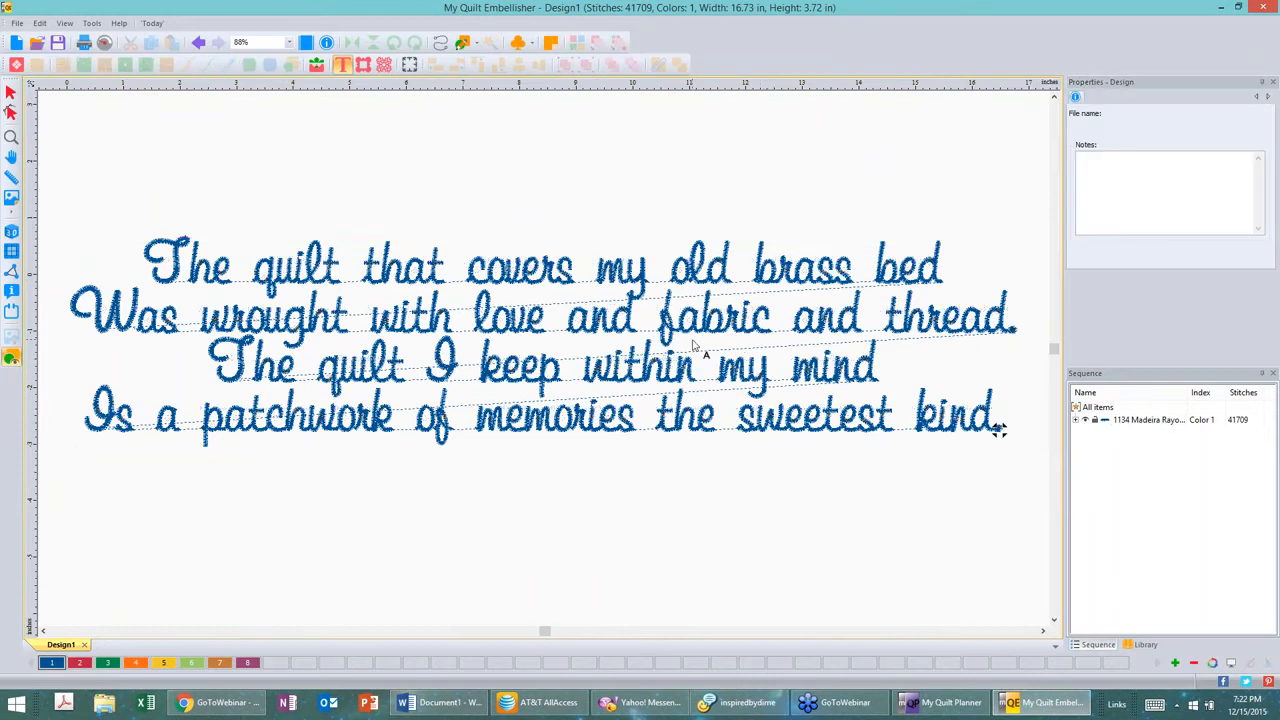
pyautogui.scroll(3, 693, 346)
pyautogui.scroll(6, 693, 346)
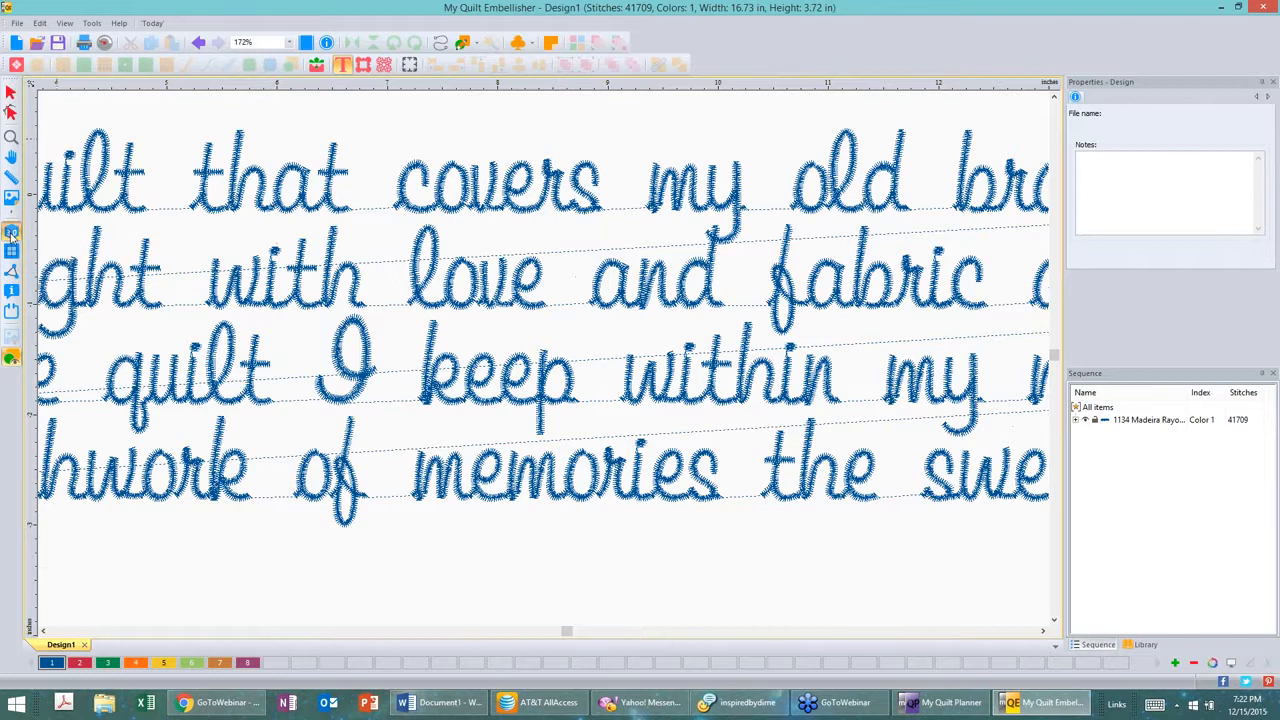
pyautogui.click(11, 232)
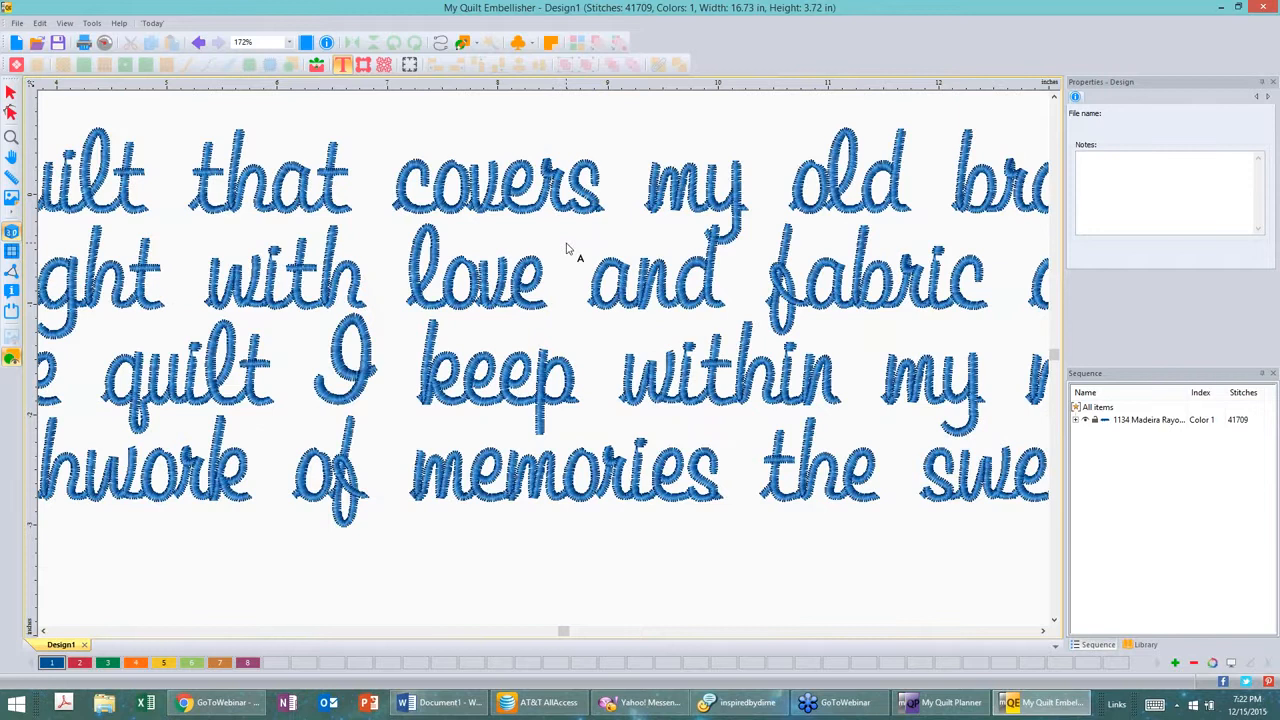
pyautogui.scroll(-1, 565, 248)
pyautogui.scroll(-1, 565, 248)
pyautogui.click(565, 273)
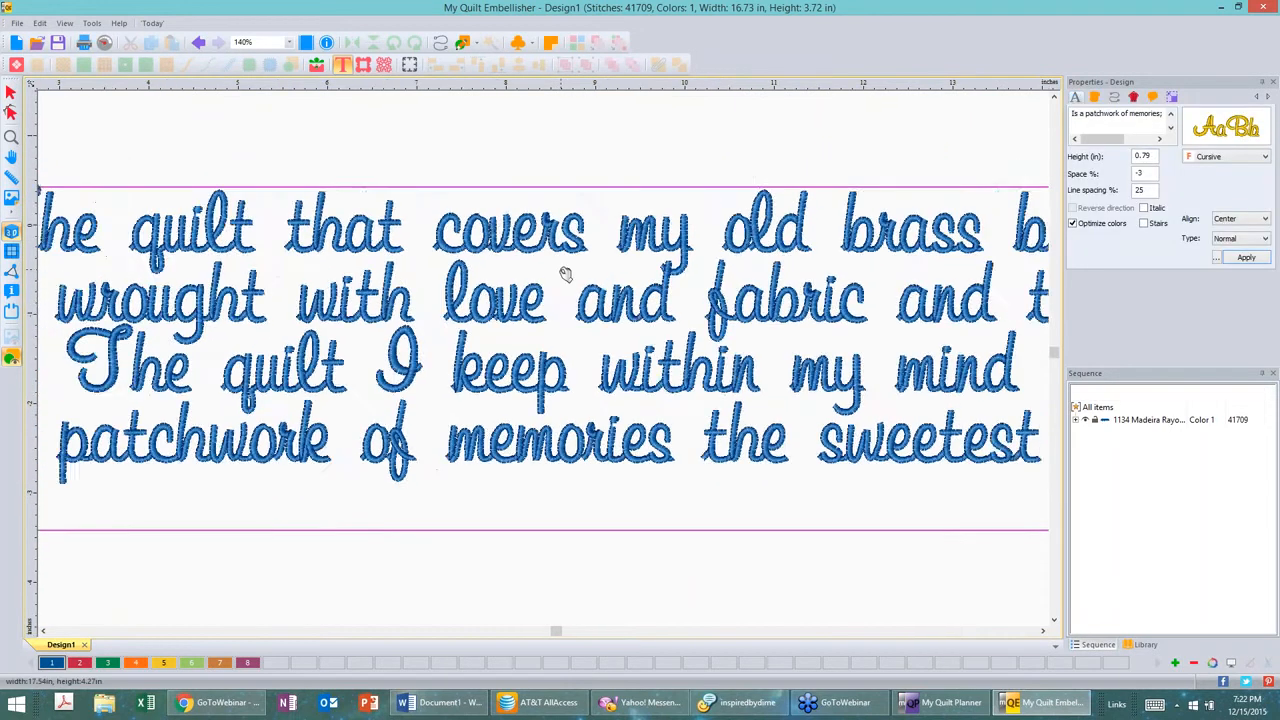
pyautogui.scroll(-1, 565, 273)
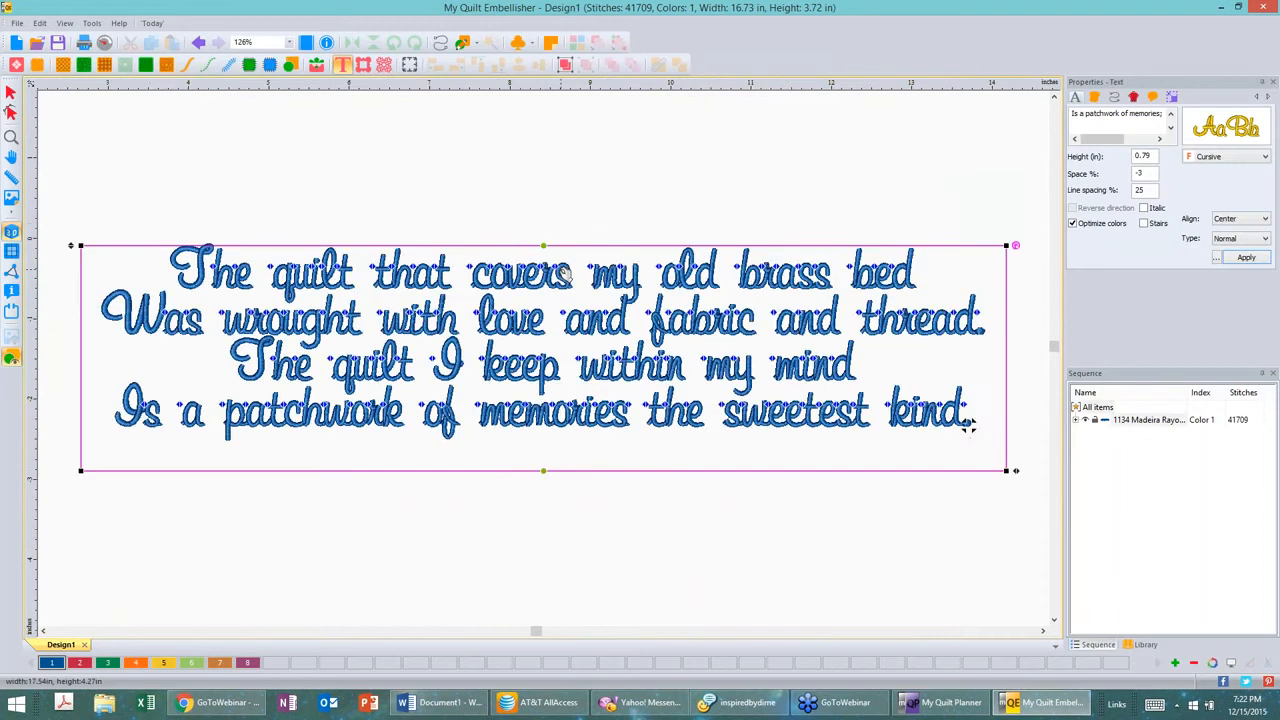
pyautogui.scroll(-3, 563, 274)
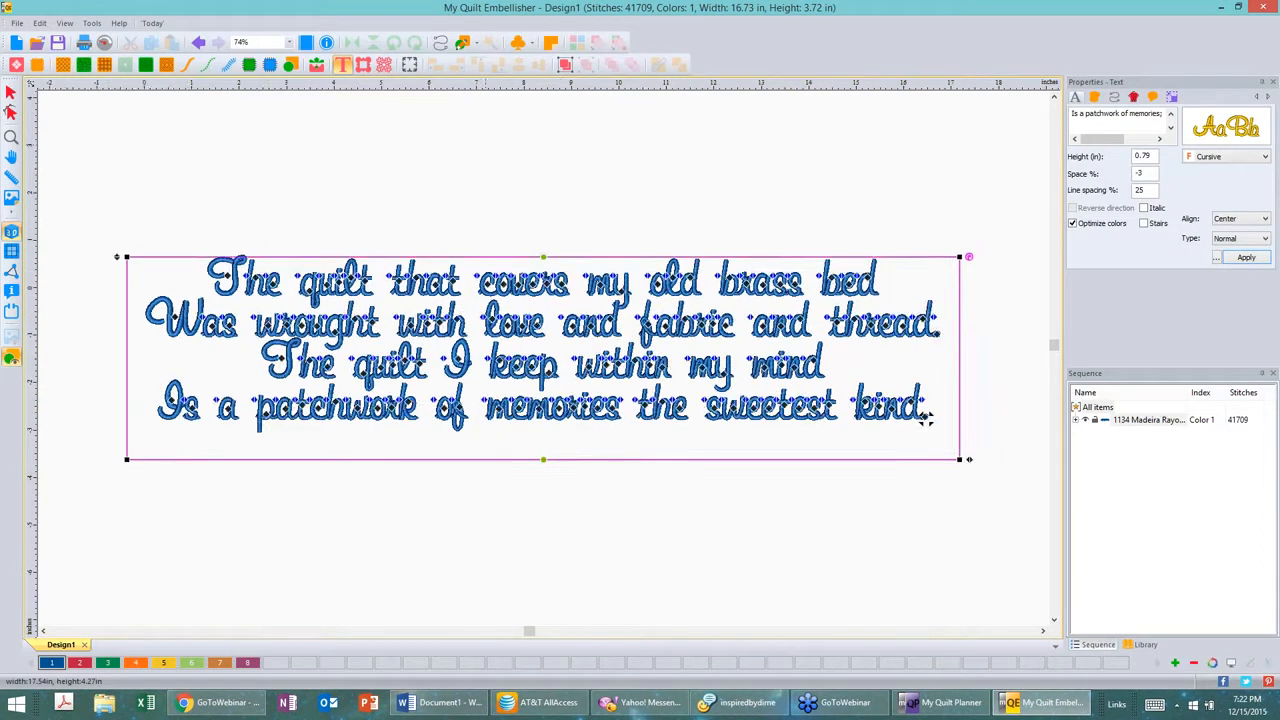
pyautogui.click(485, 150)
pyautogui.click(11, 236)
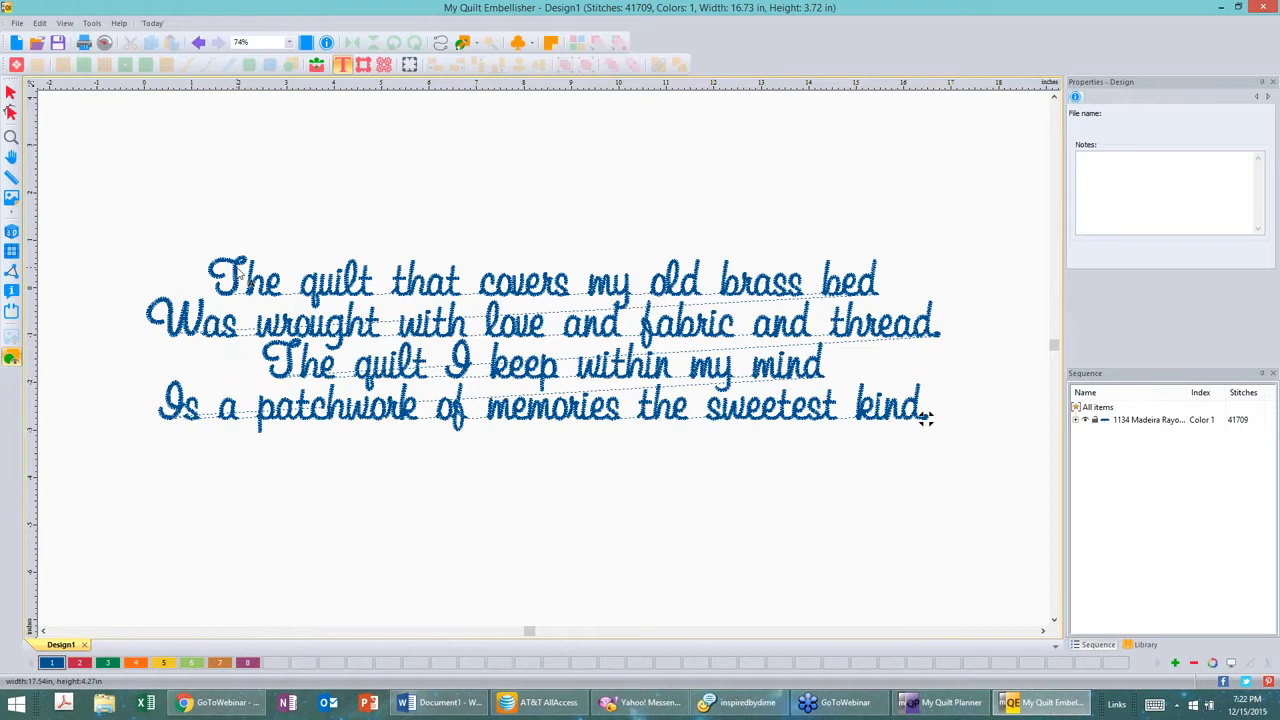
# Step: Open the poem's Commands properties and set Trim to words, applying it
pyautogui.click(925, 418)
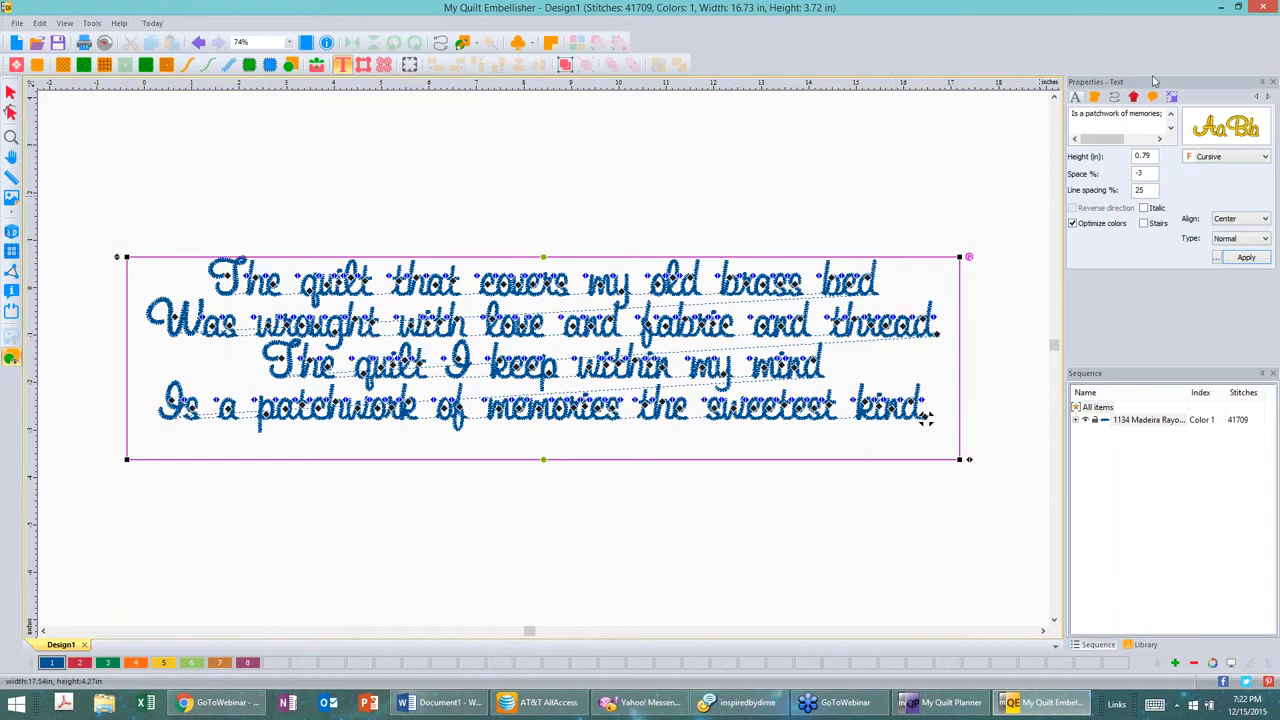
pyautogui.press('ctrl')
pyautogui.press('ctrl')
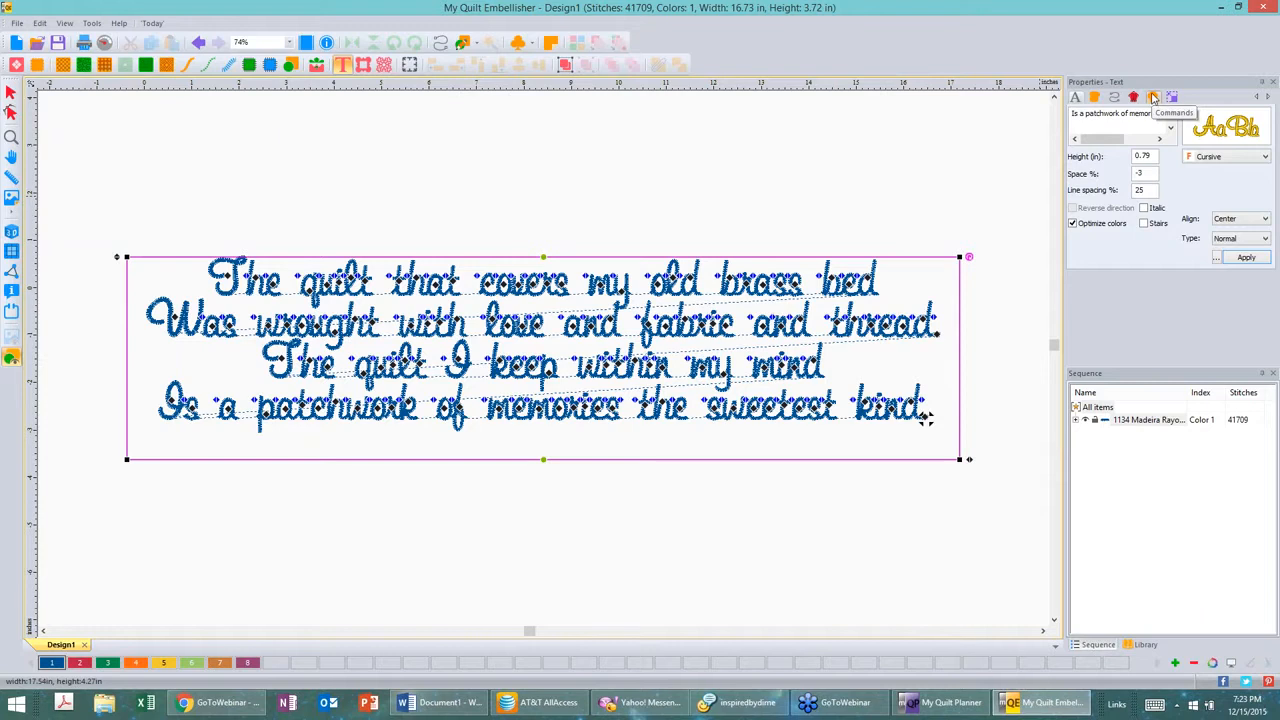
pyautogui.click(1153, 97)
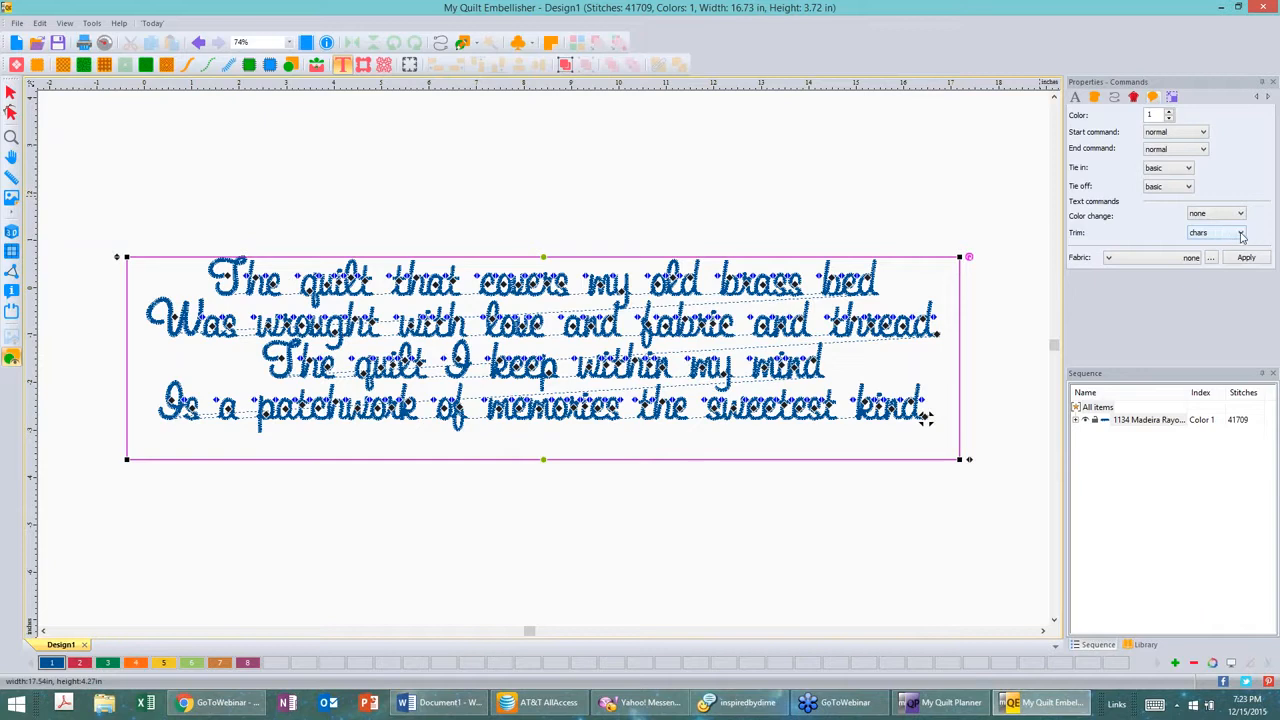
pyautogui.click(1241, 234)
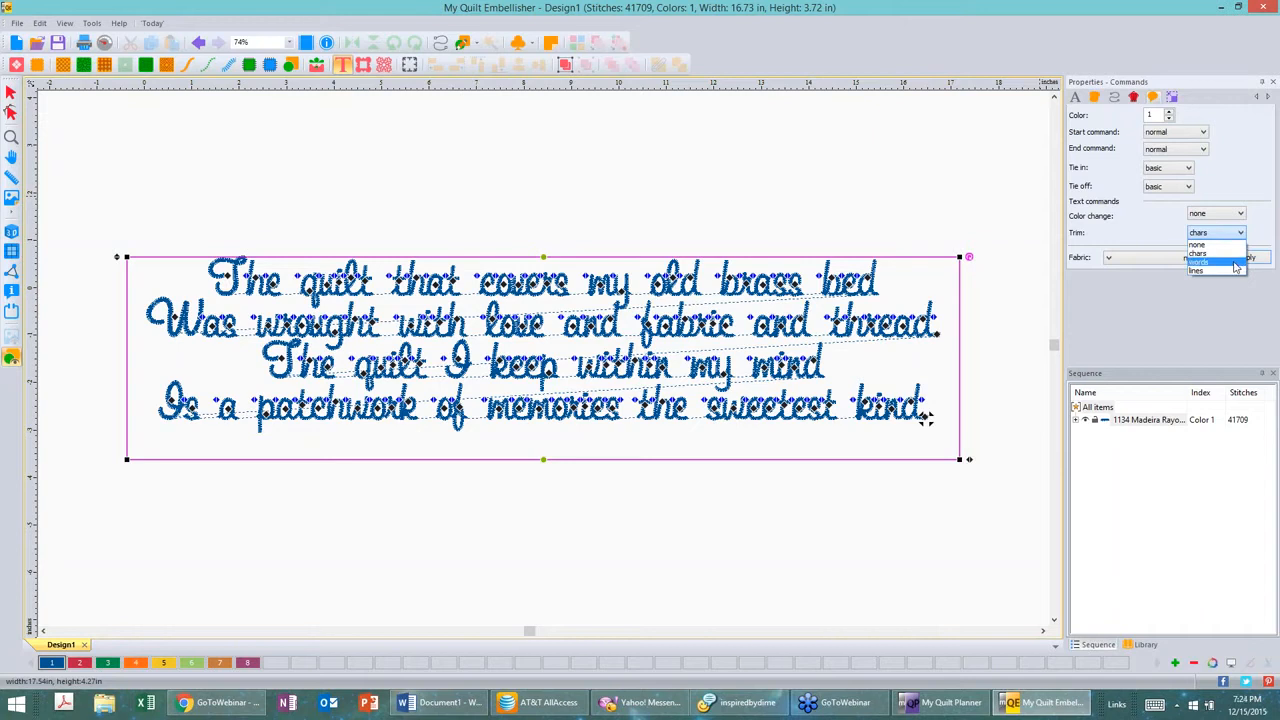
pyautogui.click(1235, 262)
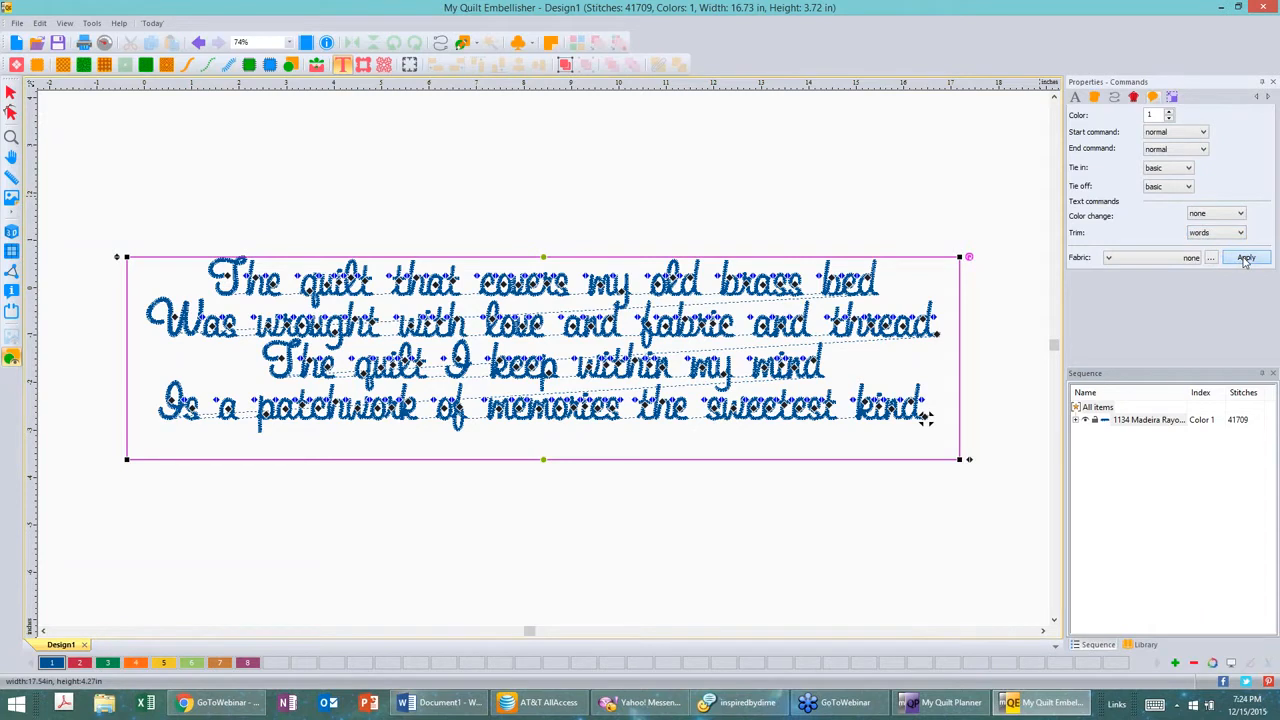
pyautogui.click(1245, 258)
# Step: Change the poem's Trim command to lines and apply it
pyautogui.click(12, 232)
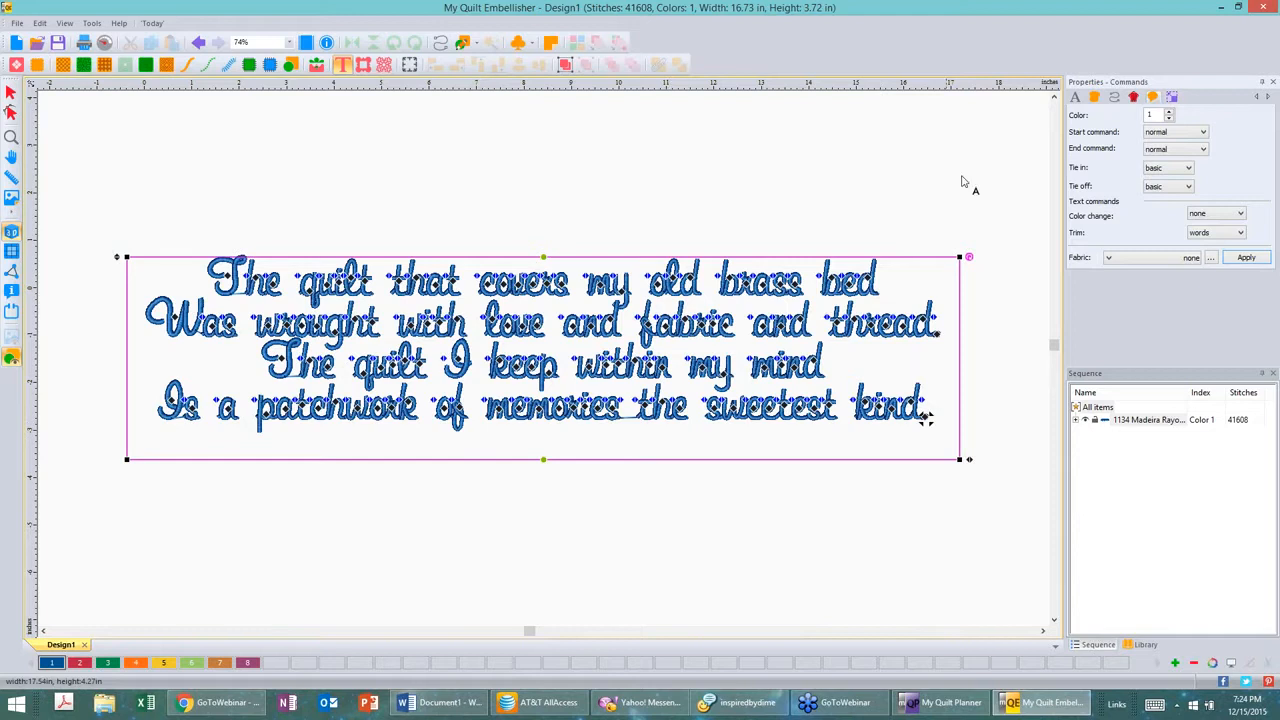
pyautogui.click(1240, 234)
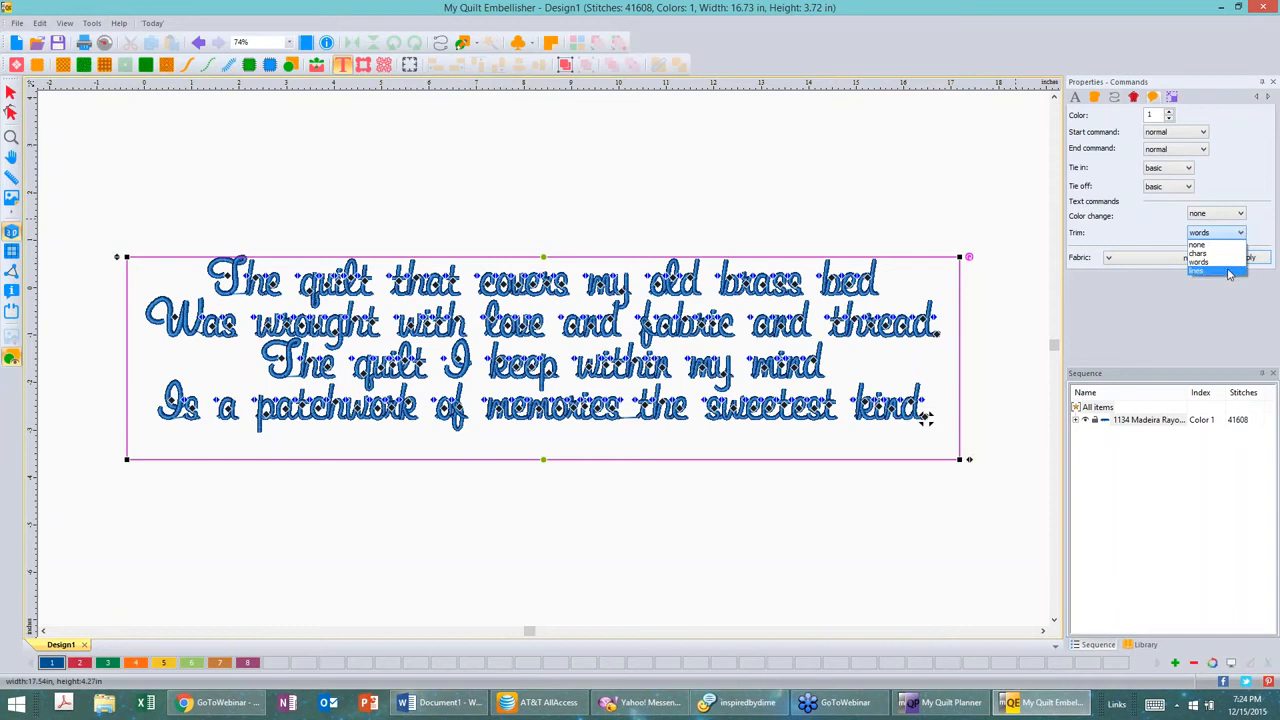
pyautogui.click(1229, 272)
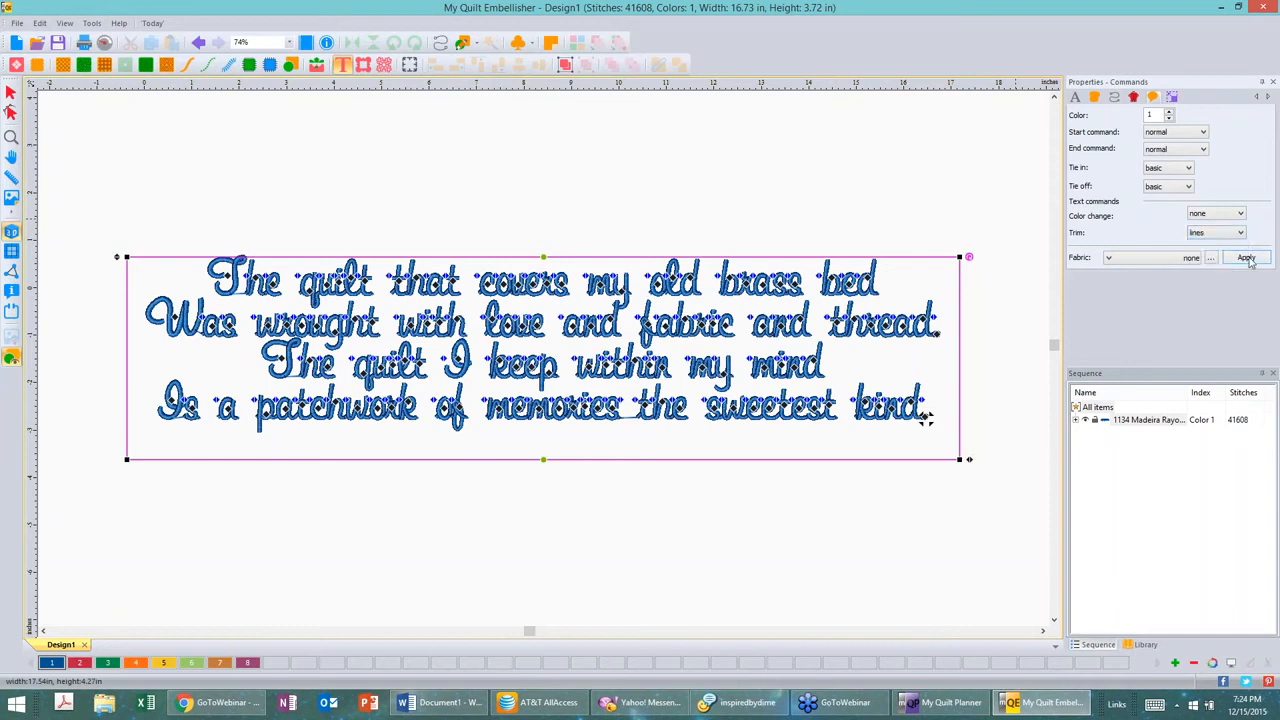
pyautogui.click(1247, 258)
pyautogui.click(926, 419)
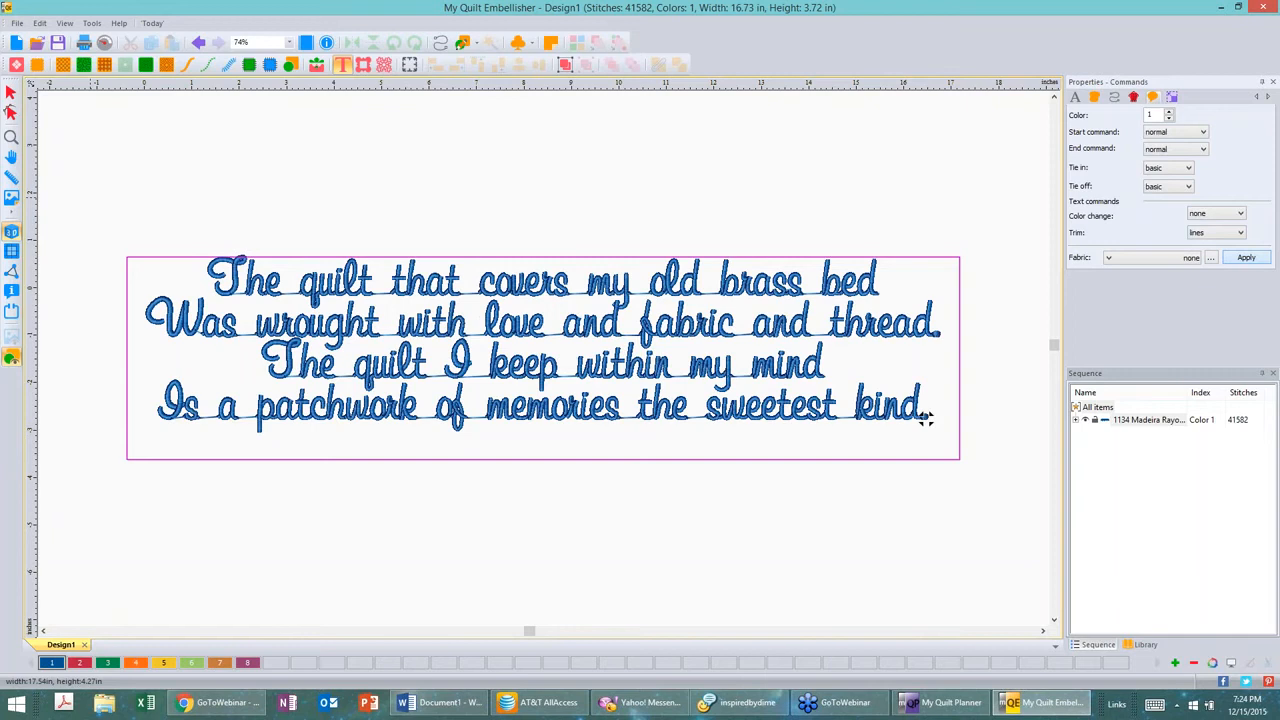
pyautogui.click(926, 419)
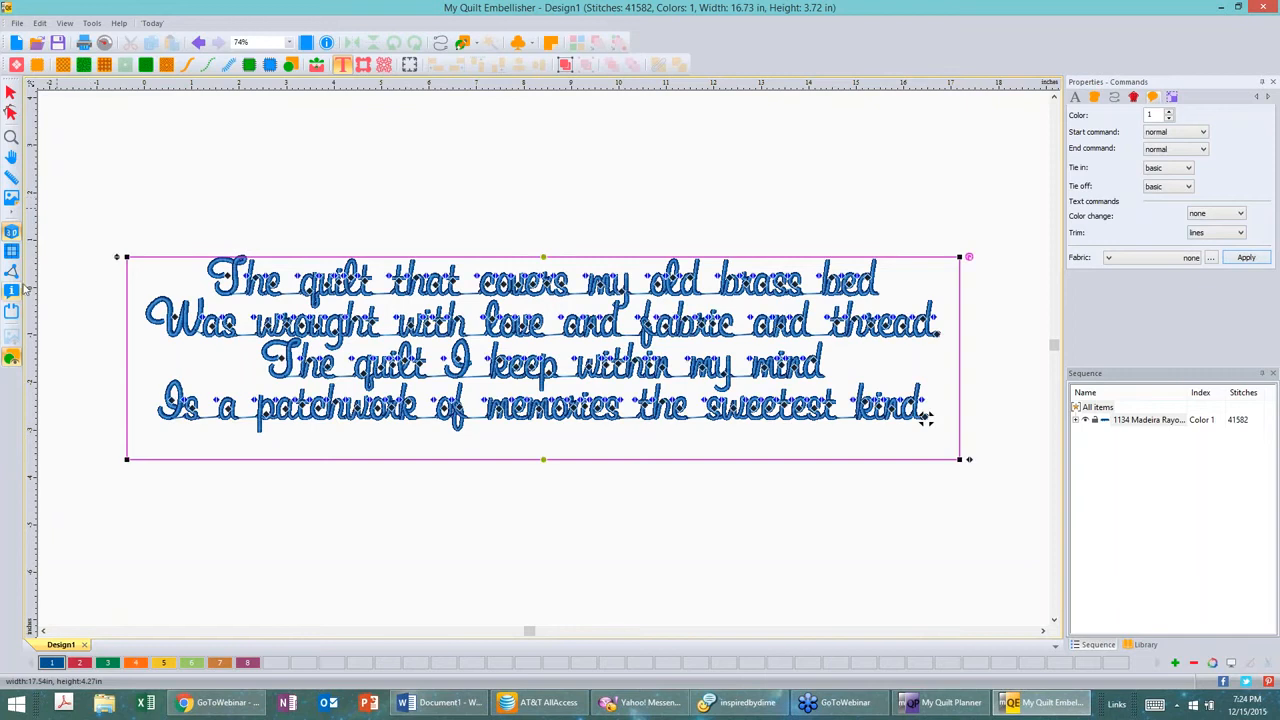
pyautogui.click(11, 232)
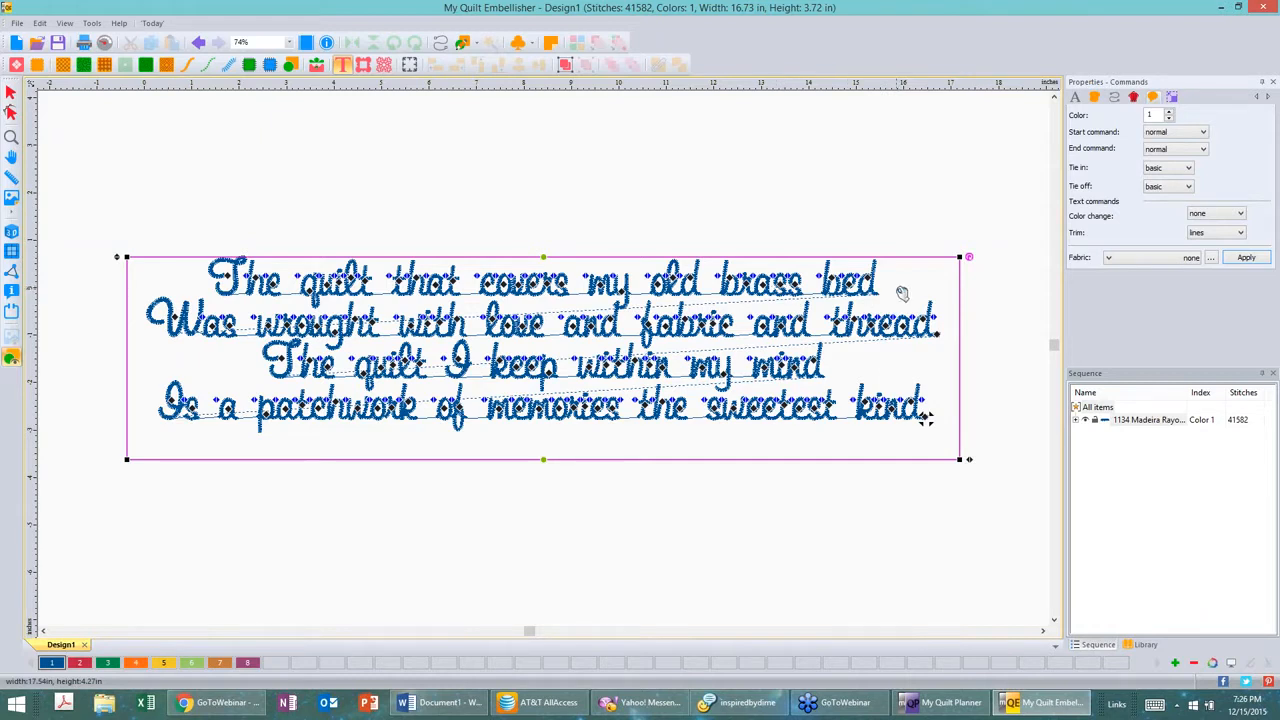
# Step: Set the poem's Color change command to lines and apply it
pyautogui.click(1218, 218)
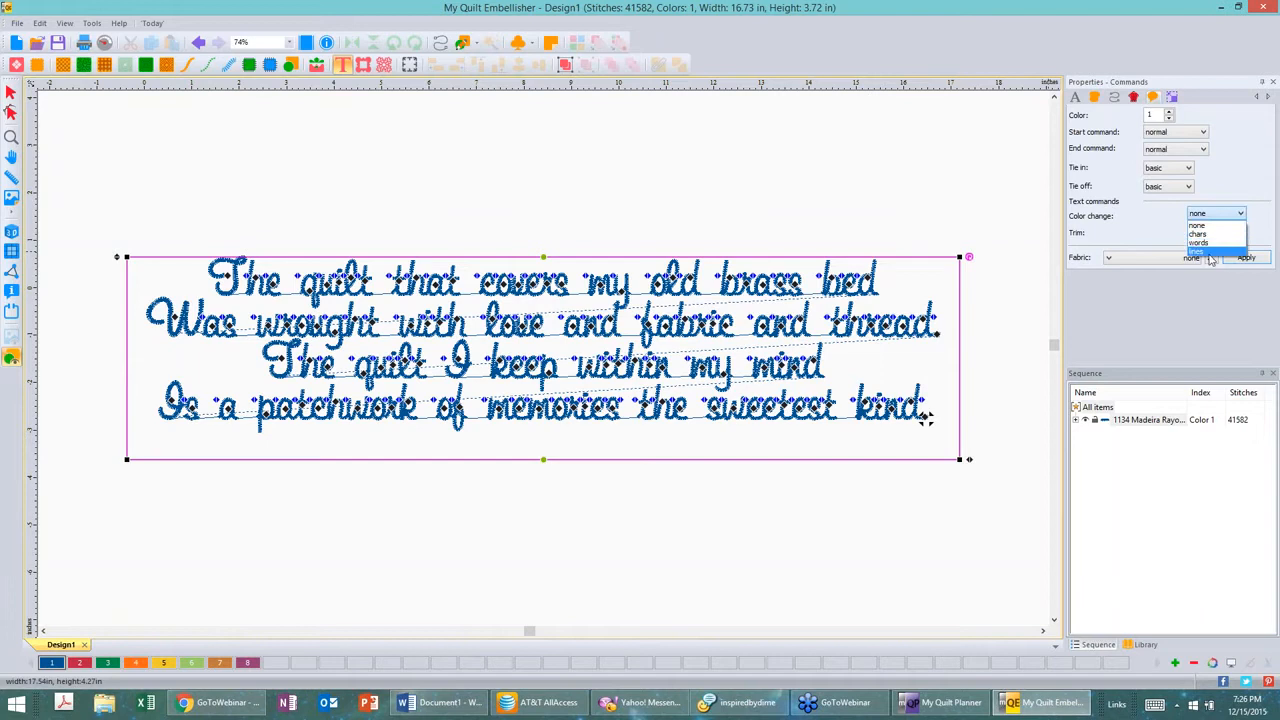
pyautogui.click(1212, 252)
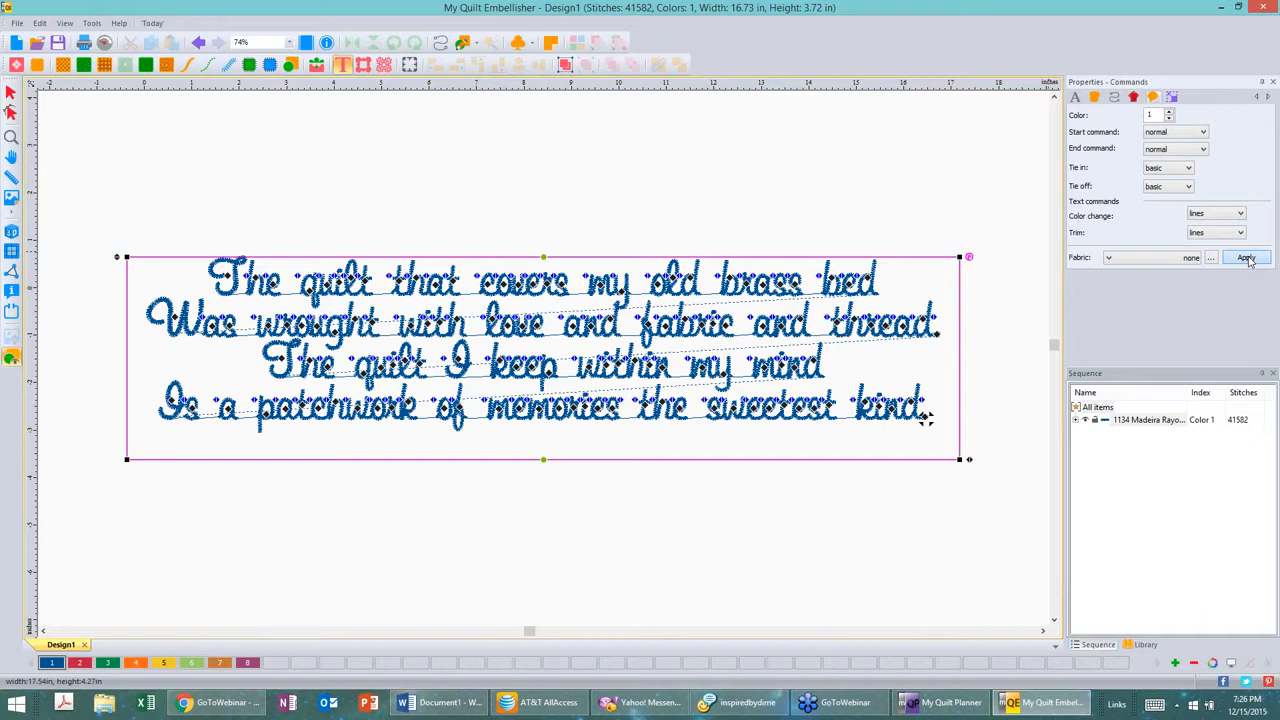
pyautogui.click(1246, 258)
pyautogui.click(926, 419)
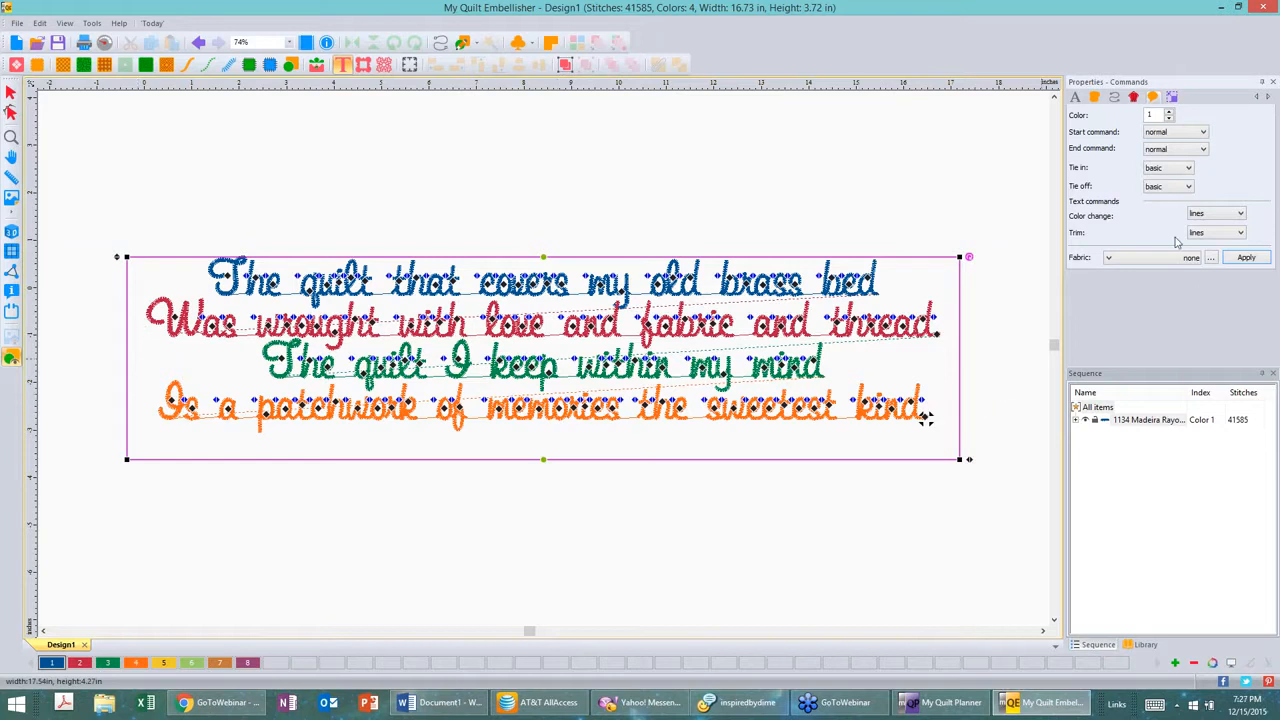
# Step: Reset the Color change command to none and apply it
pyautogui.click(1240, 215)
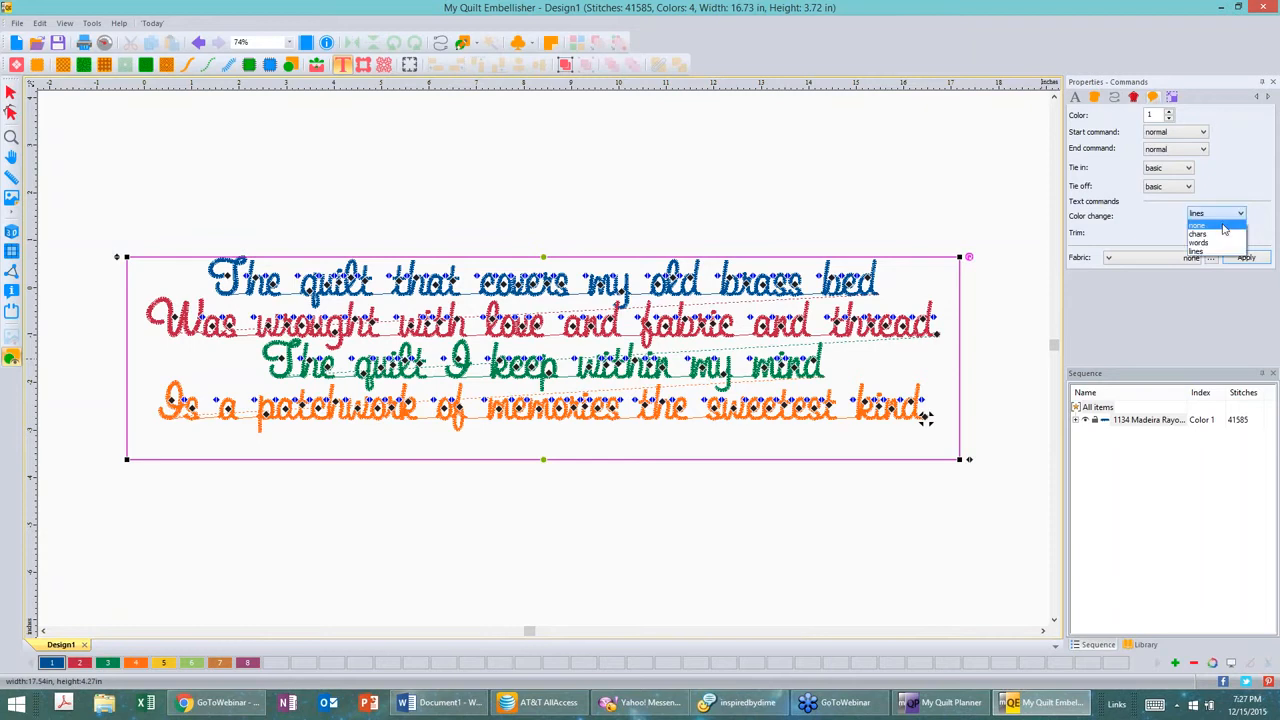
pyautogui.click(1210, 227)
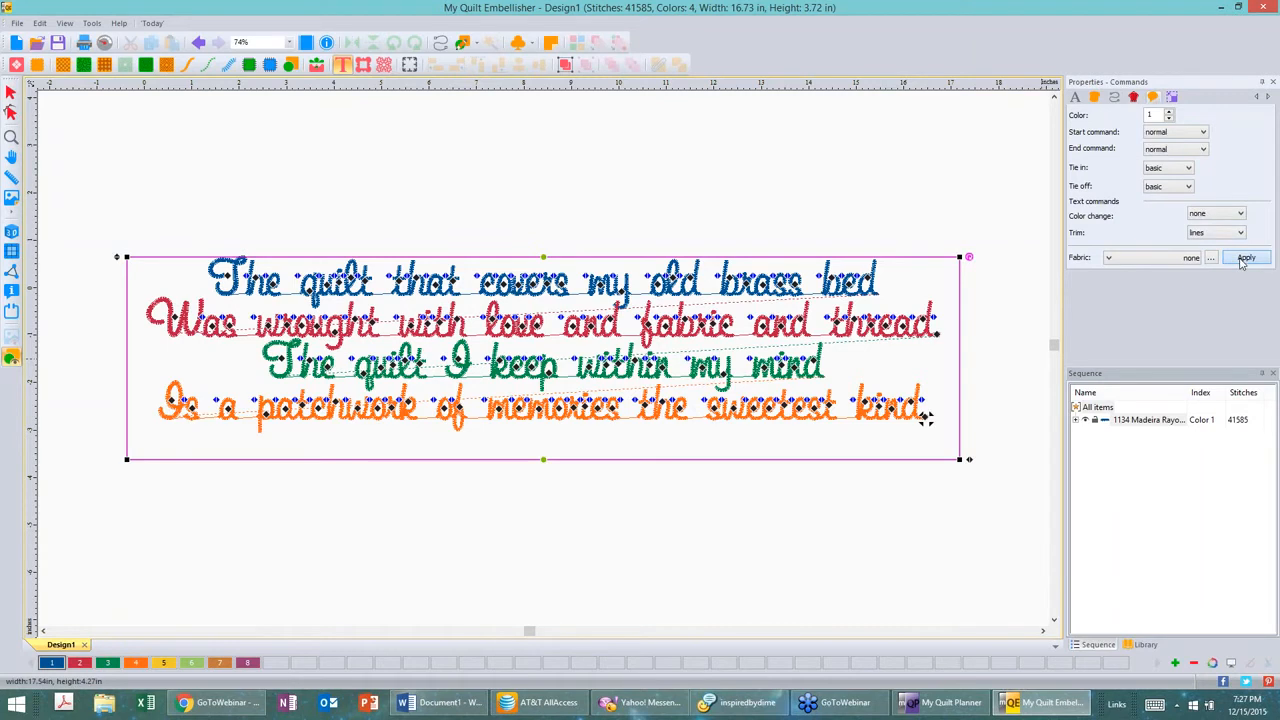
pyautogui.click(1245, 258)
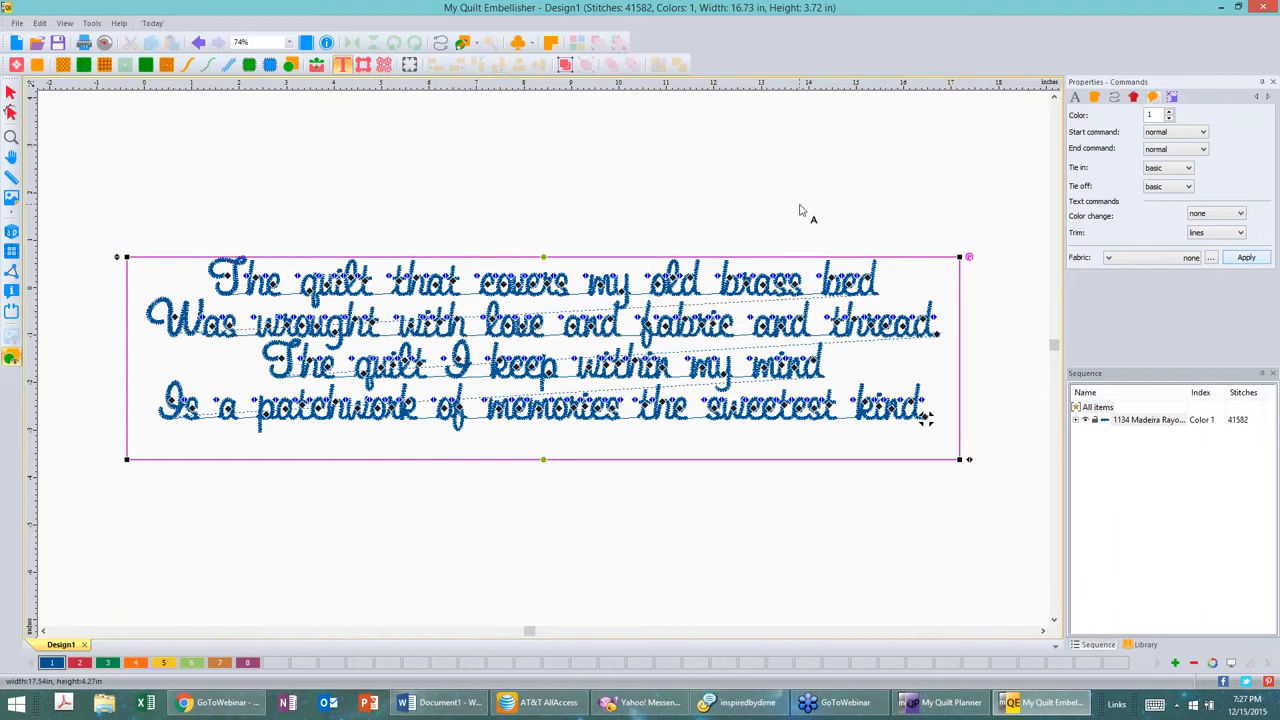
# Step: Insert Border 95 from the Borders library into the design
pyautogui.click(11, 92)
pyautogui.click(925, 418)
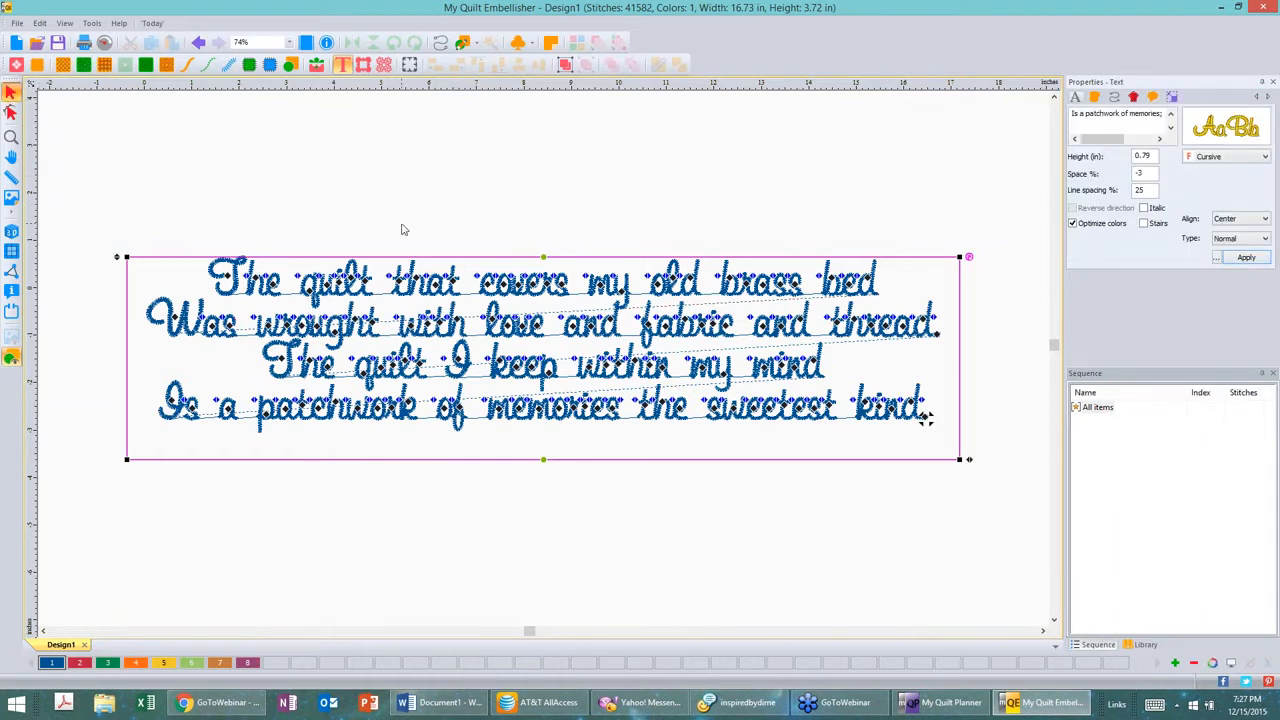
pyautogui.click(401, 229)
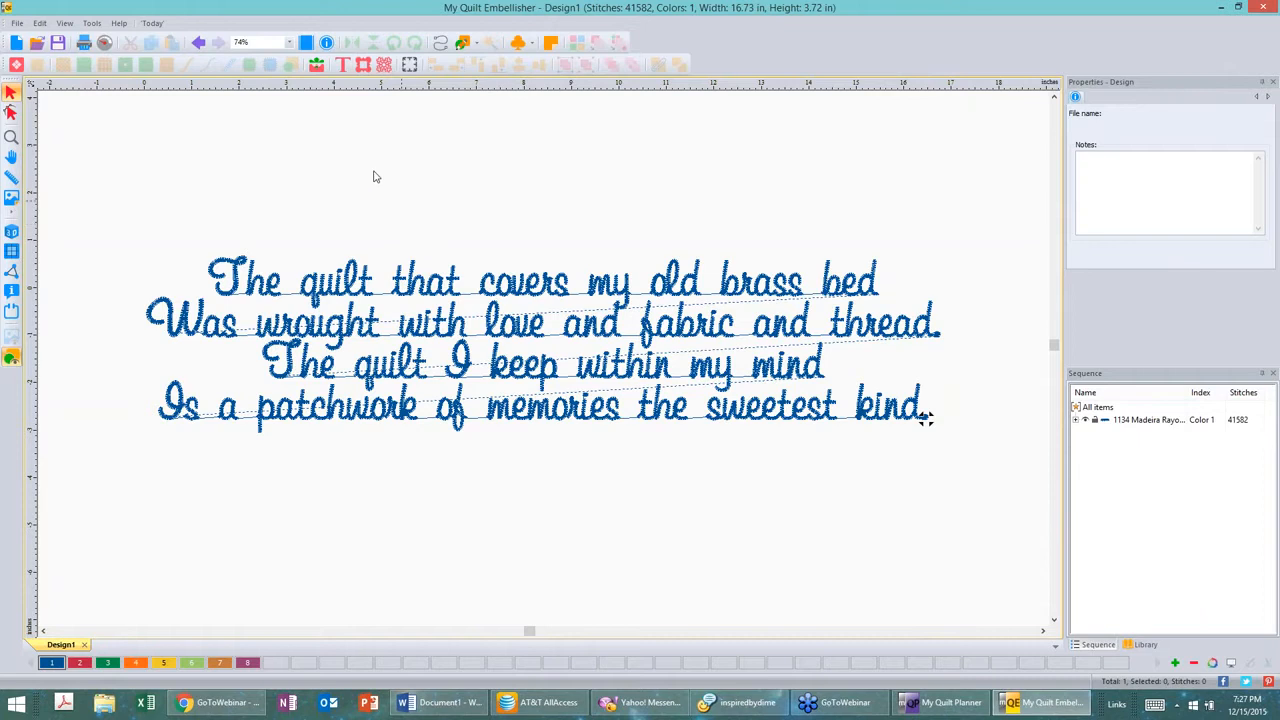
pyautogui.click(363, 65)
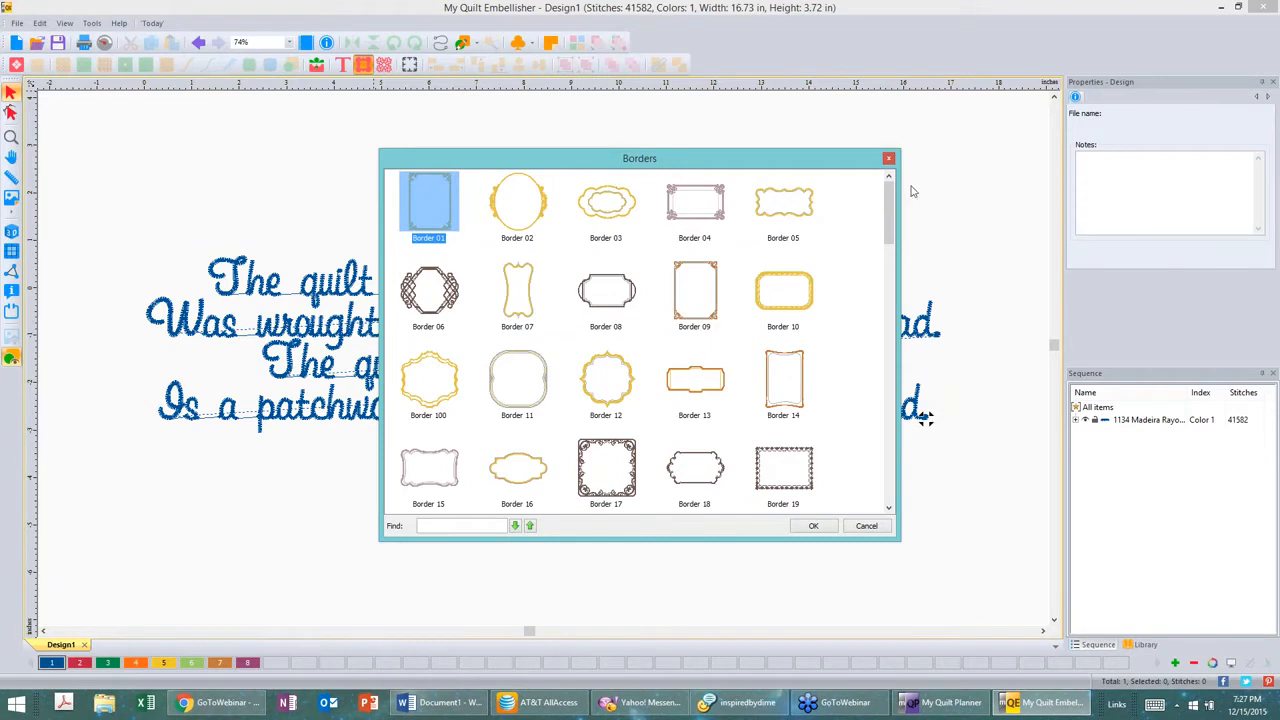
pyautogui.moveTo(891, 201); pyautogui.dragTo(912, 480)
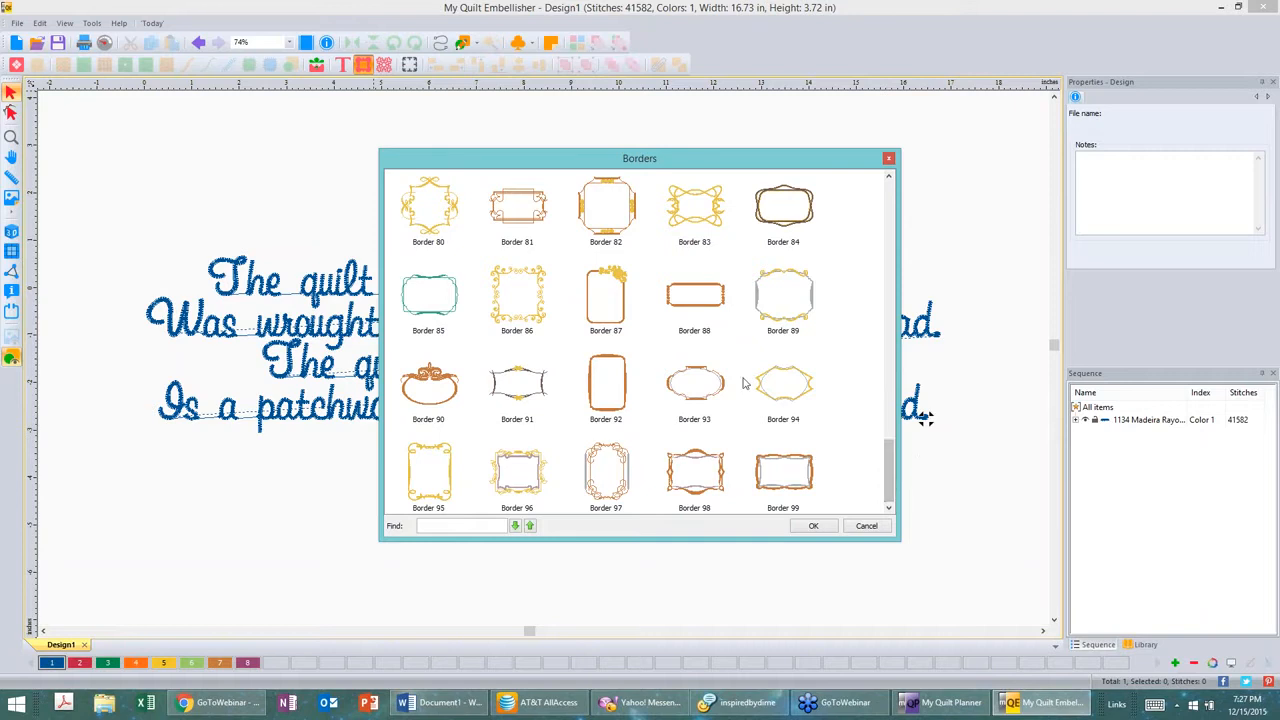
pyautogui.click(435, 458)
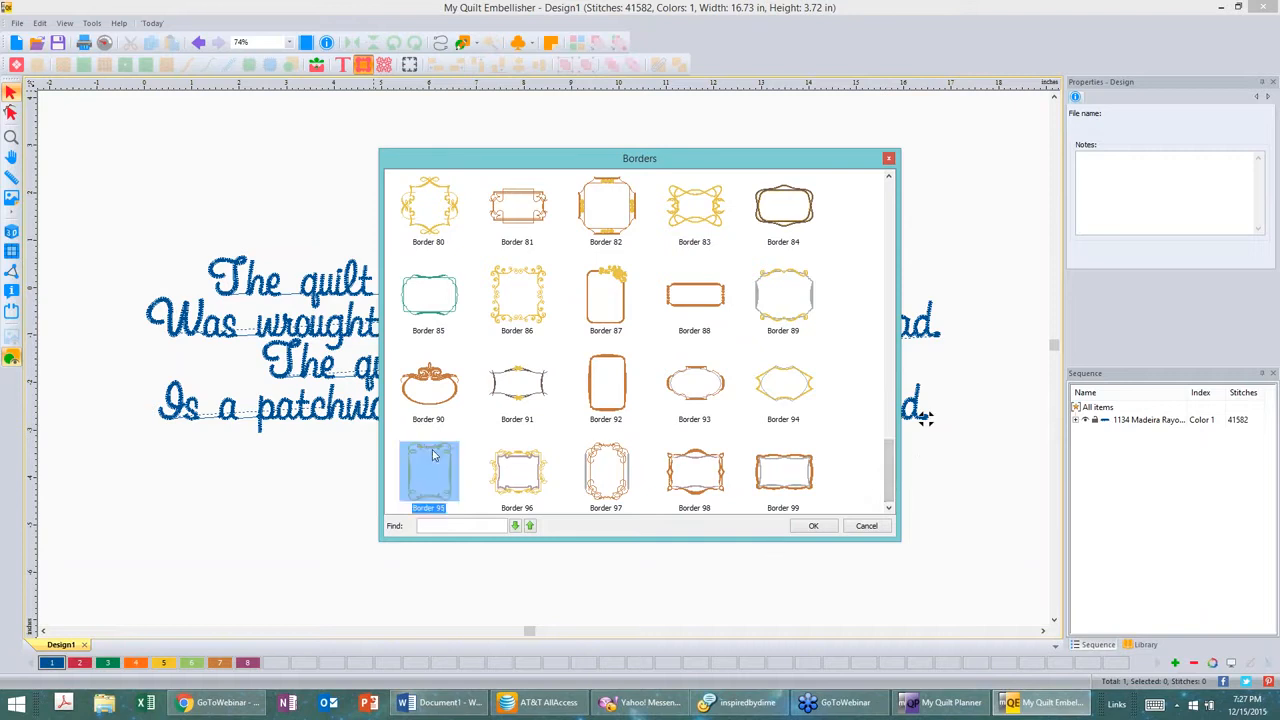
pyautogui.click(814, 526)
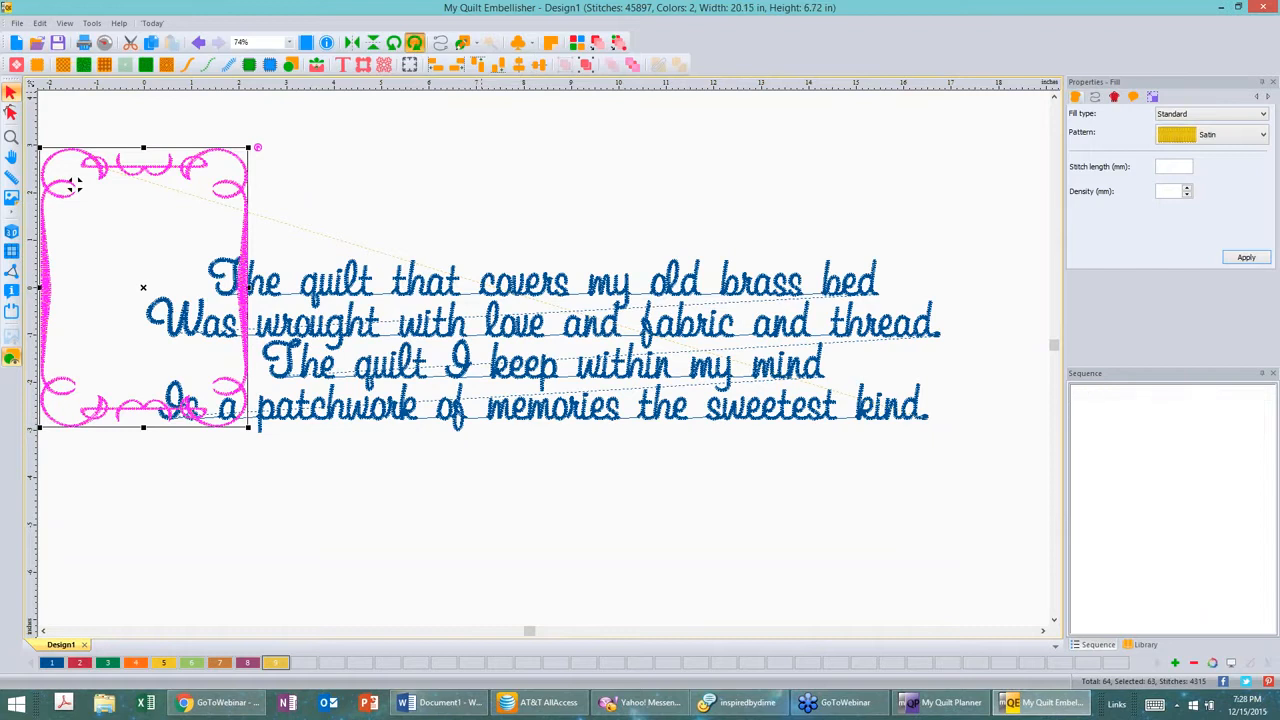
# Step: Rotate the border a quarter turn to landscape and move it over the poem
pyautogui.click(414, 42)
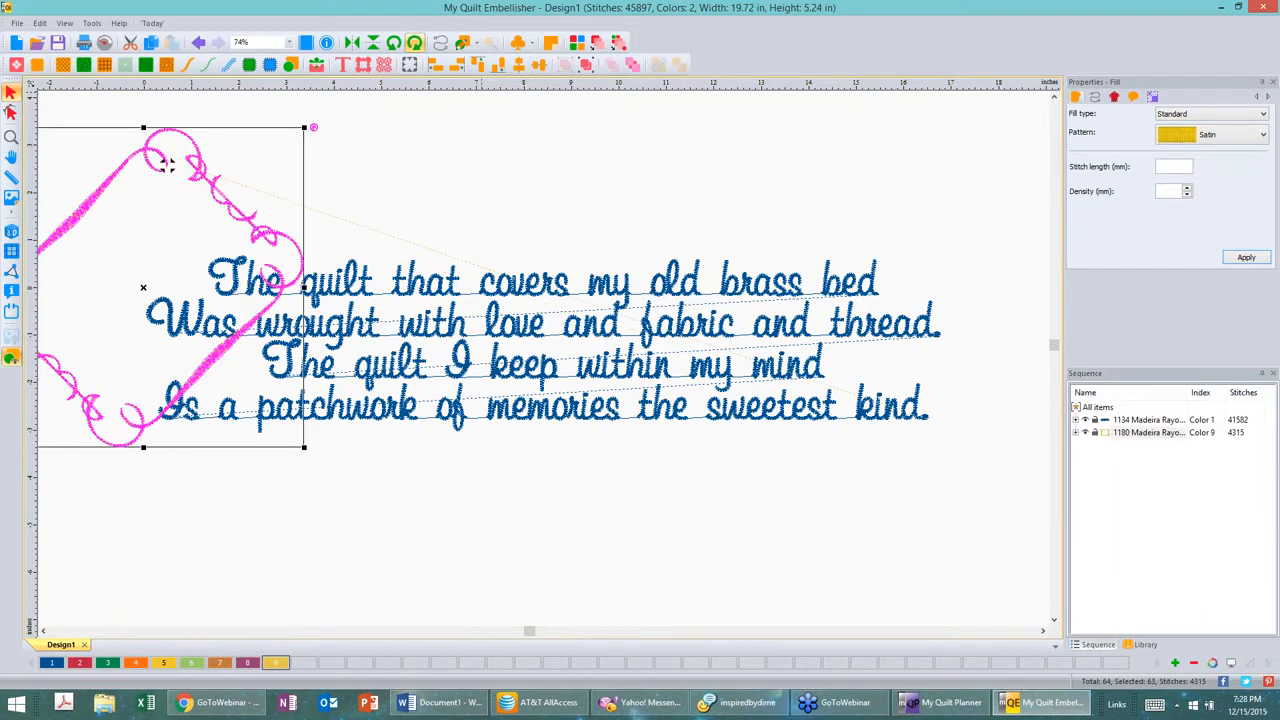
pyautogui.click(414, 42)
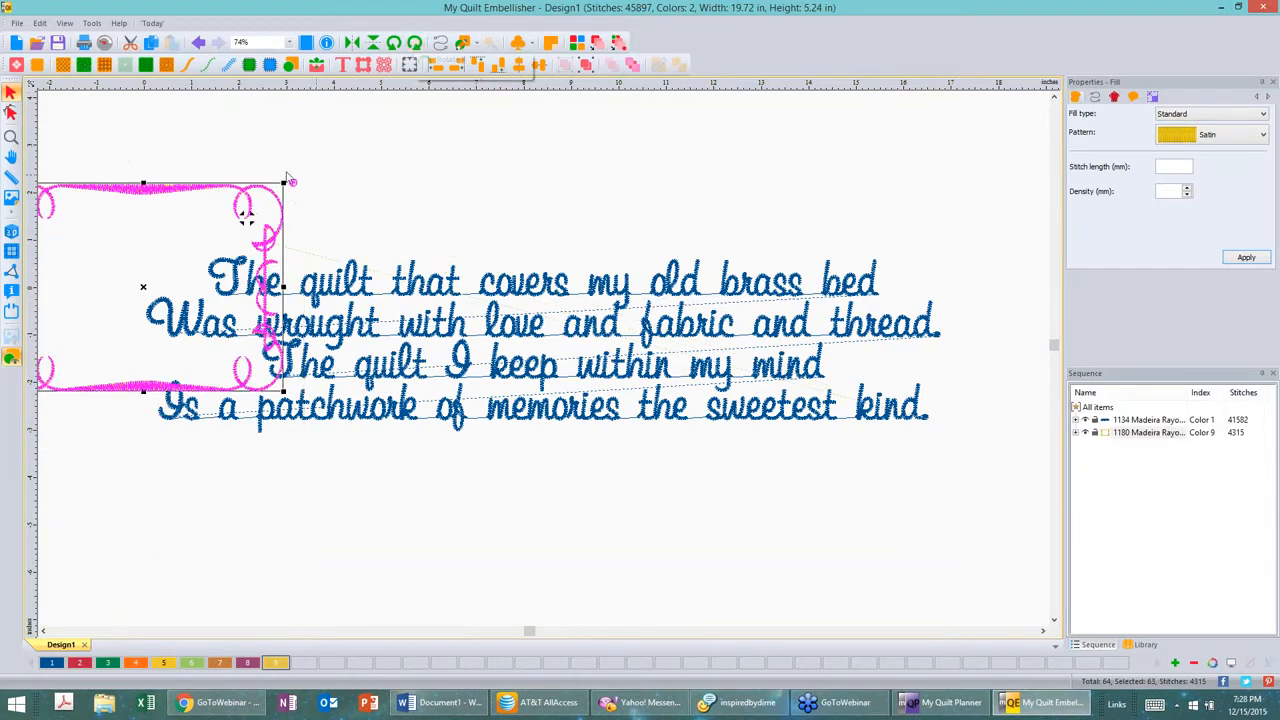
pyautogui.moveTo(246, 216); pyautogui.dragTo(670, 260)
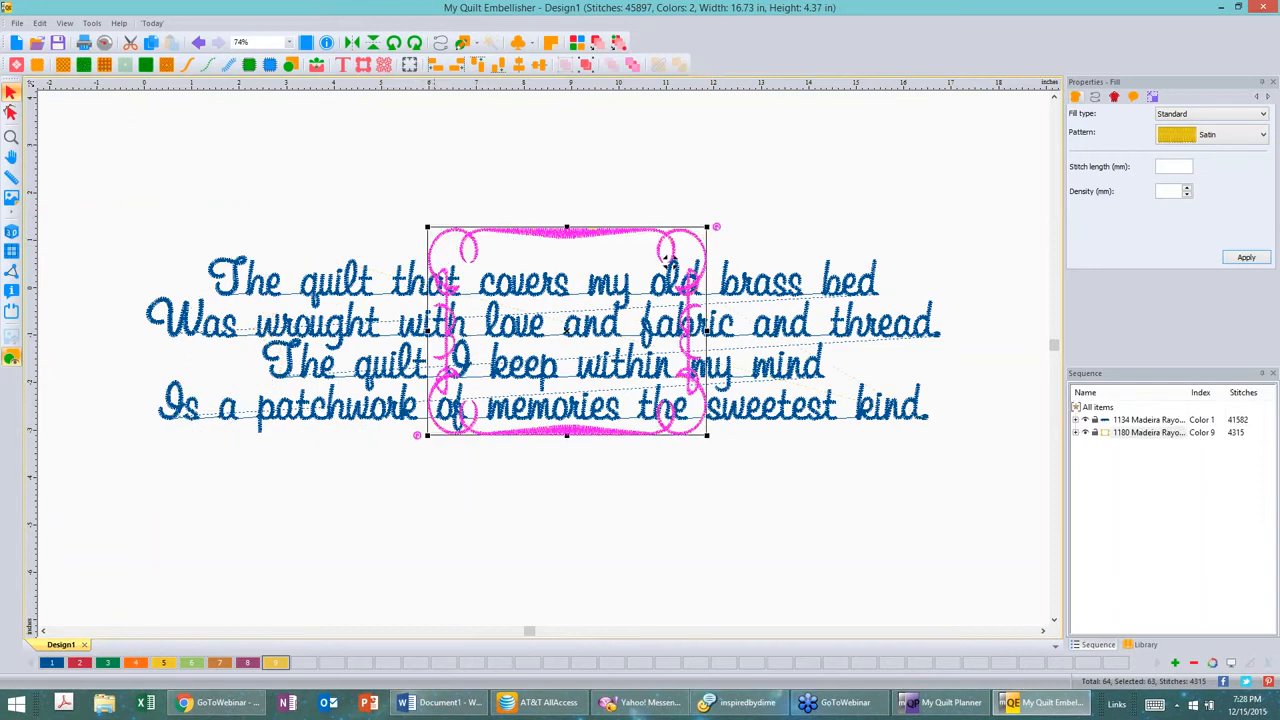
# Step: Stretch the border's left, right and bottom edges so it surrounds the poem, about 19.96 by 6.28 in
pyautogui.moveTo(428, 331); pyautogui.dragTo(90, 331)
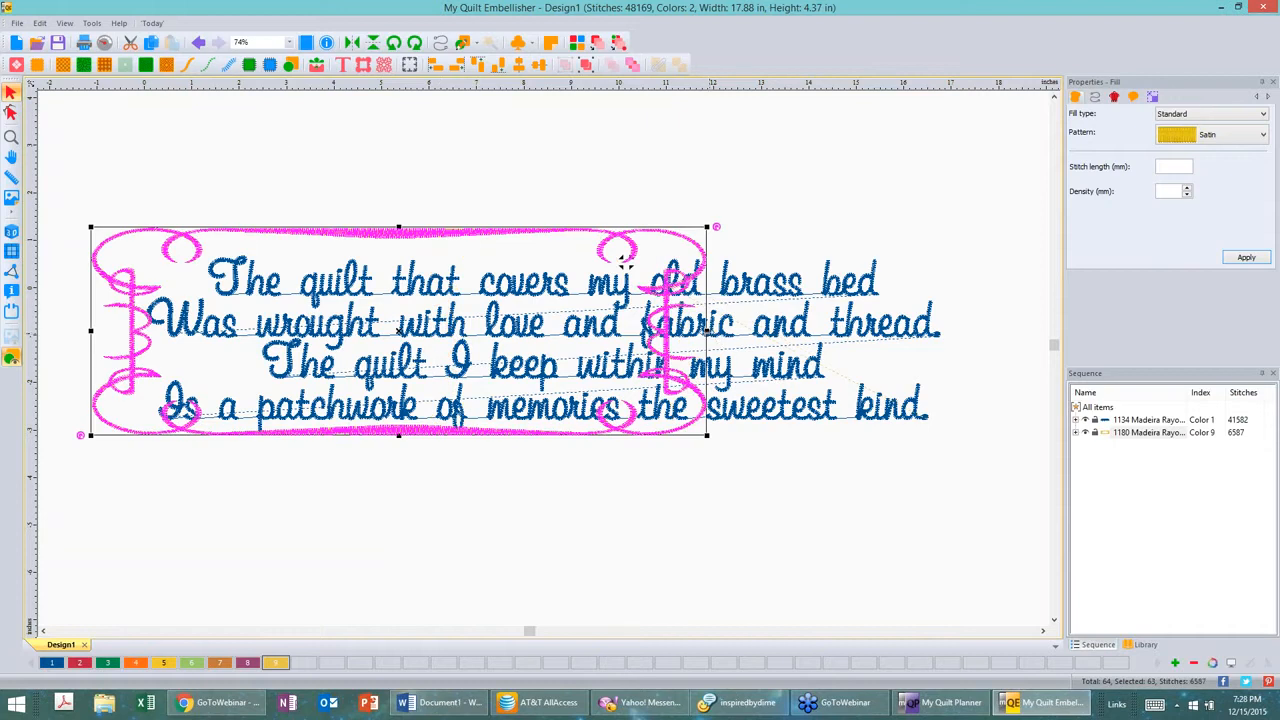
pyautogui.moveTo(707, 331); pyautogui.dragTo(1038, 374)
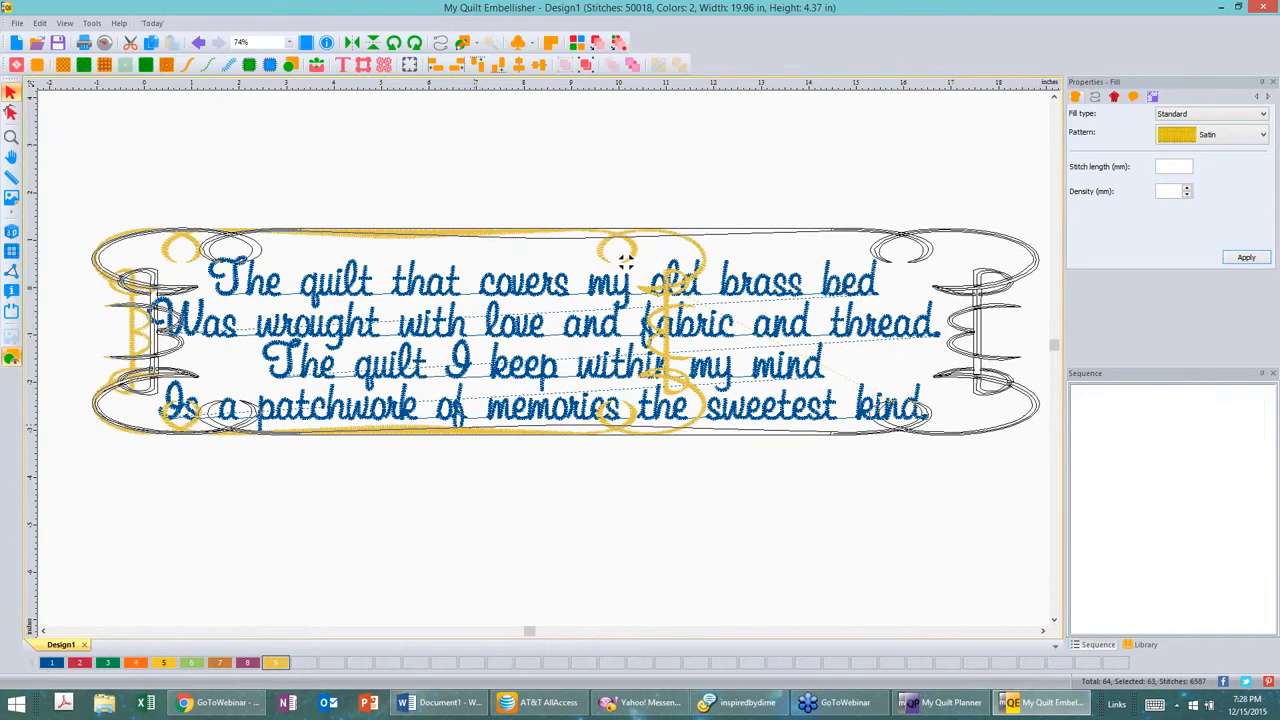
pyautogui.moveTo(569, 449); pyautogui.dragTo(574, 521)
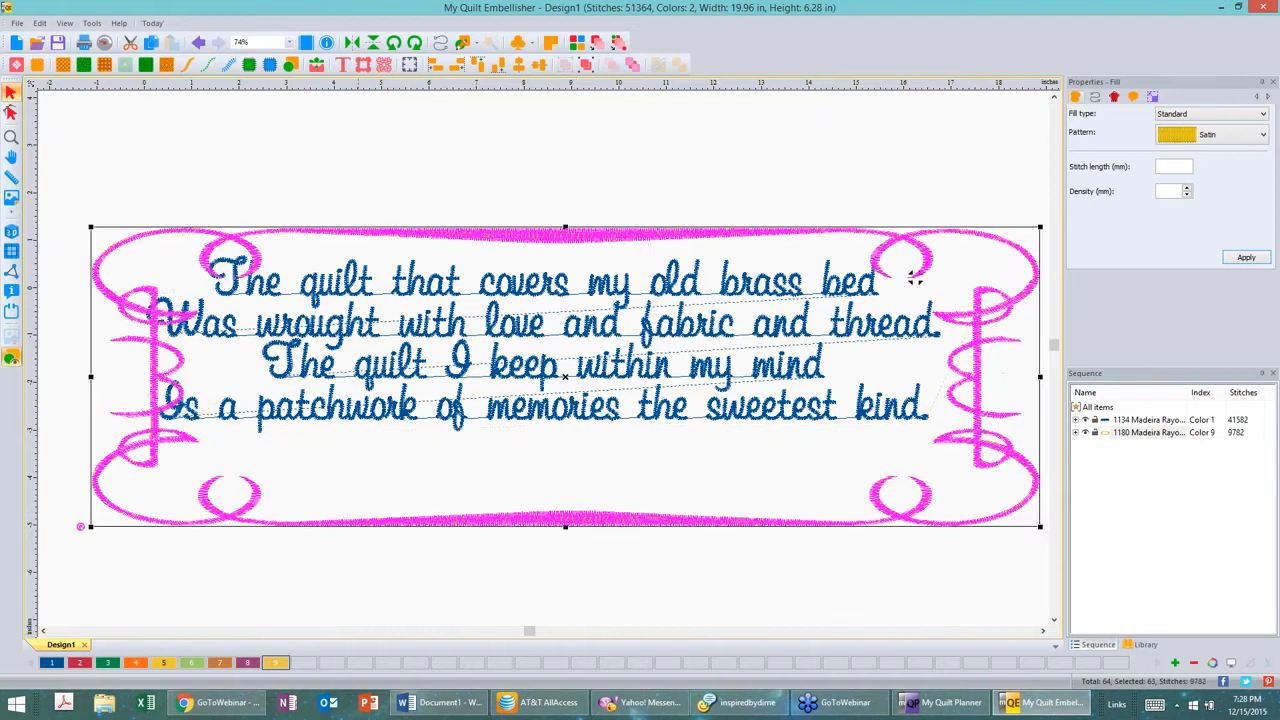
pyautogui.click(412, 220)
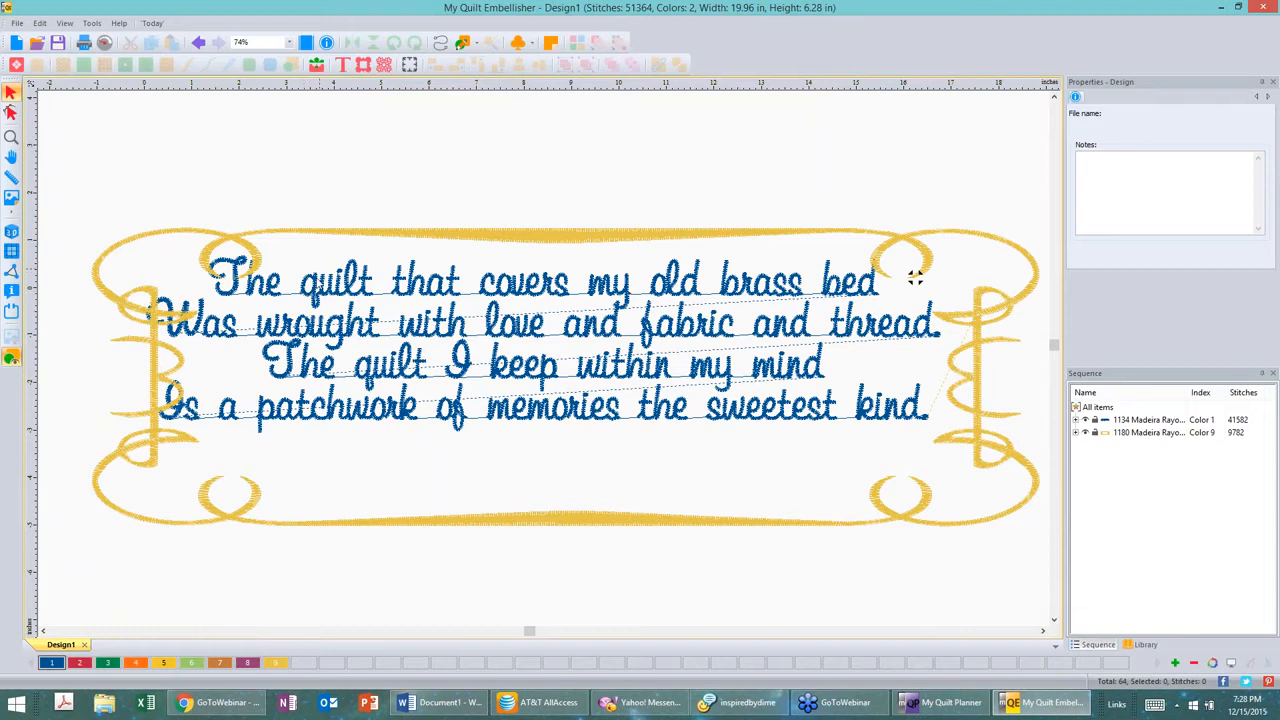
# Step: Scale the poem down from its corner and narrow it from its left side
pyautogui.click(322, 288)
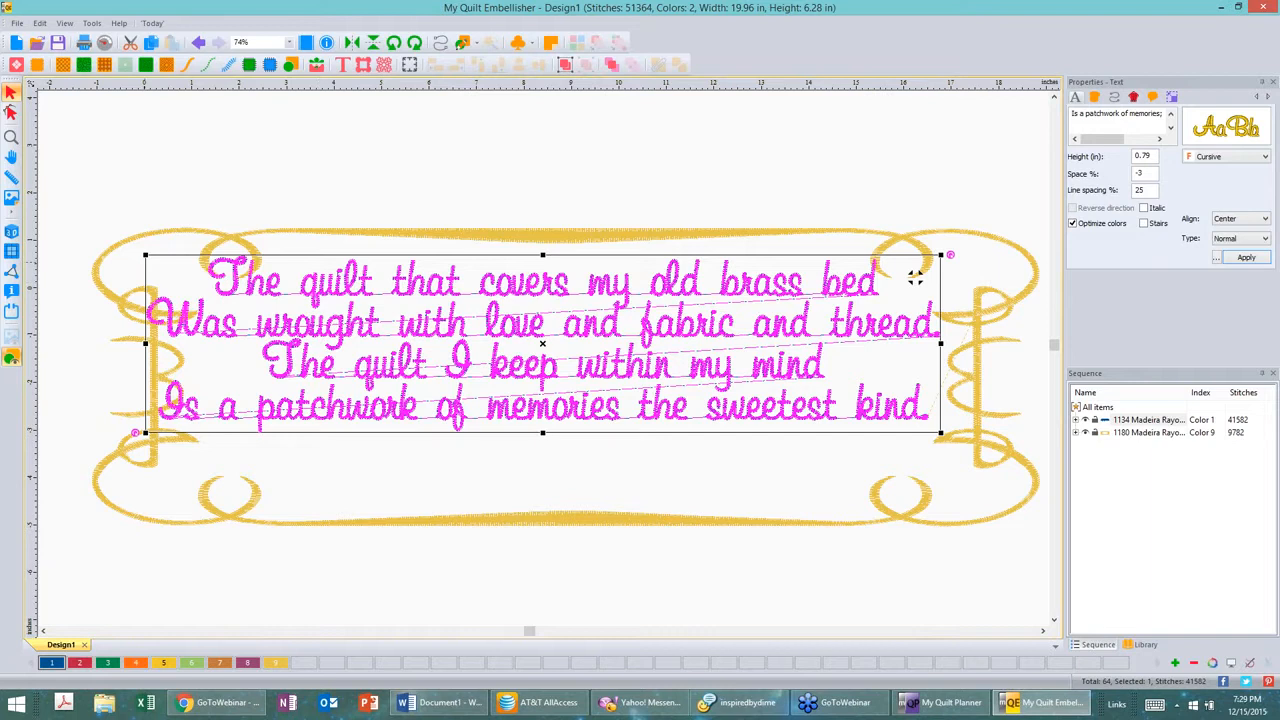
pyautogui.moveTo(145, 255); pyautogui.dragTo(398, 312)
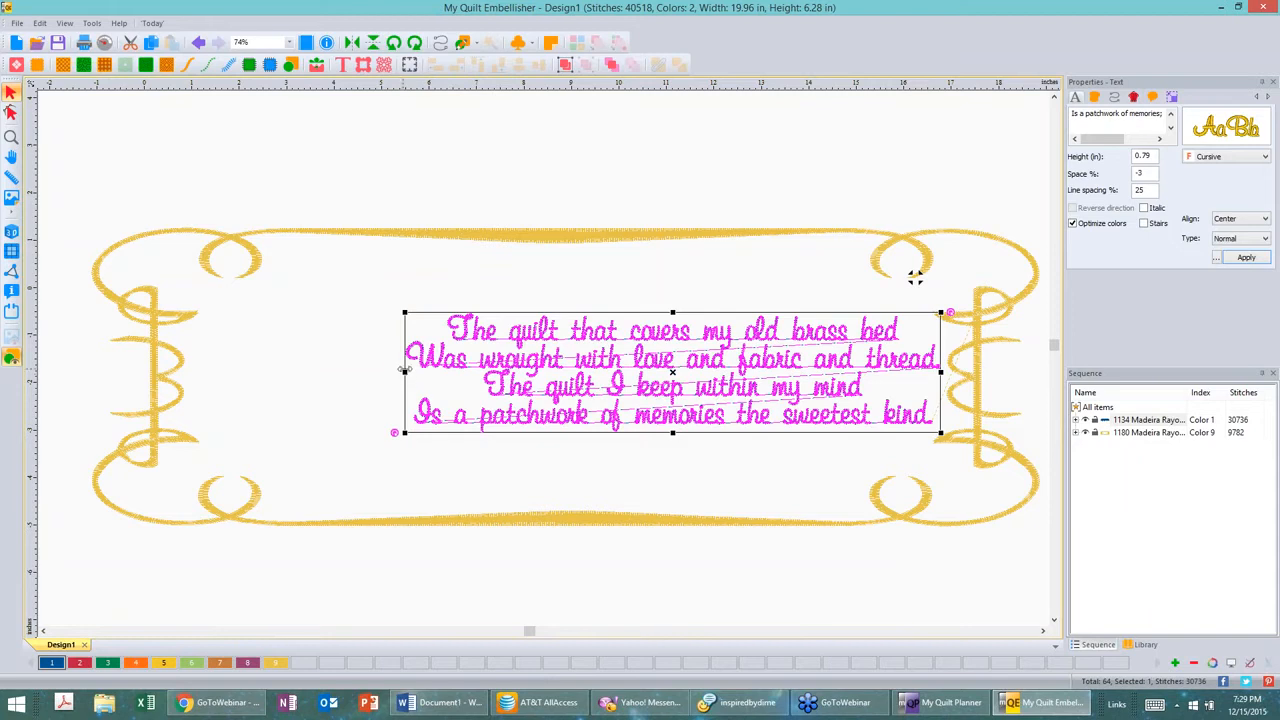
pyautogui.moveTo(404, 372); pyautogui.dragTo(590, 372)
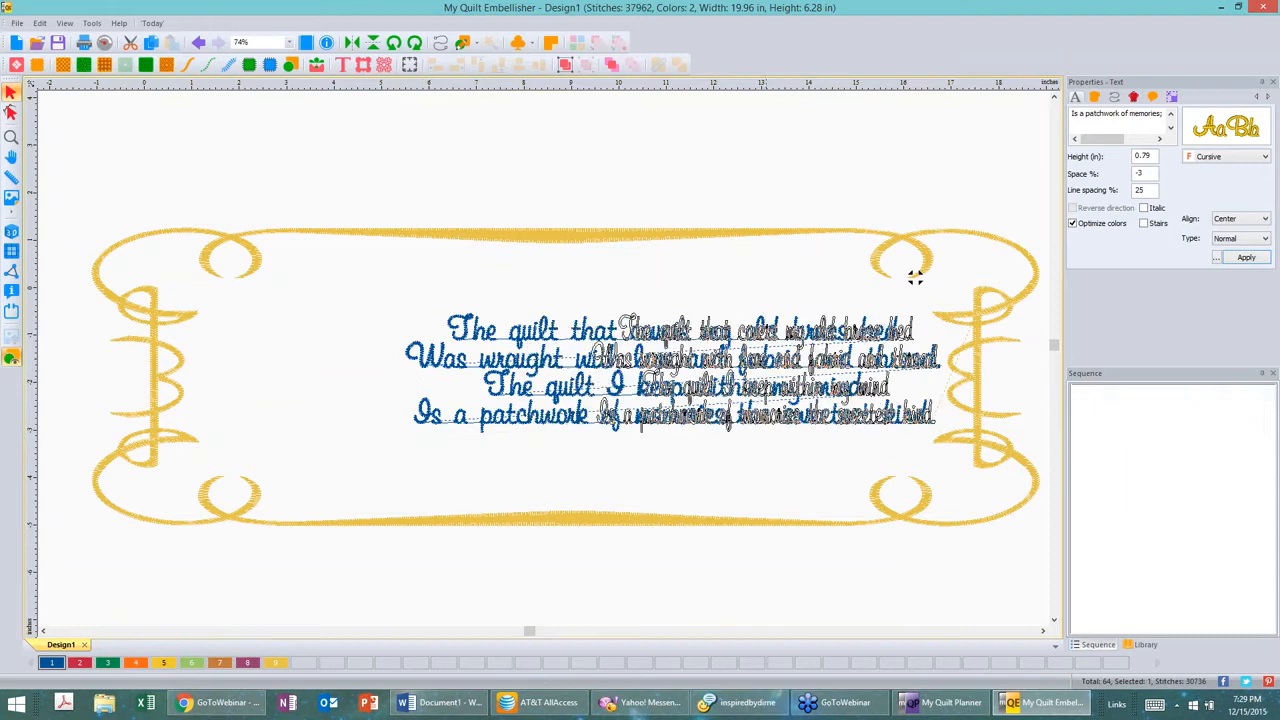
# Step: Zoom in and inspect the resized poem in the realistic stitch view
pyautogui.scroll(2, 748, 373)
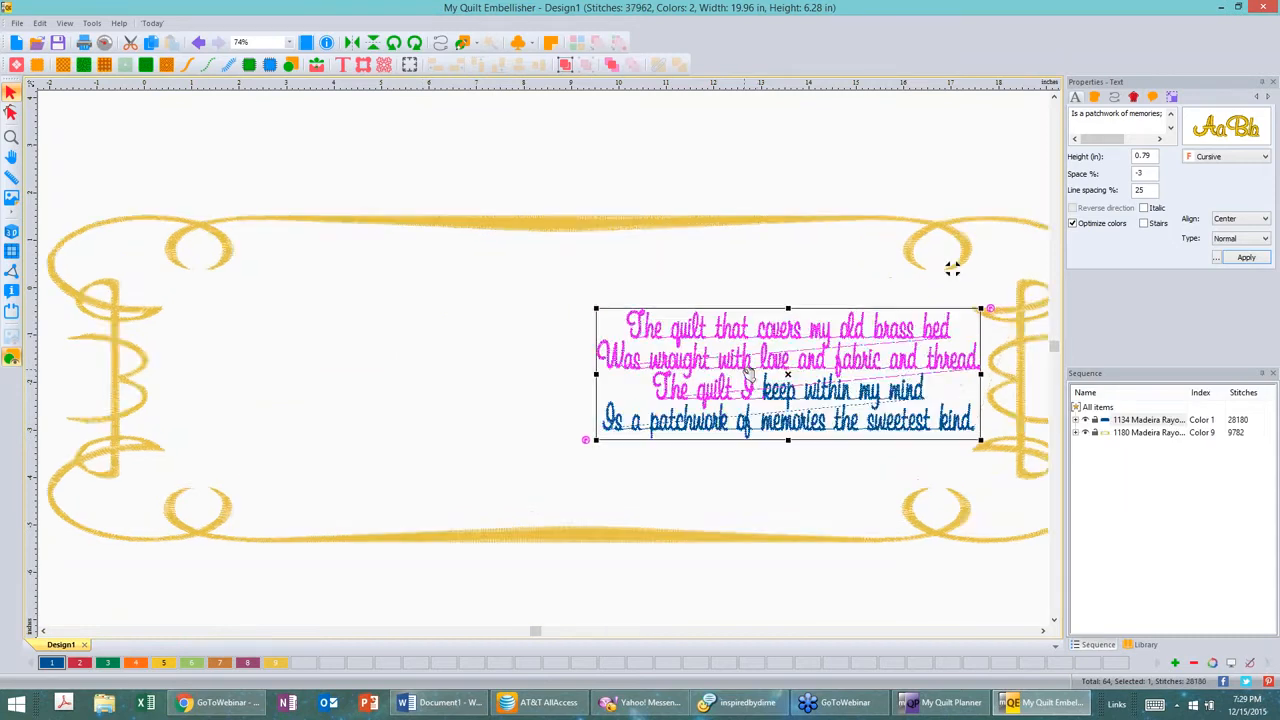
pyautogui.scroll(5, 748, 373)
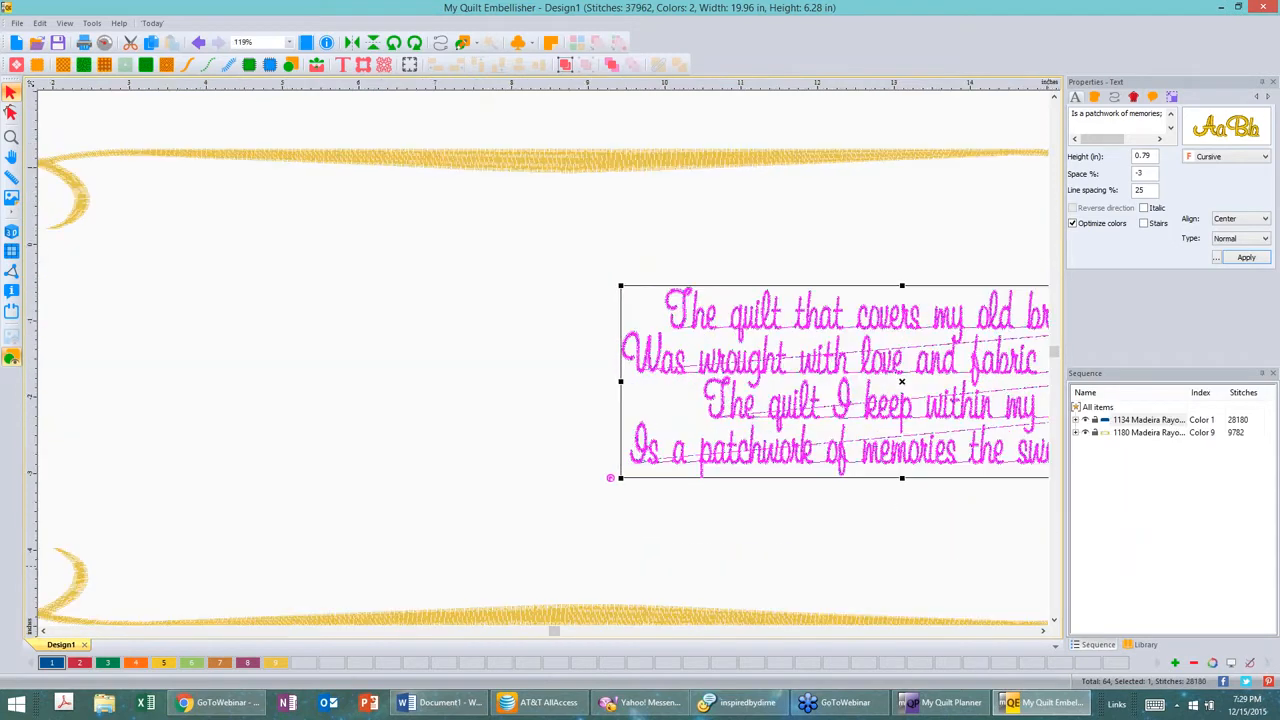
pyautogui.click(1042, 631)
pyautogui.click(1042, 631)
pyautogui.click(1042, 631)
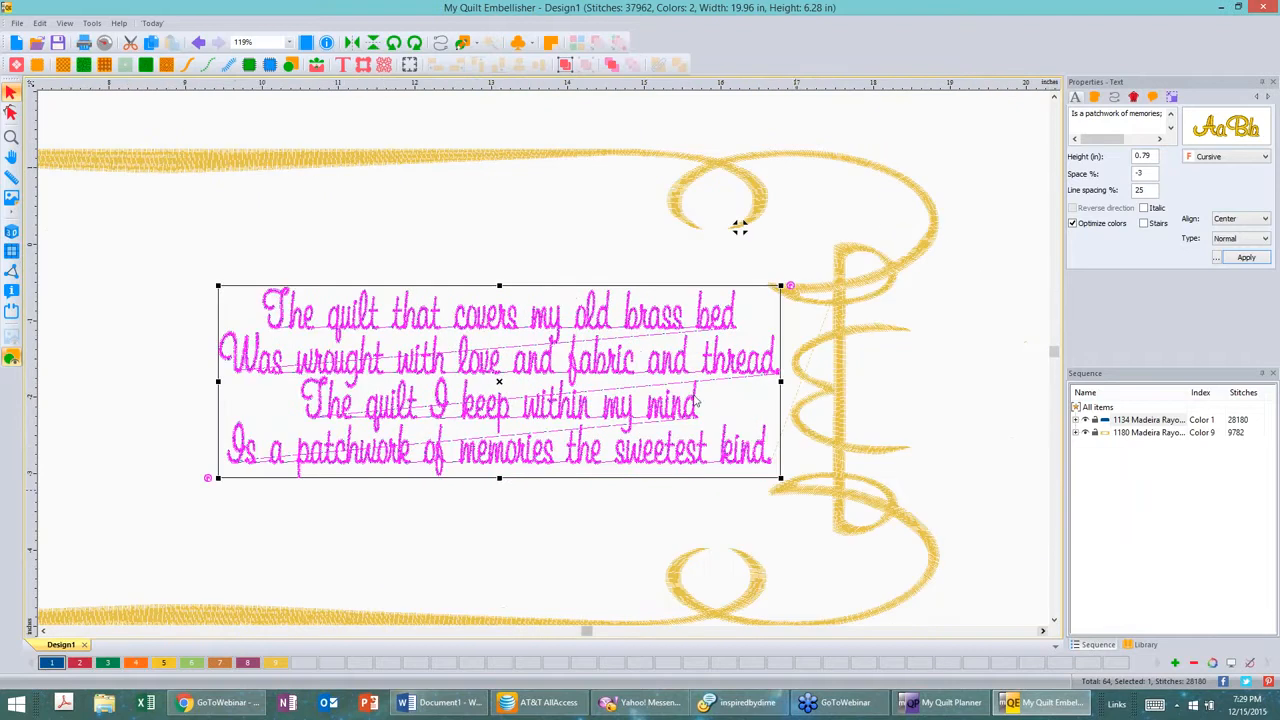
pyautogui.click(10, 232)
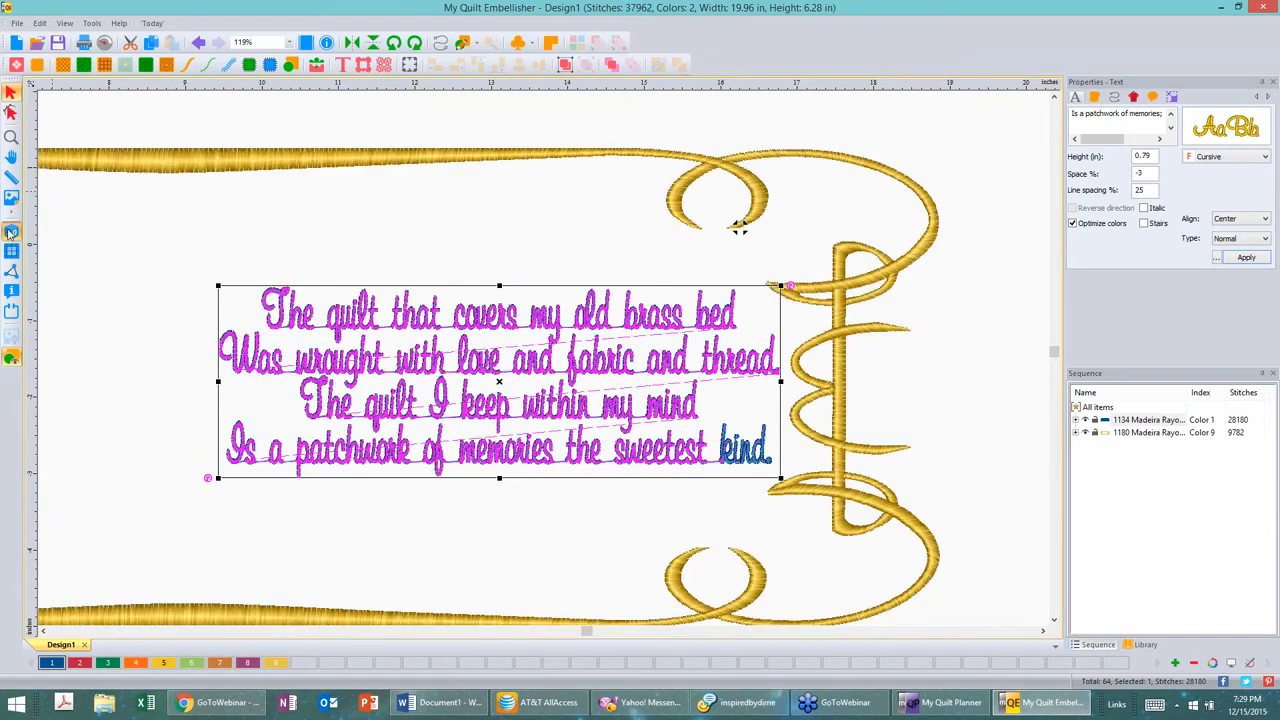
pyautogui.click(403, 271)
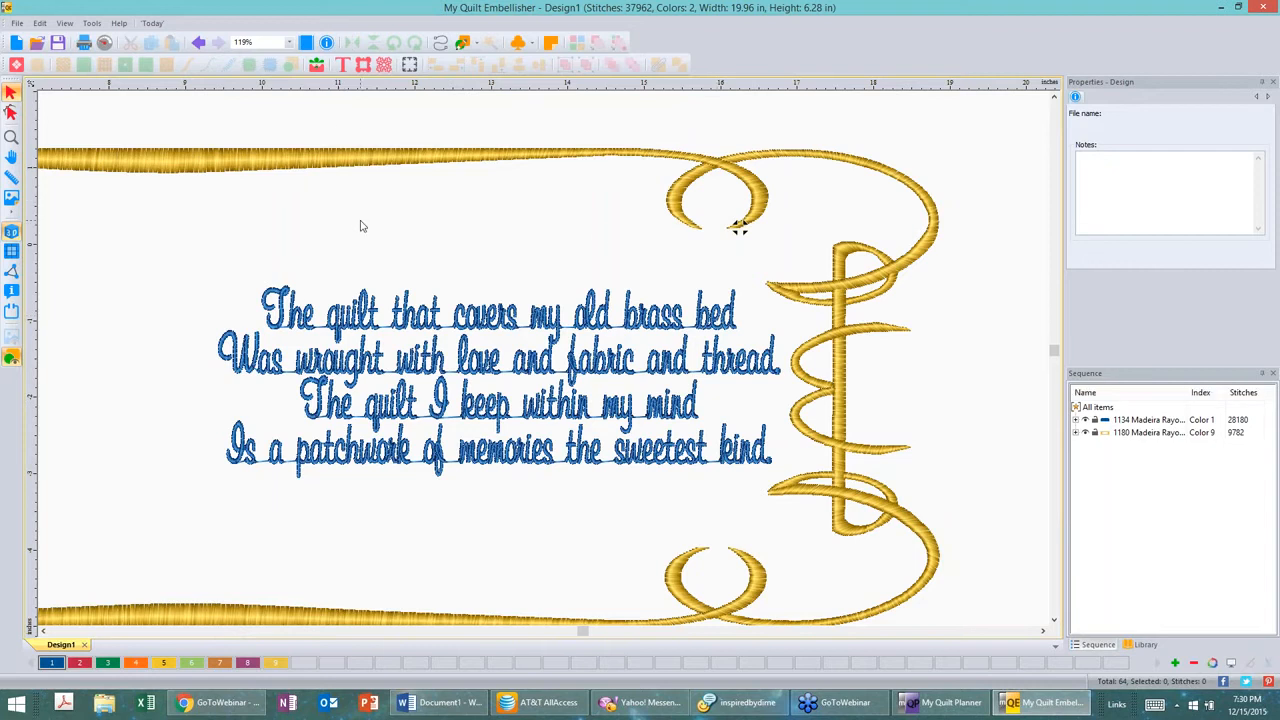
# Step: Narrow the border from its left side to about 10.73 in wide around the poem
pyautogui.scroll(-1, 361, 226)
pyautogui.scroll(-2, 361, 226)
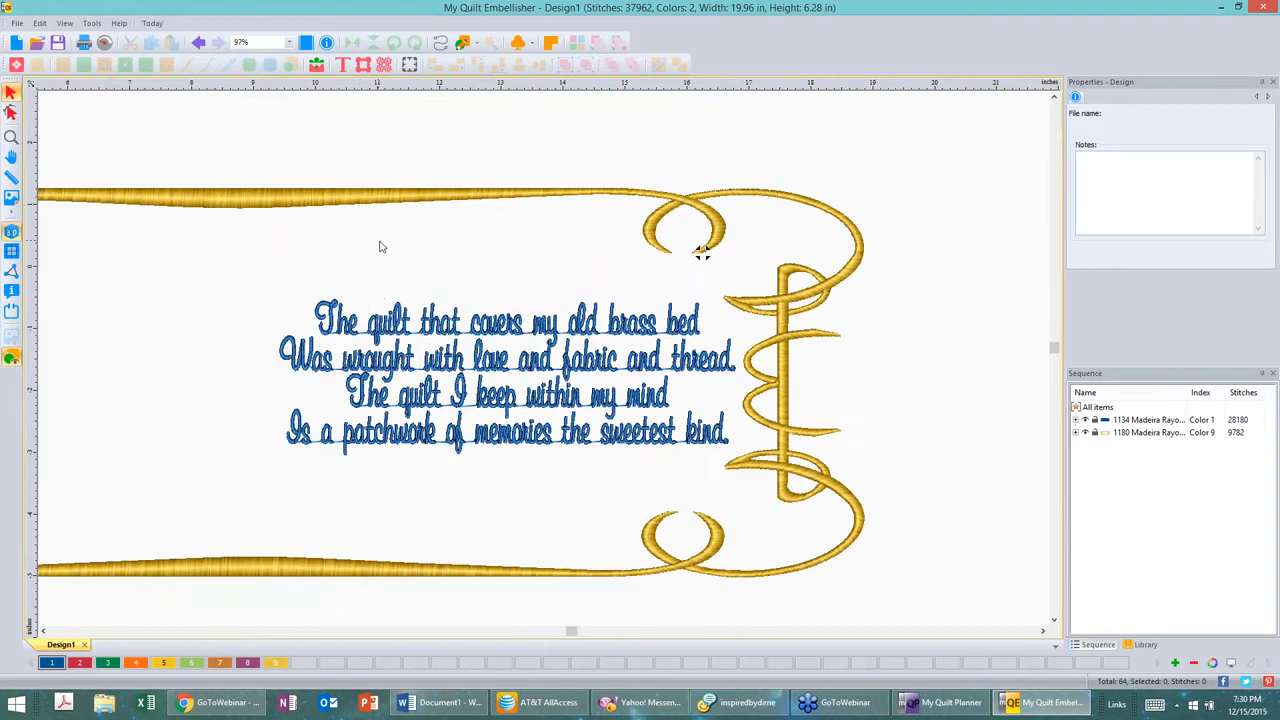
pyautogui.scroll(-2, 383, 246)
pyautogui.scroll(-2, 386, 246)
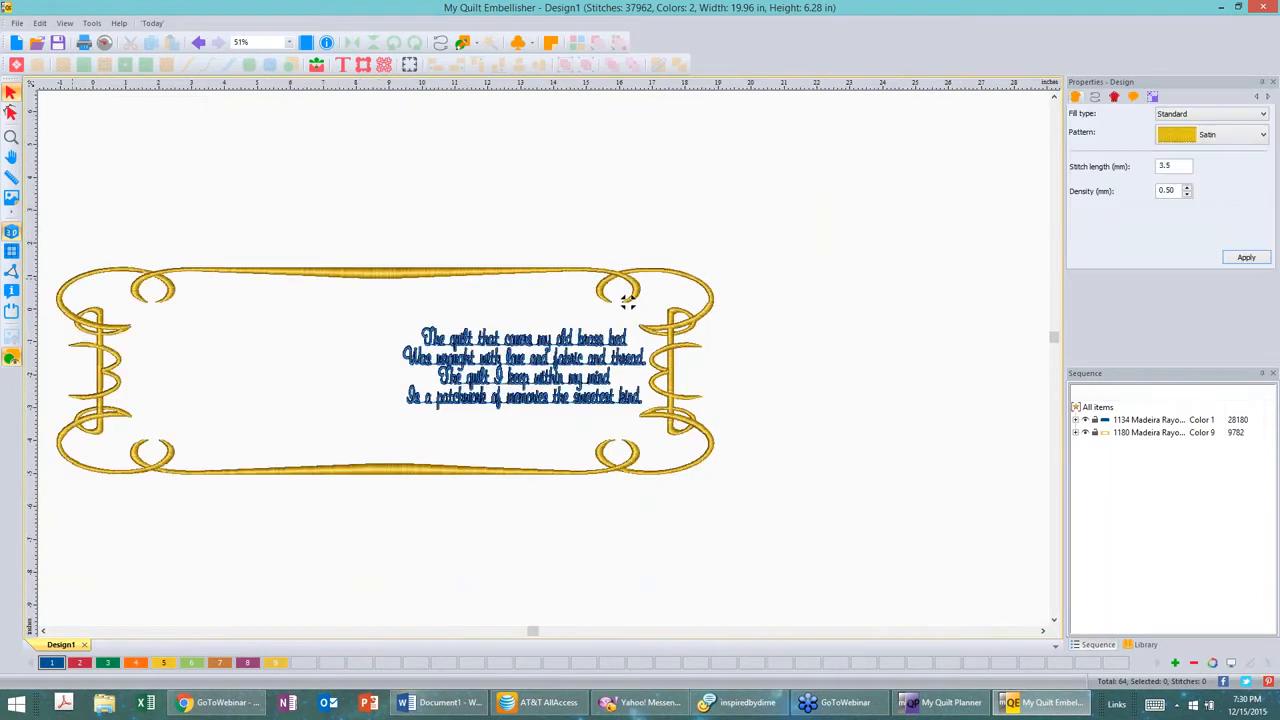
pyautogui.click(58, 370)
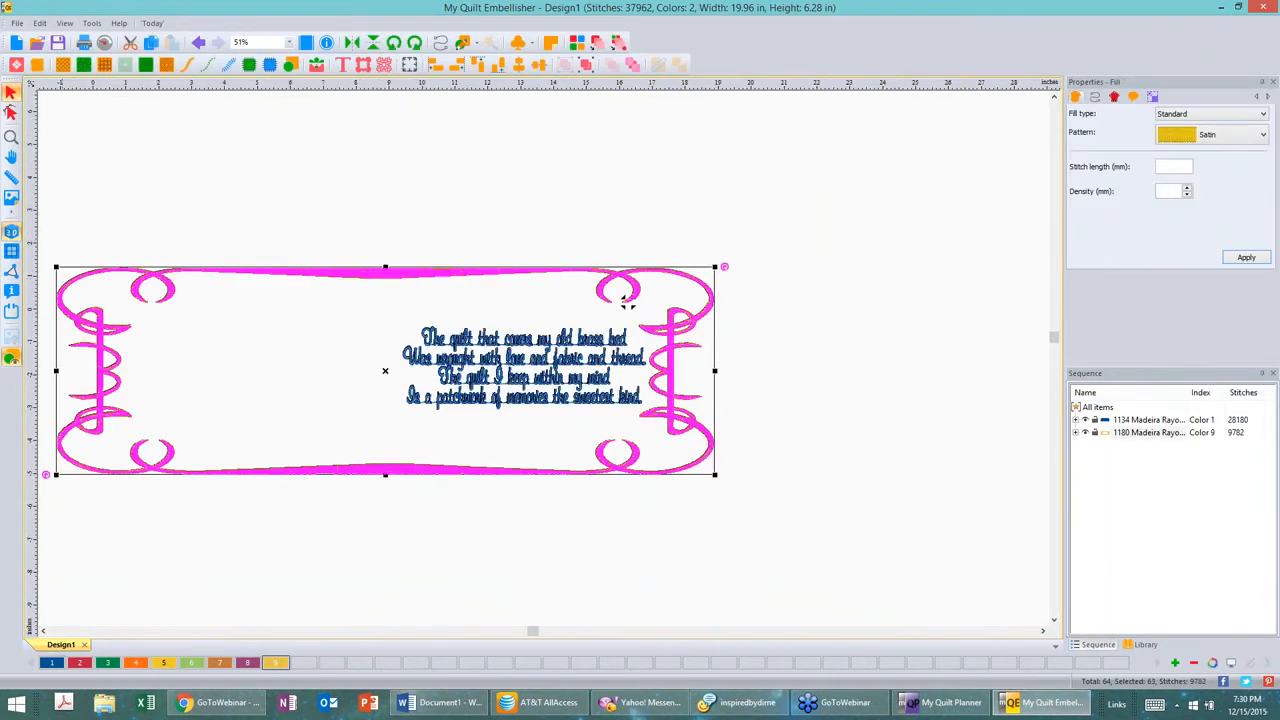
pyautogui.moveTo(118, 370); pyautogui.dragTo(361, 376)
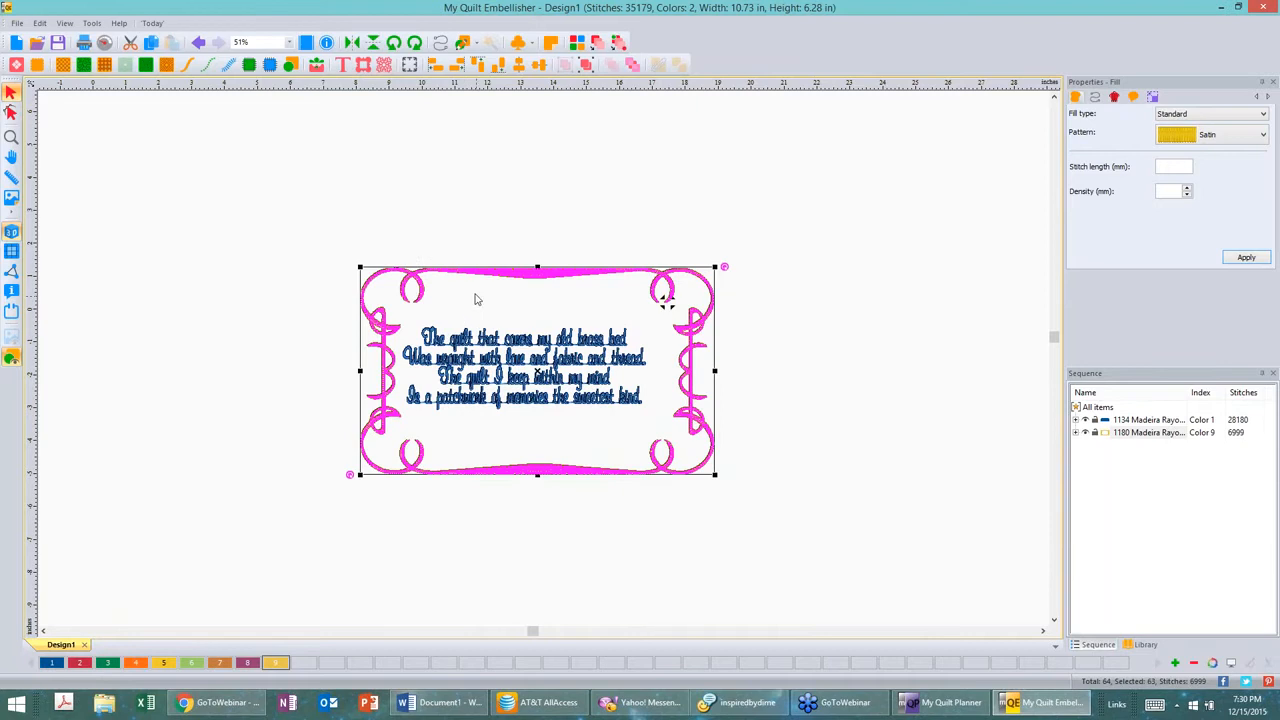
# Step: Select both the poem and the border and center-align them
pyautogui.moveTo(296, 196); pyautogui.dragTo(812, 575)
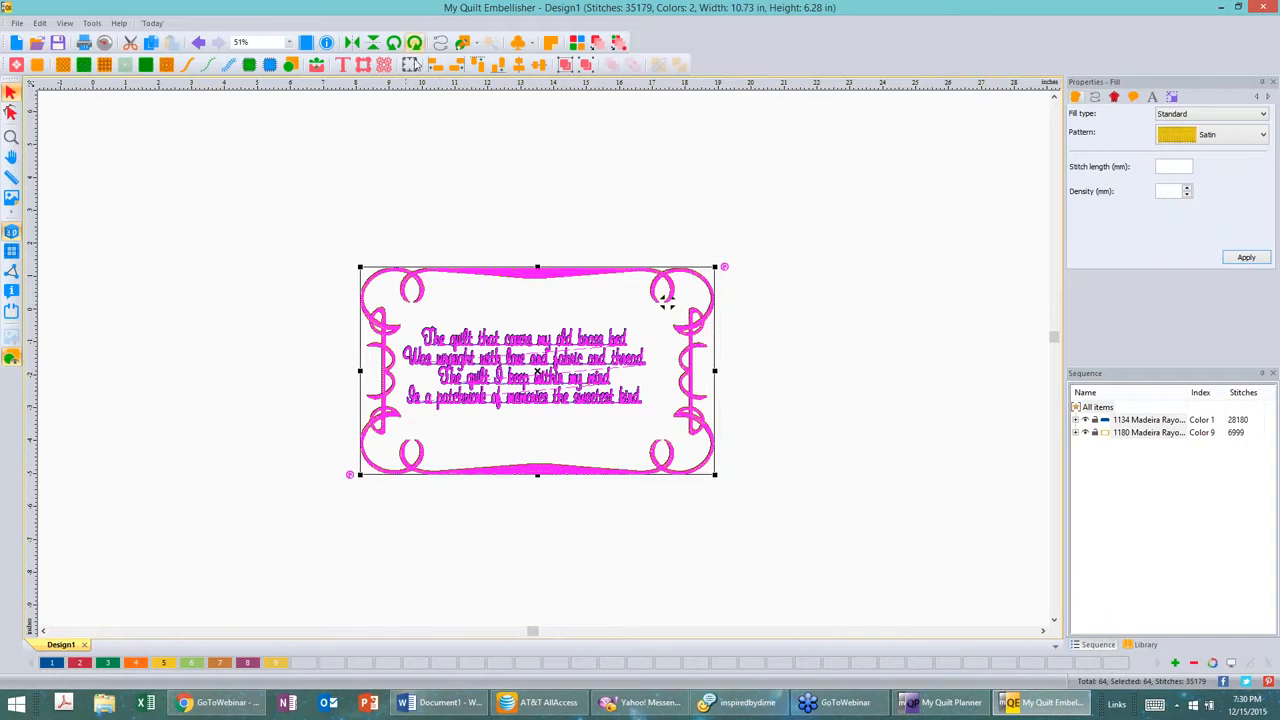
pyautogui.click(519, 66)
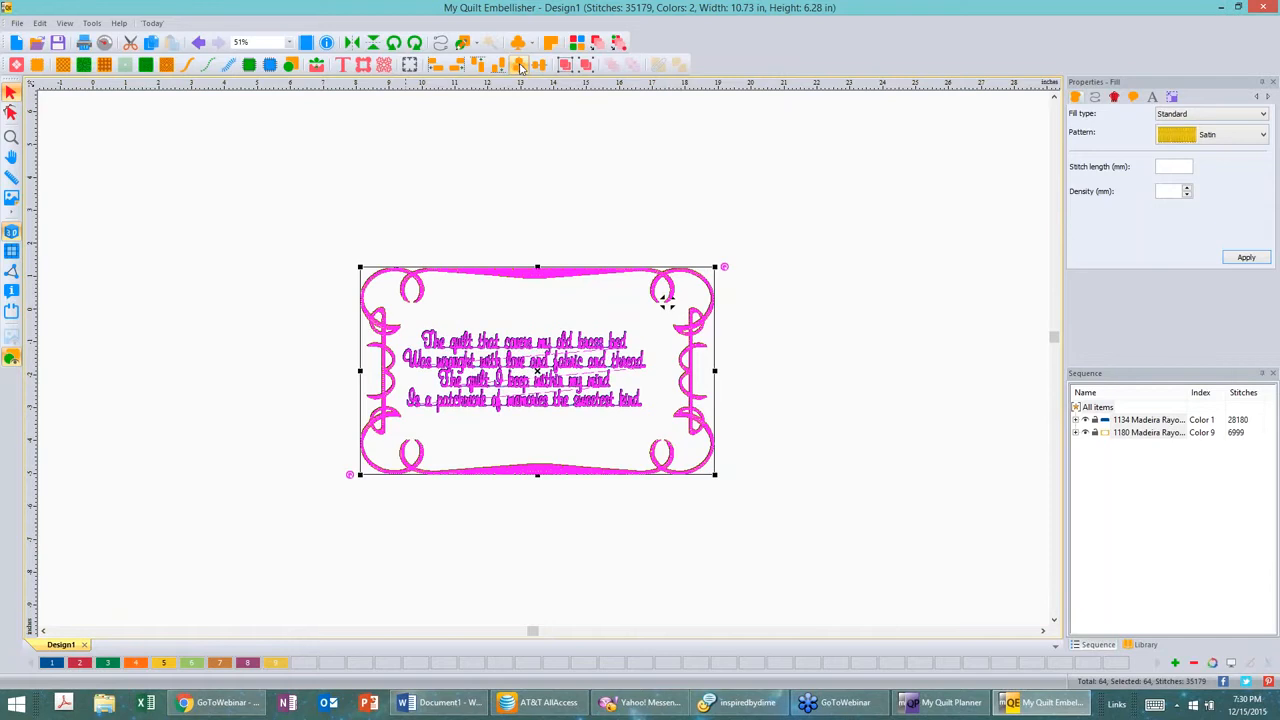
pyautogui.click(822, 254)
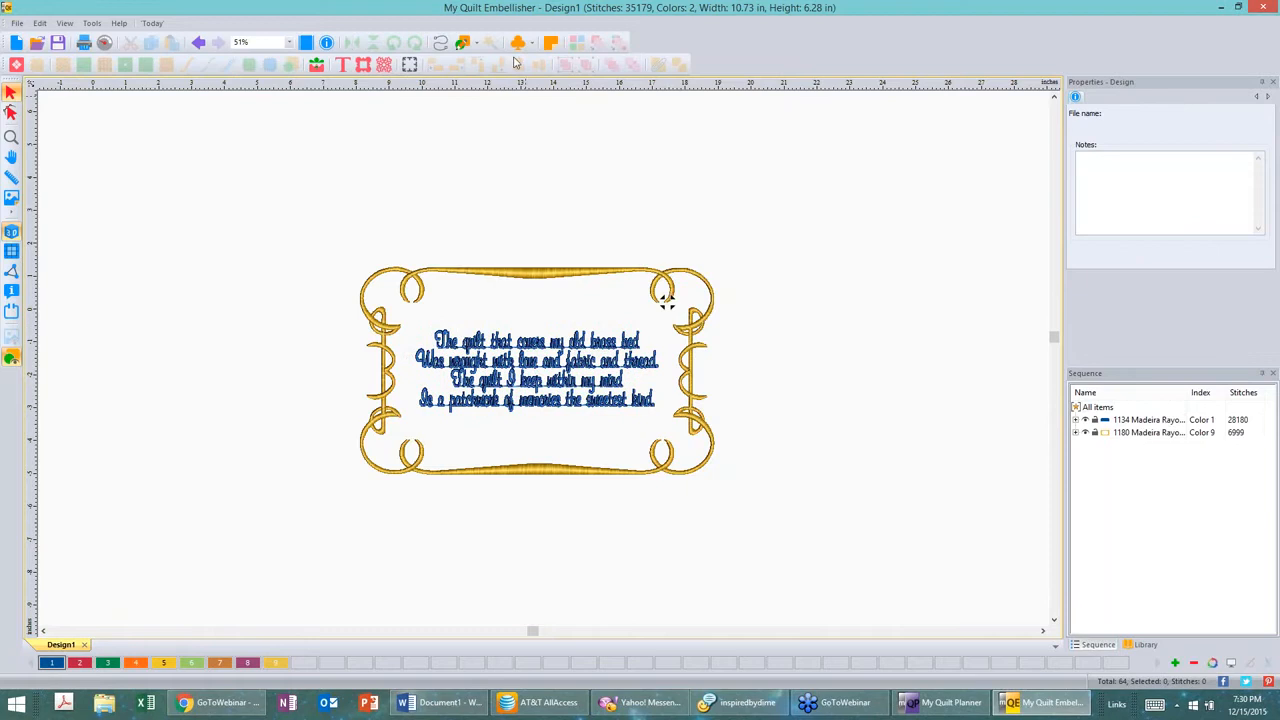
# Step: Center the ruler origin on the design and zoom to fit it
pyautogui.rightClick(503, 87)
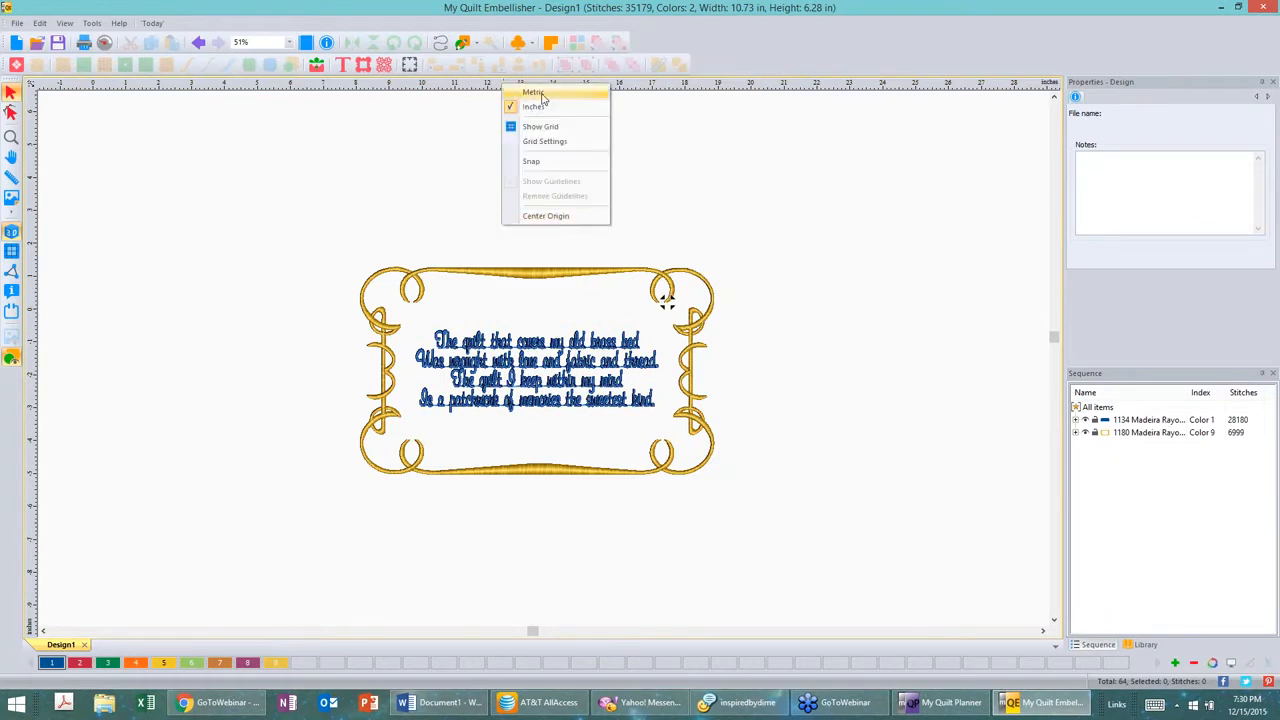
pyautogui.click(556, 215)
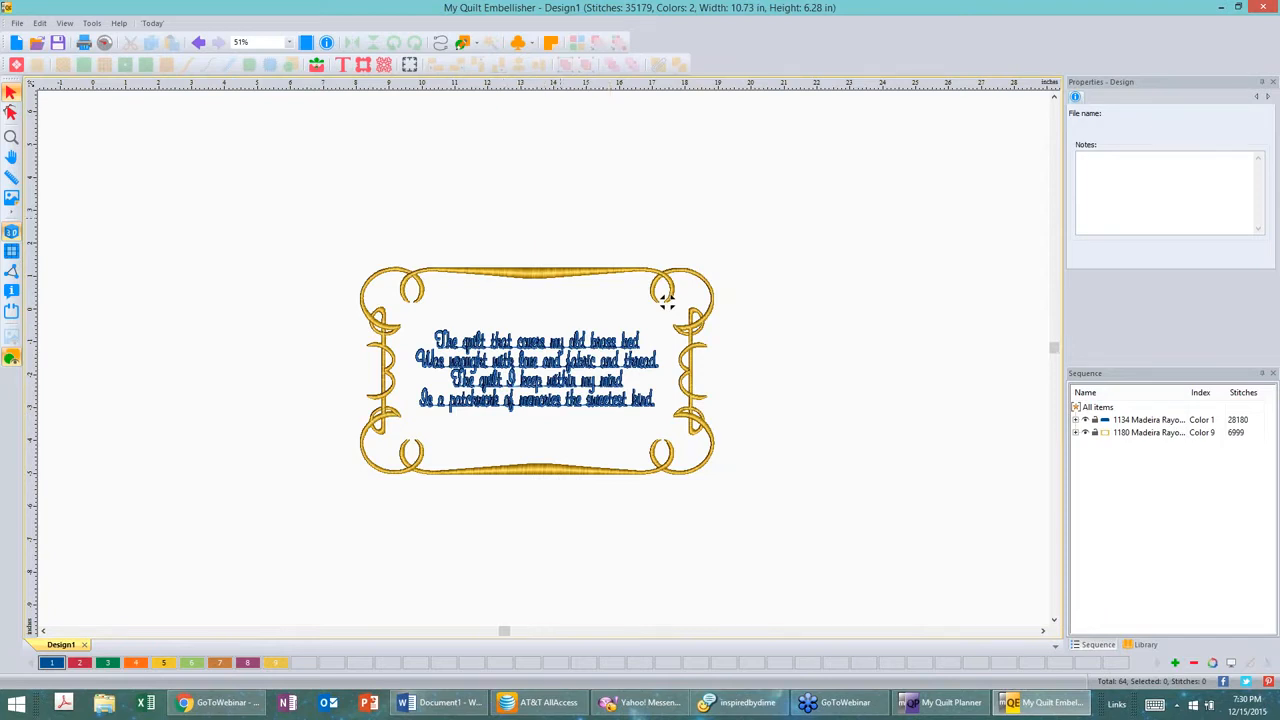
pyautogui.press('F4')
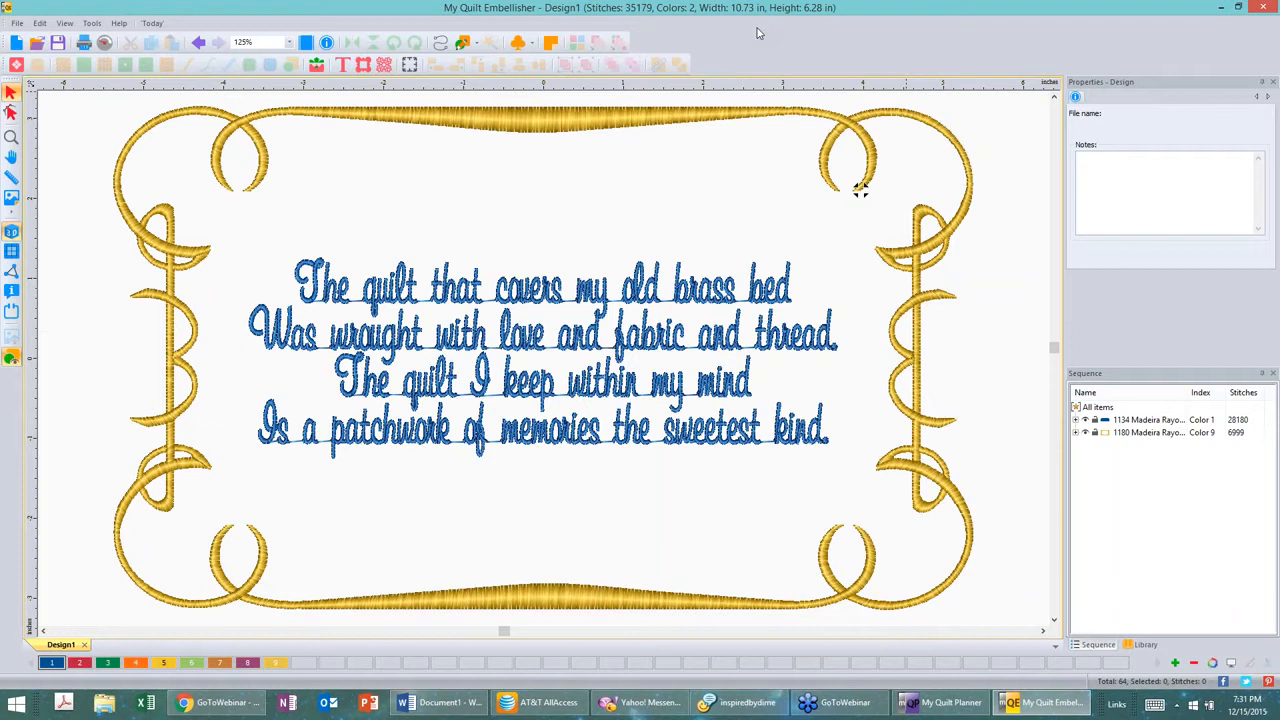
# Step: Try adding a second Border 95 and undo the addition
pyautogui.click(363, 66)
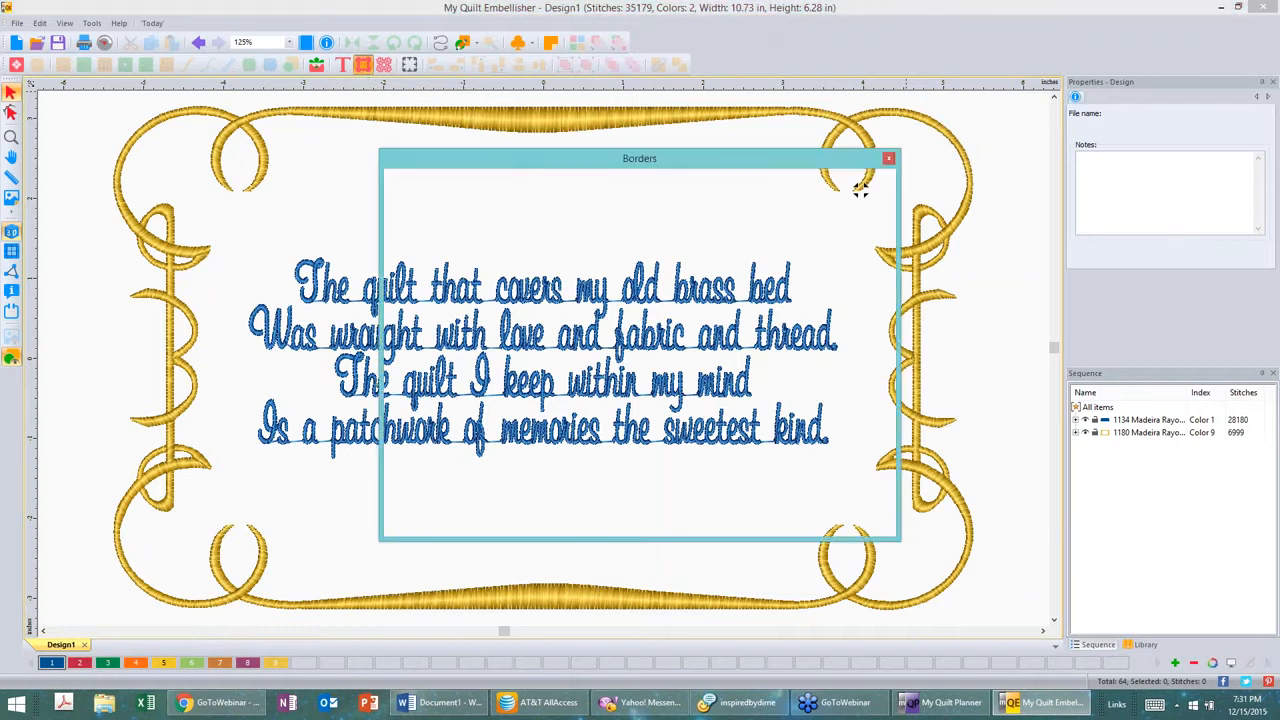
pyautogui.moveTo(888, 243); pyautogui.dragTo(899, 499)
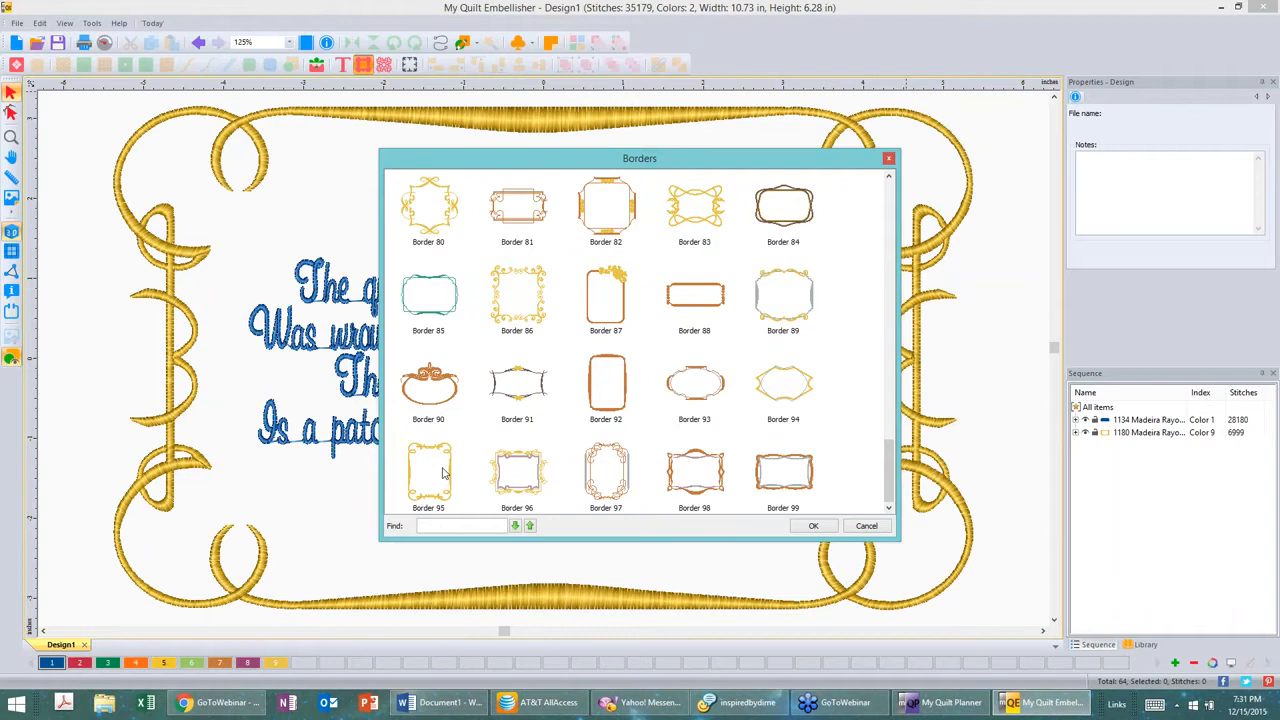
pyautogui.click(814, 527)
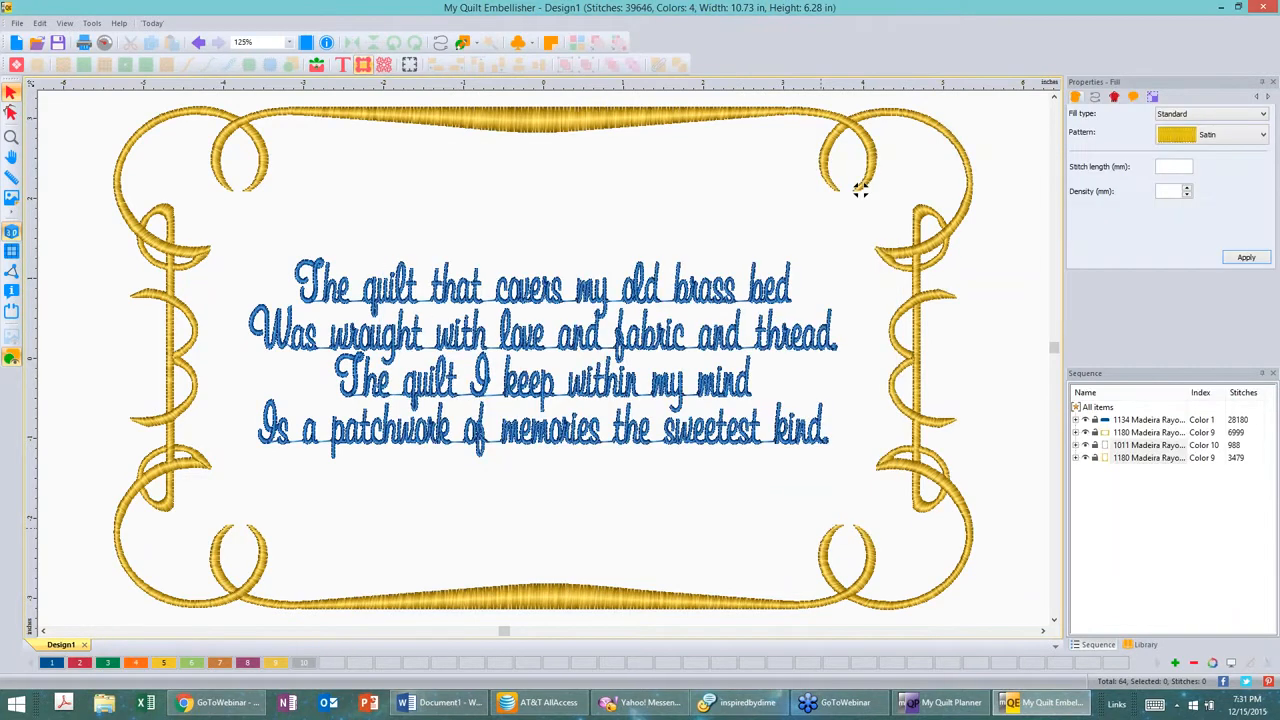
pyautogui.hotkey('ctrl', 'z')
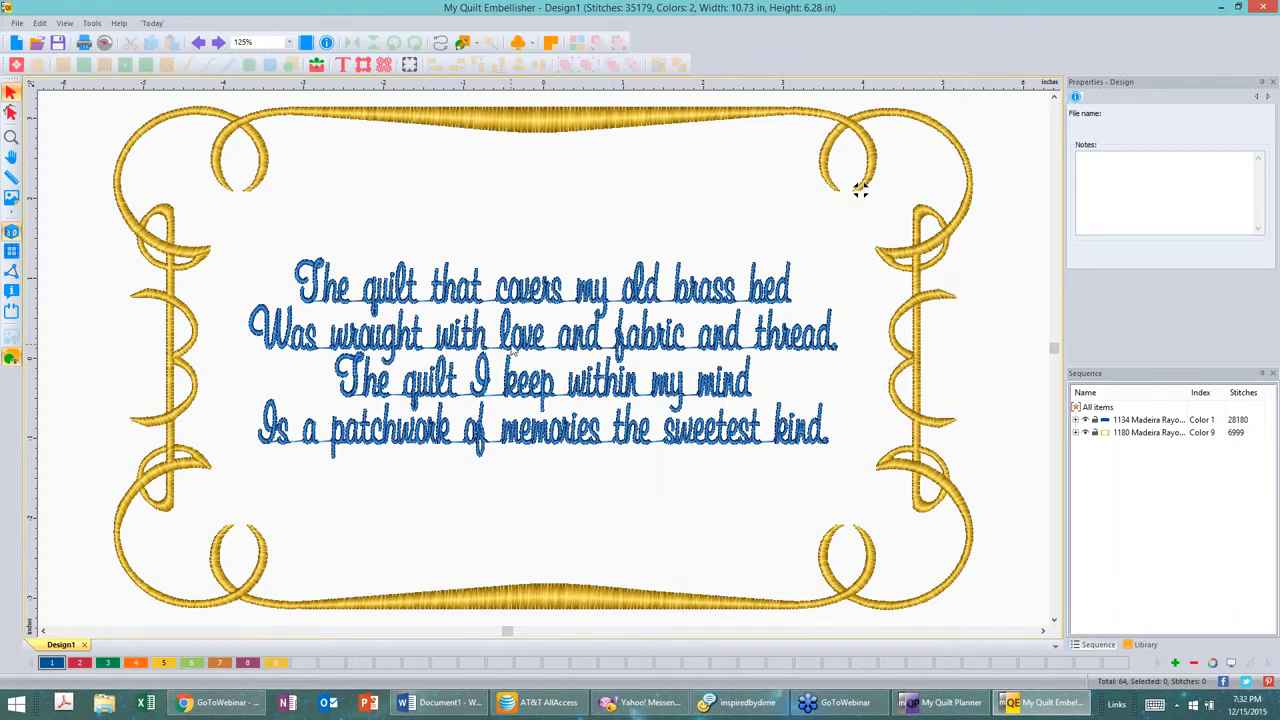
# Step: Select the poem, switch it to reshape mode, and zoom in to examine its letter nodes and stitching closely
pyautogui.scroll(1, 512, 350)
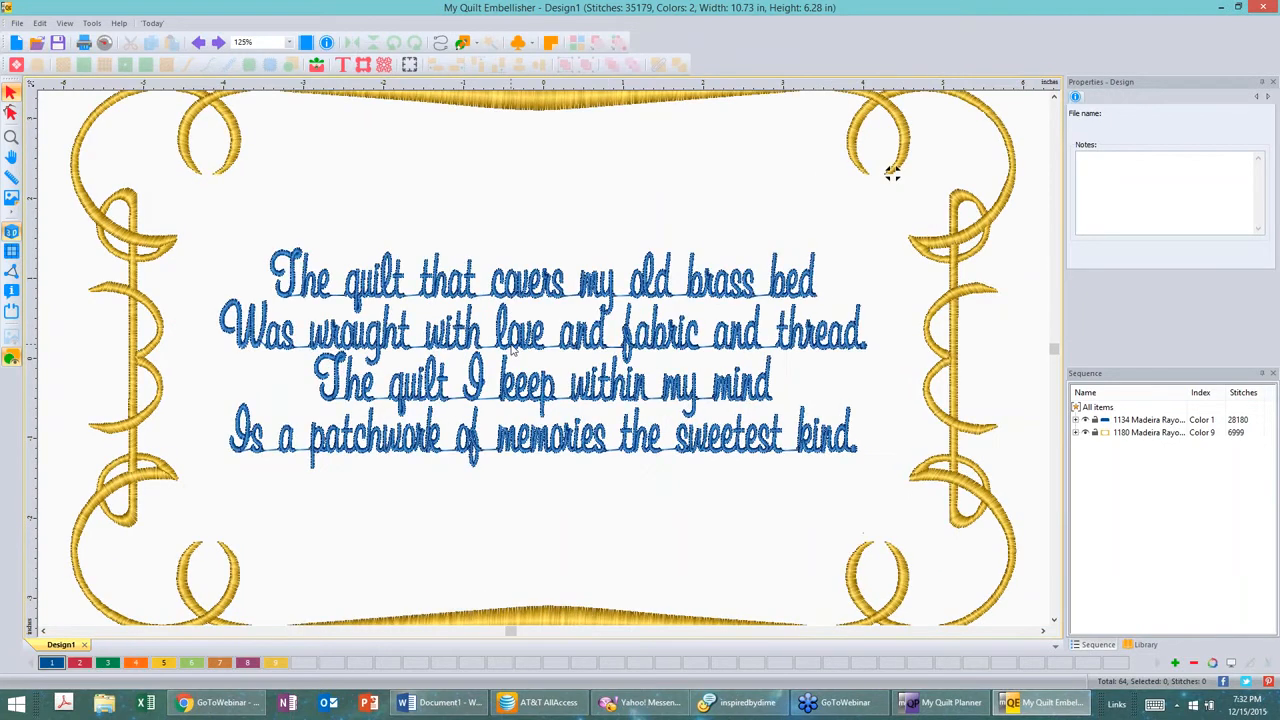
pyautogui.click(512, 350)
pyautogui.scroll(2, 512, 350)
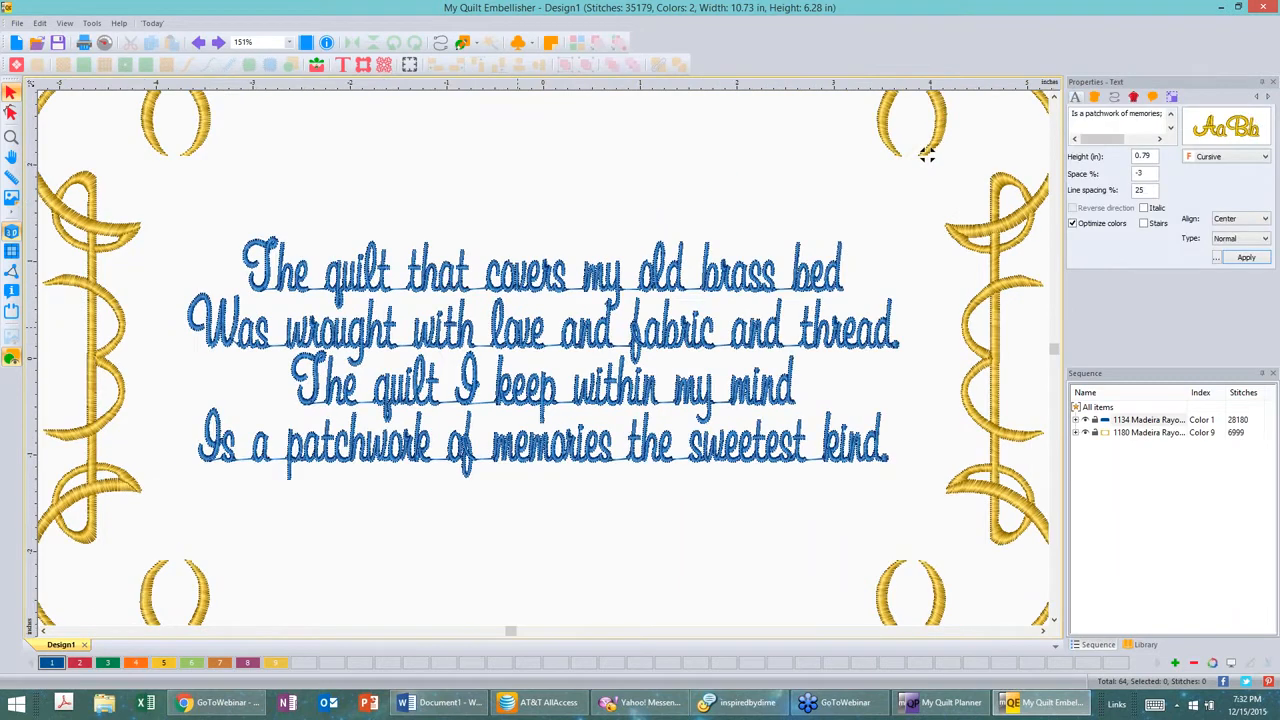
pyautogui.click(517, 328)
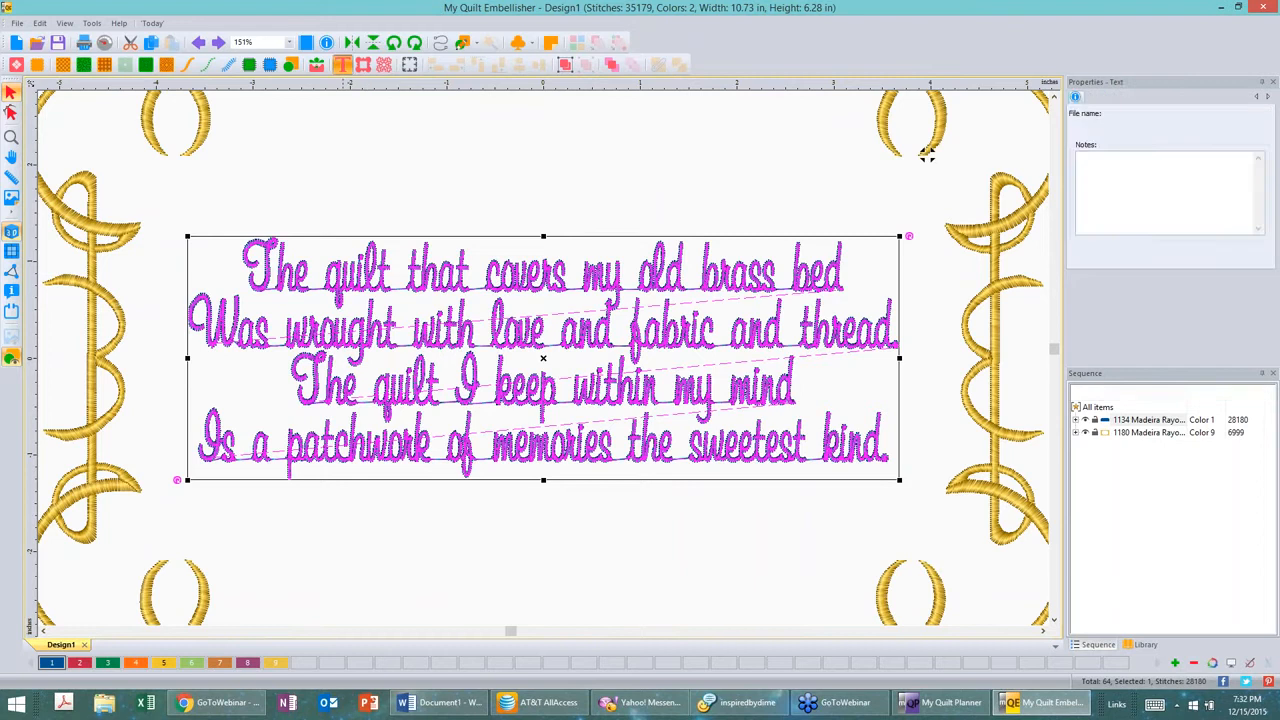
pyautogui.click(535, 291)
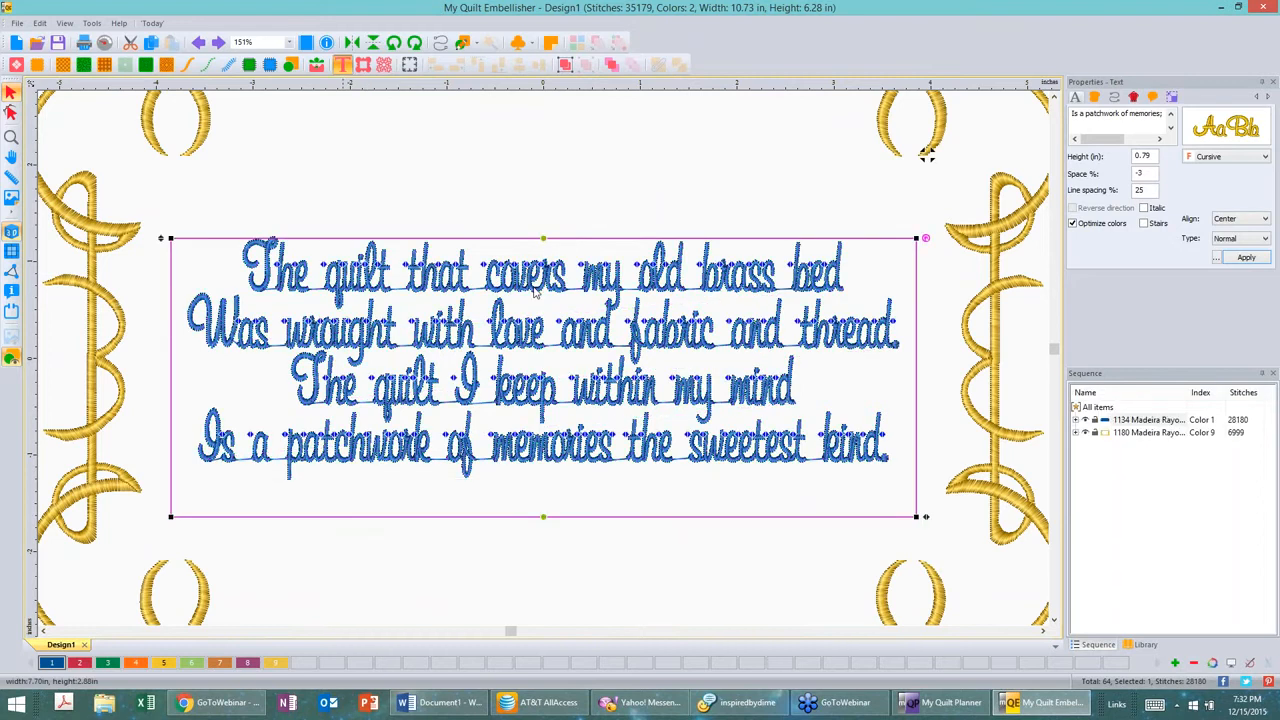
pyautogui.scroll(1, 512, 335)
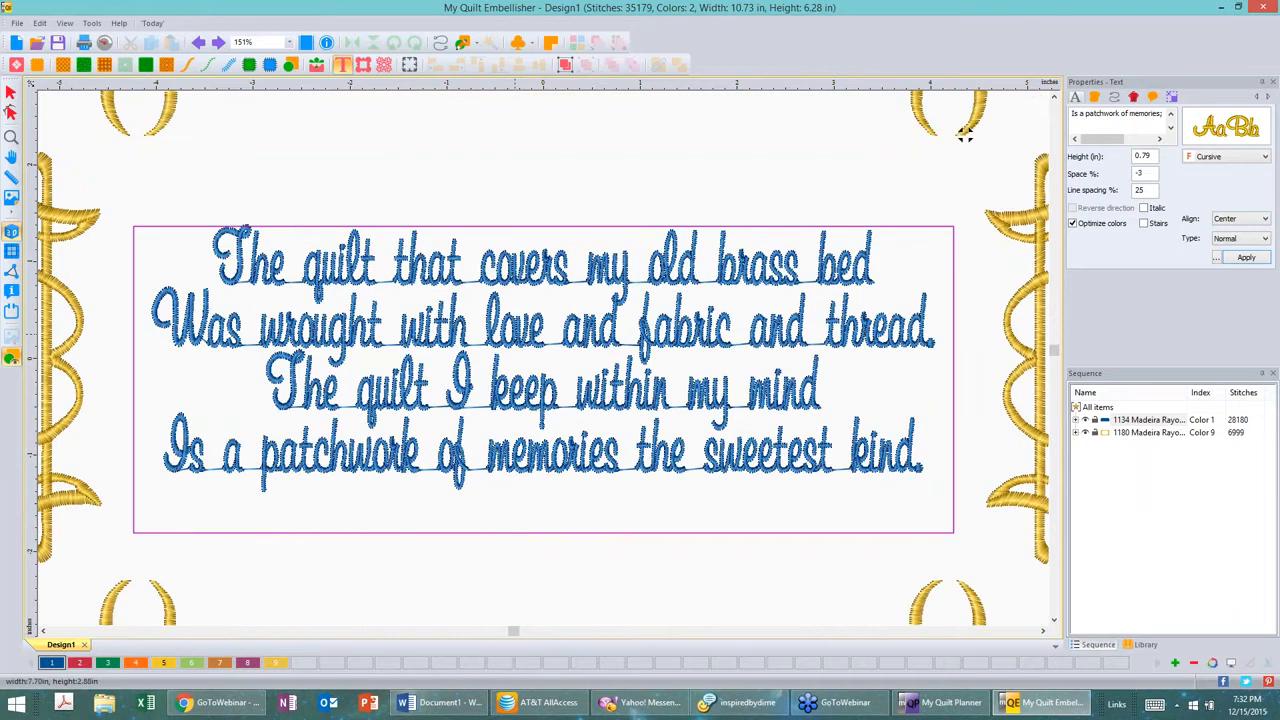
pyautogui.scroll(1, 514, 335)
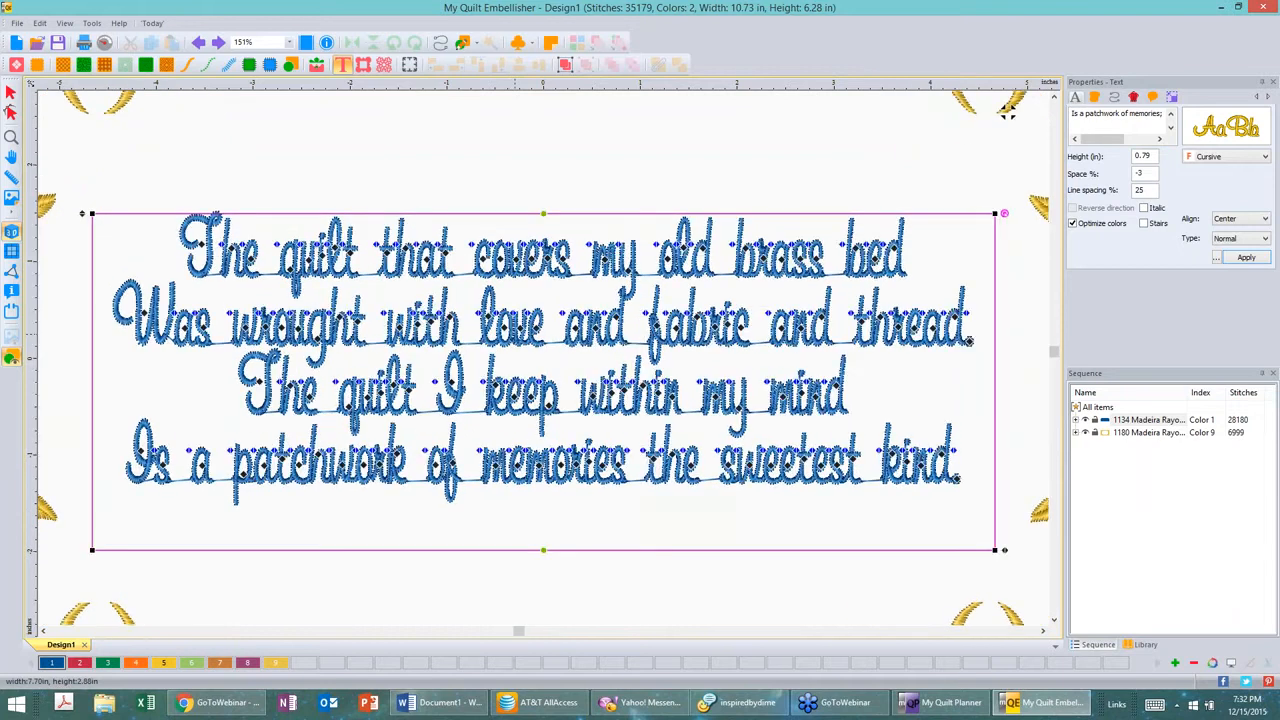
pyautogui.scroll(4, 517, 338)
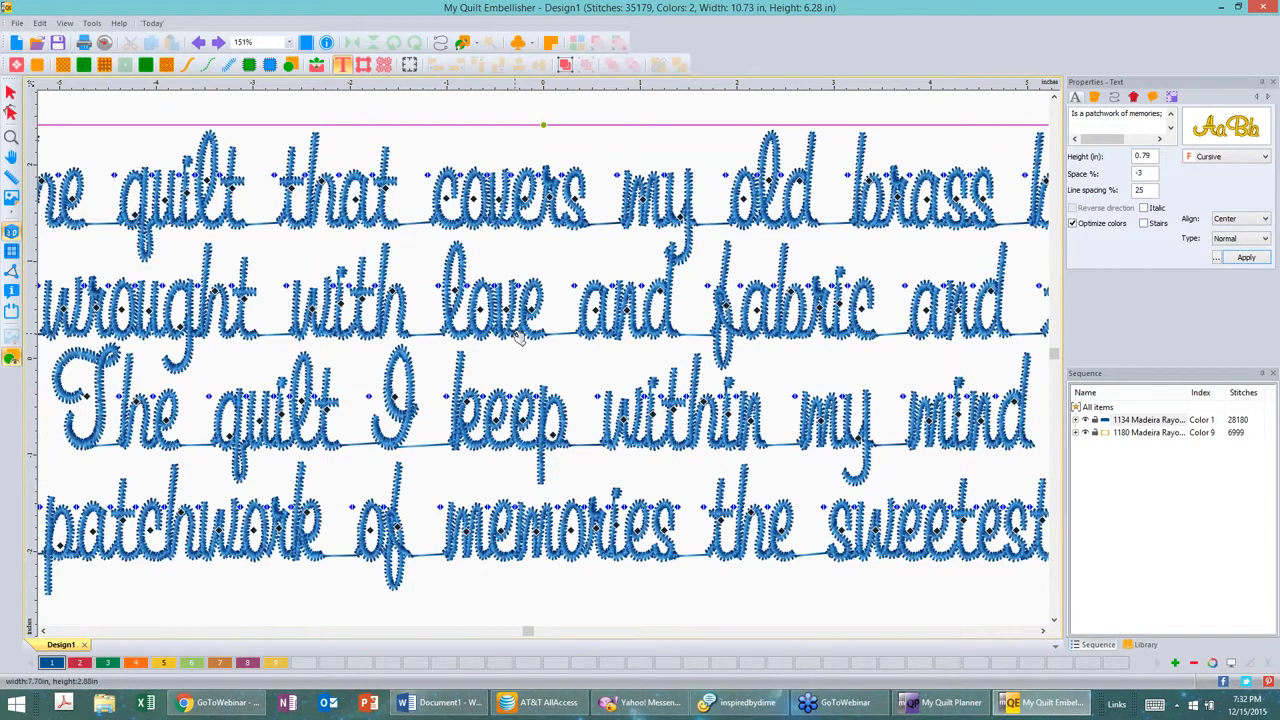
pyautogui.scroll(2, 519, 337)
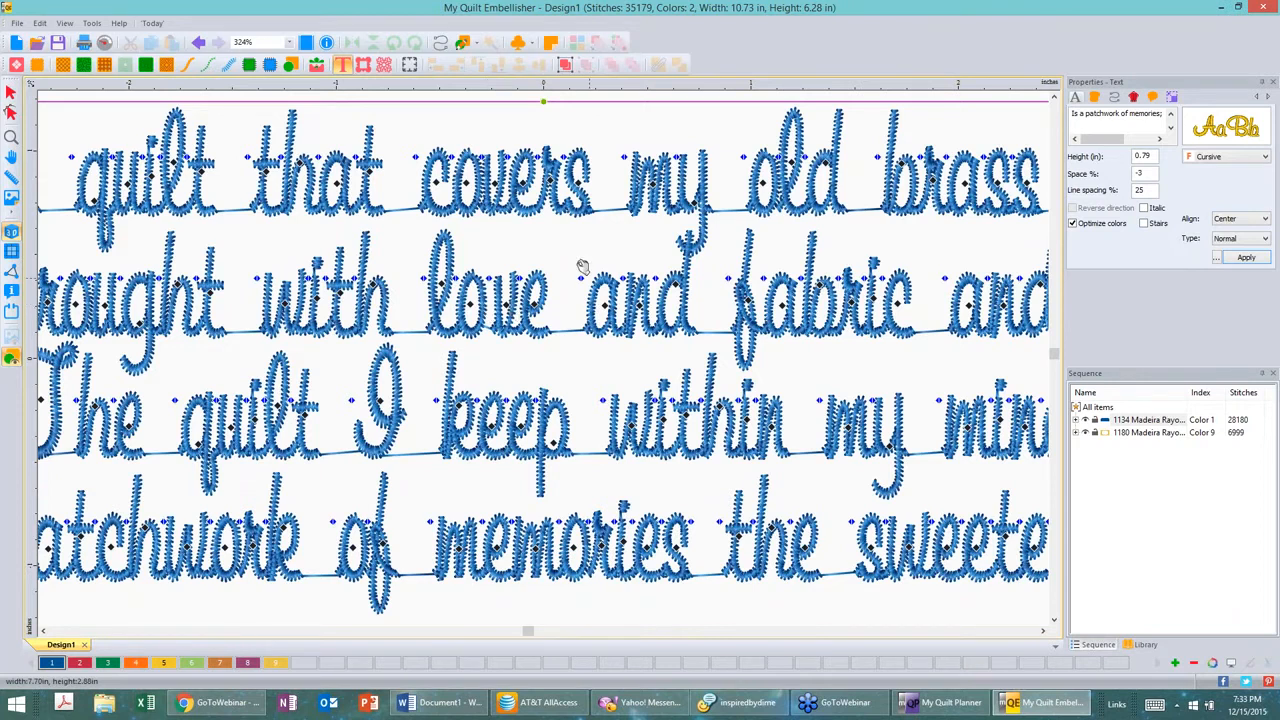
pyautogui.moveTo(568, 256); pyautogui.dragTo(568, 256)
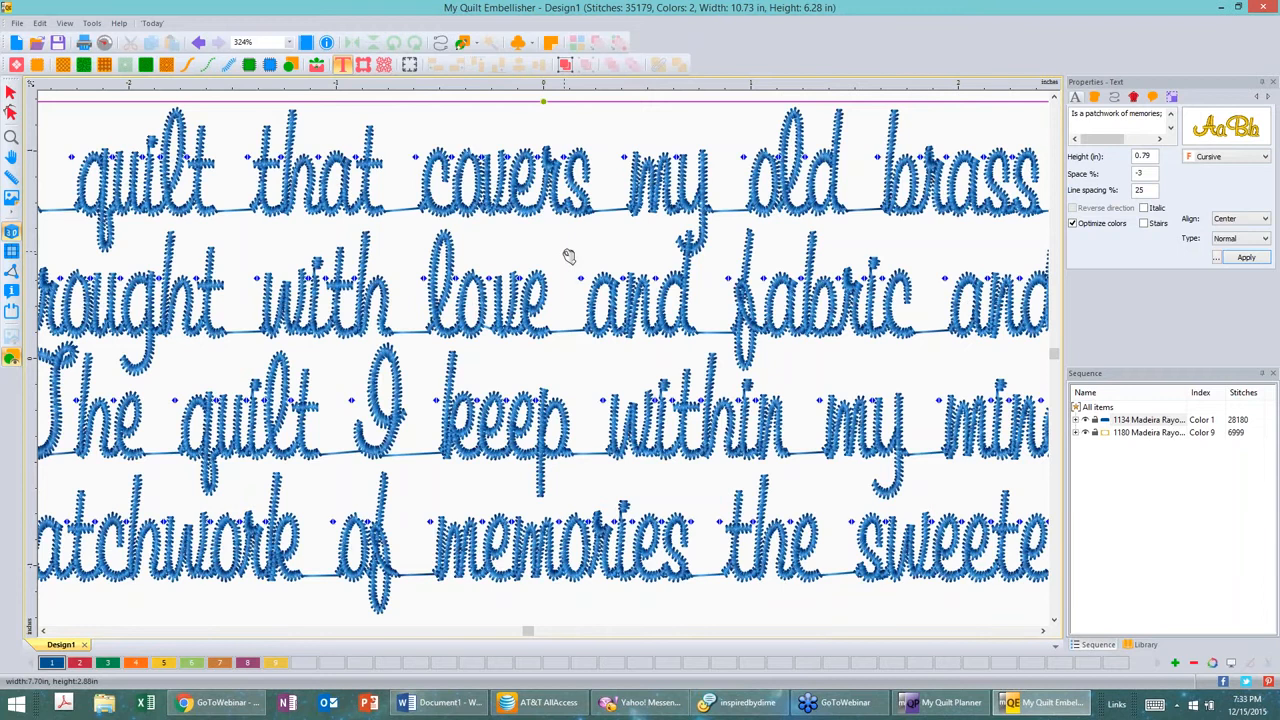
pyautogui.scroll(-1, 568, 256)
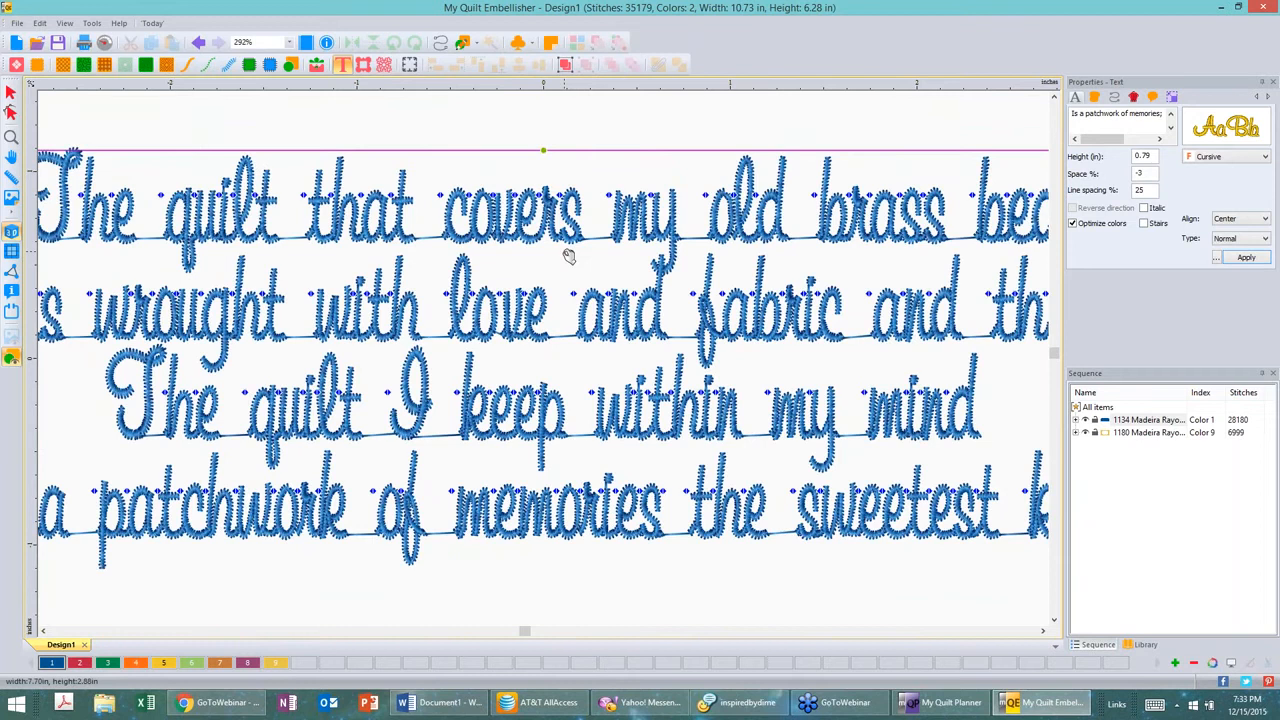
pyautogui.scroll(-4, 568, 256)
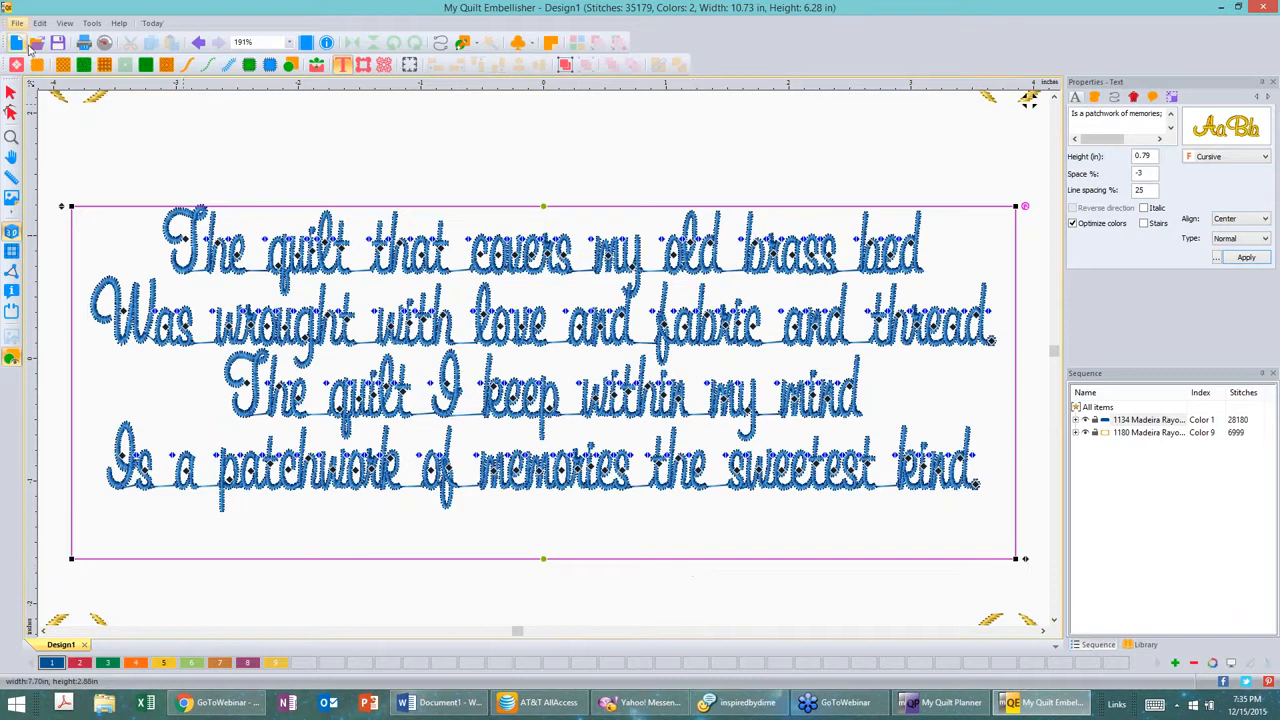
# Step: Leave reshape mode, zoom out over the framed poem, and inspect a top border segment
pyautogui.click(11, 112)
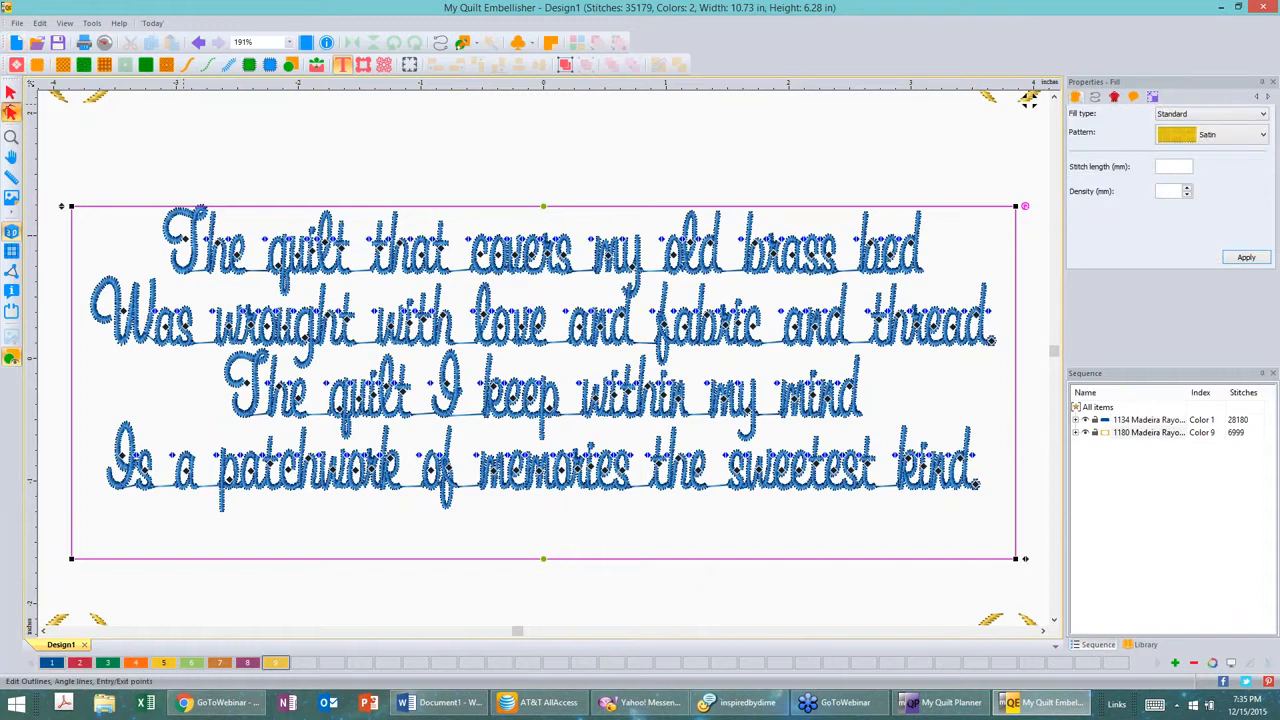
pyautogui.press('Escape')
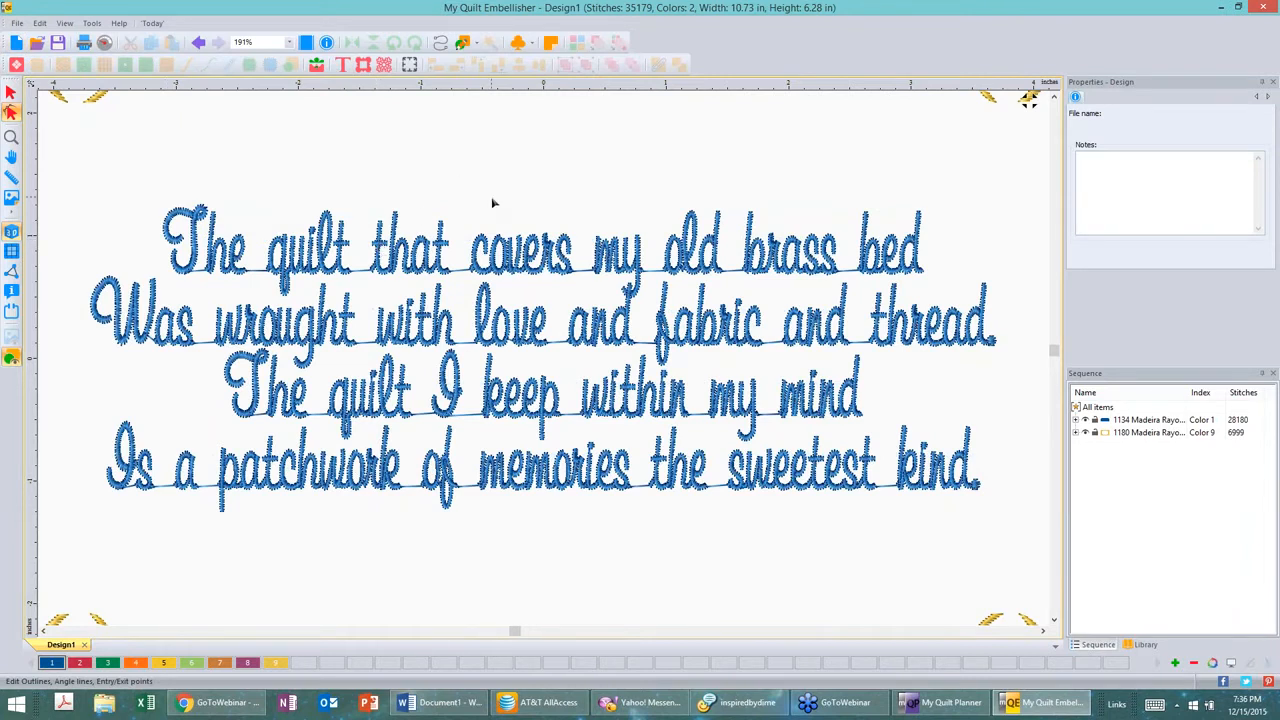
pyautogui.scroll(-1, 491, 203)
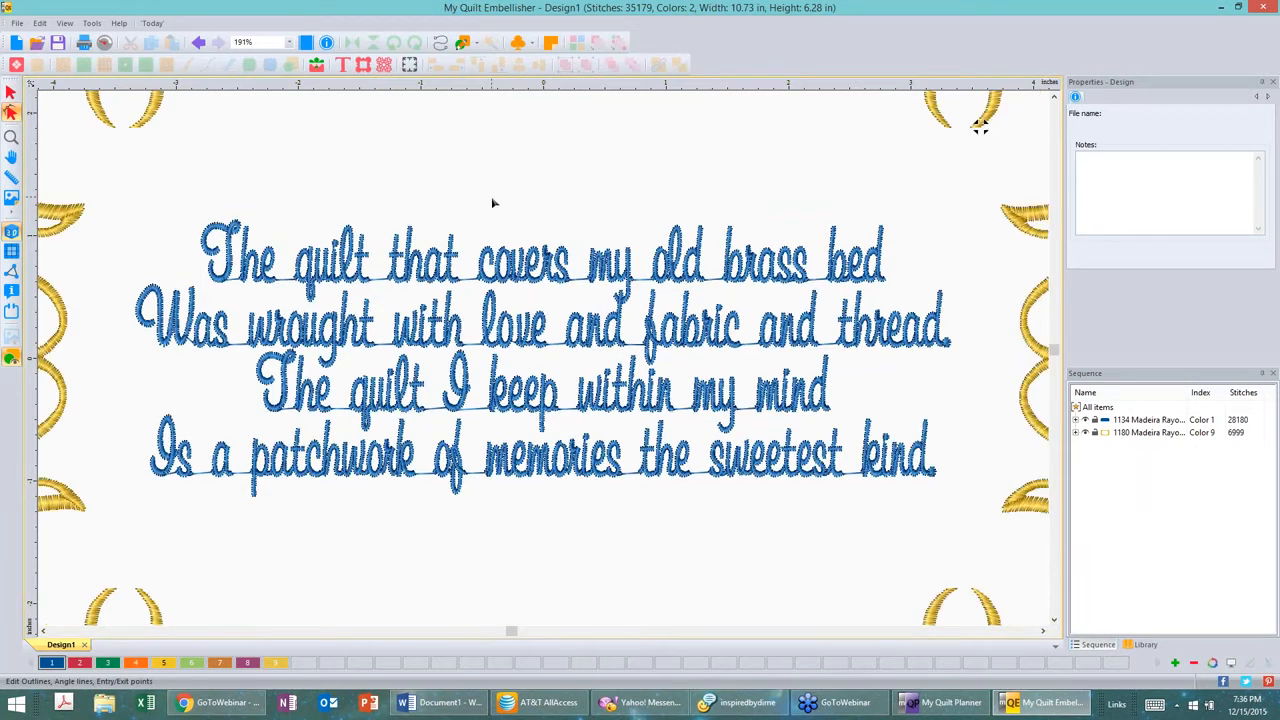
pyautogui.scroll(-4, 492, 203)
pyautogui.click(450, 125)
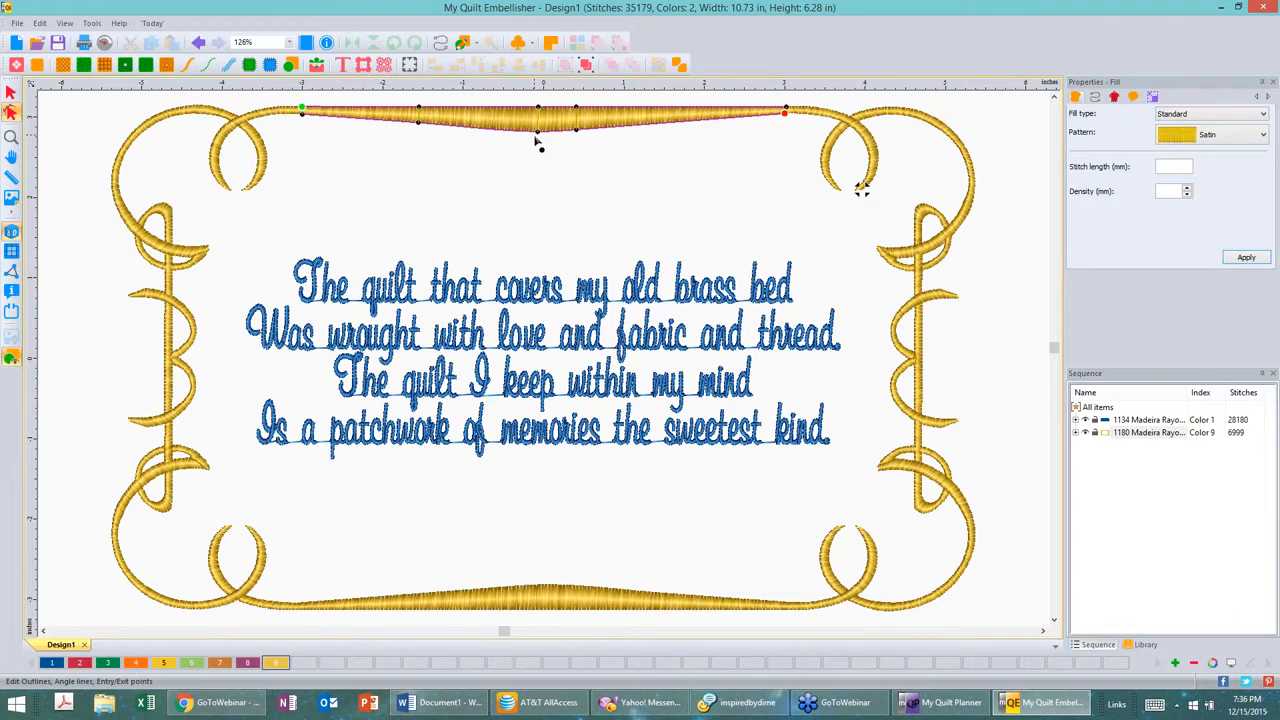
pyautogui.click(458, 297)
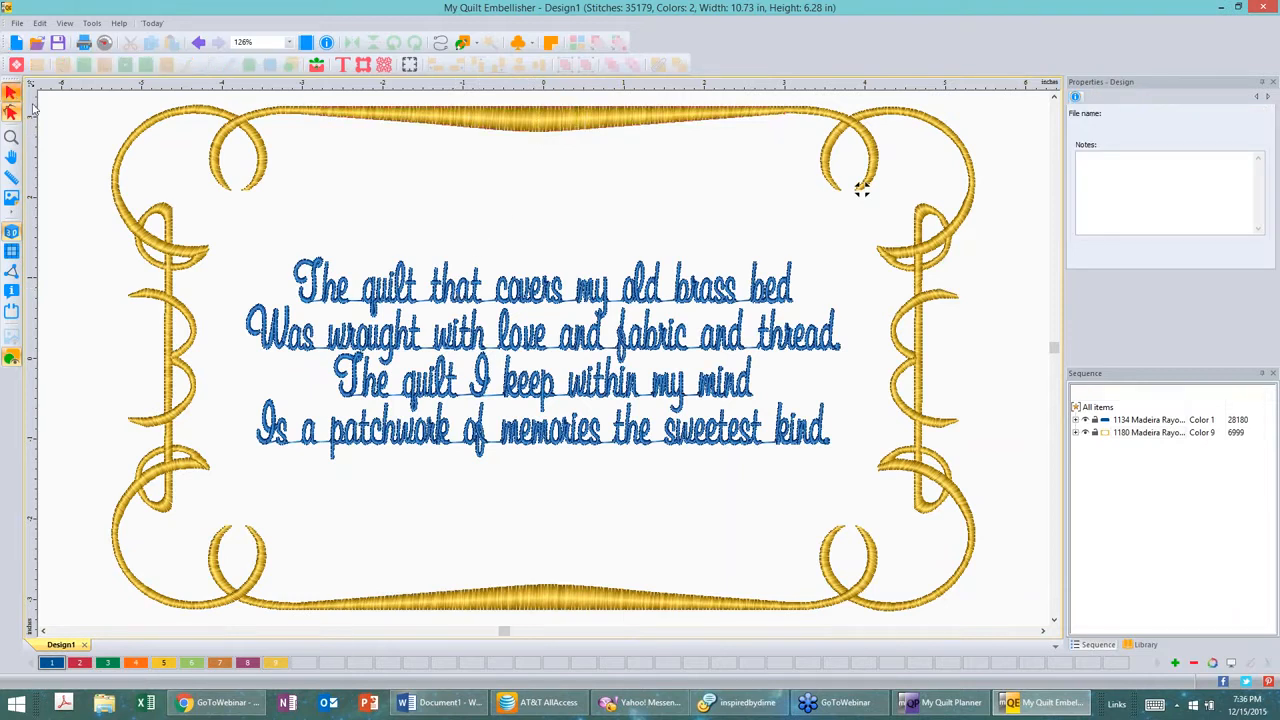
# Step: Select the poem and move it upward, closer to the top of the border
pyautogui.click(11, 92)
pyautogui.click(503, 317)
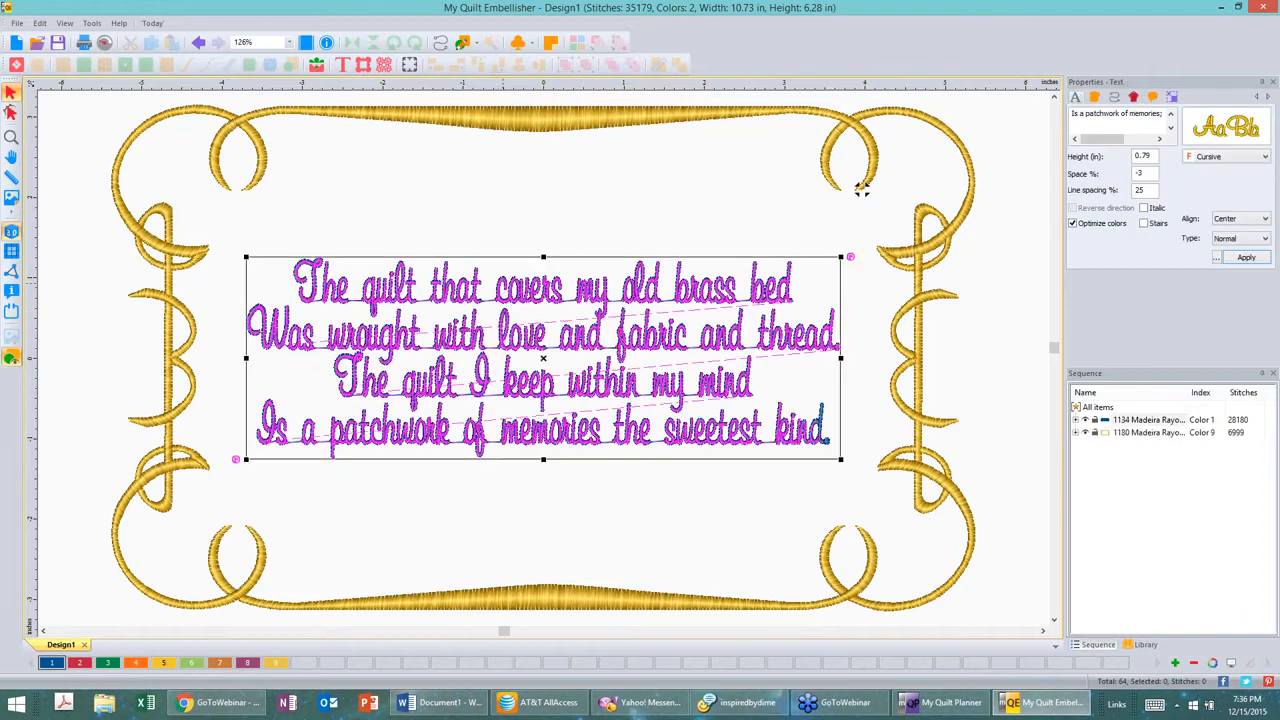
pyautogui.rightClick(505, 287)
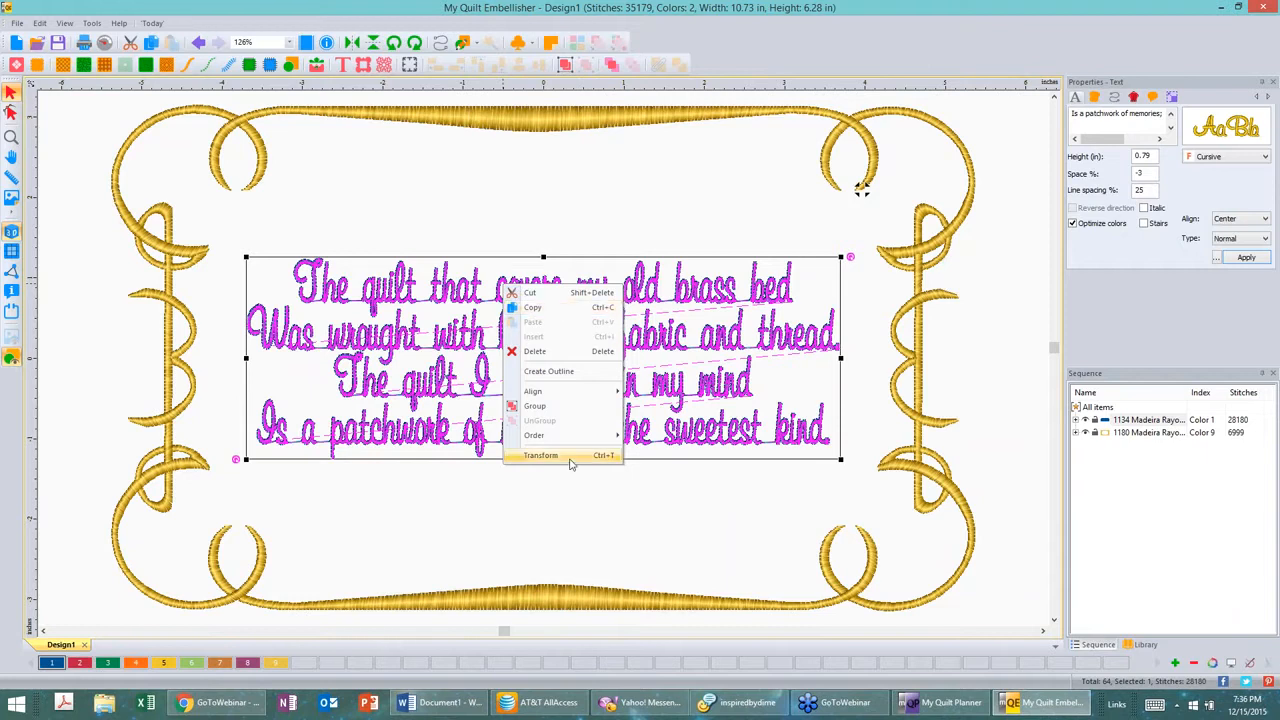
pyautogui.click(492, 503)
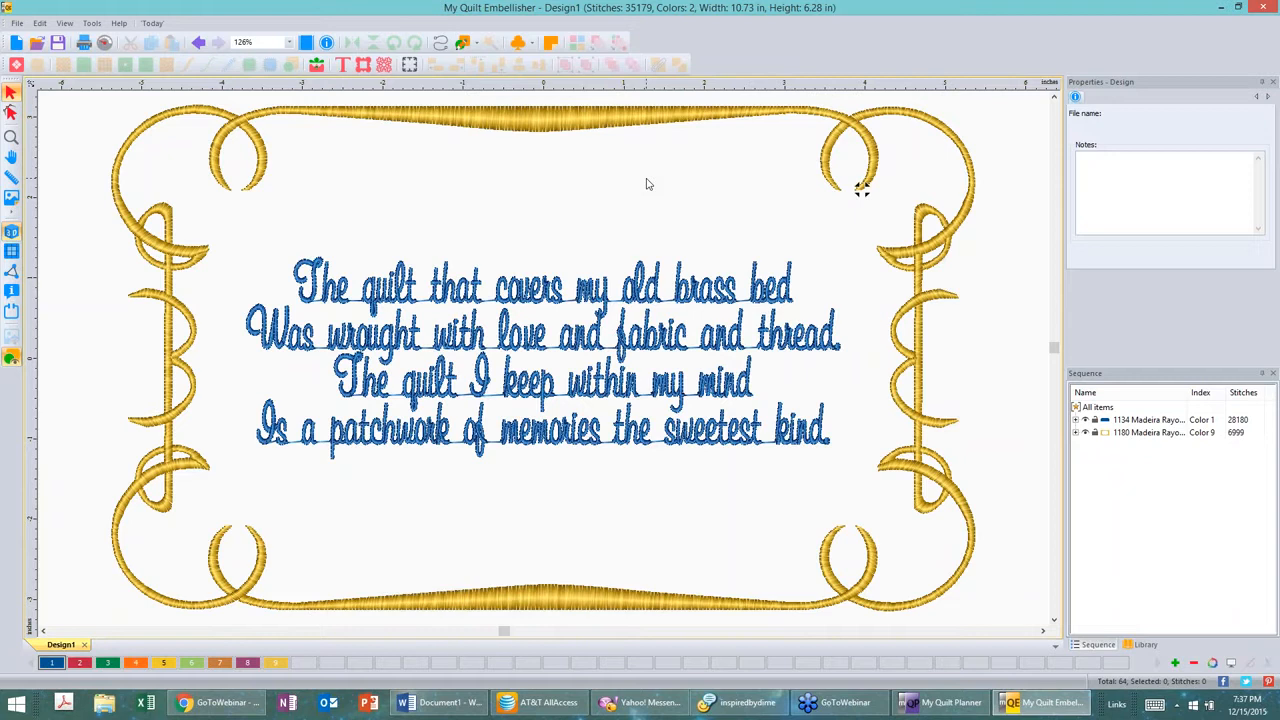
pyautogui.click(628, 306)
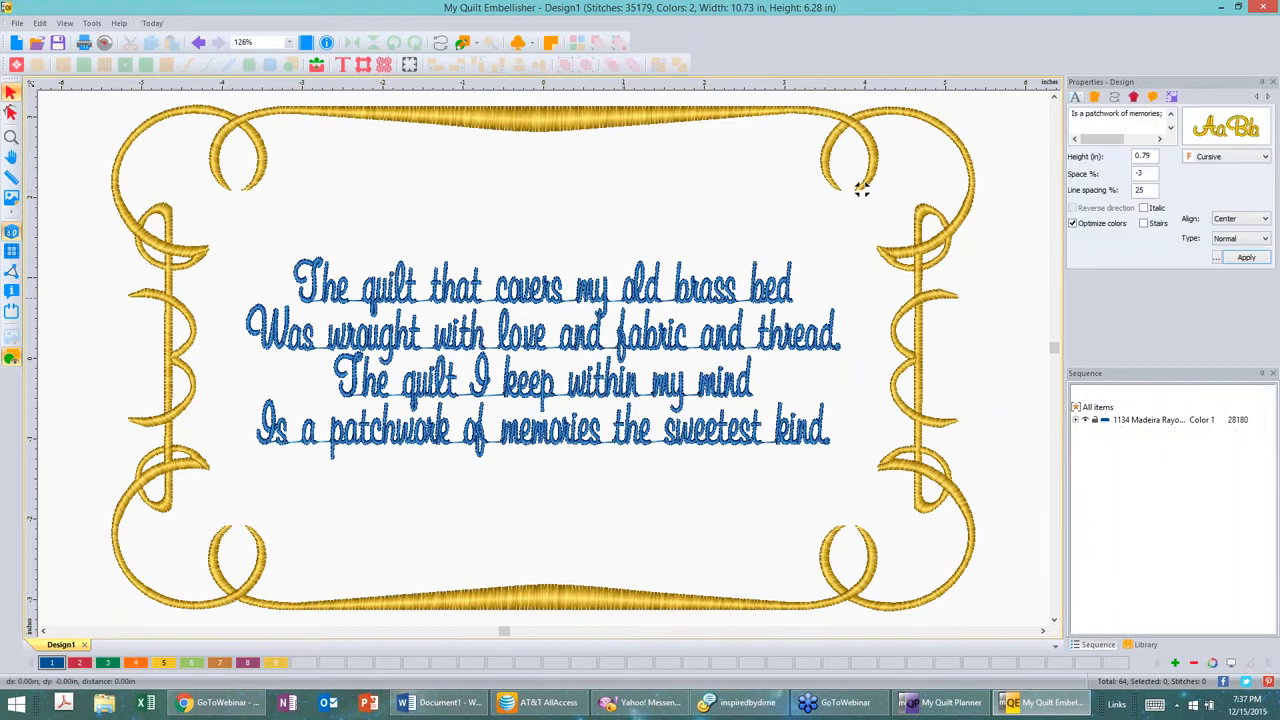
pyautogui.click(633, 227)
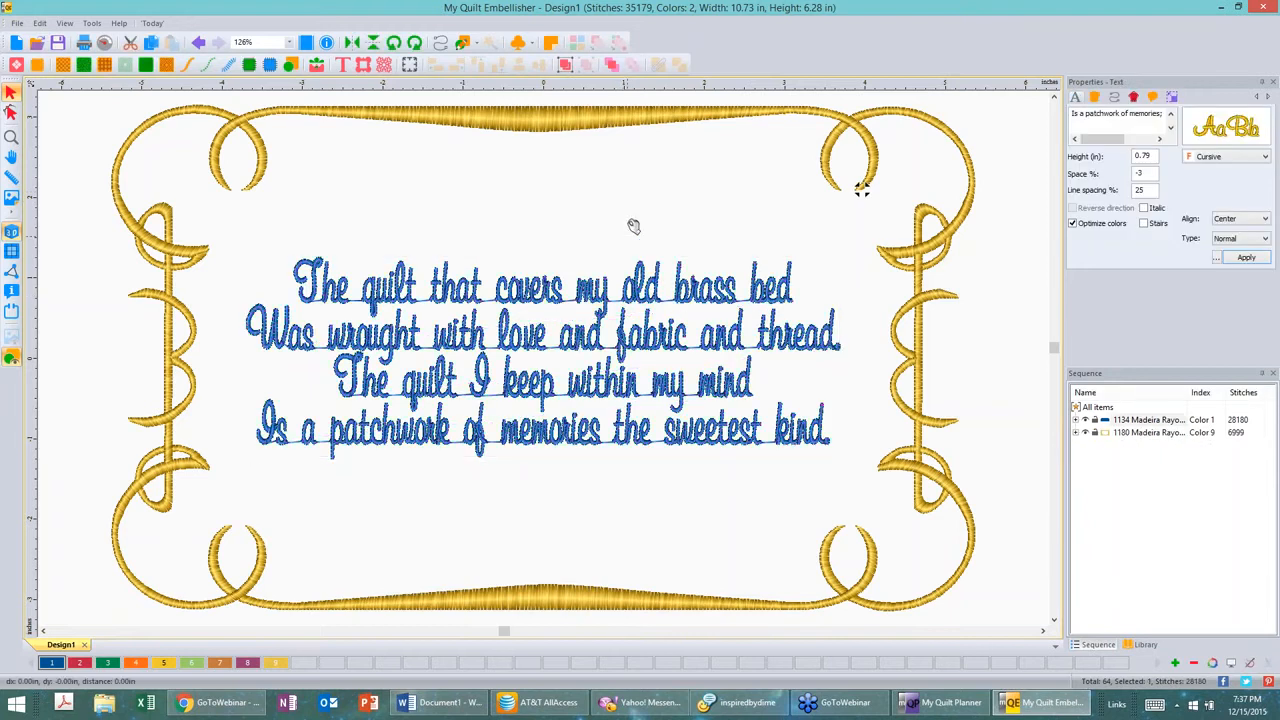
pyautogui.moveTo(628, 286); pyautogui.dragTo(634, 190)
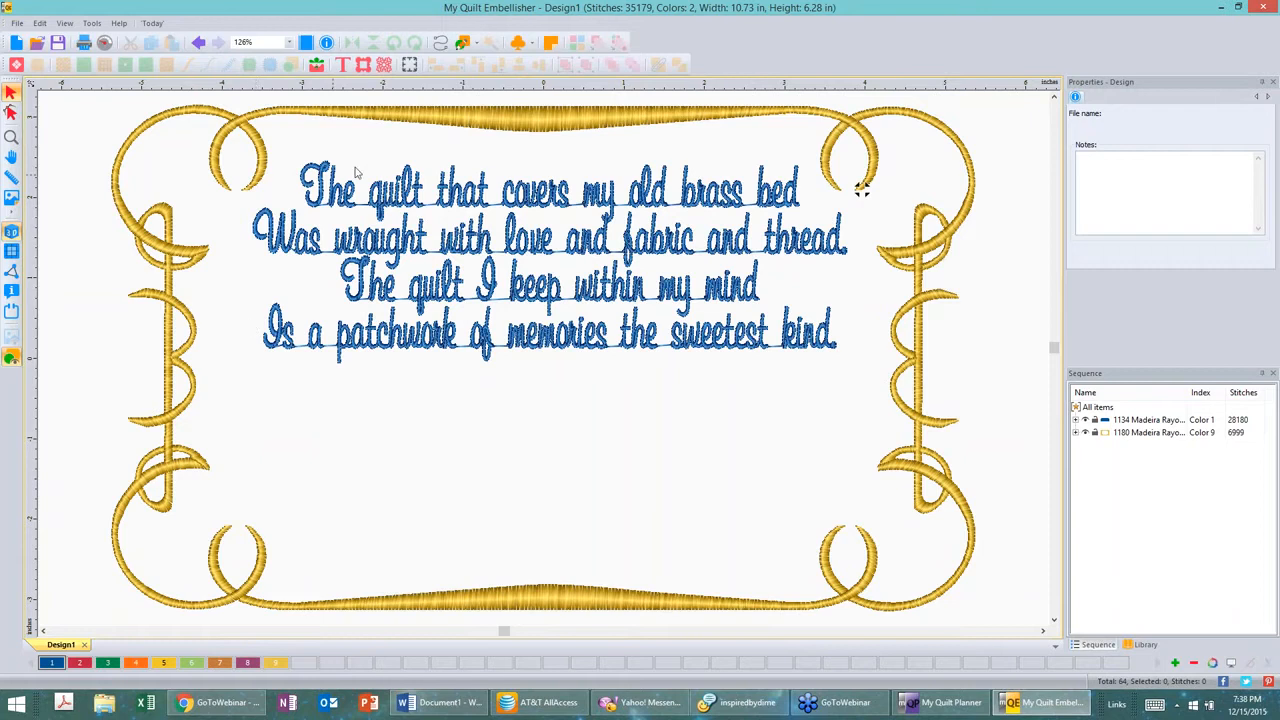
# Step: Start a new design and place Border 48 from the borders library onto it
pyautogui.click(18, 44)
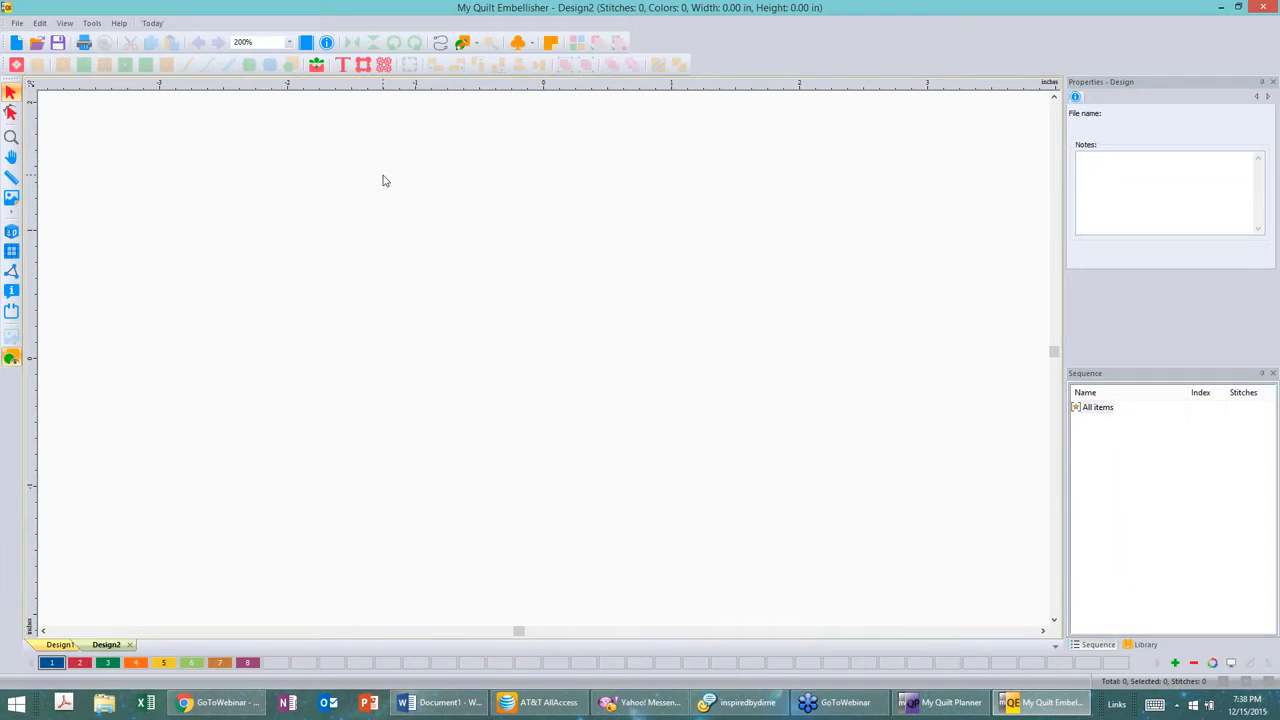
pyautogui.click(363, 64)
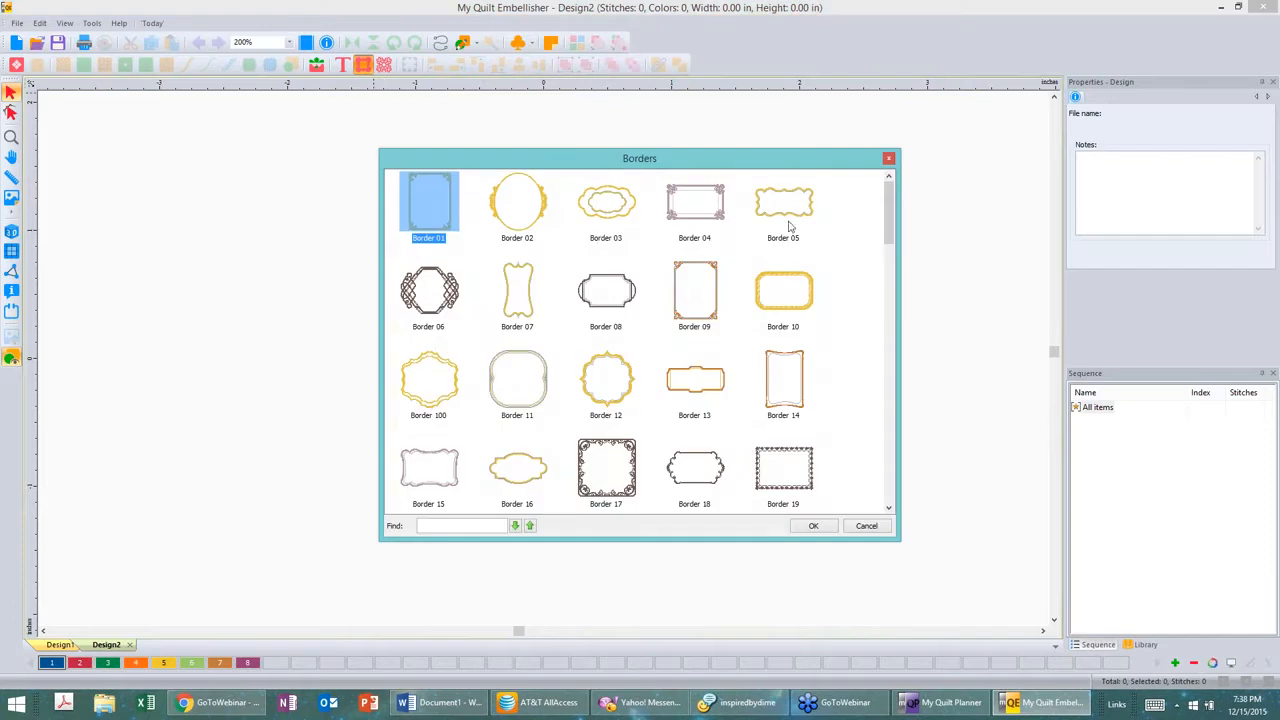
pyautogui.moveTo(896, 197); pyautogui.dragTo(908, 323)
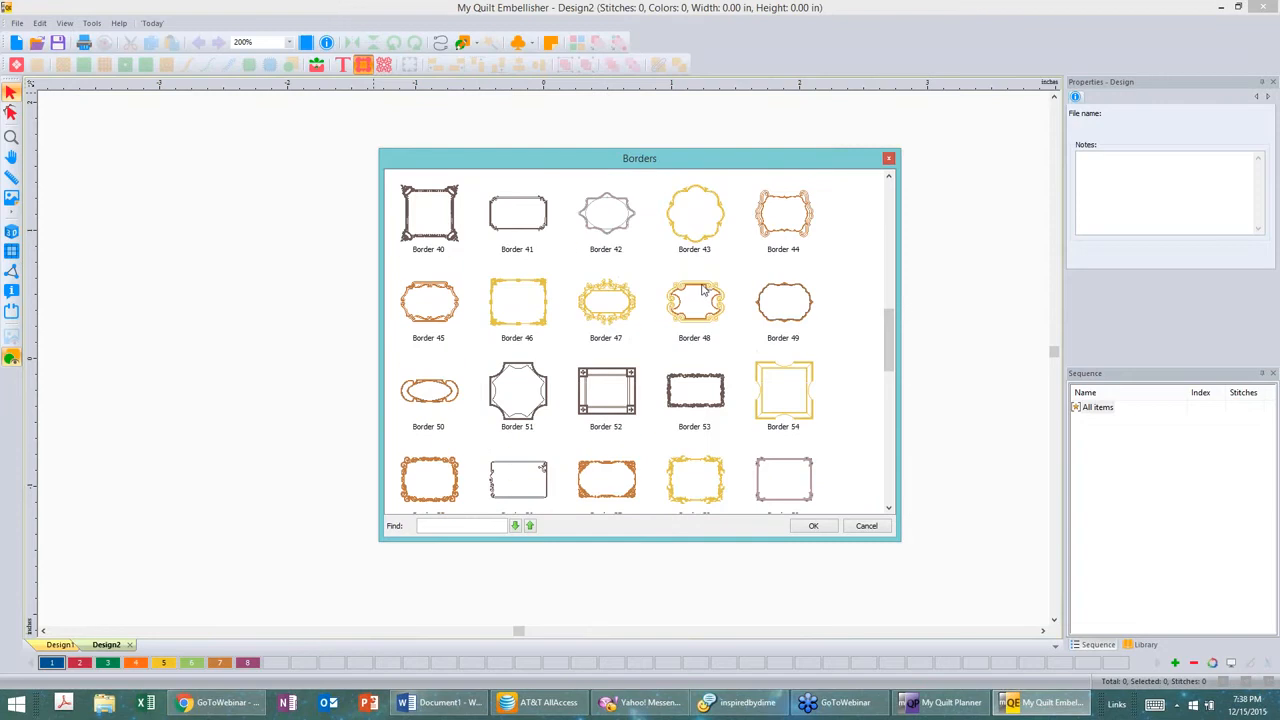
pyautogui.click(703, 289)
pyautogui.click(814, 526)
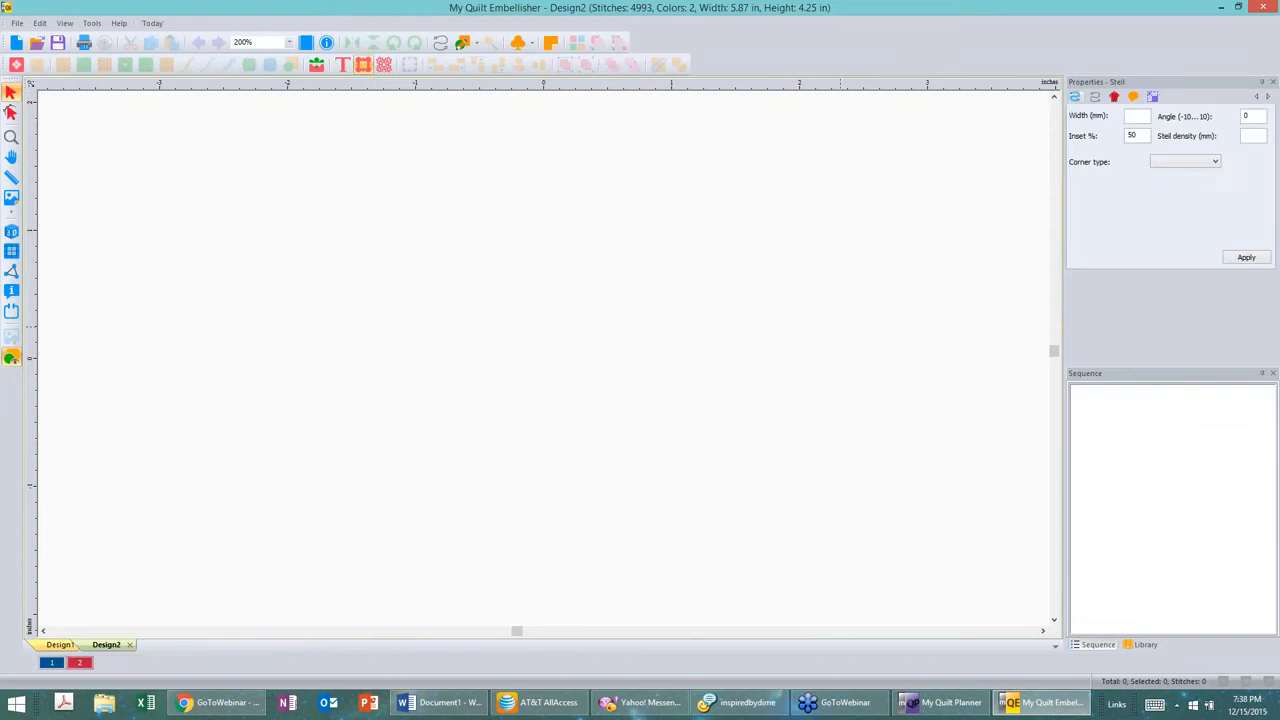
pyautogui.click(912, 237)
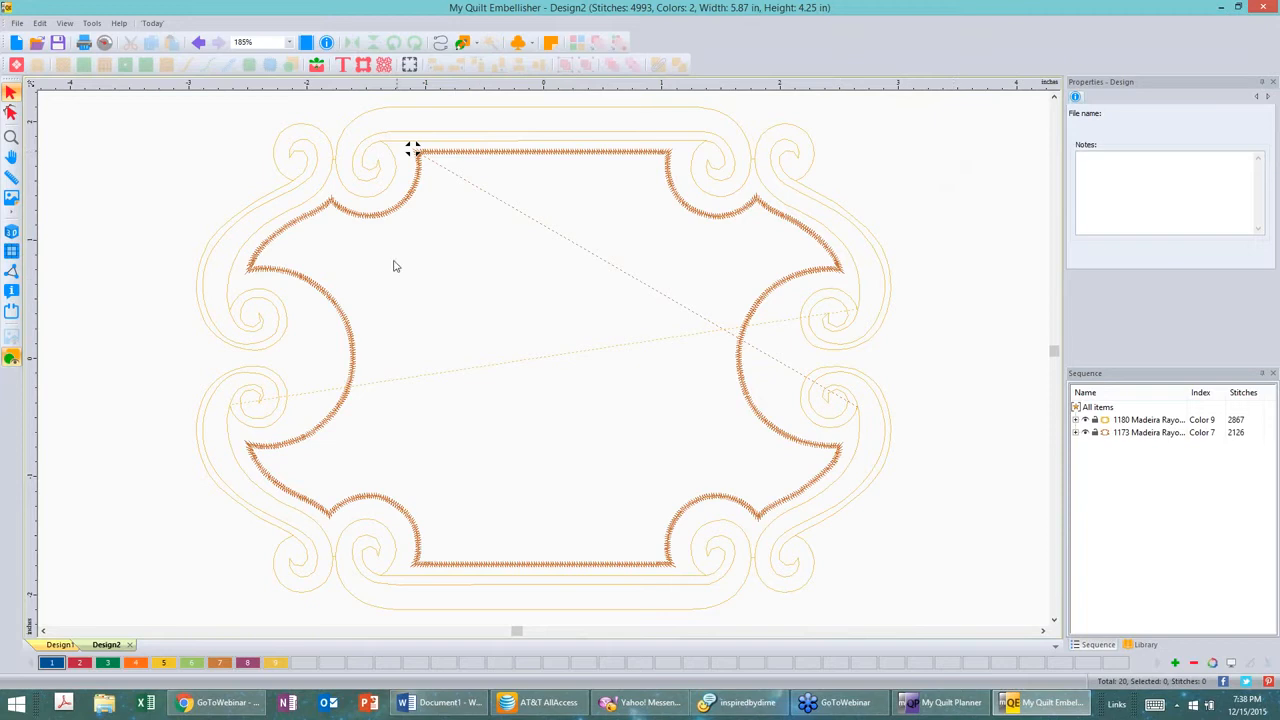
# Step: Switch the stitch display, select the whole border, and ungroup it into separate paths
pyautogui.click(12, 235)
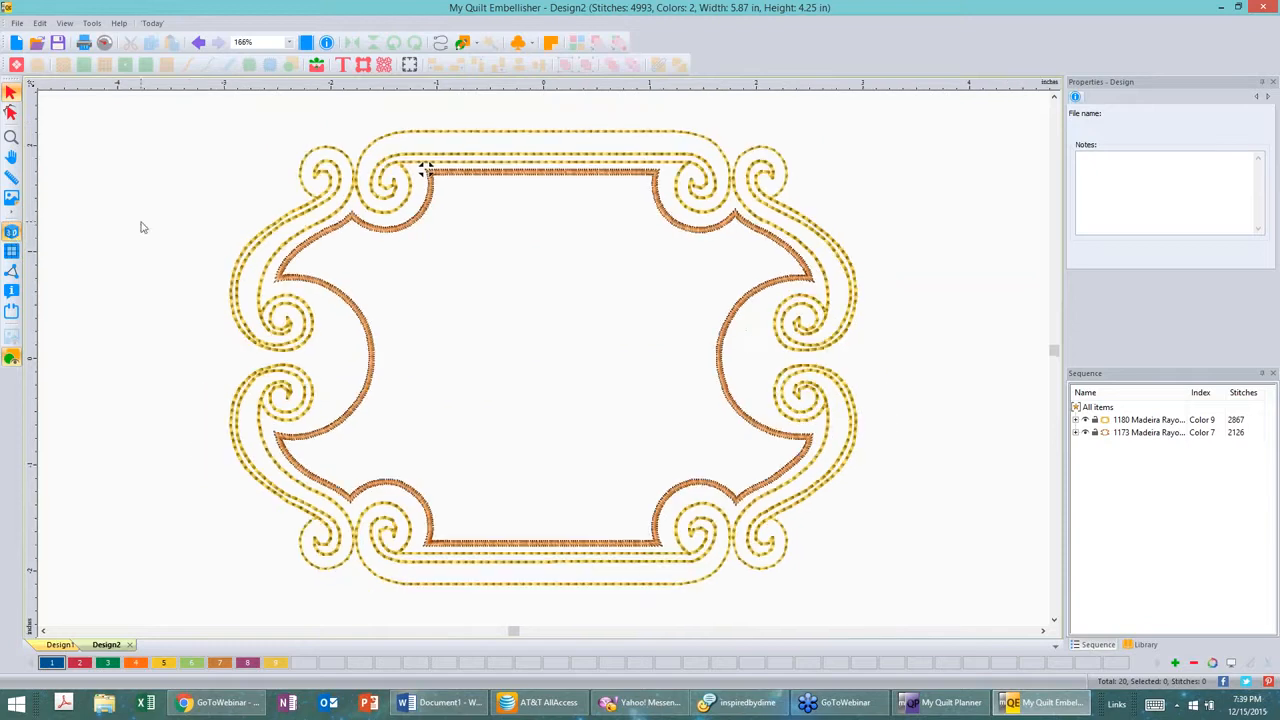
pyautogui.click(519, 146)
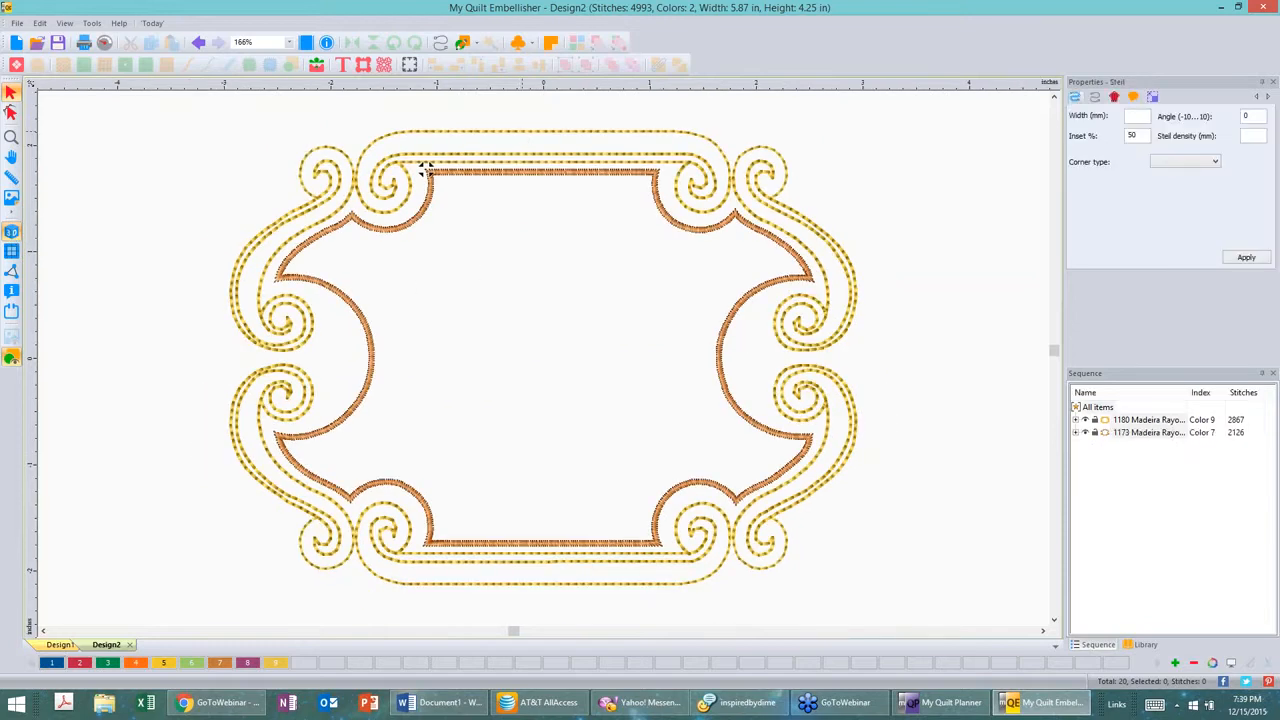
pyautogui.hotkey('ctrl', 'a')
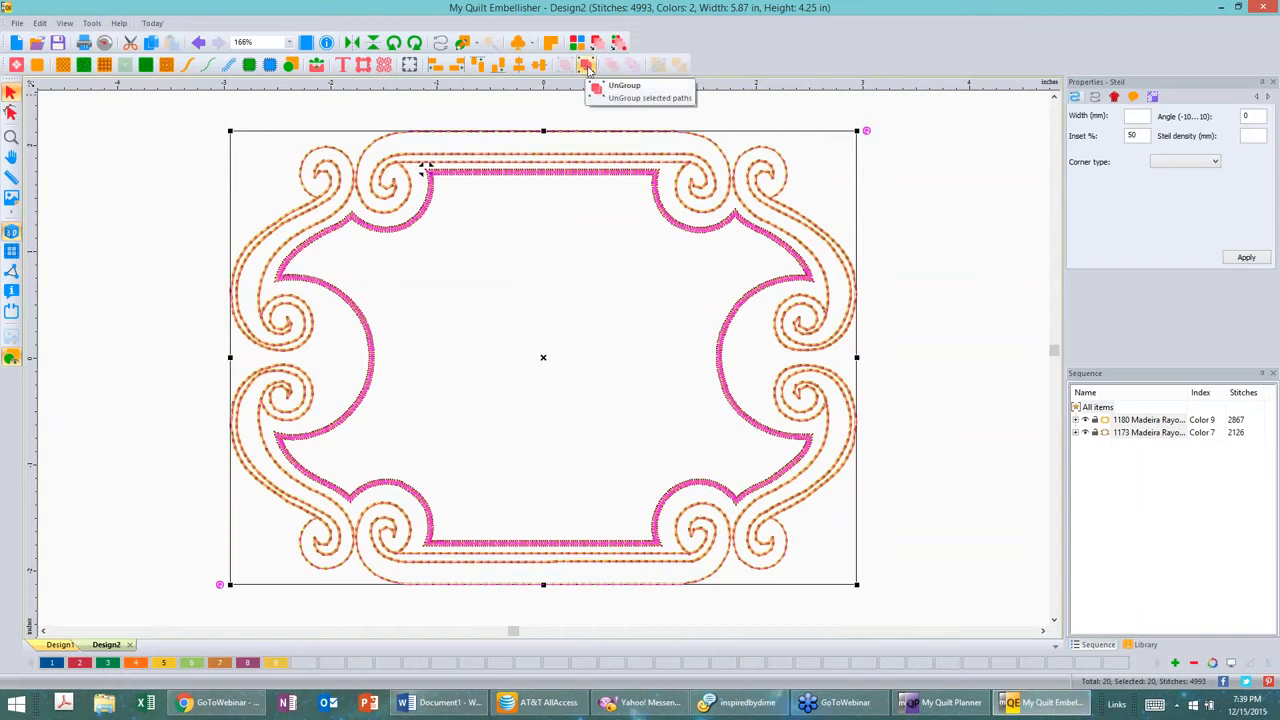
pyautogui.click(587, 65)
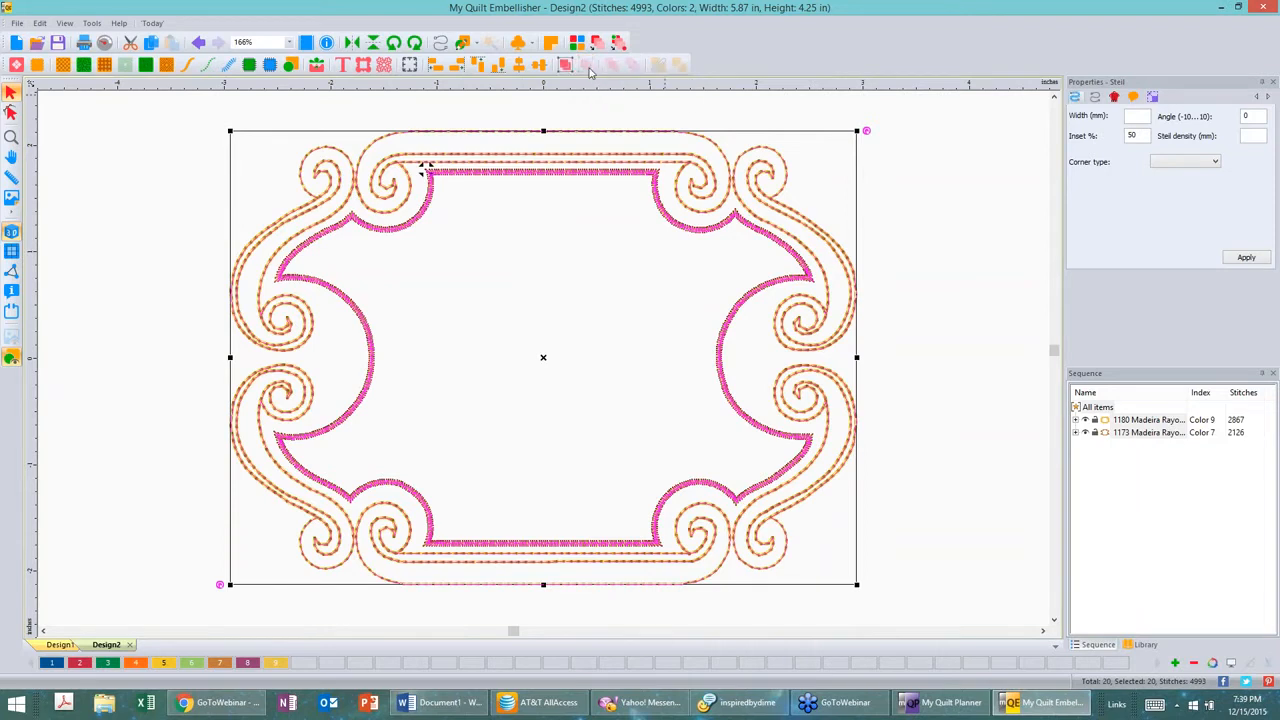
pyautogui.click(929, 251)
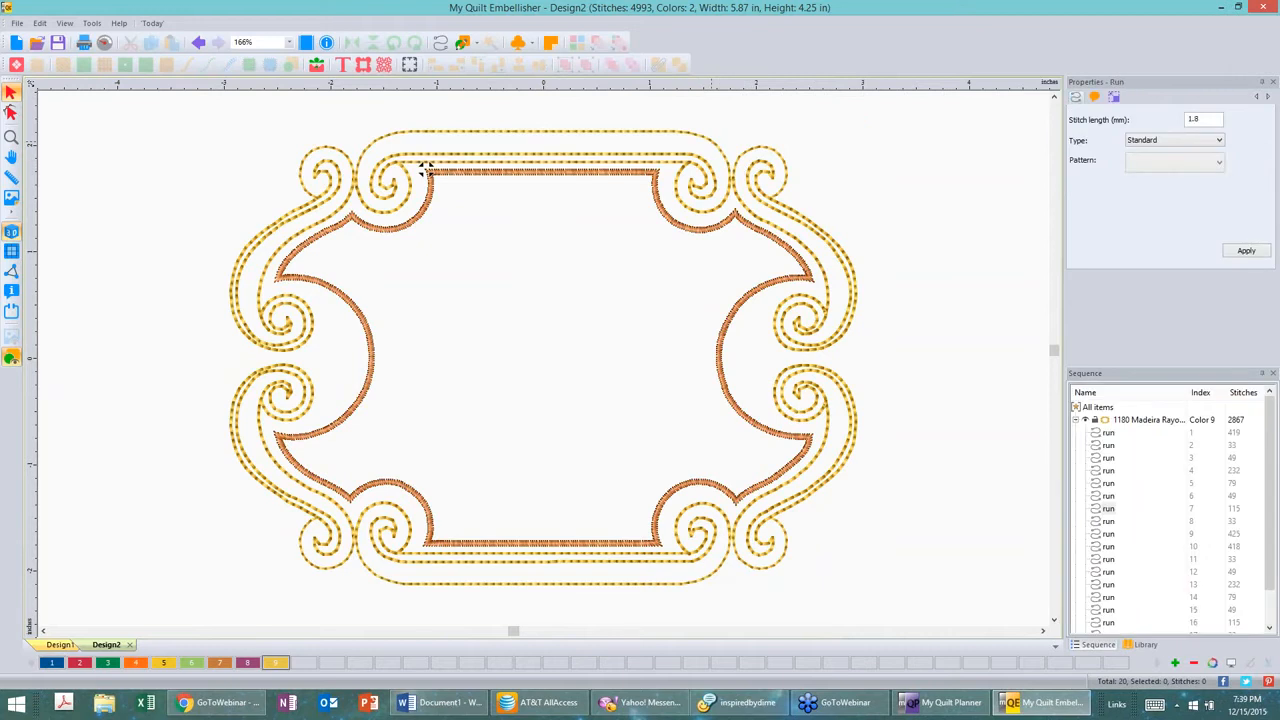
# Step: Inspect individual running-stitch pieces of the border and collapse the sequence list
pyautogui.click(425, 168)
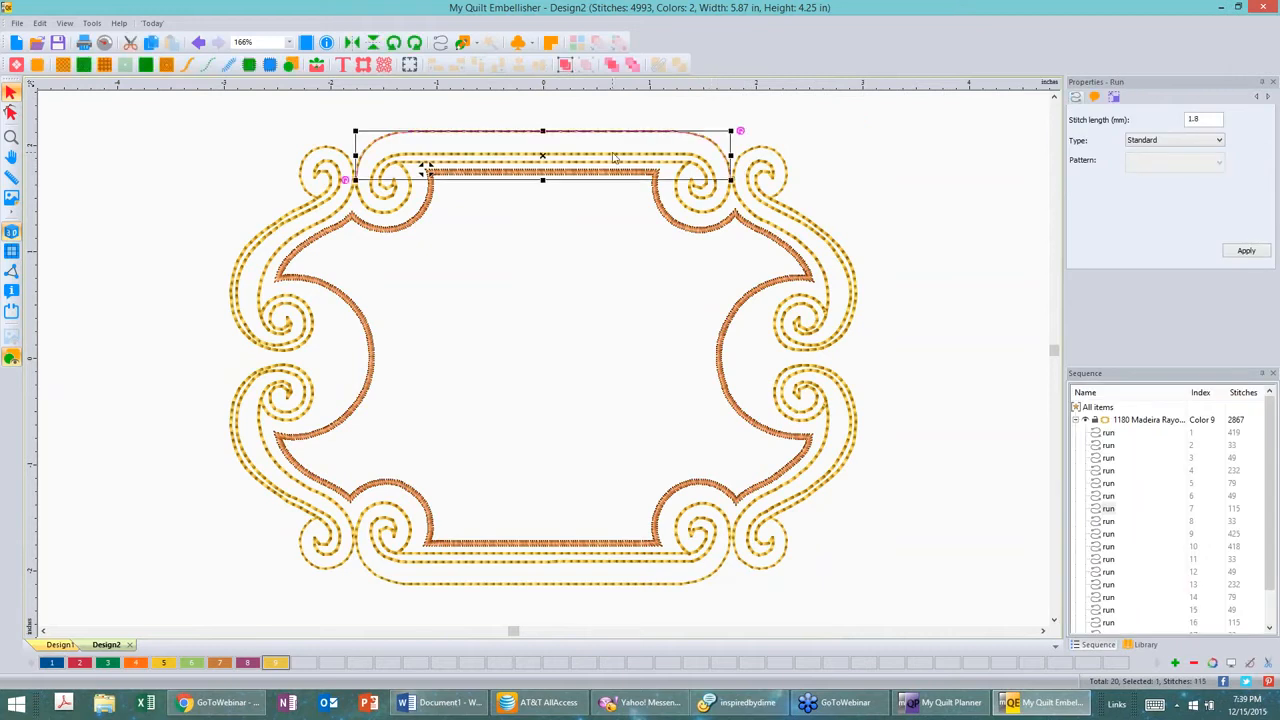
pyautogui.click(697, 190)
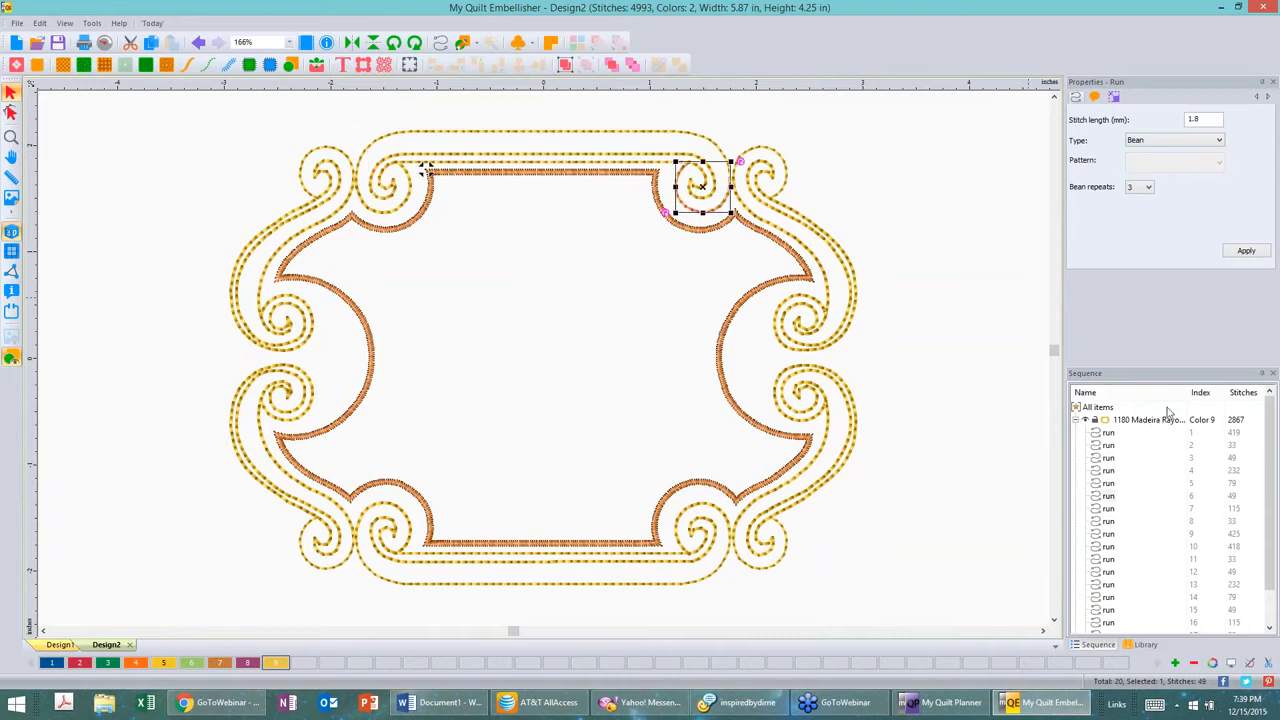
pyautogui.press('ctrl')
pyautogui.click(1148, 473)
pyautogui.rightClick(1163, 445)
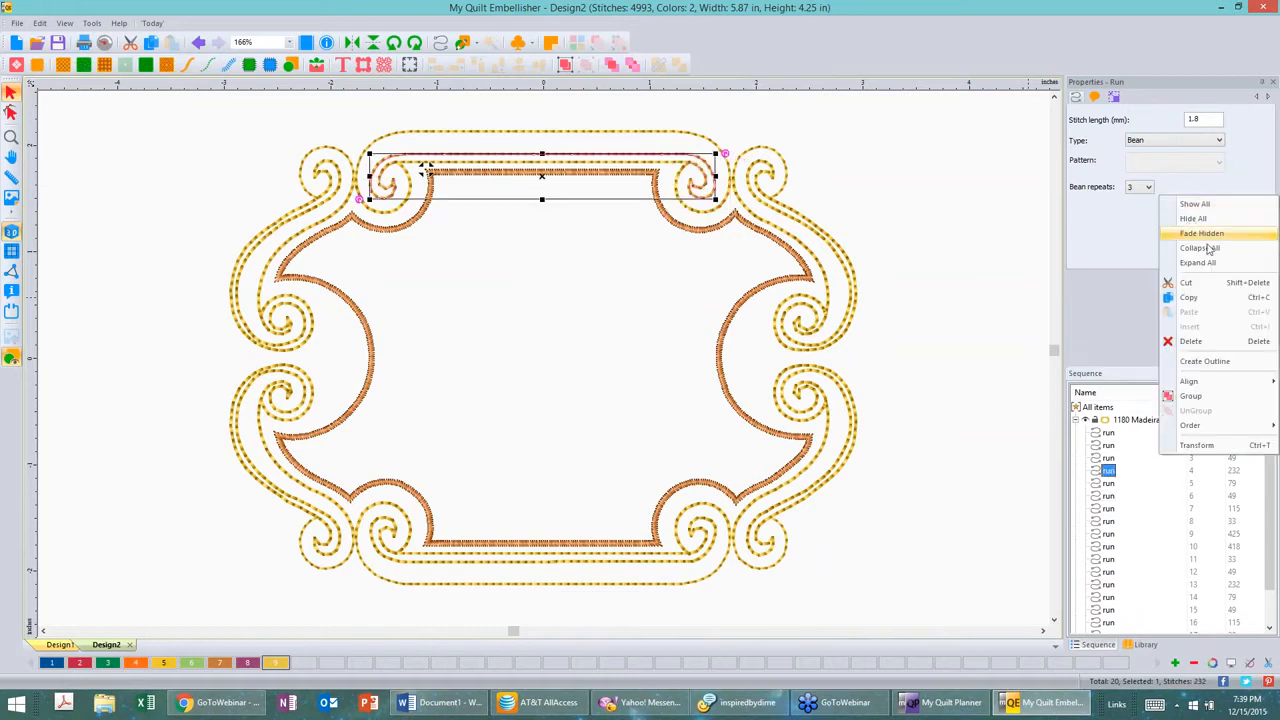
pyautogui.click(1208, 250)
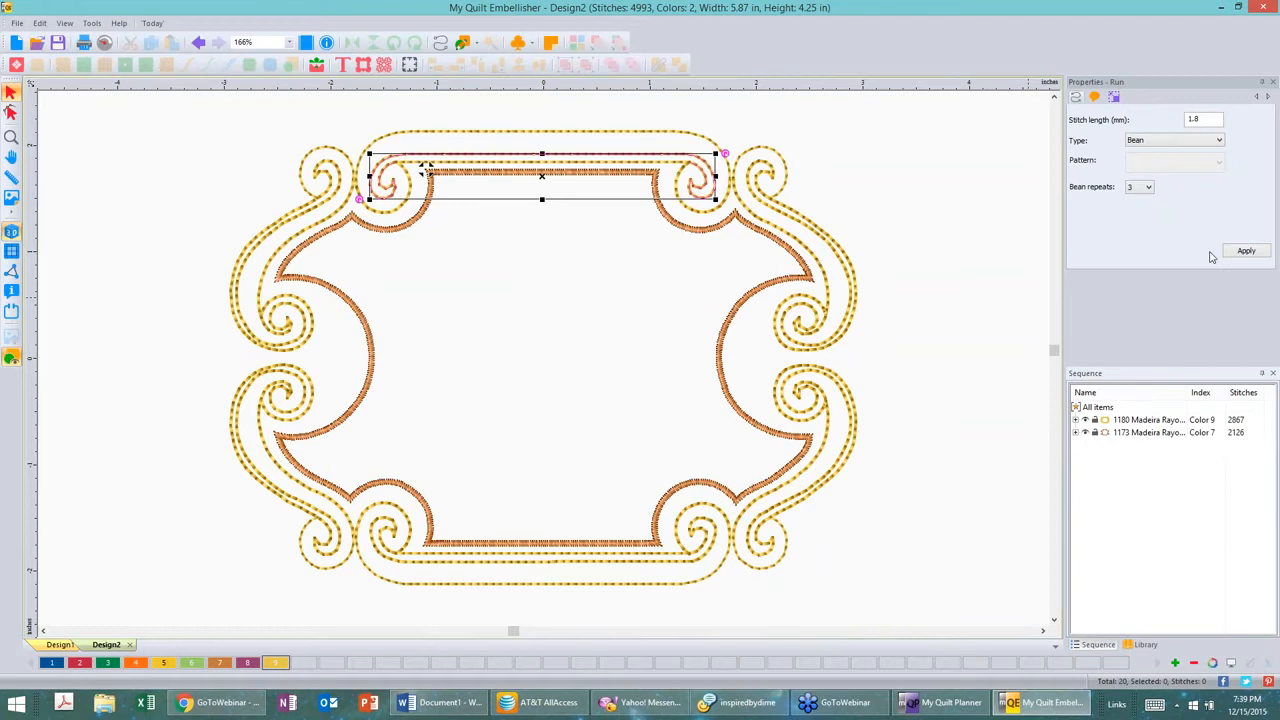
# Step: Recolor the outer running-stitch color group to color 1, Madeira 1134 Royal Blue
pyautogui.click(1146, 421)
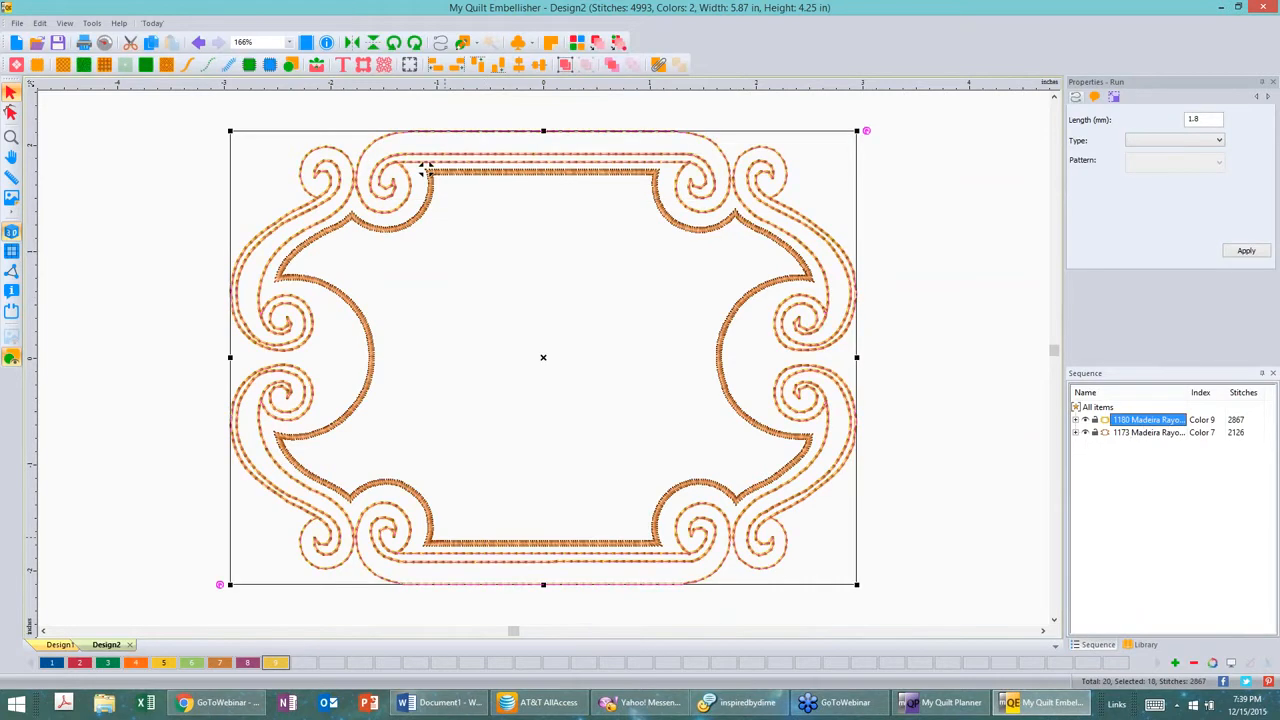
pyautogui.click(52, 664)
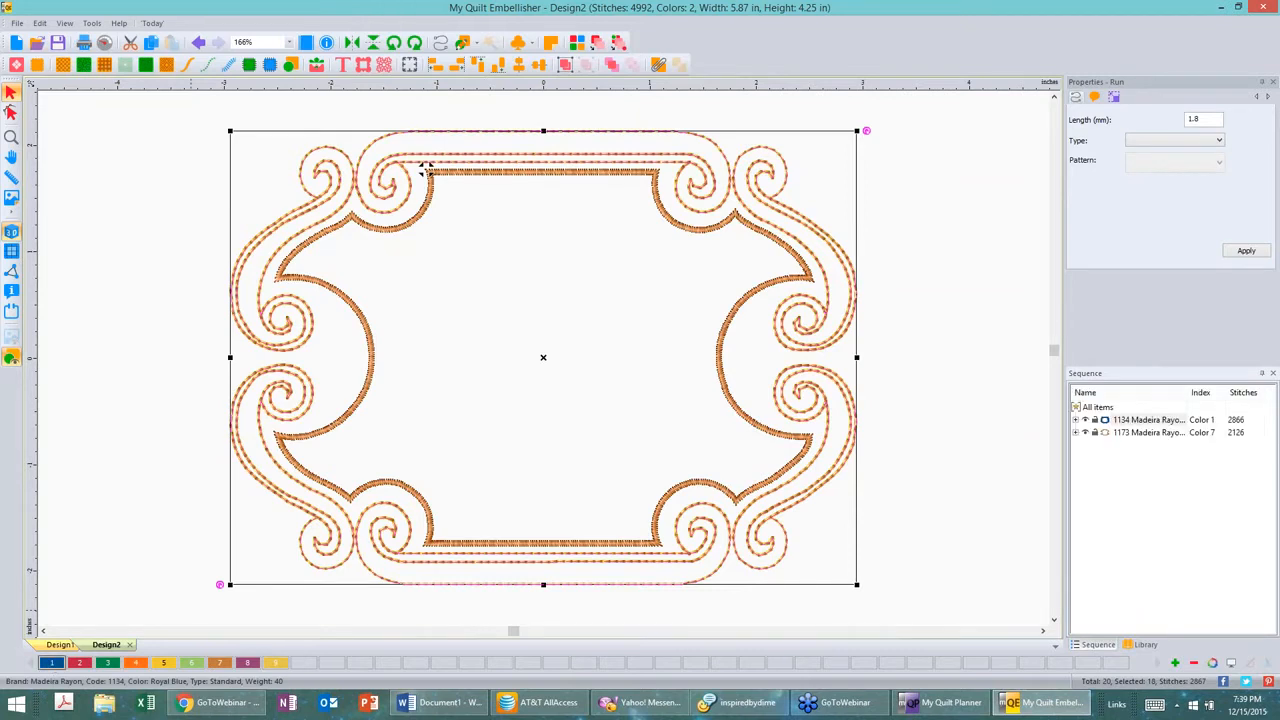
pyautogui.click(210, 442)
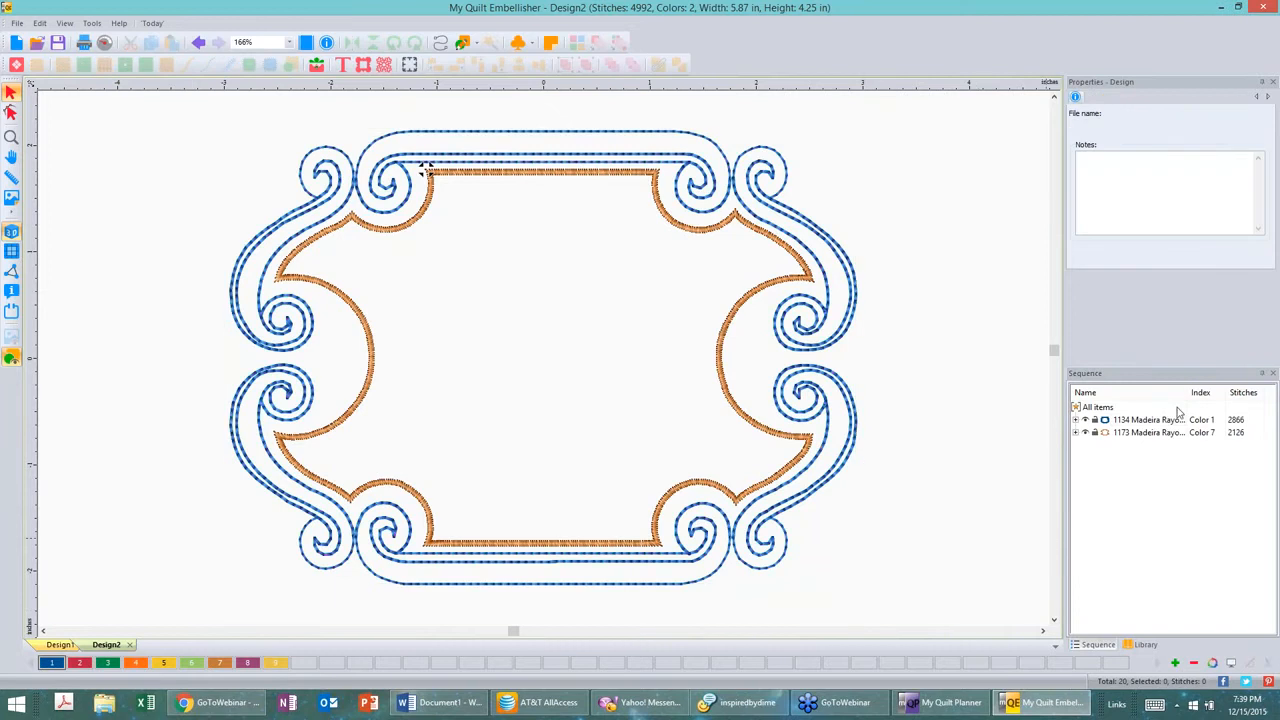
# Step: Set the stitch length of the blue running-stitch group to 2.3 mm
pyautogui.click(1150, 419)
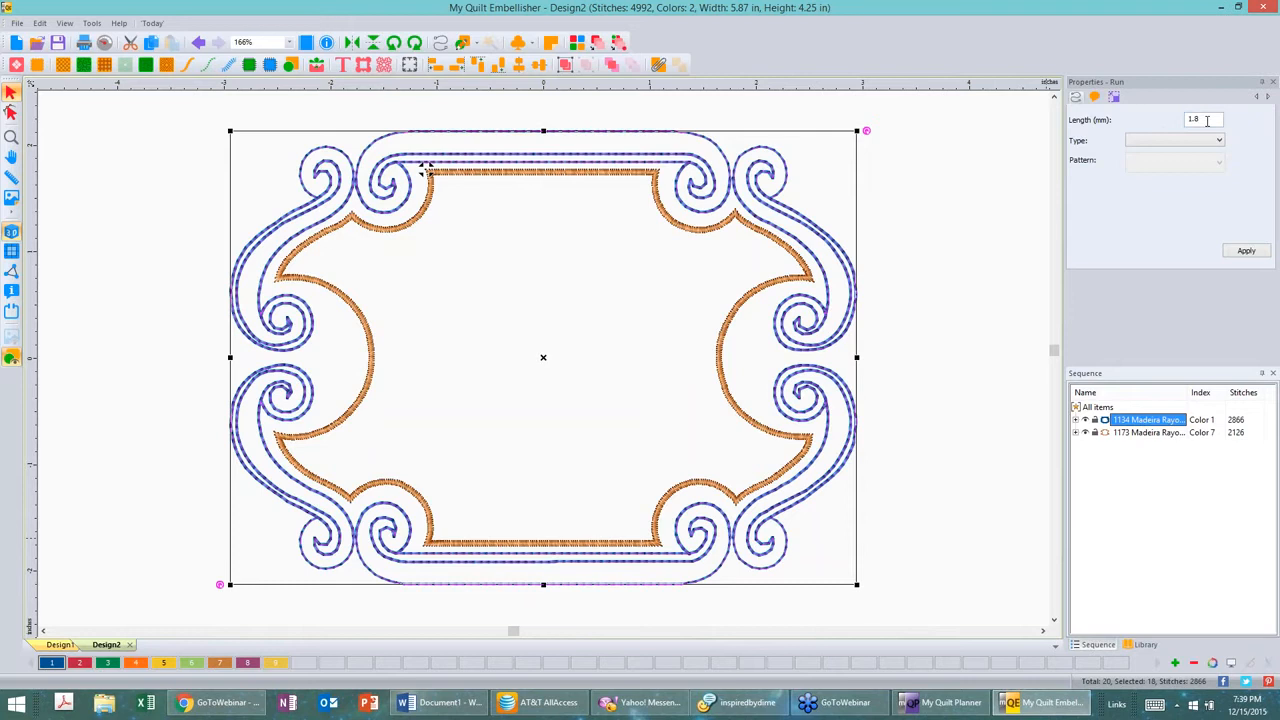
pyautogui.moveTo(1200, 119); pyautogui.dragTo(1175, 113)
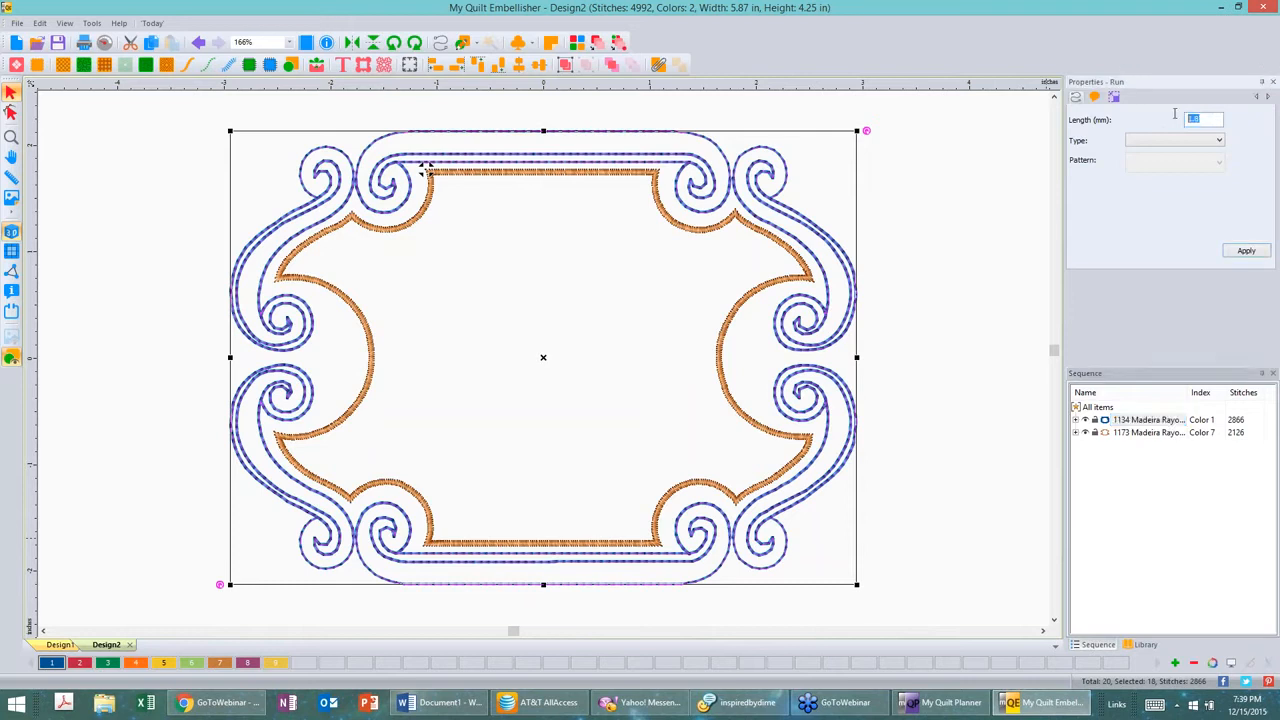
pyautogui.write('2.3')
pyautogui.click(1246, 251)
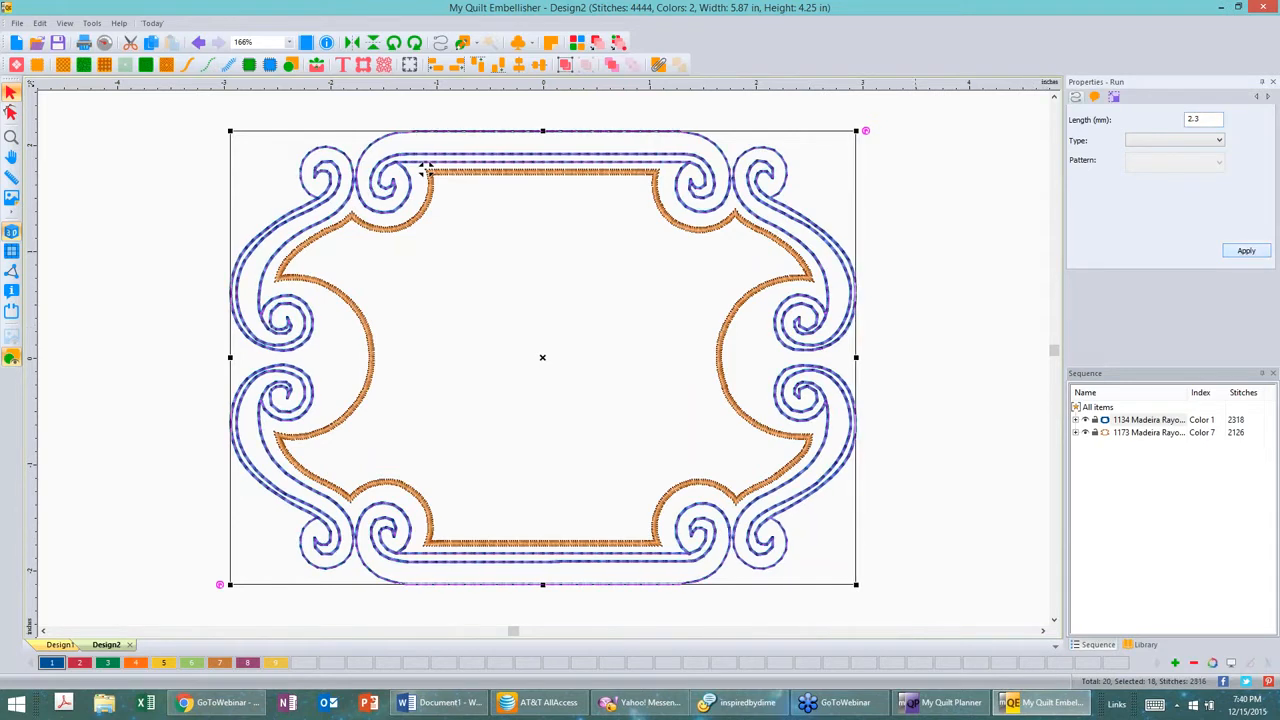
pyautogui.click(938, 202)
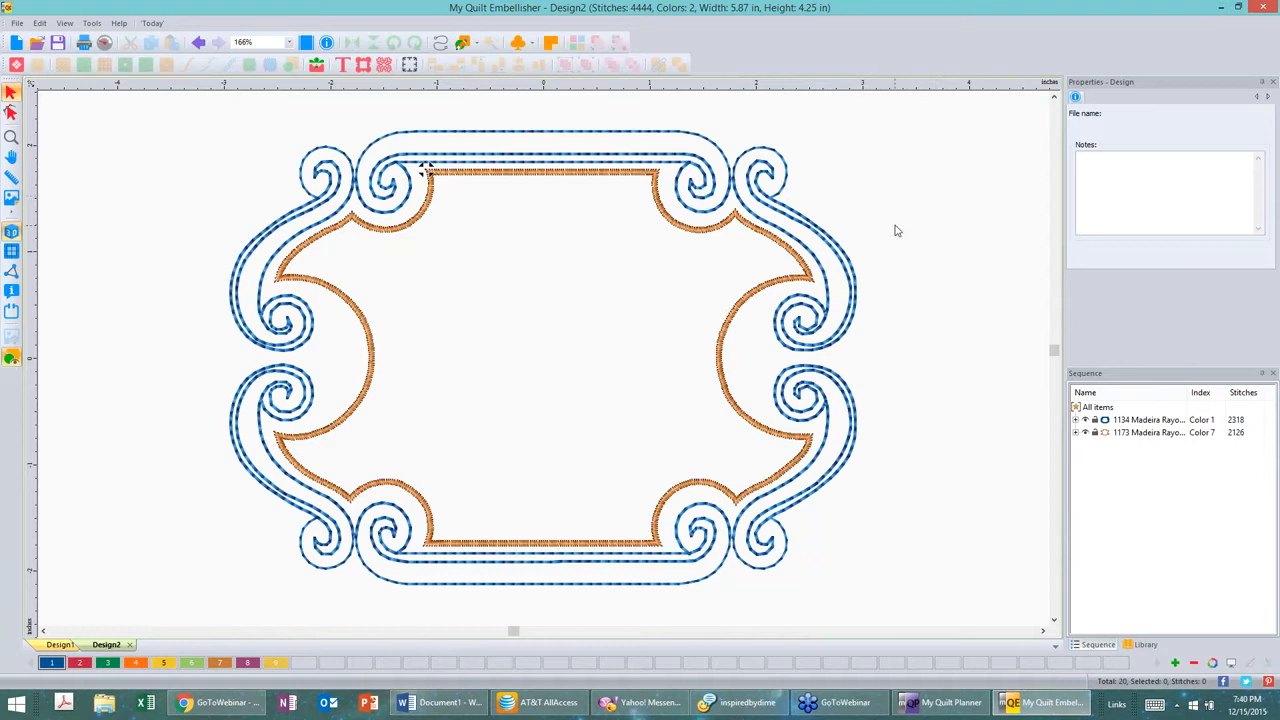
# Step: Select the inner satin border and set its width to 2 mm
pyautogui.click(773, 246)
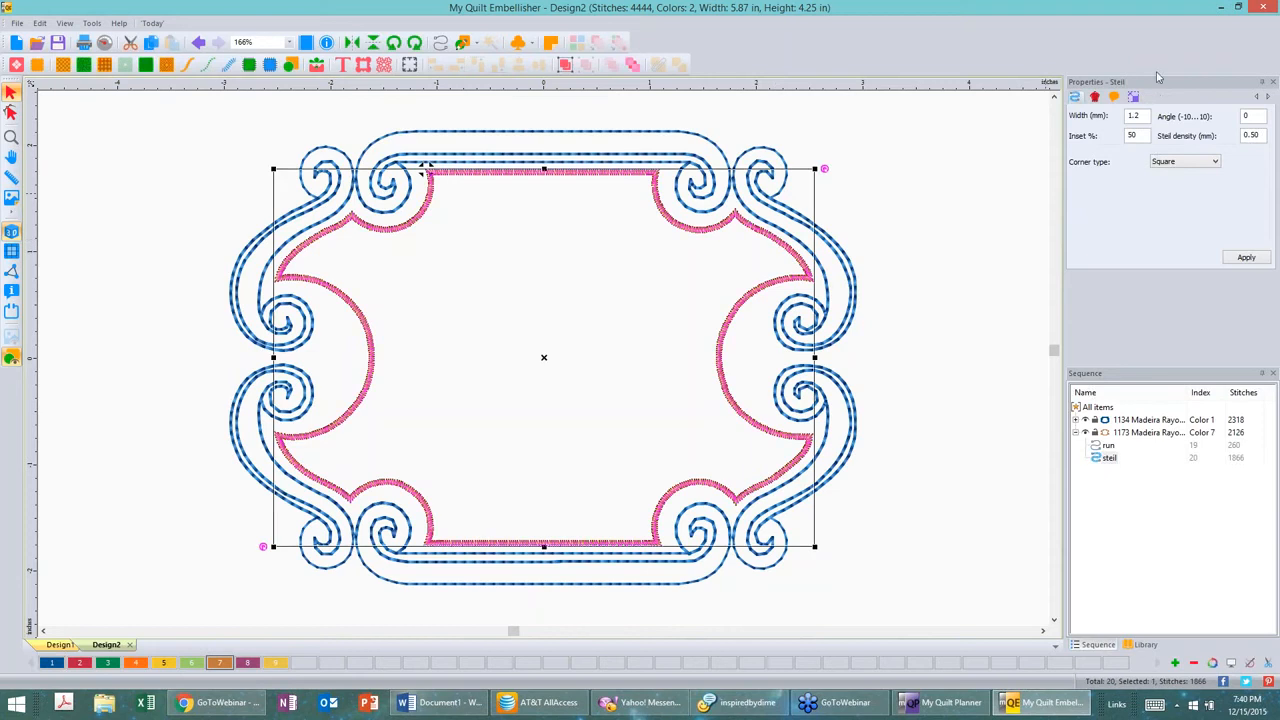
pyautogui.moveTo(1147, 116); pyautogui.dragTo(1127, 116)
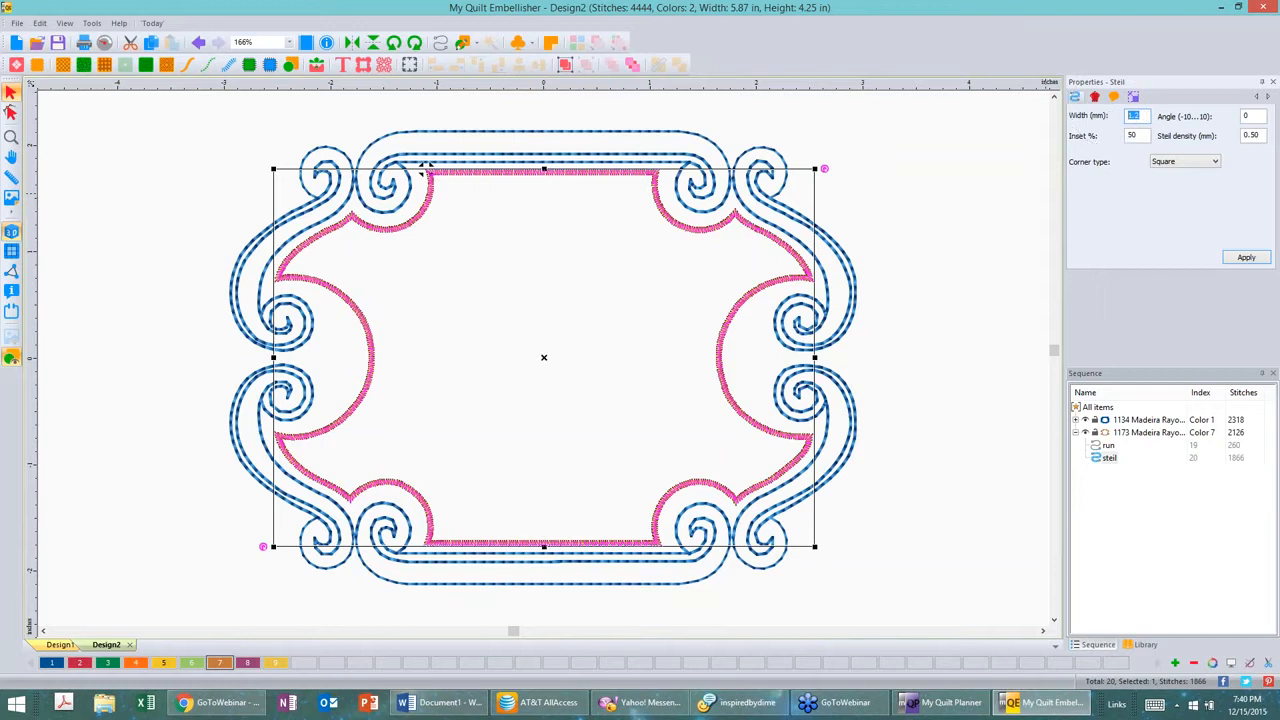
pyautogui.write('2.')
pyautogui.click(1247, 258)
pyautogui.click(943, 151)
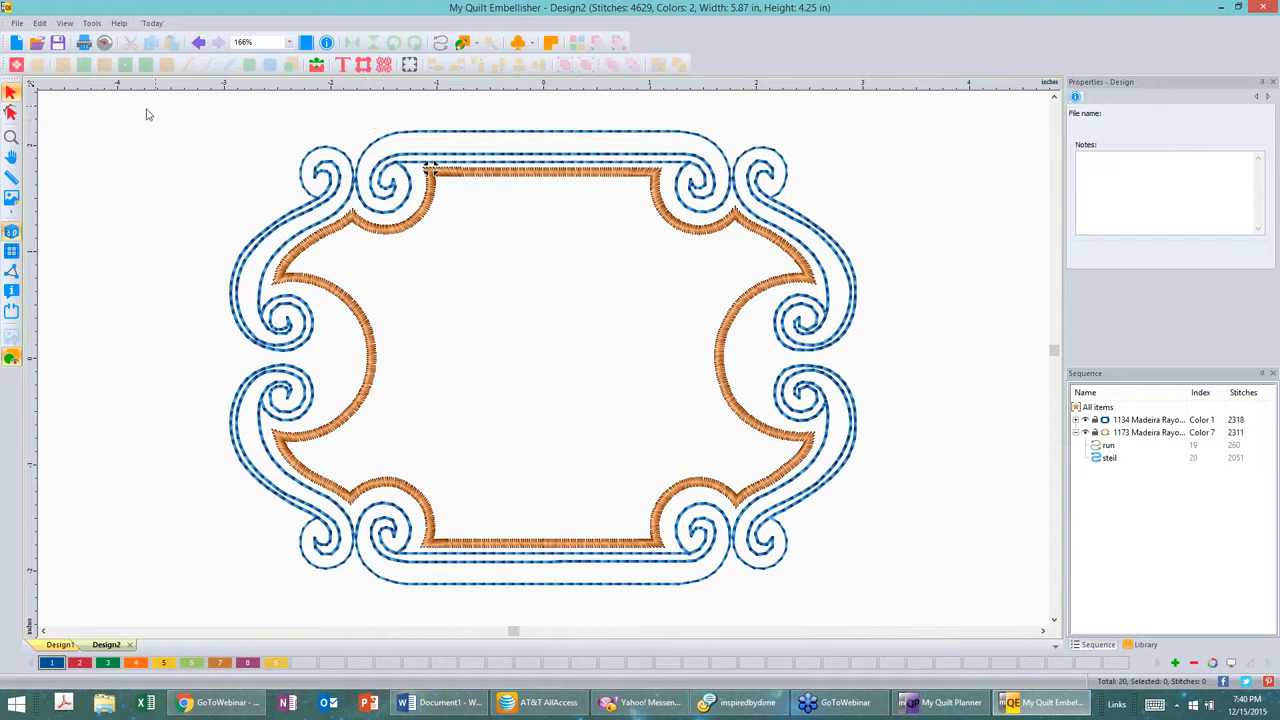
# Step: Change the stitch type of the blue running-stitch color group to Bean and apply it
pyautogui.click(481, 133)
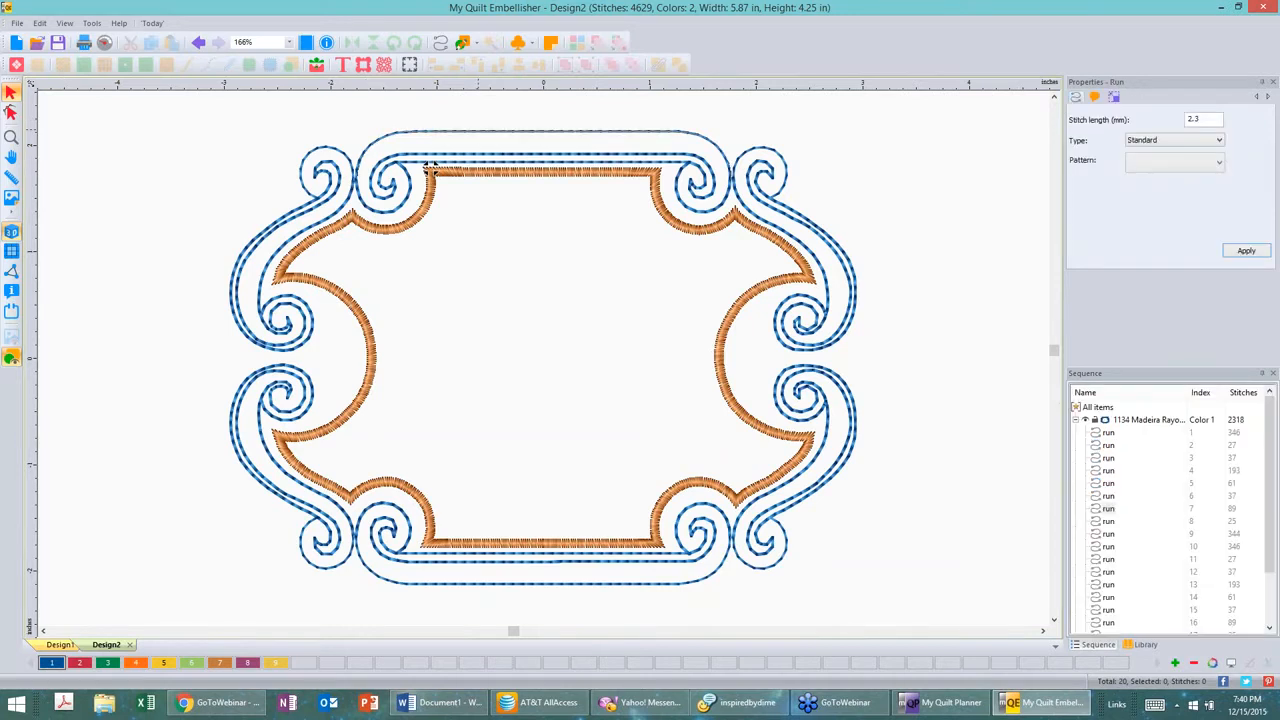
pyautogui.click(429, 167)
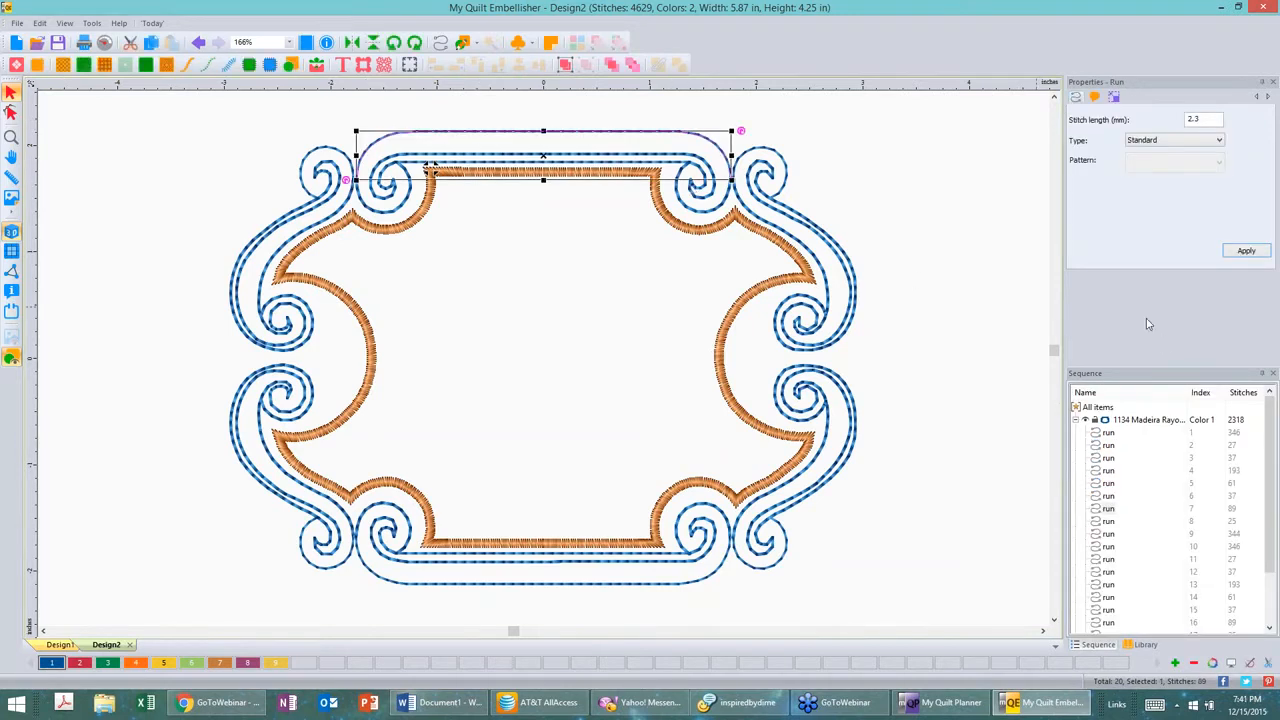
pyautogui.click(1156, 422)
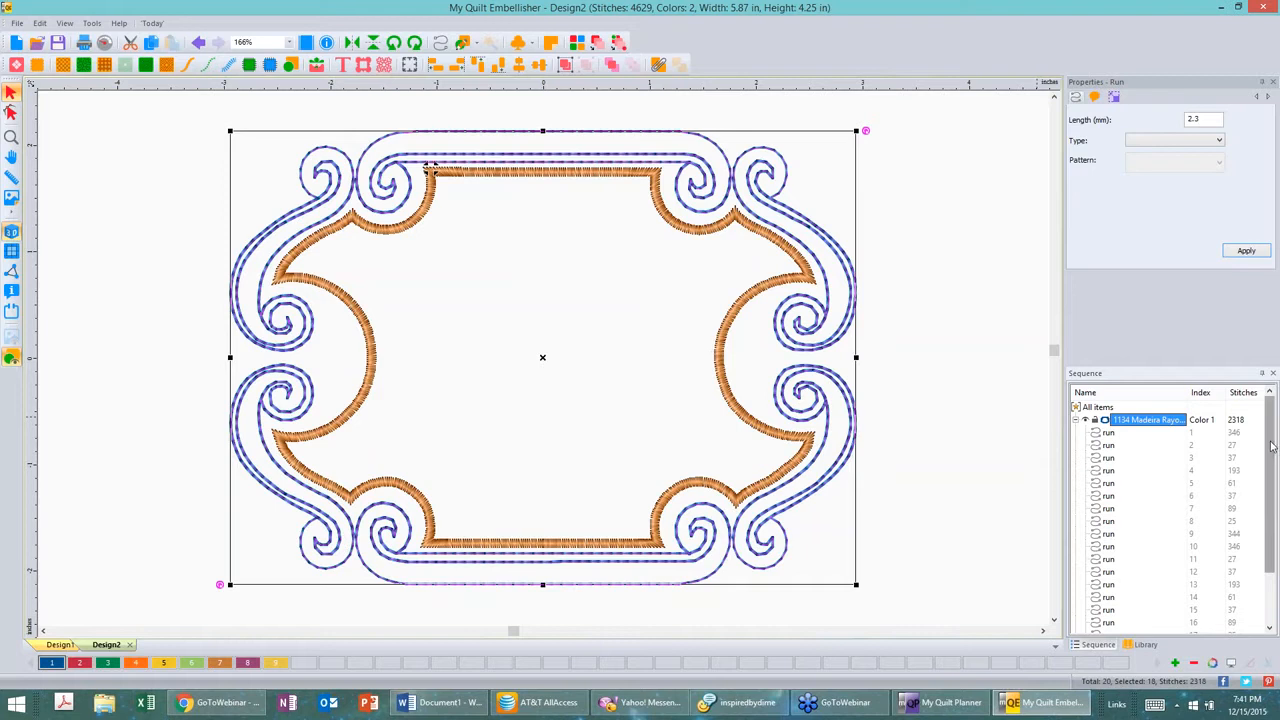
pyautogui.scroll(-3, 1271, 447)
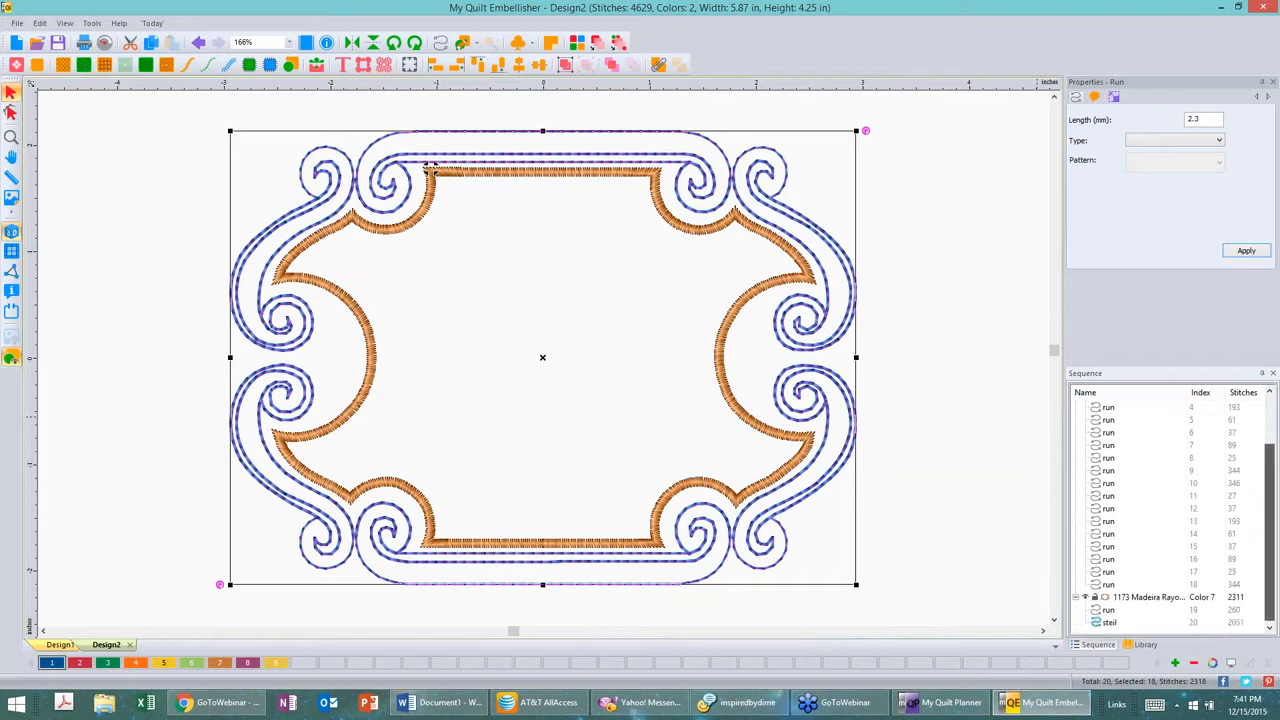
pyautogui.scroll(5, 1271, 447)
pyautogui.click(1227, 419)
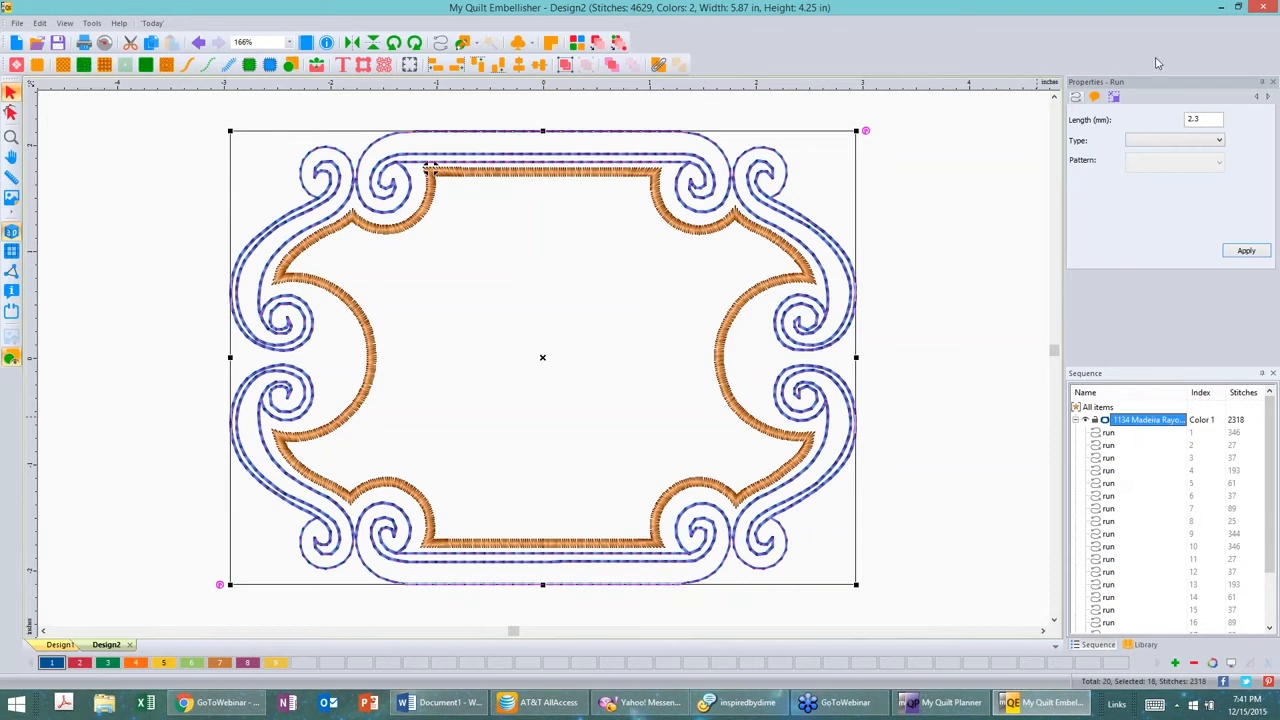
pyautogui.click(1219, 142)
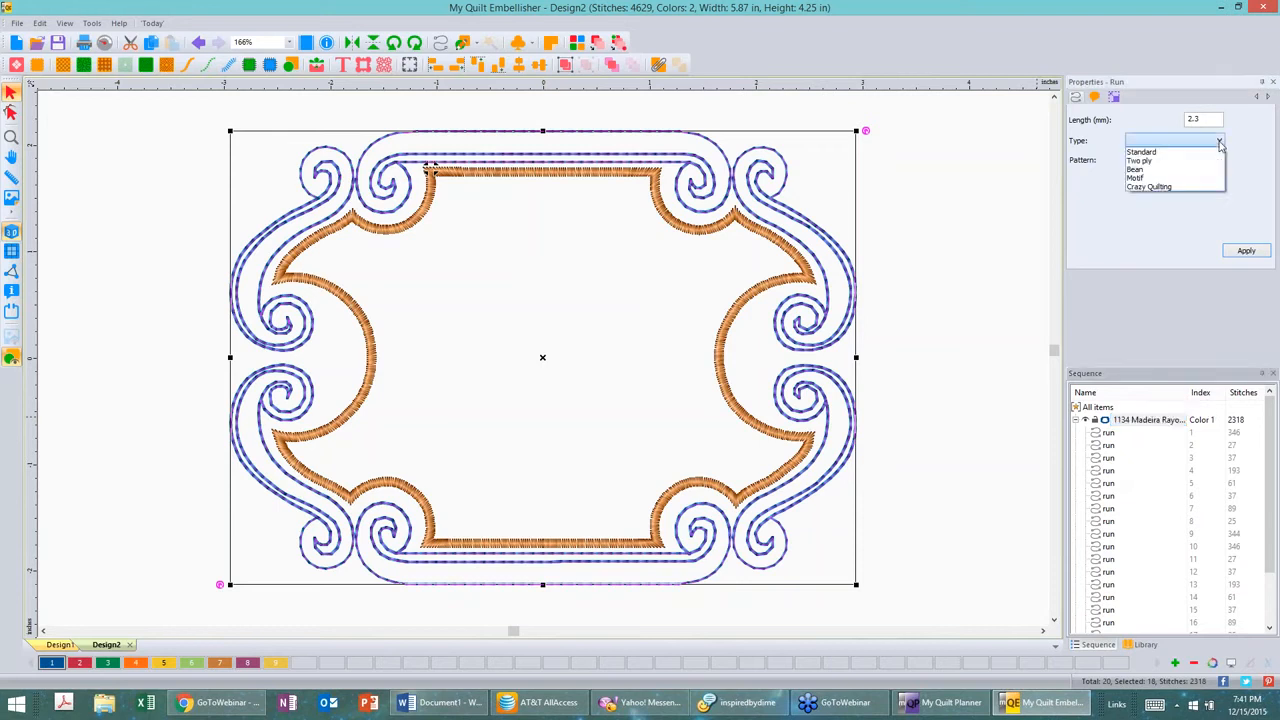
pyautogui.click(1163, 169)
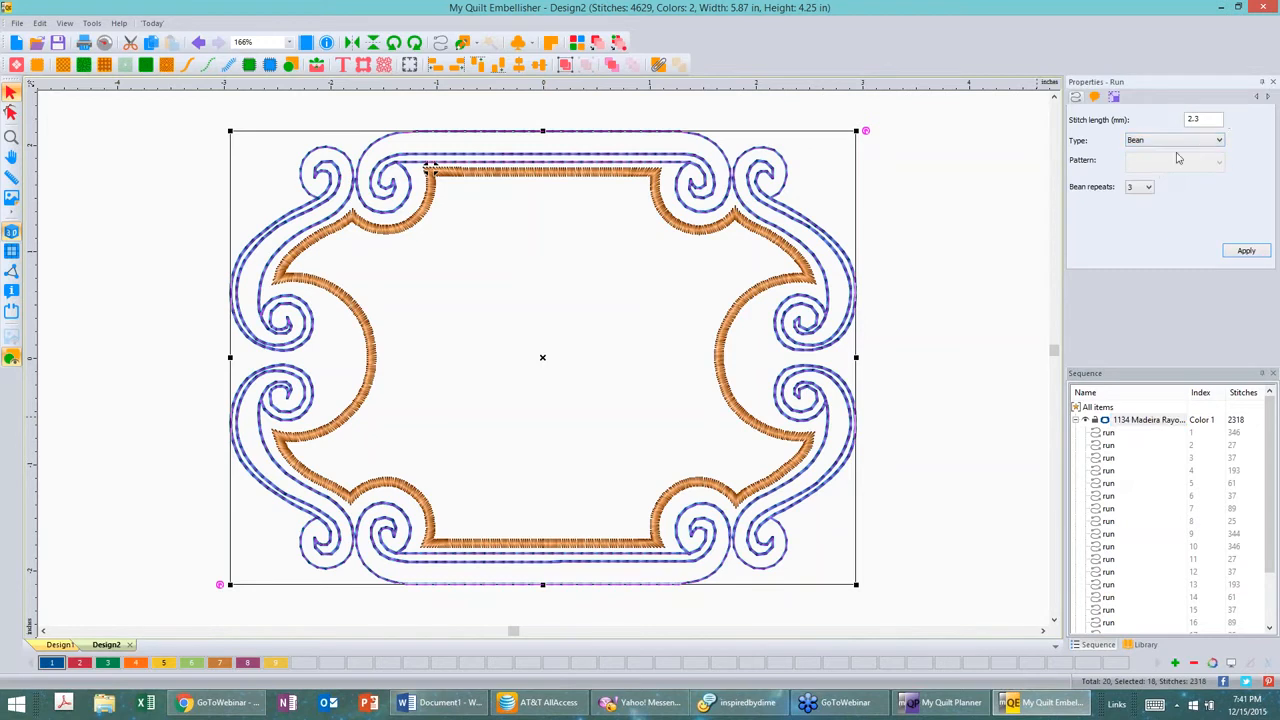
pyautogui.click(1246, 251)
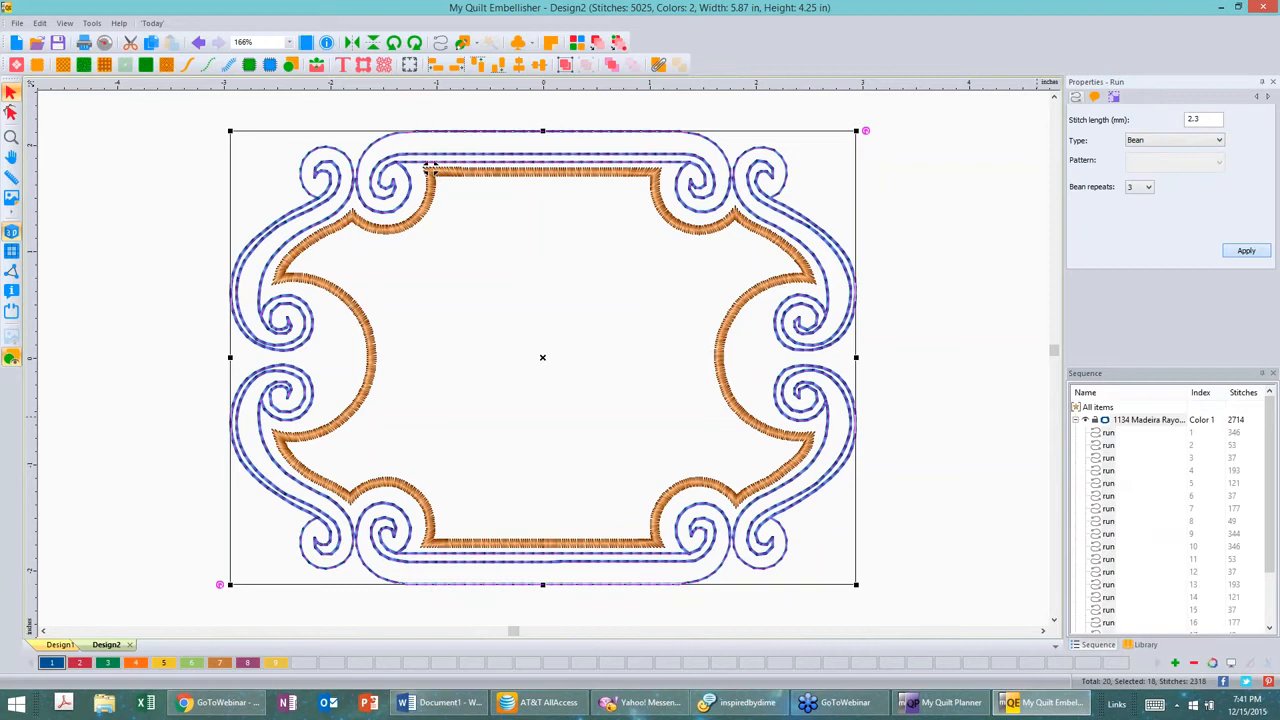
pyautogui.click(990, 200)
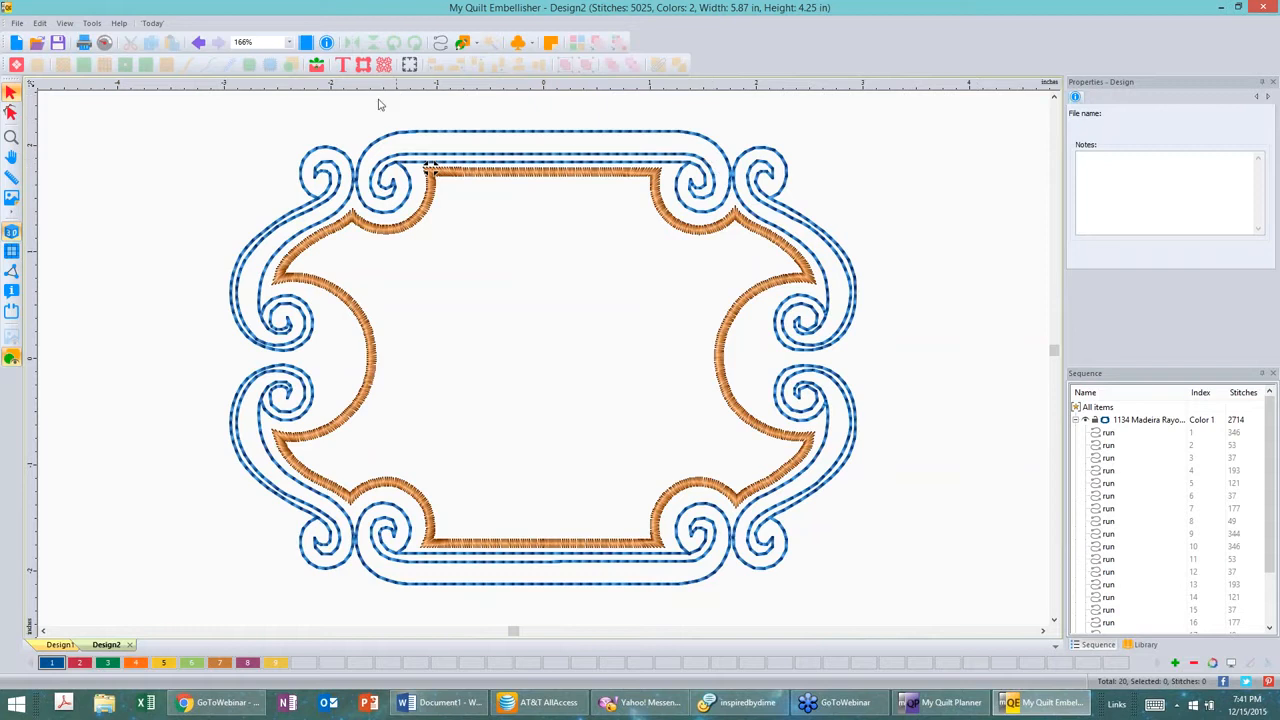
# Step: Review the View settings in the General Options dialog
pyautogui.click(91, 23)
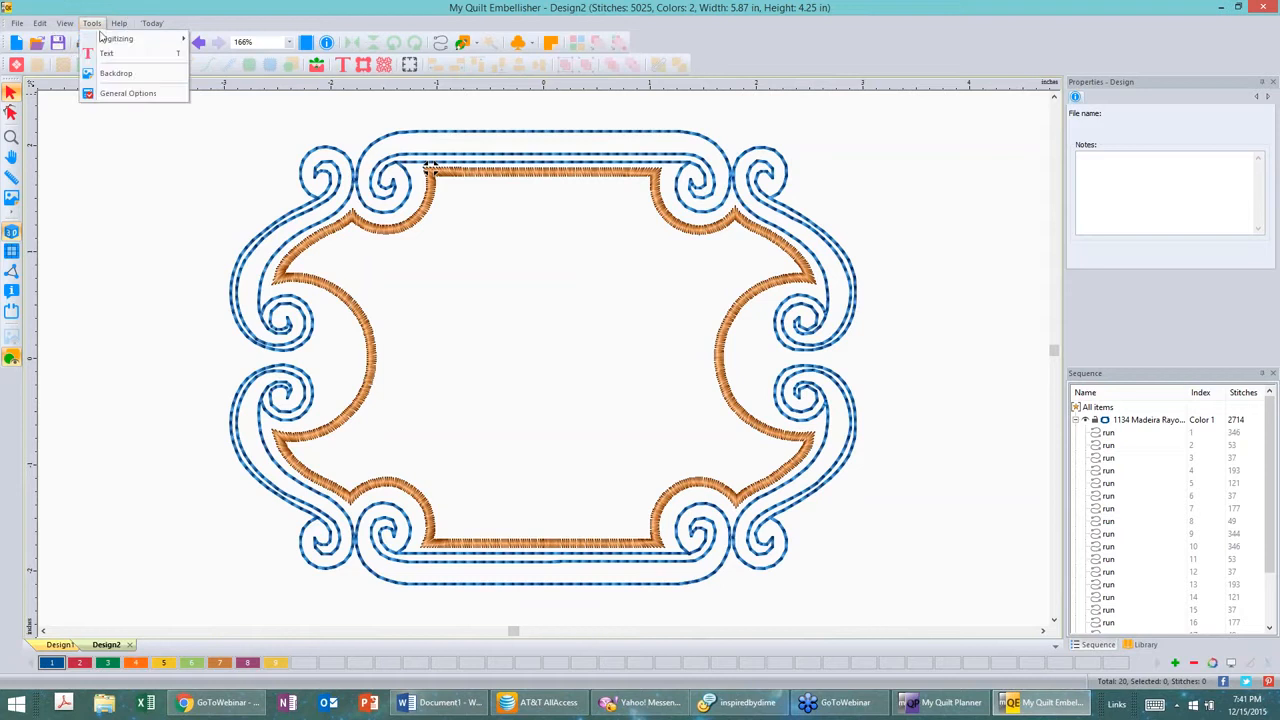
pyautogui.click(141, 94)
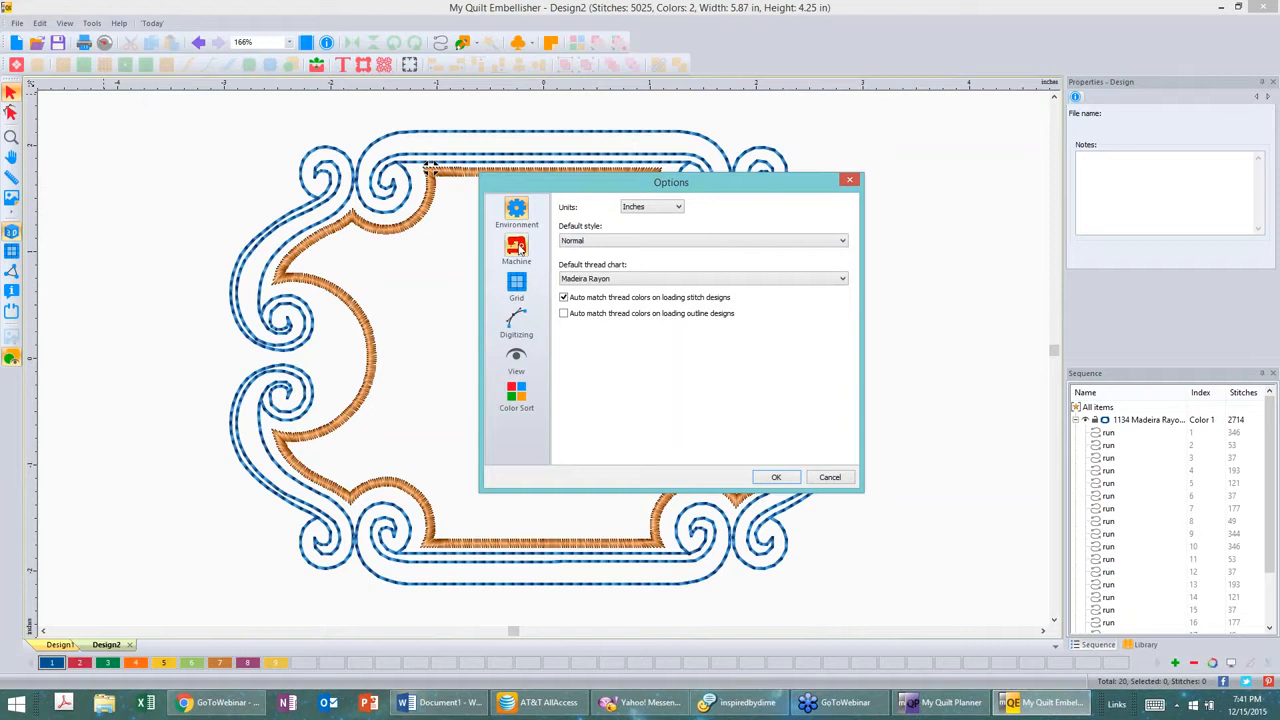
pyautogui.click(517, 358)
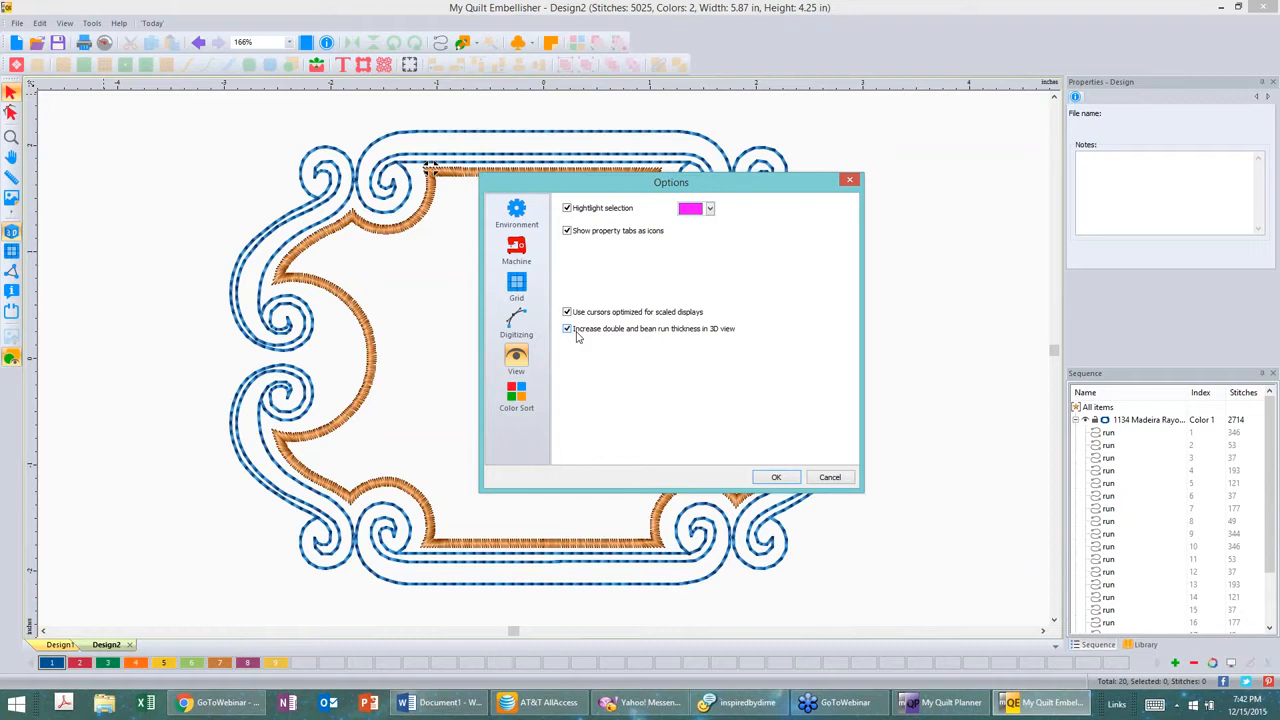
pyautogui.click(777, 478)
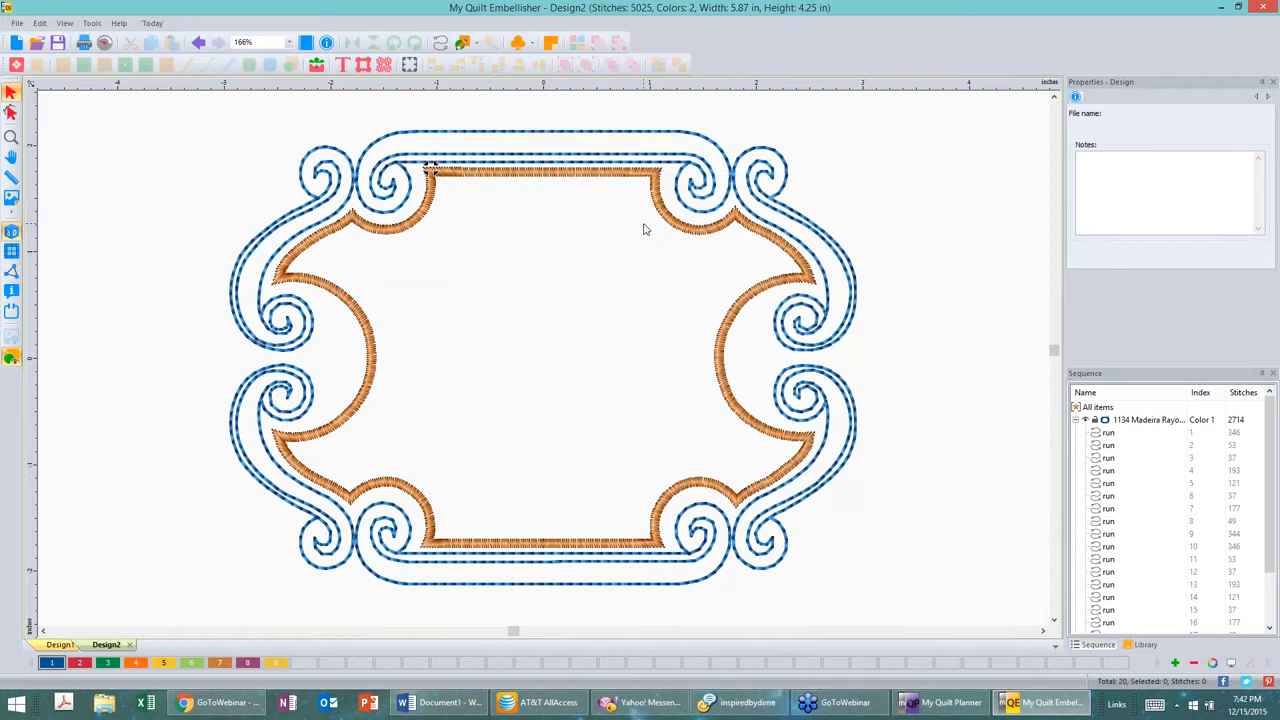
# Step: Set the bean repeats of the blue running-stitch group to 9 and apply
pyautogui.click(617, 136)
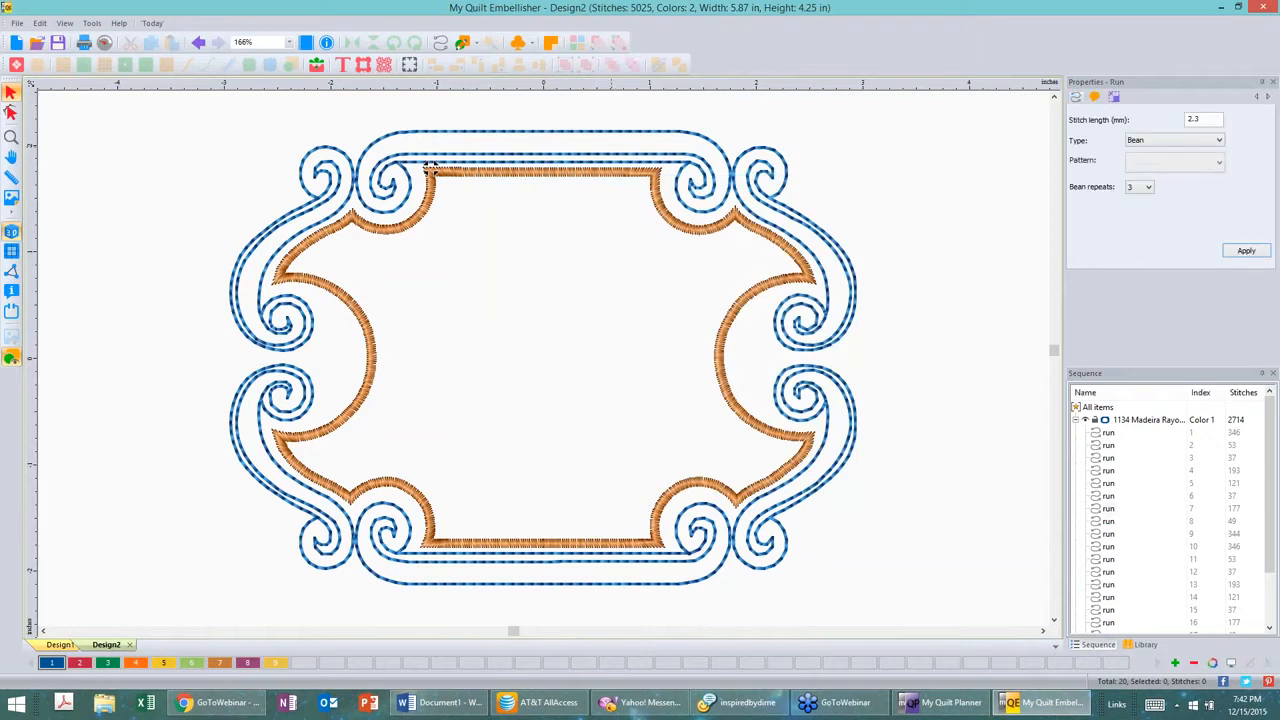
pyautogui.click(1148, 420)
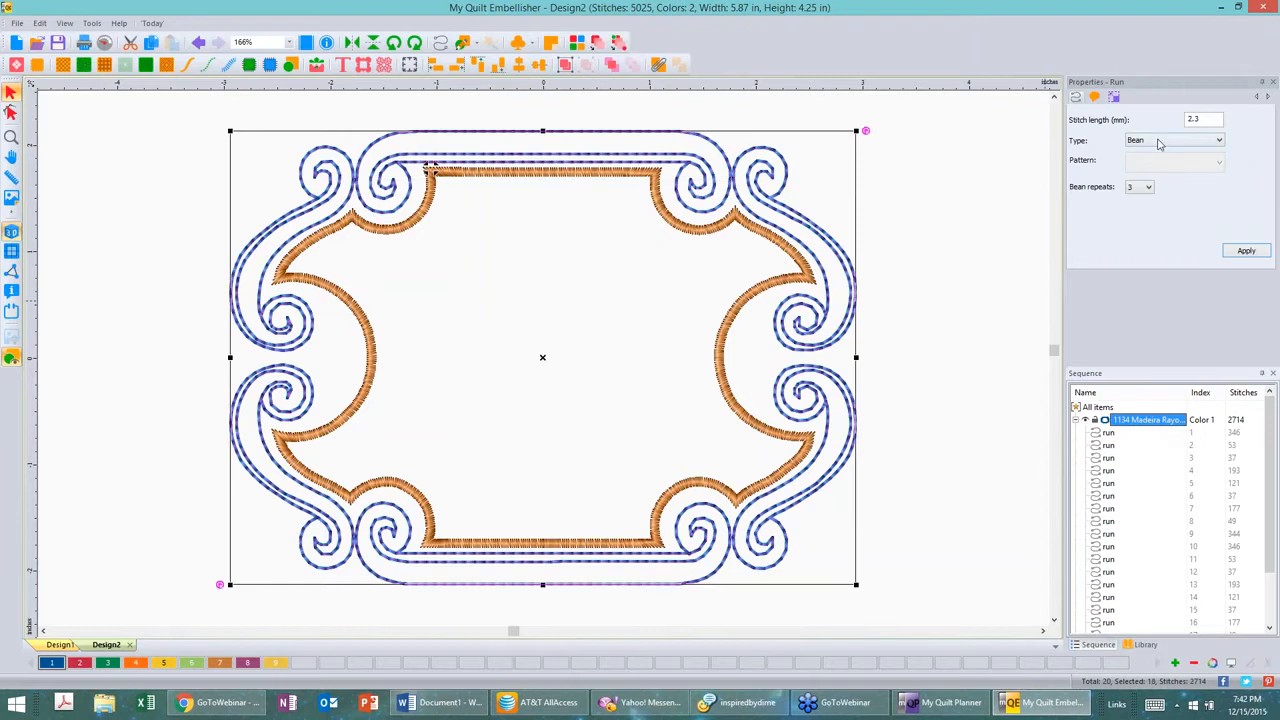
pyautogui.click(1148, 187)
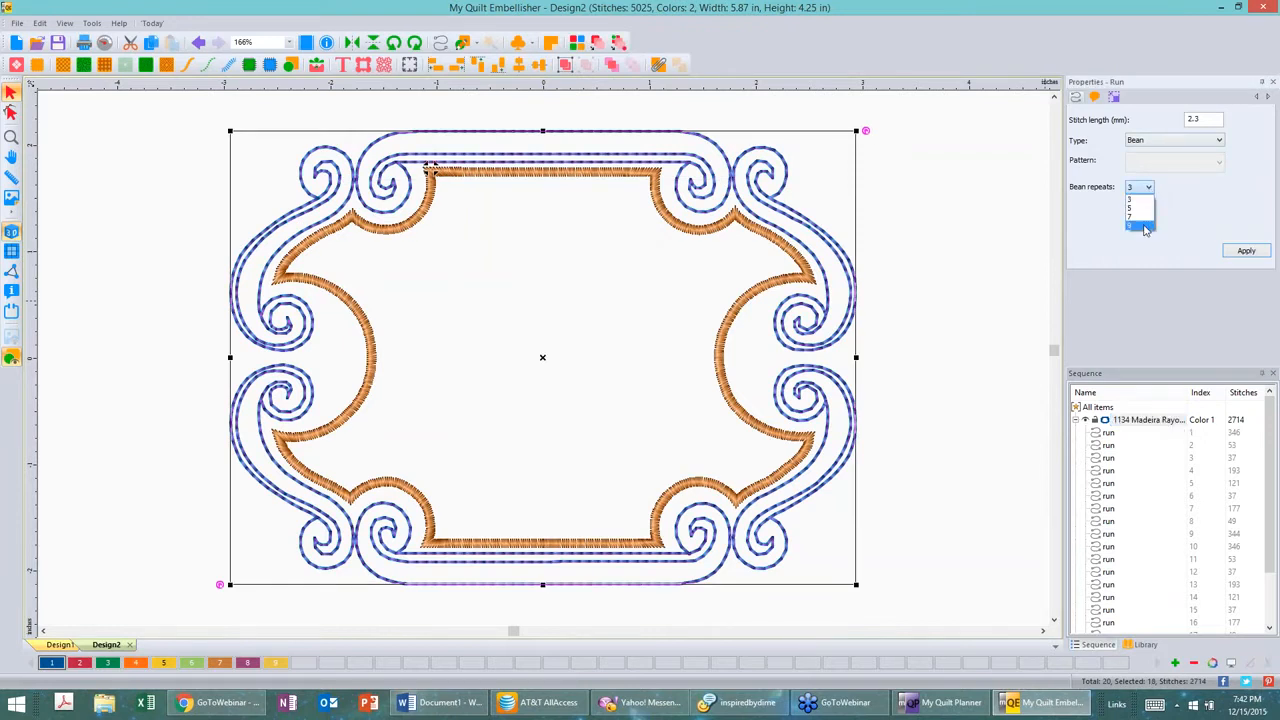
pyautogui.click(1145, 228)
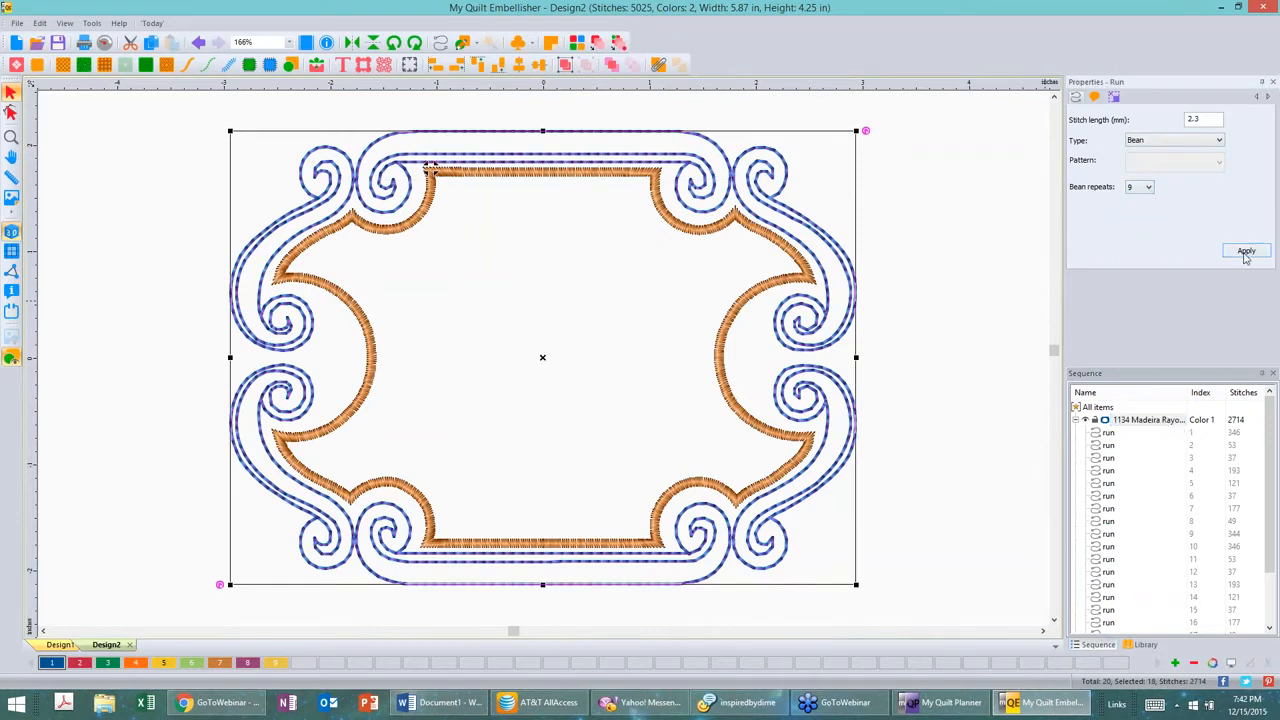
pyautogui.click(1246, 252)
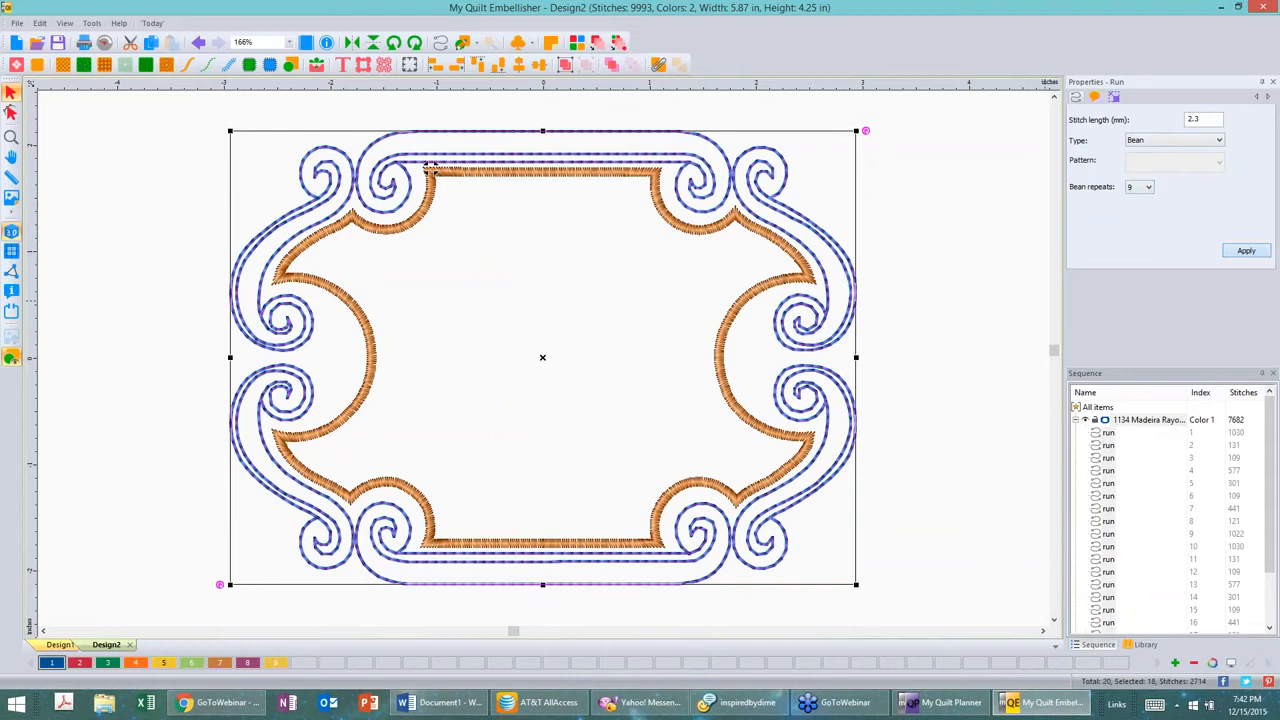
pyautogui.click(996, 213)
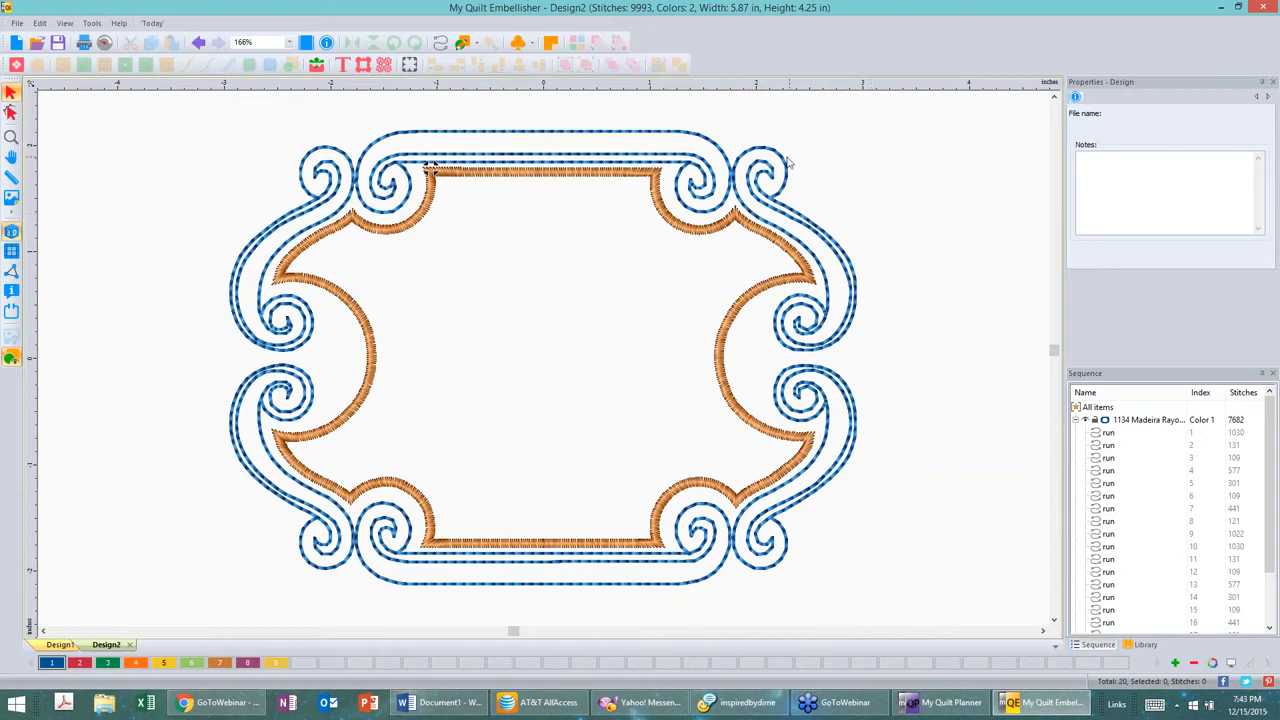
# Step: Set the blue group's stitch length to 3 mm and bean repeats to 7, then apply
pyautogui.click(1175, 428)
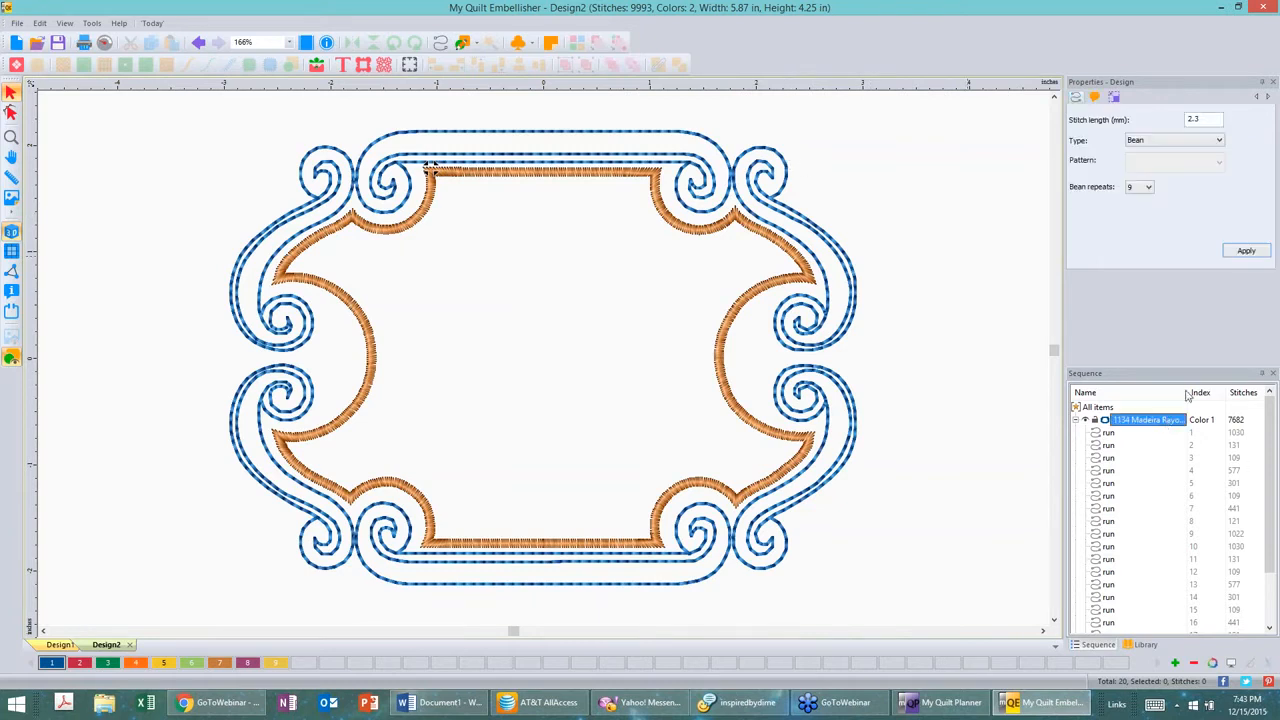
pyautogui.click(1173, 117)
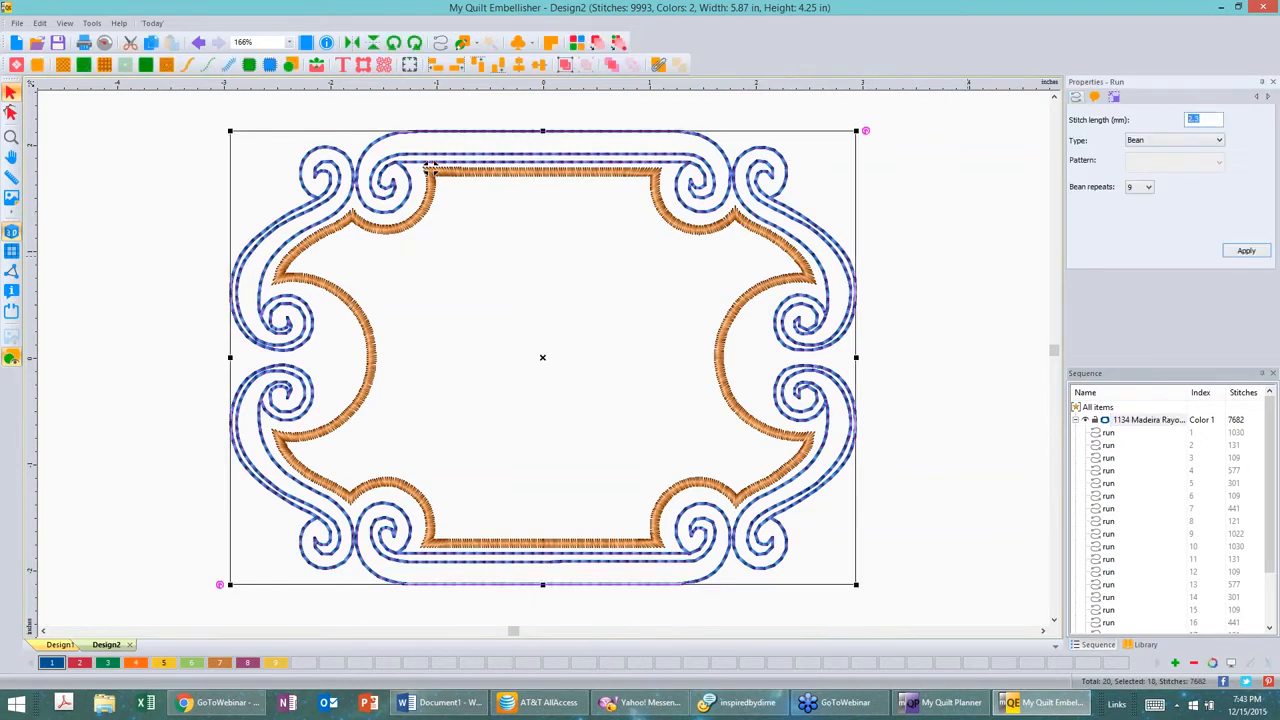
pyautogui.write('3')
pyautogui.click(1148, 188)
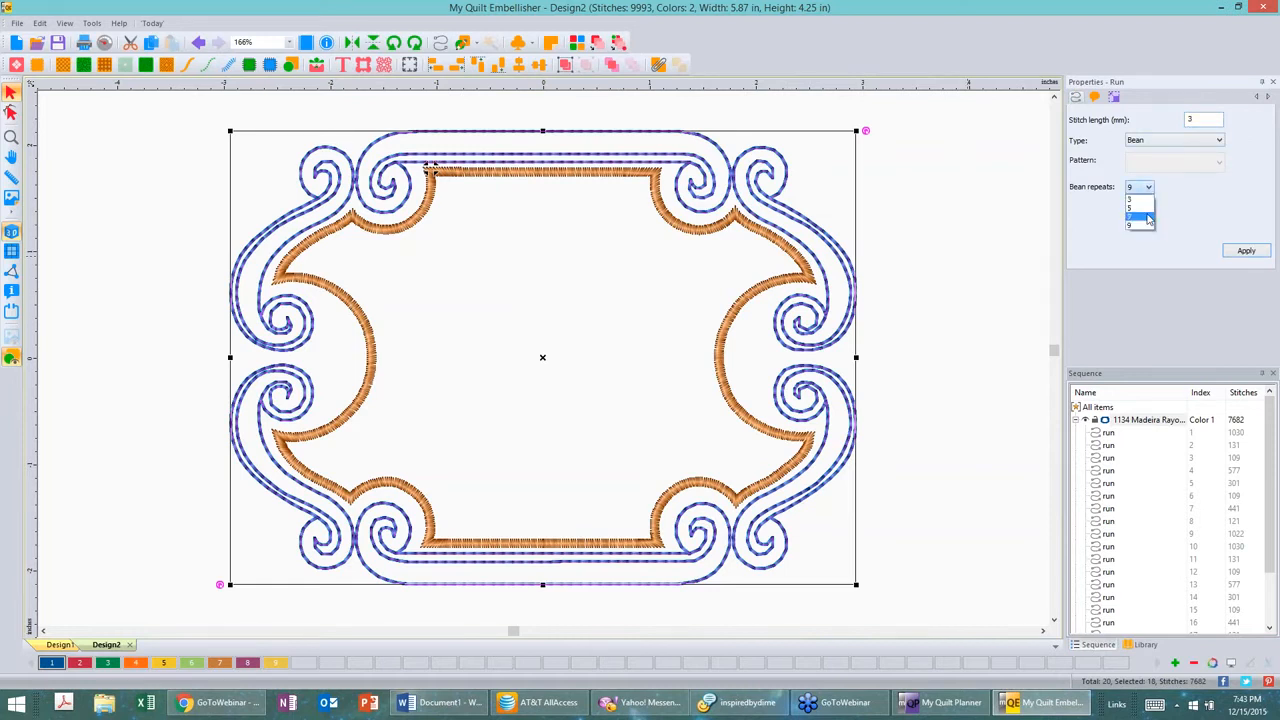
pyautogui.click(1148, 218)
pyautogui.click(1246, 251)
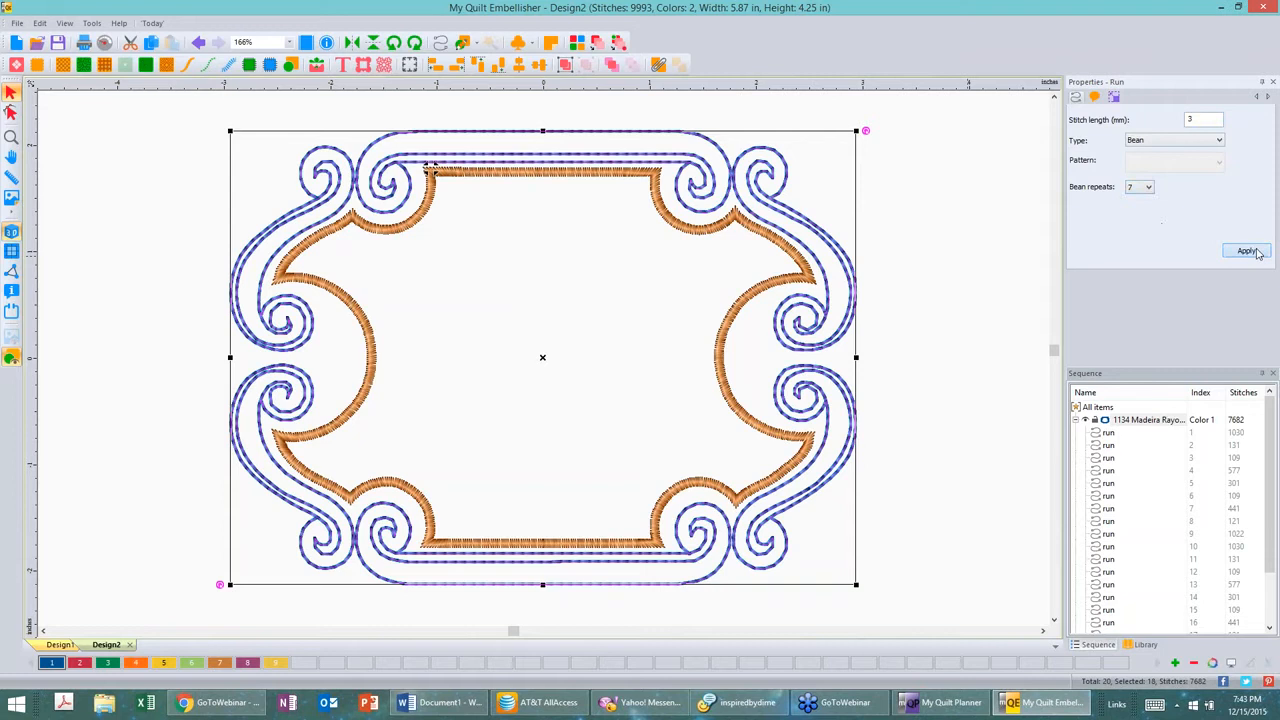
pyautogui.click(985, 198)
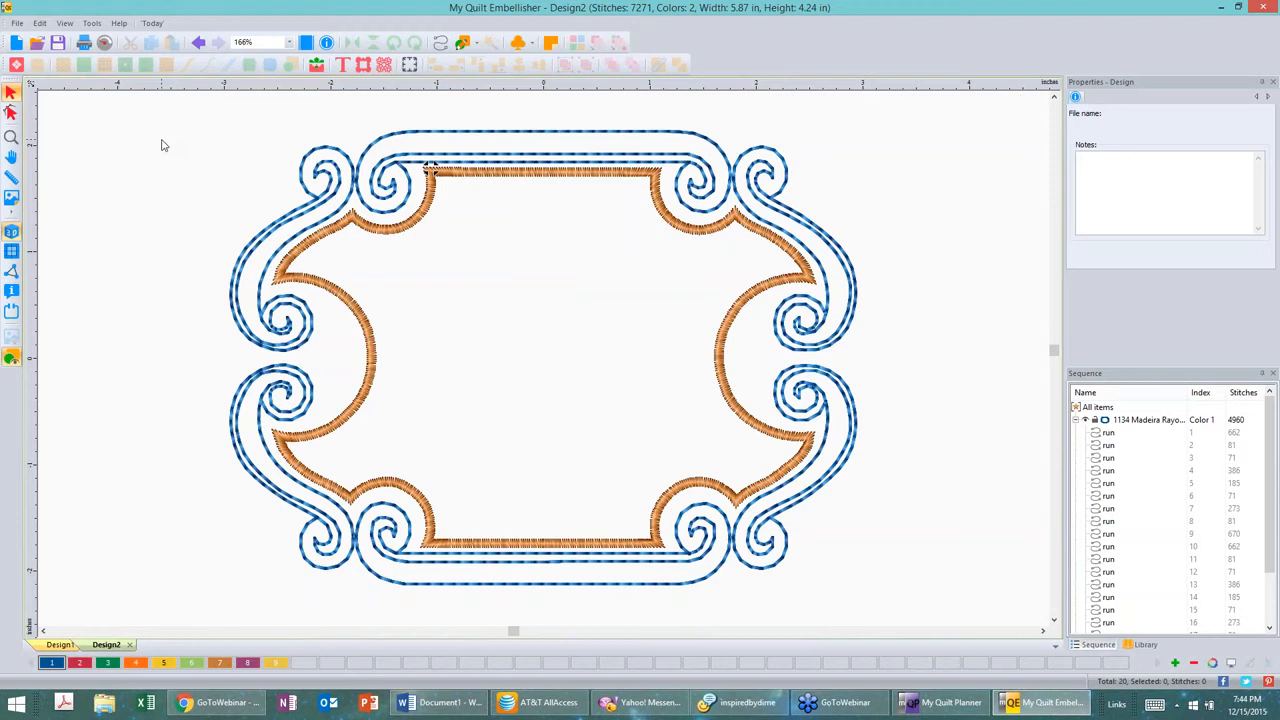
# Step: Create a new design, place a text object on it, and change its text to DN
pyautogui.click(16, 42)
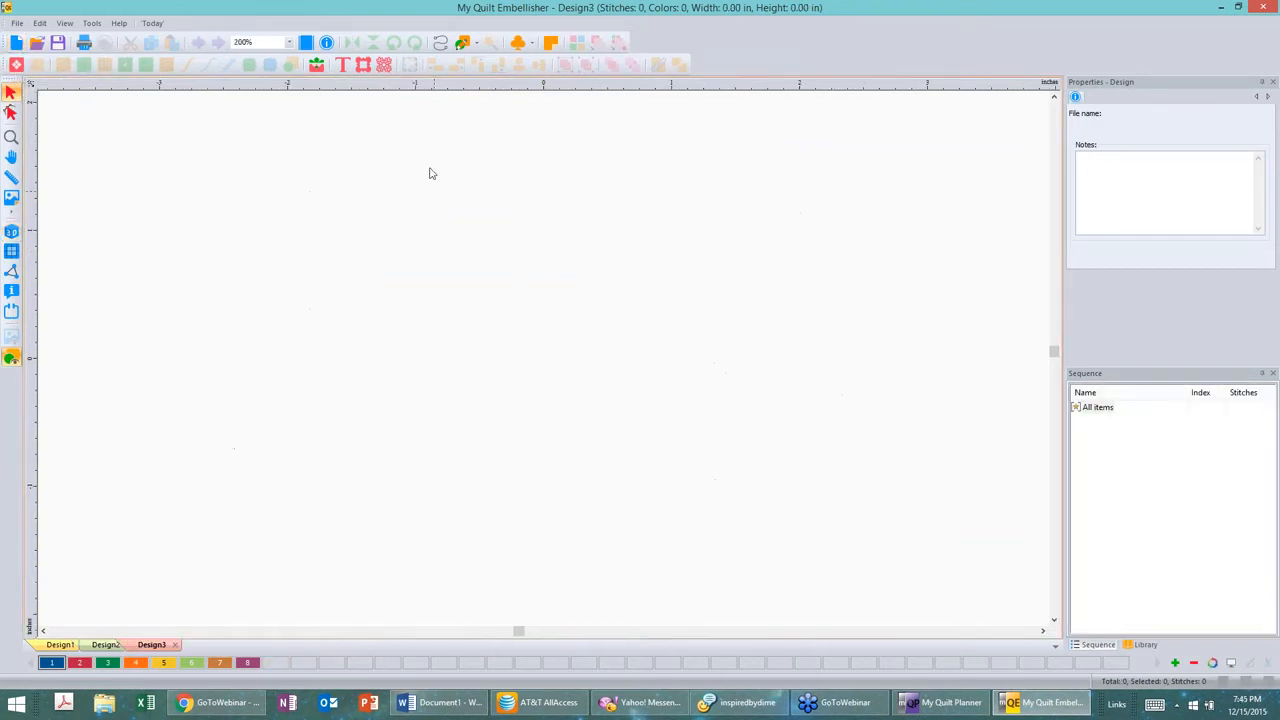
pyautogui.click(342, 65)
pyautogui.click(372, 378)
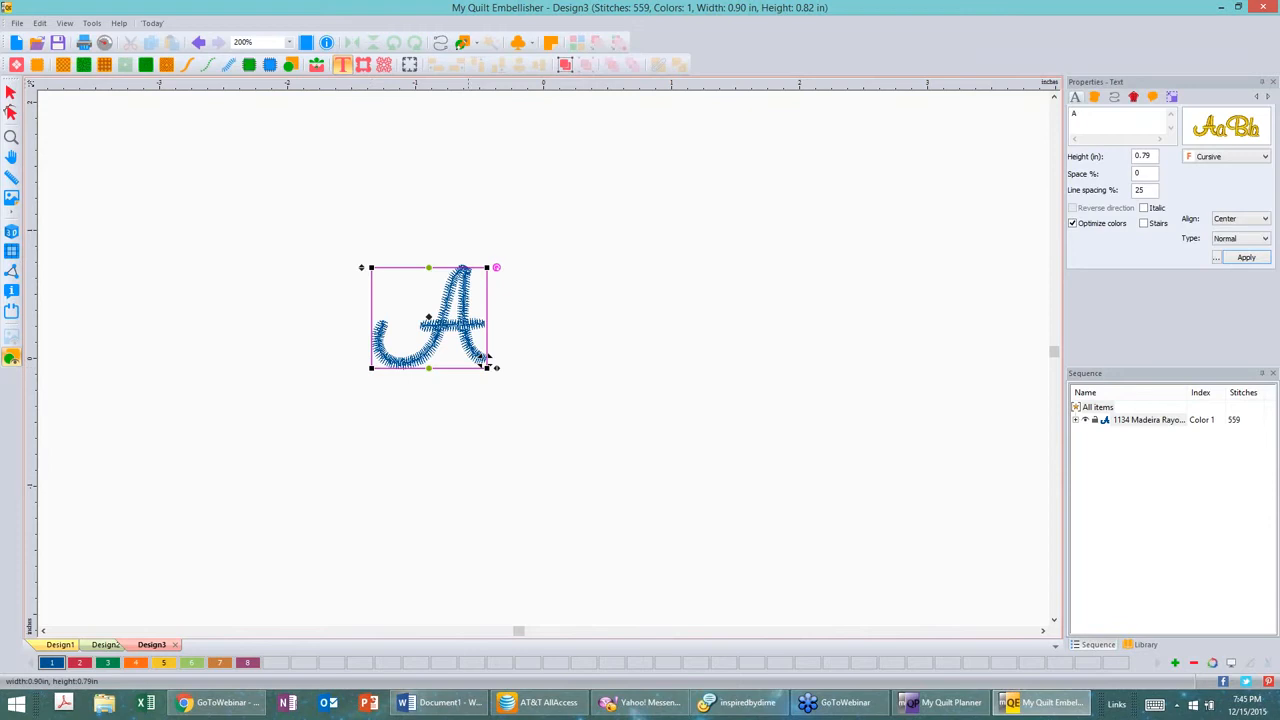
pyautogui.click(1074, 114)
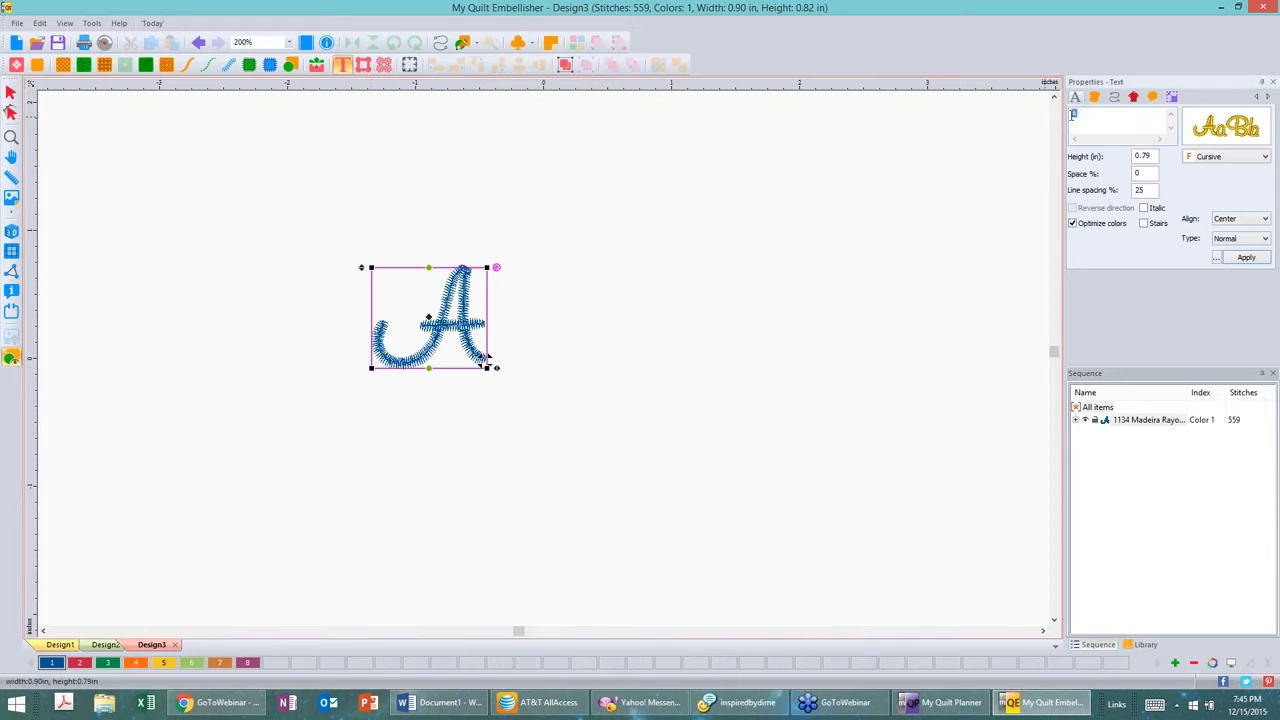
pyautogui.write('DN')
# Step: Choose the Curt_Scr font for the DN text from the font catalog
pyautogui.click(1238, 158)
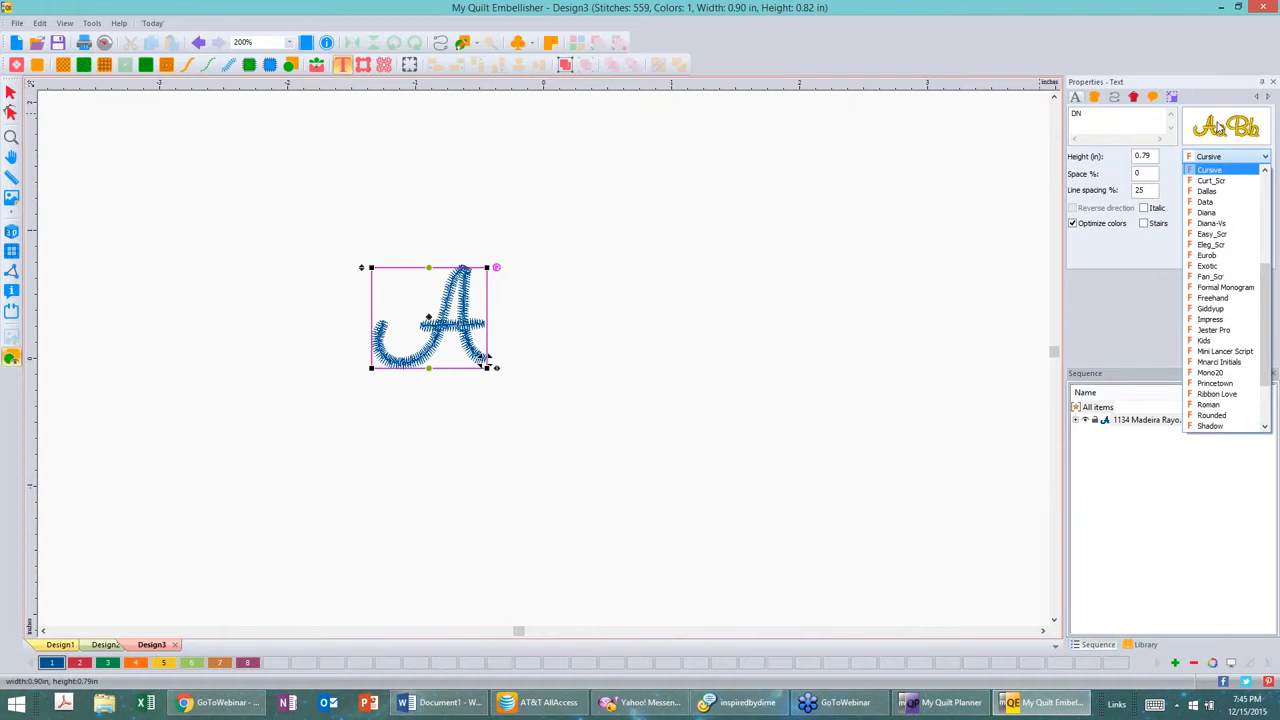
pyautogui.click(1220, 128)
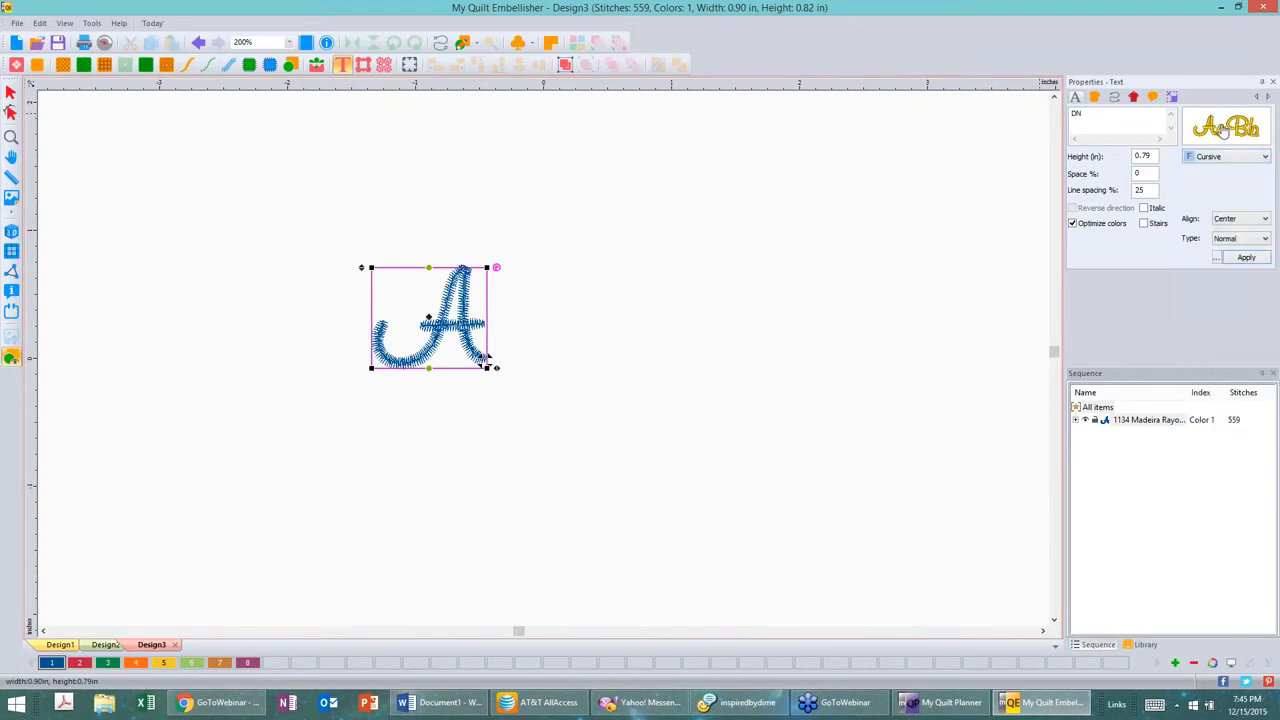
pyautogui.click(1222, 130)
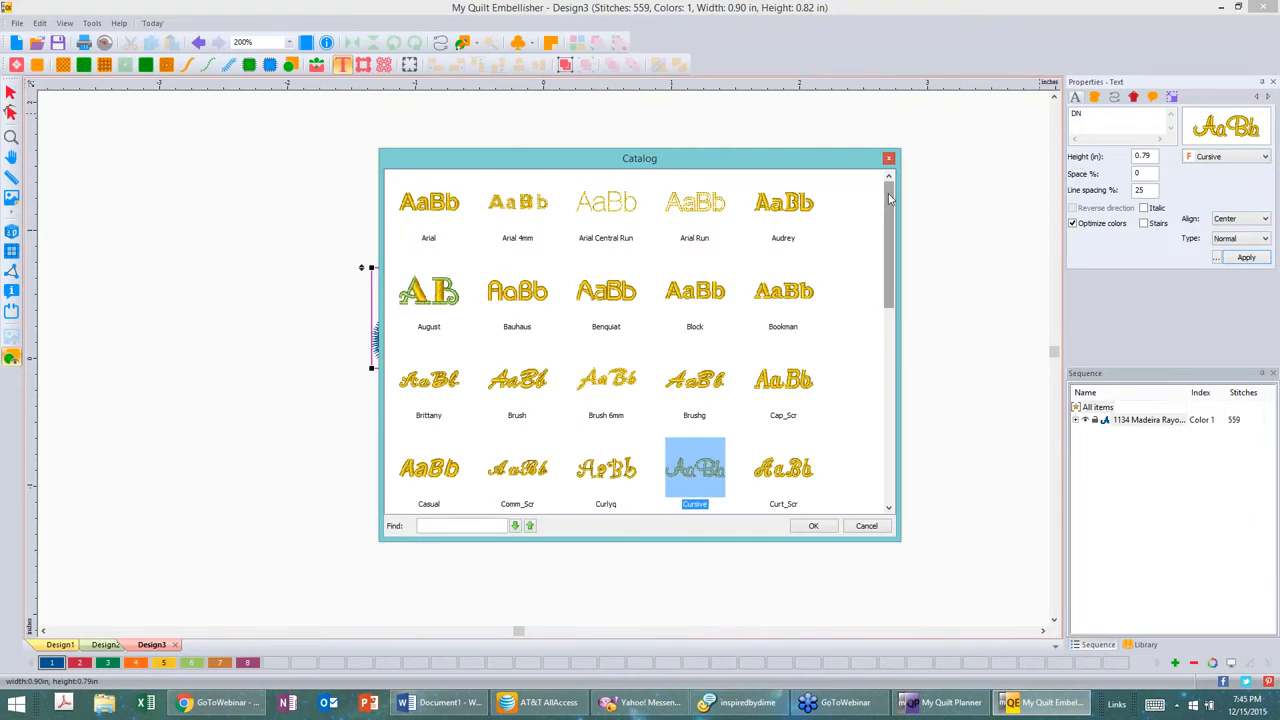
pyautogui.moveTo(889, 197)
pyautogui.mouseDown()
pyautogui.moveTo(890, 448)
pyautogui.moveTo(887, 196)
pyautogui.moveTo(876, 187)
pyautogui.moveTo(876, 291)
pyautogui.moveTo(879, 257)
pyautogui.moveTo(945, 419)
pyautogui.mouseUp()
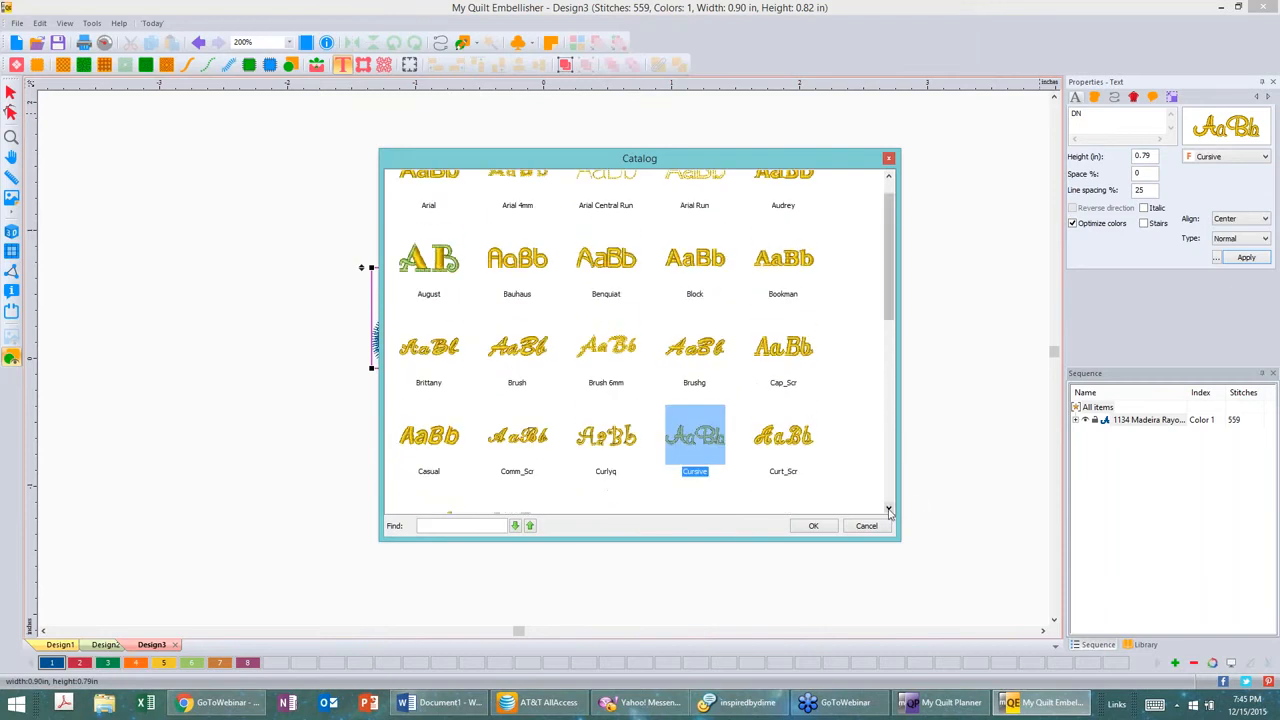
pyautogui.click(888, 509)
pyautogui.click(888, 509)
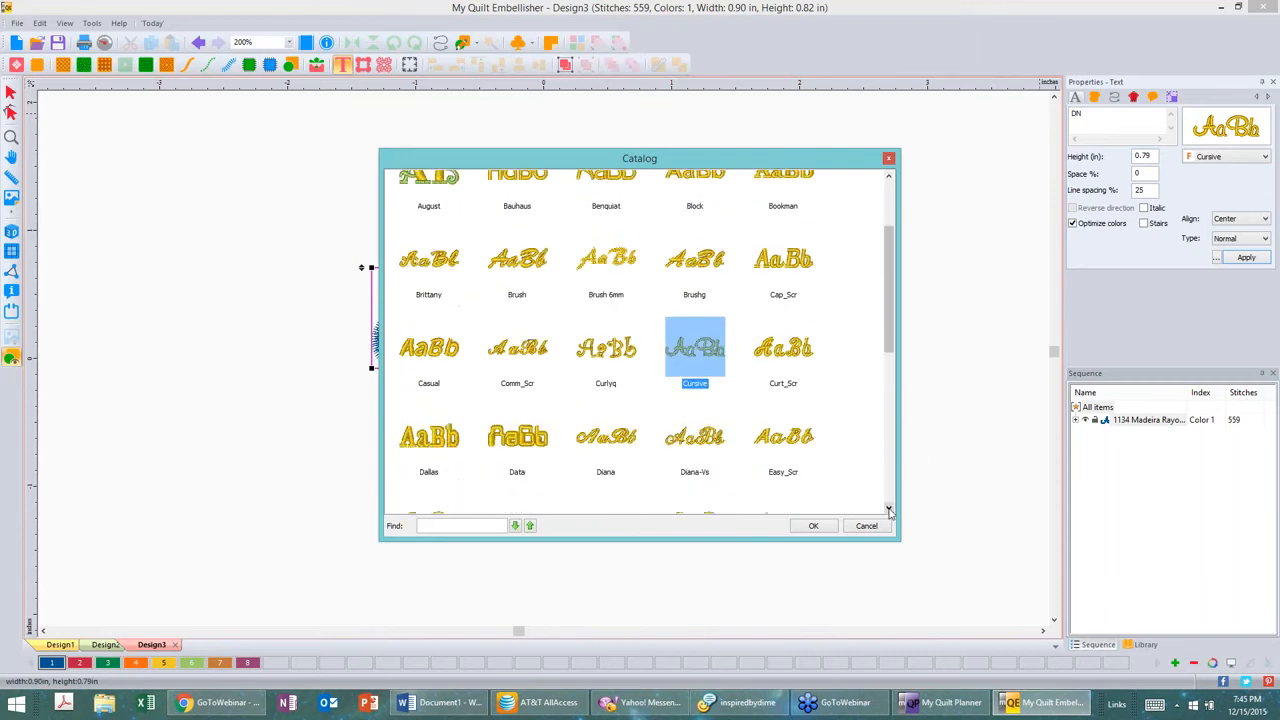
pyautogui.click(888, 509)
pyautogui.click(888, 509)
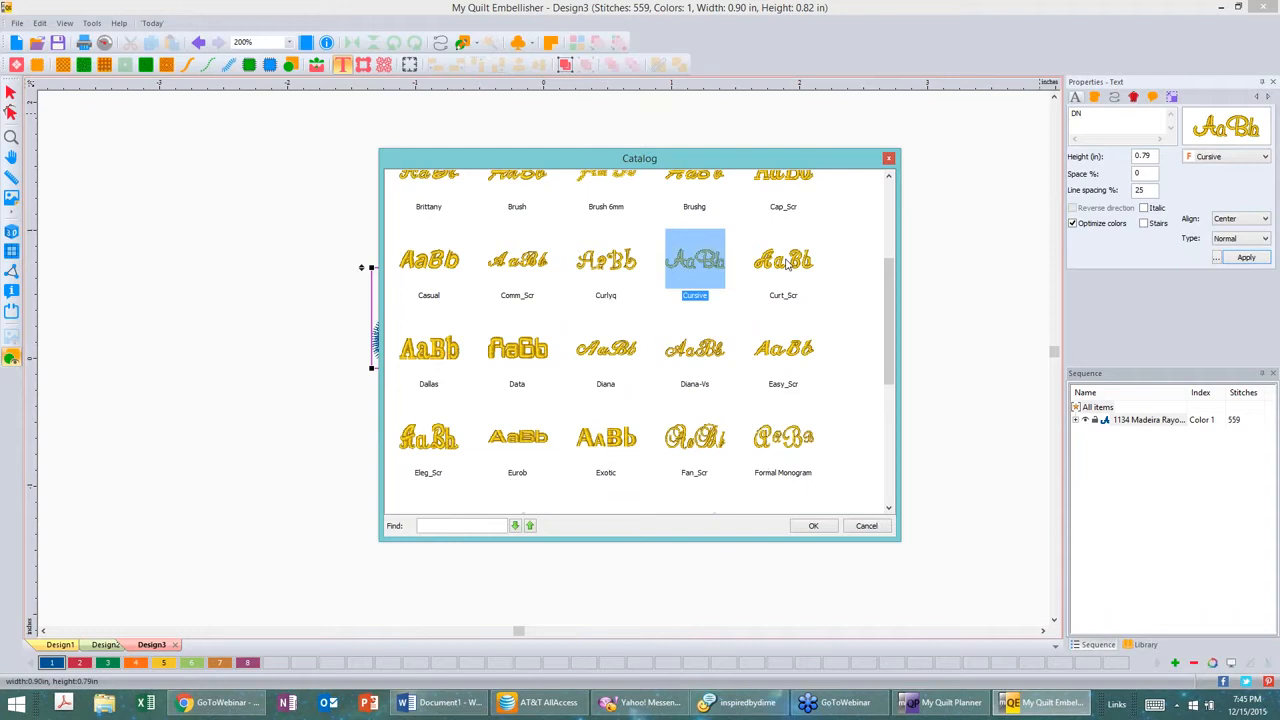
pyautogui.click(787, 262)
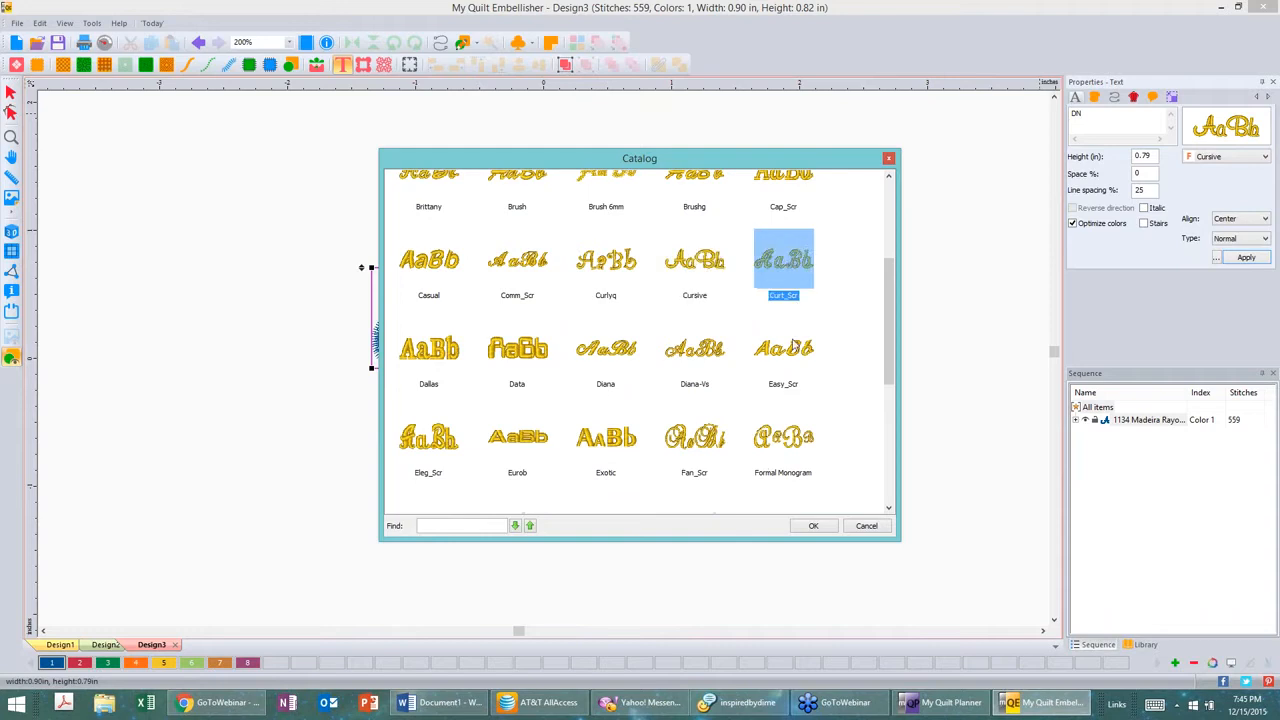
pyautogui.click(822, 528)
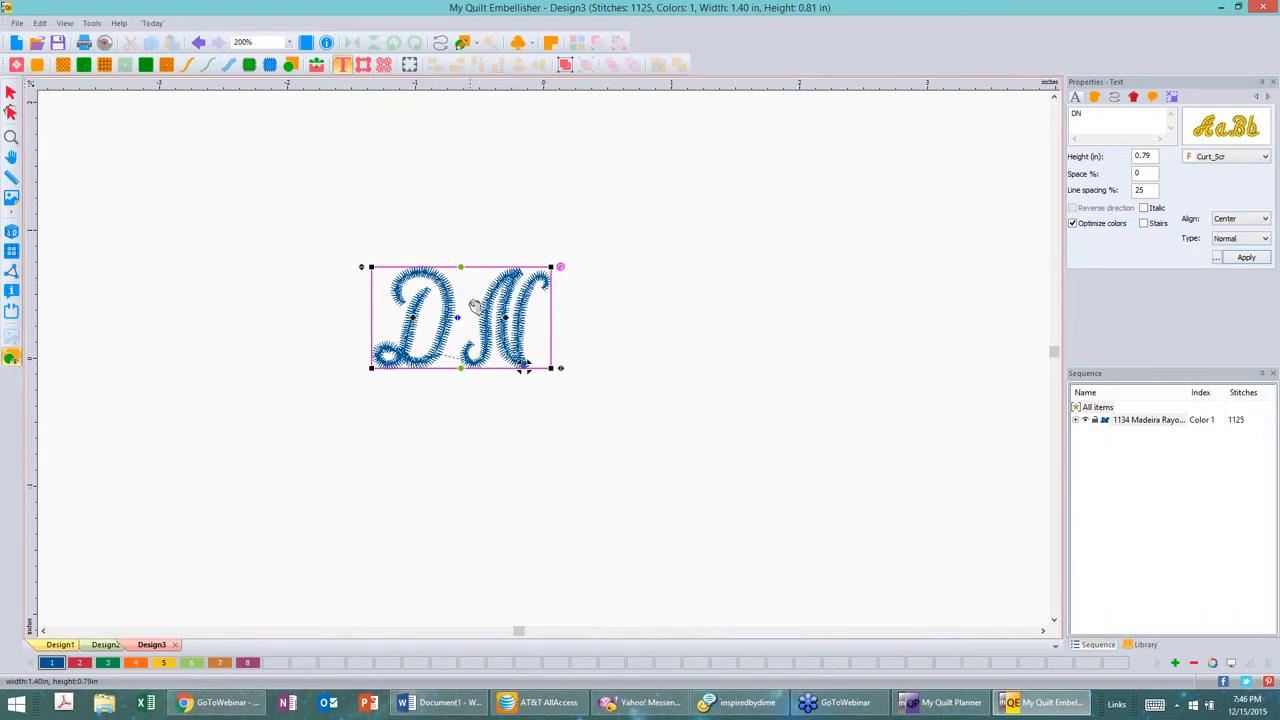
# Step: Try distorting the DN text's envelope by pulling its corner handles, then undo the distortion
pyautogui.moveTo(552, 368); pyautogui.dragTo(677, 503)
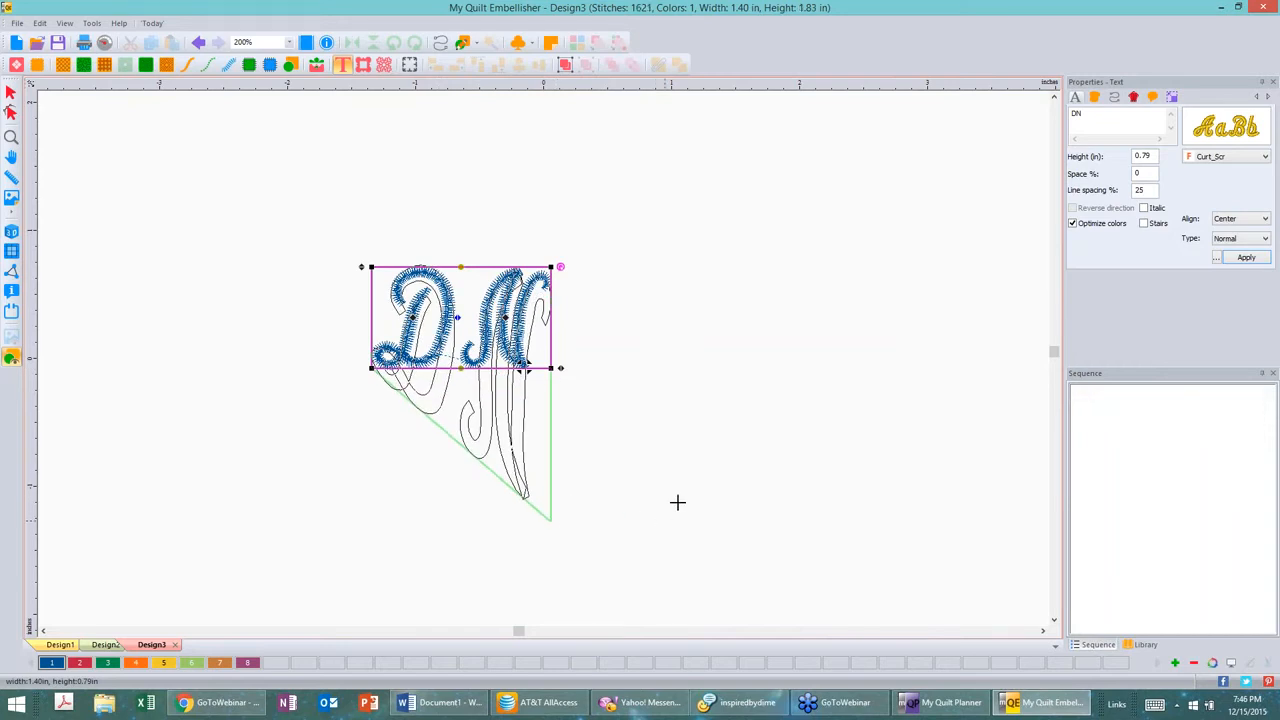
pyautogui.moveTo(551, 267); pyautogui.dragTo(584, 157)
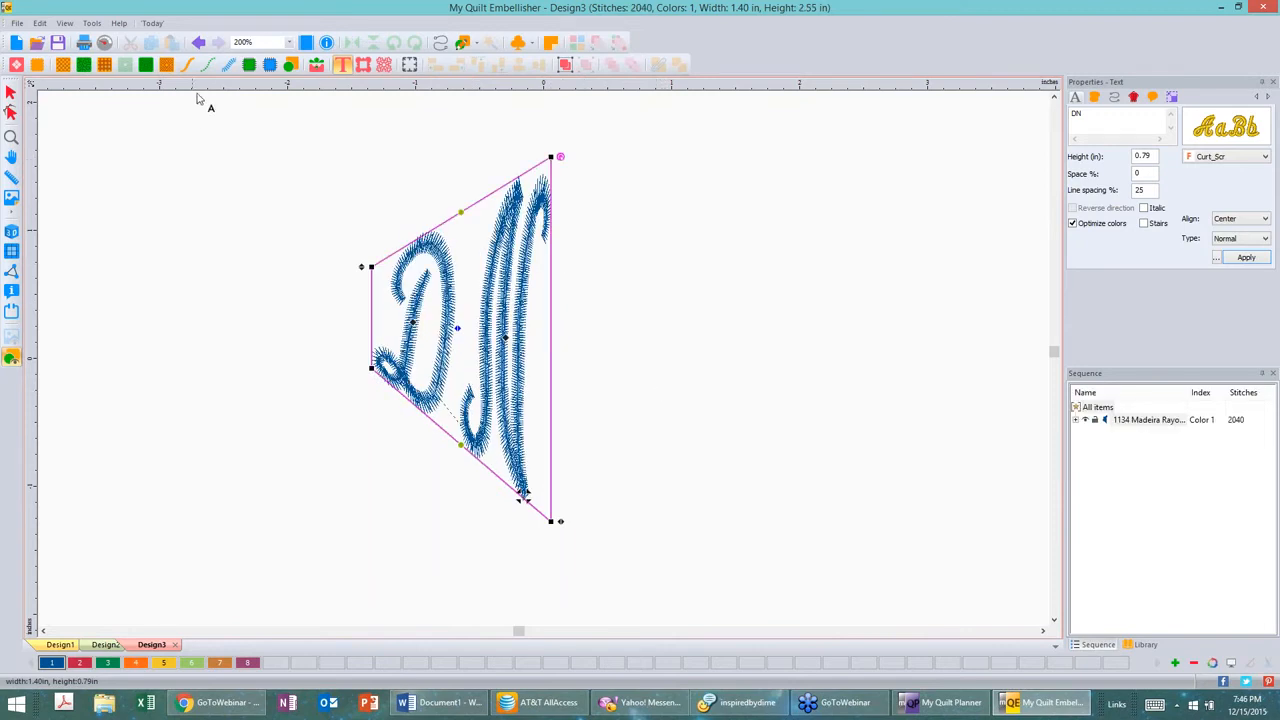
pyautogui.click(198, 42)
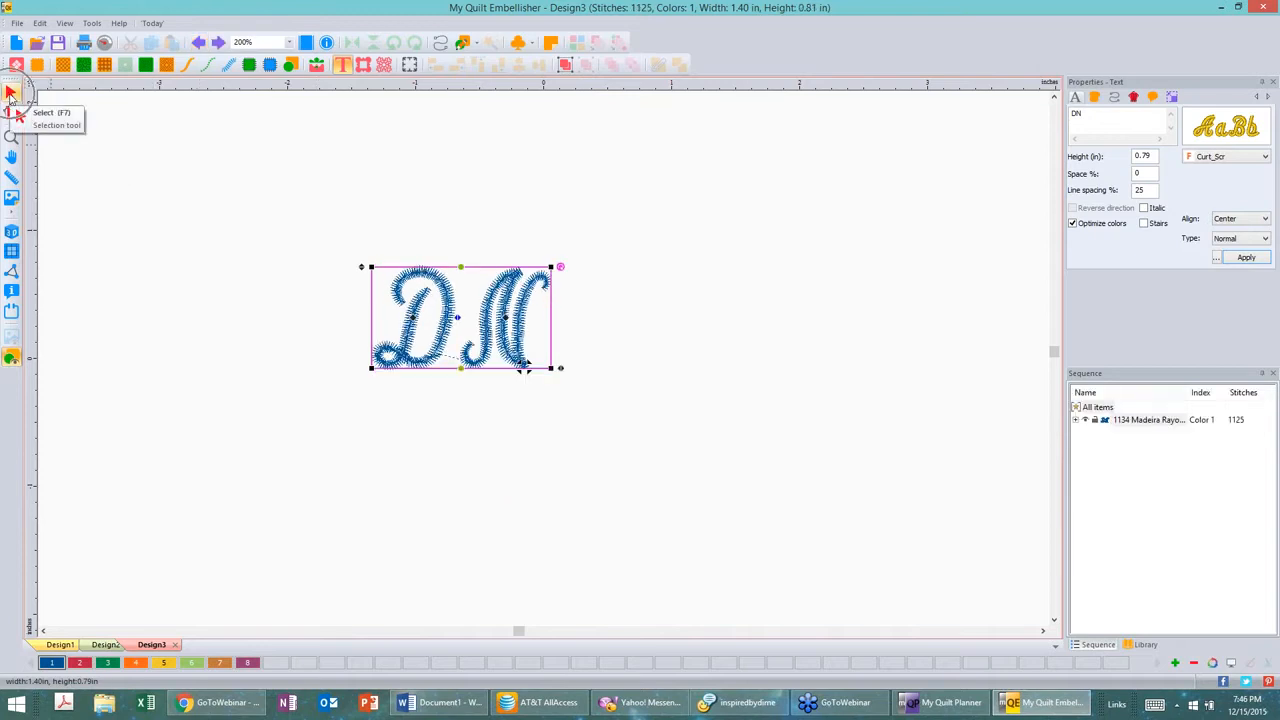
# Step: Resize the DN text to 3 in wide and 2 in high, turning off Maintain aspect ratio, and apply
pyautogui.click(10, 92)
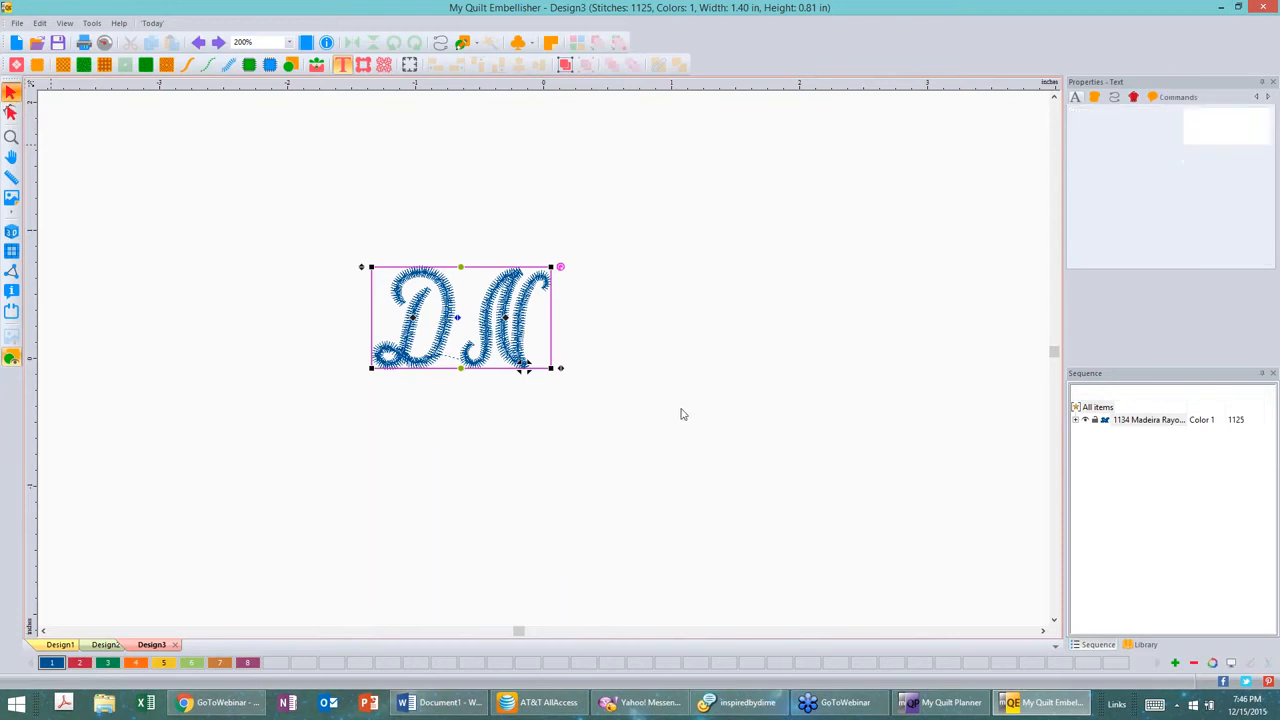
pyautogui.moveTo(551, 368); pyautogui.dragTo(757, 563)
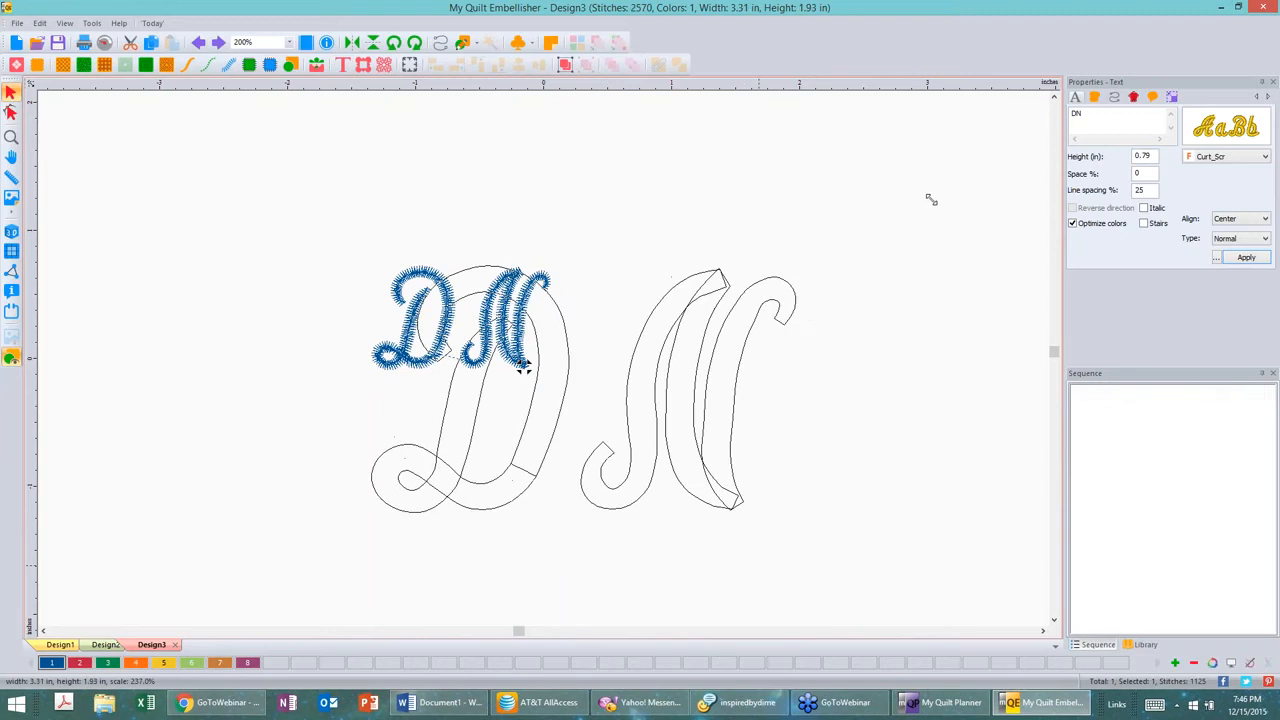
pyautogui.click(1173, 97)
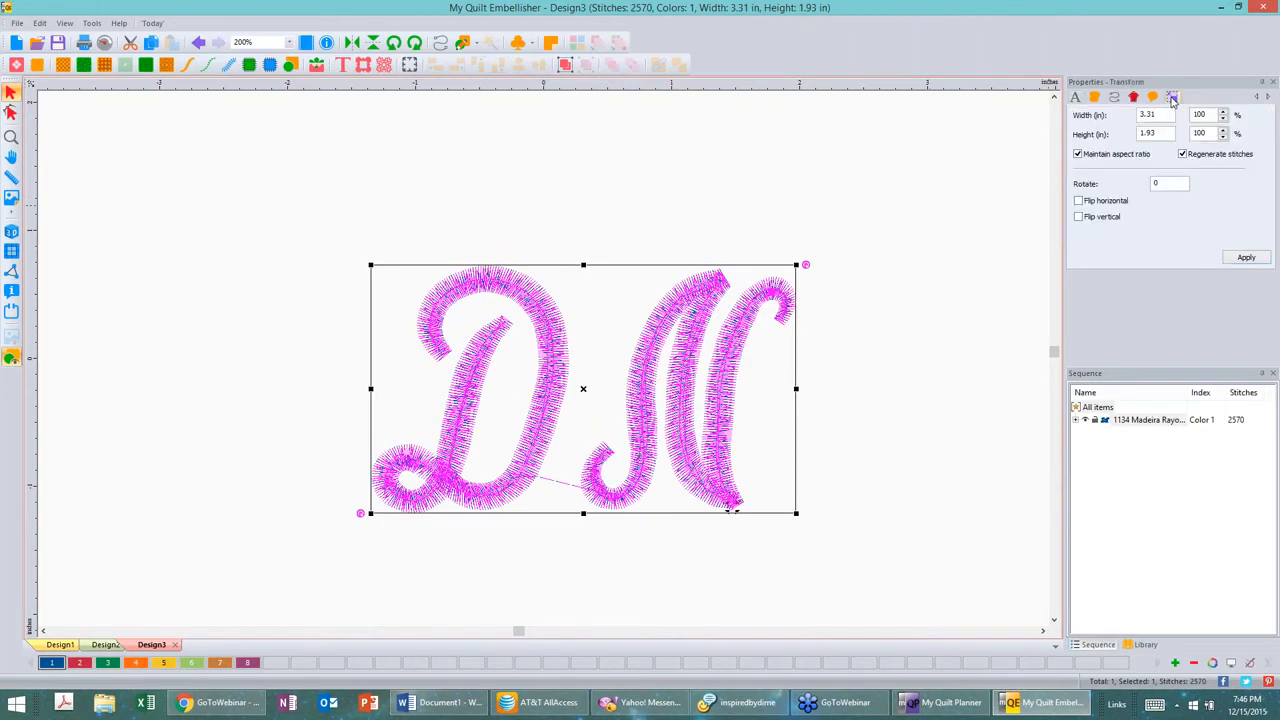
pyautogui.click(1173, 98)
pyautogui.moveTo(1157, 115); pyautogui.dragTo(1123, 115)
pyautogui.write('3')
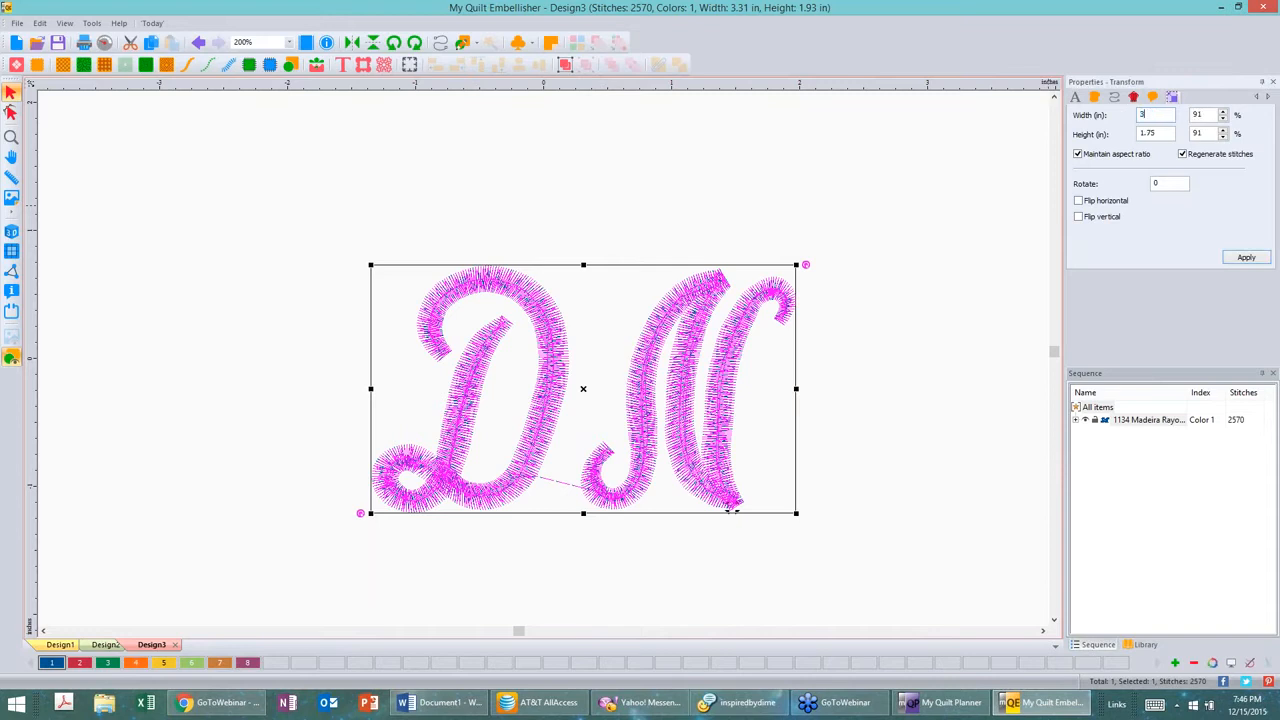
pyautogui.click(1162, 134)
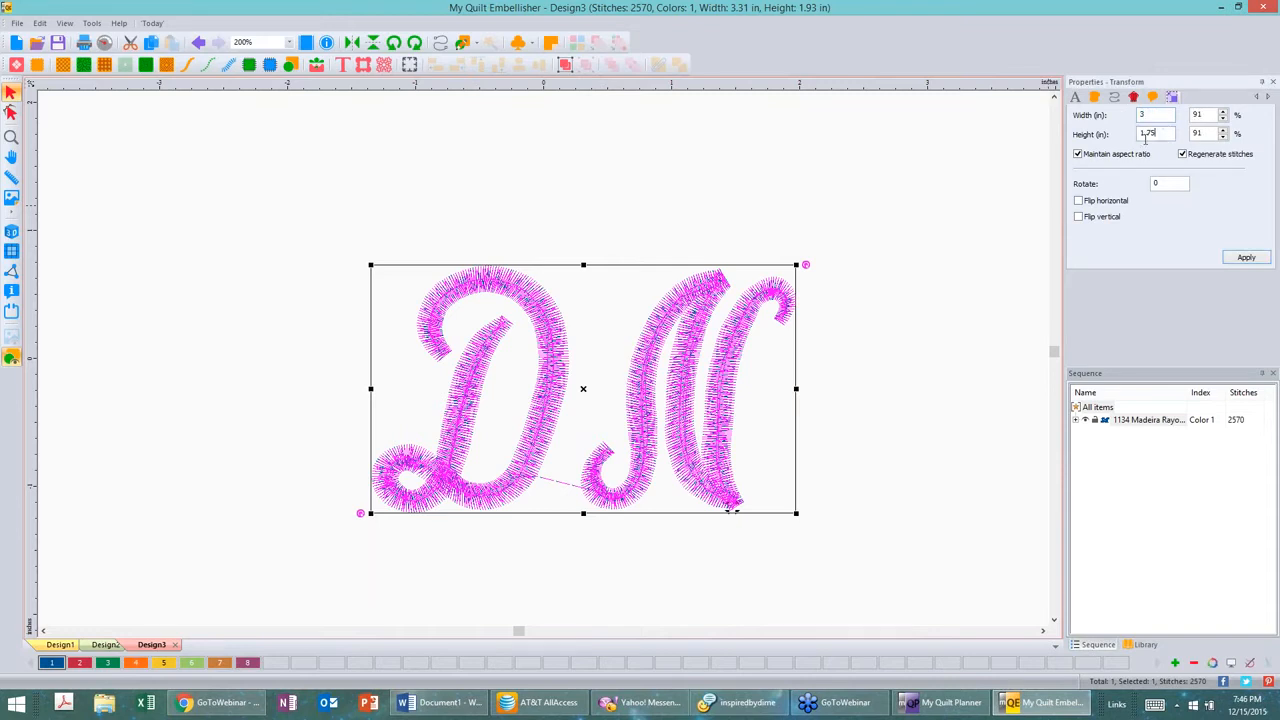
pyautogui.click(1078, 155)
pyautogui.moveTo(1160, 134); pyautogui.dragTo(1104, 129)
pyautogui.write('2')
pyautogui.click(1247, 259)
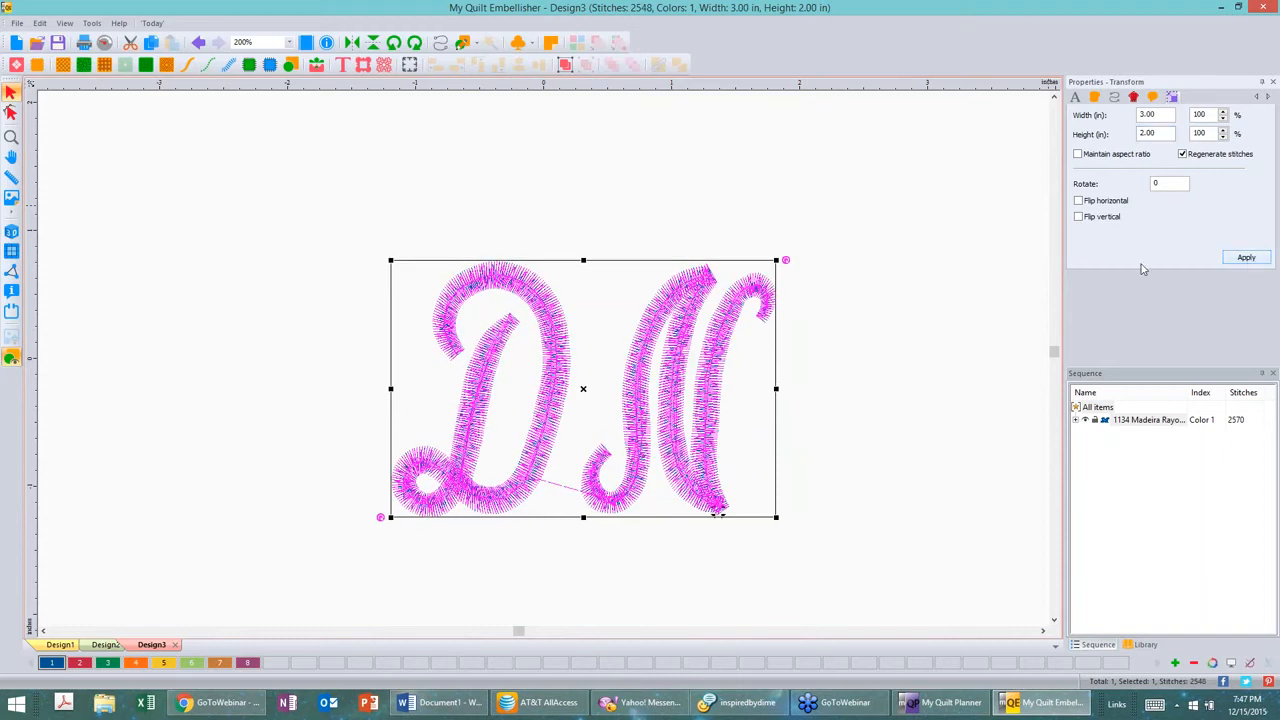
# Step: Reshape the DN text so the N letter sits lower and further left, overlapping the D
pyautogui.click(921, 276)
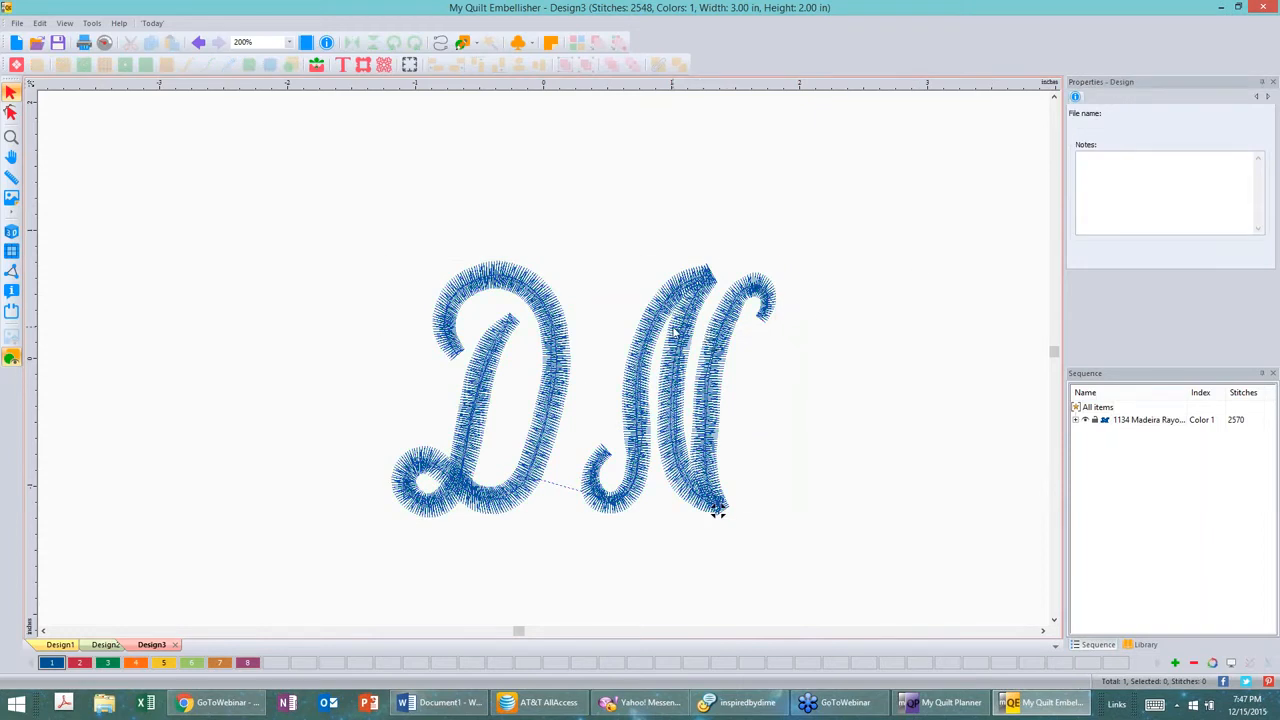
pyautogui.click(717, 512)
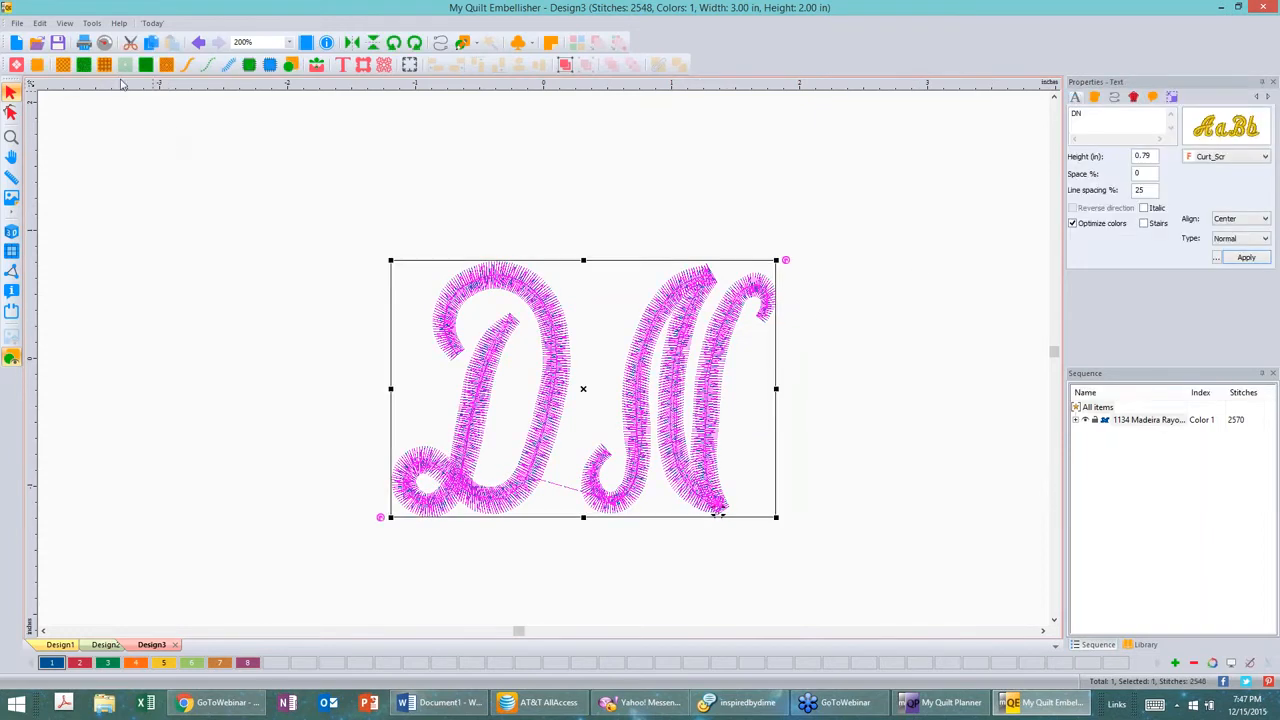
pyautogui.click(342, 65)
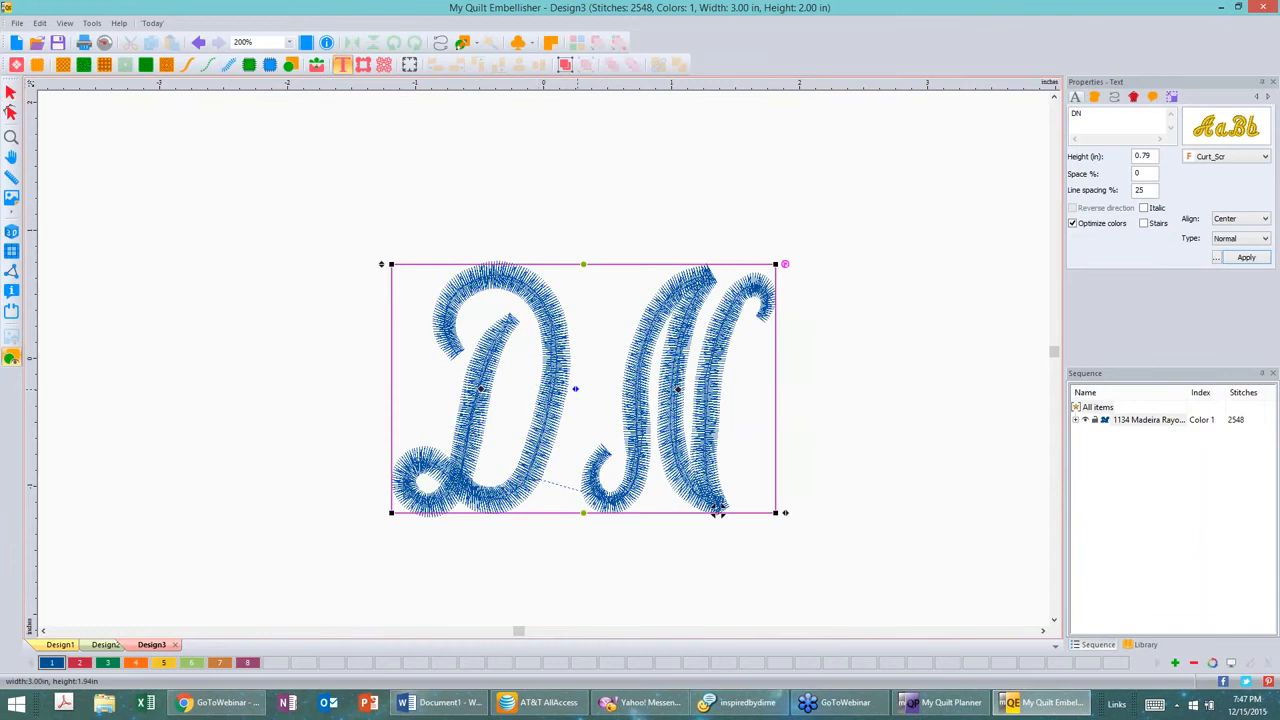
pyautogui.moveTo(718, 510); pyautogui.dragTo(658, 613)
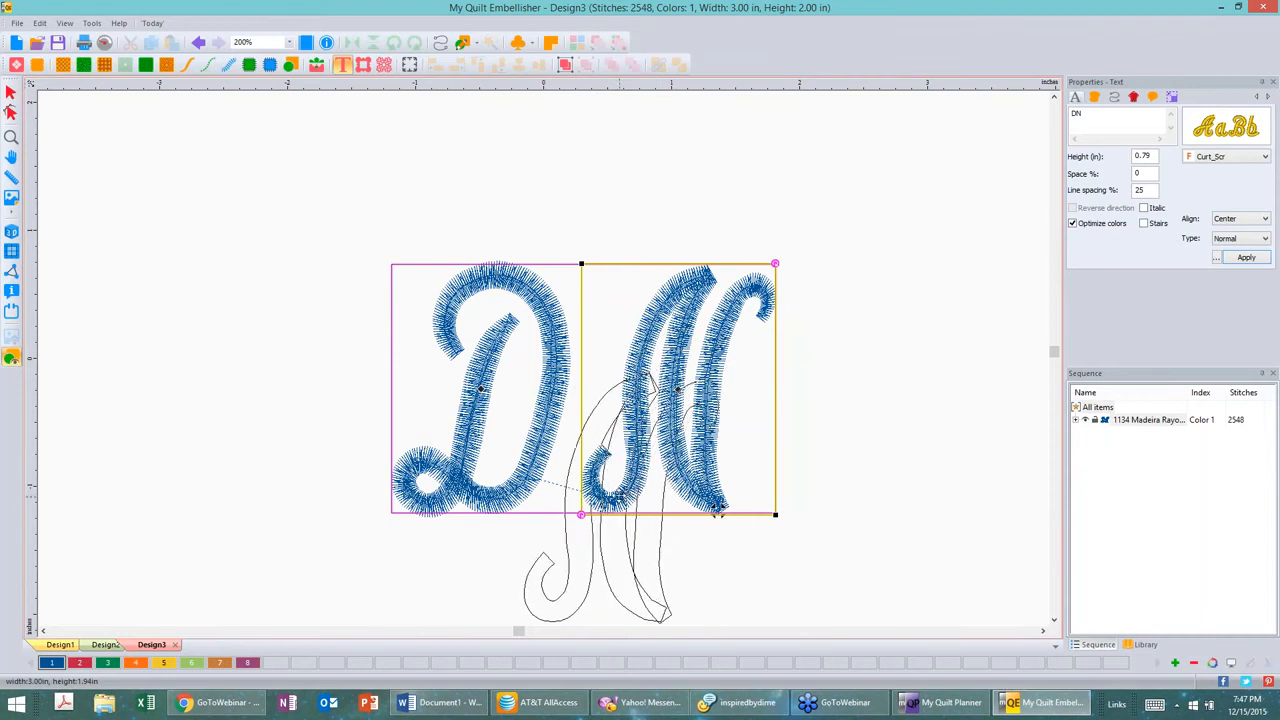
pyautogui.click(658, 613)
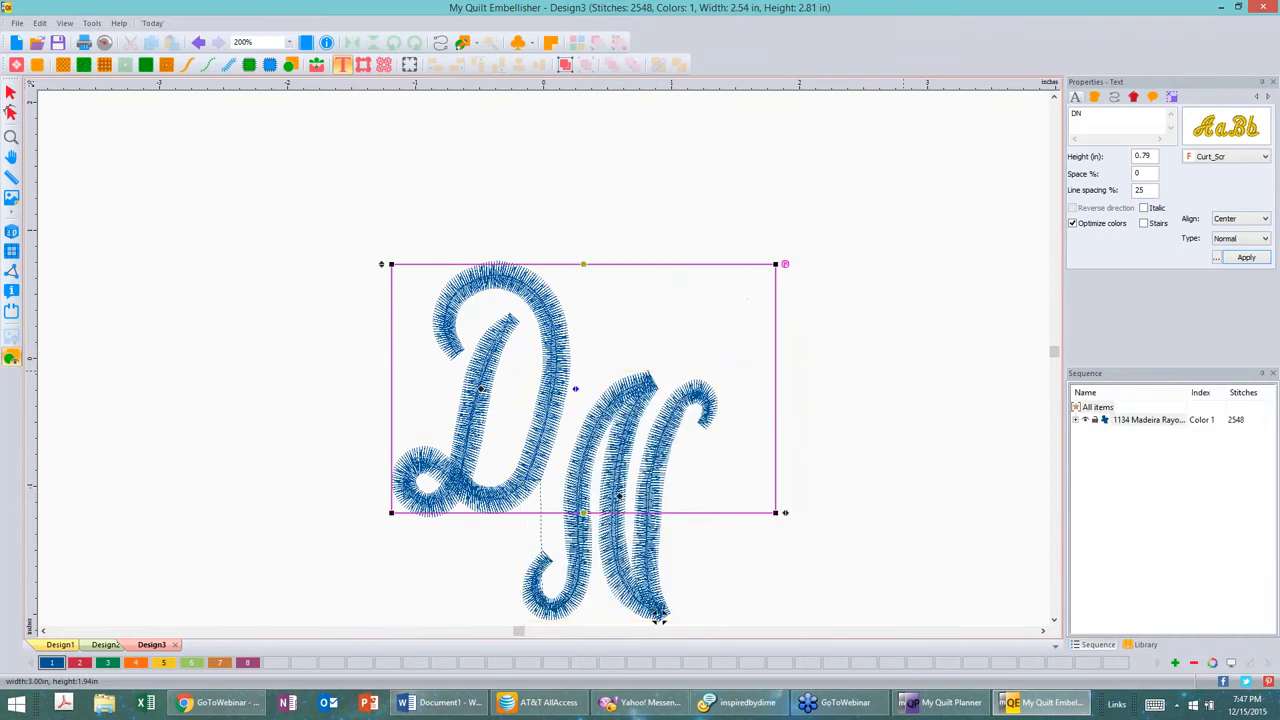
# Step: Zoom in on the DN monogram and inspect its column properties
pyautogui.scroll(-1, 658, 616)
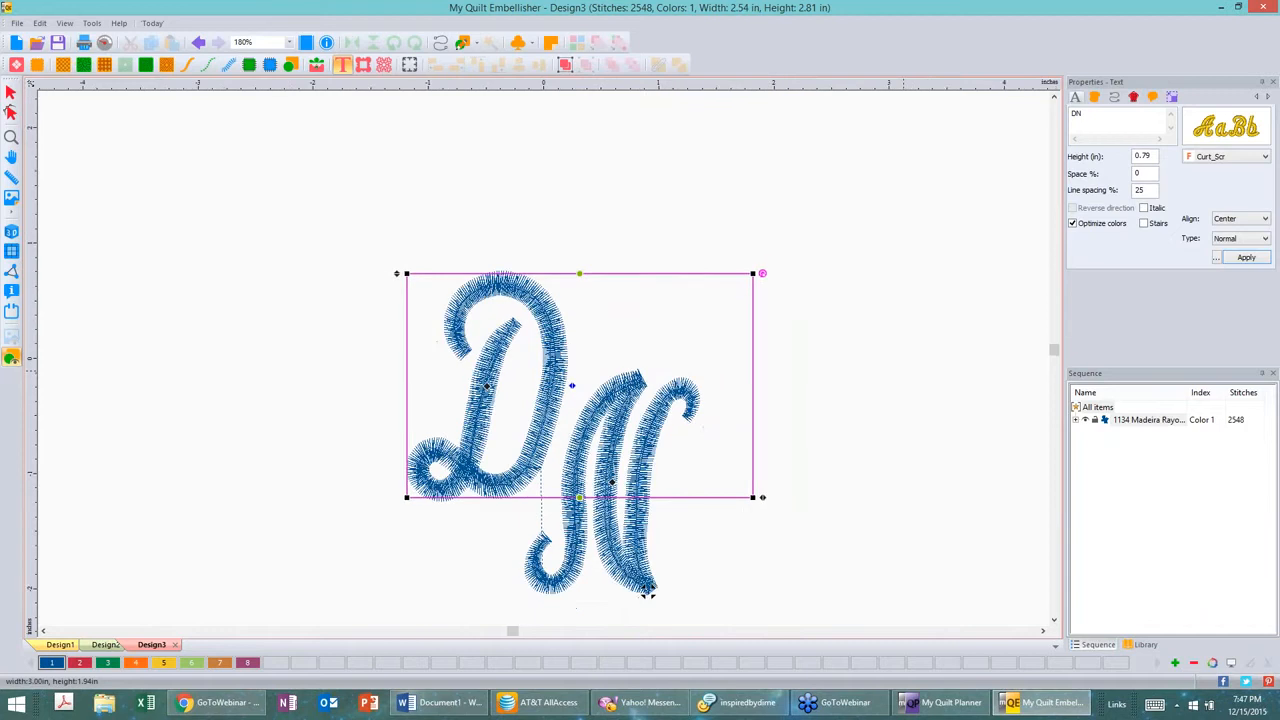
pyautogui.scroll(-2, 647, 592)
pyautogui.scroll(-1, 570, 415)
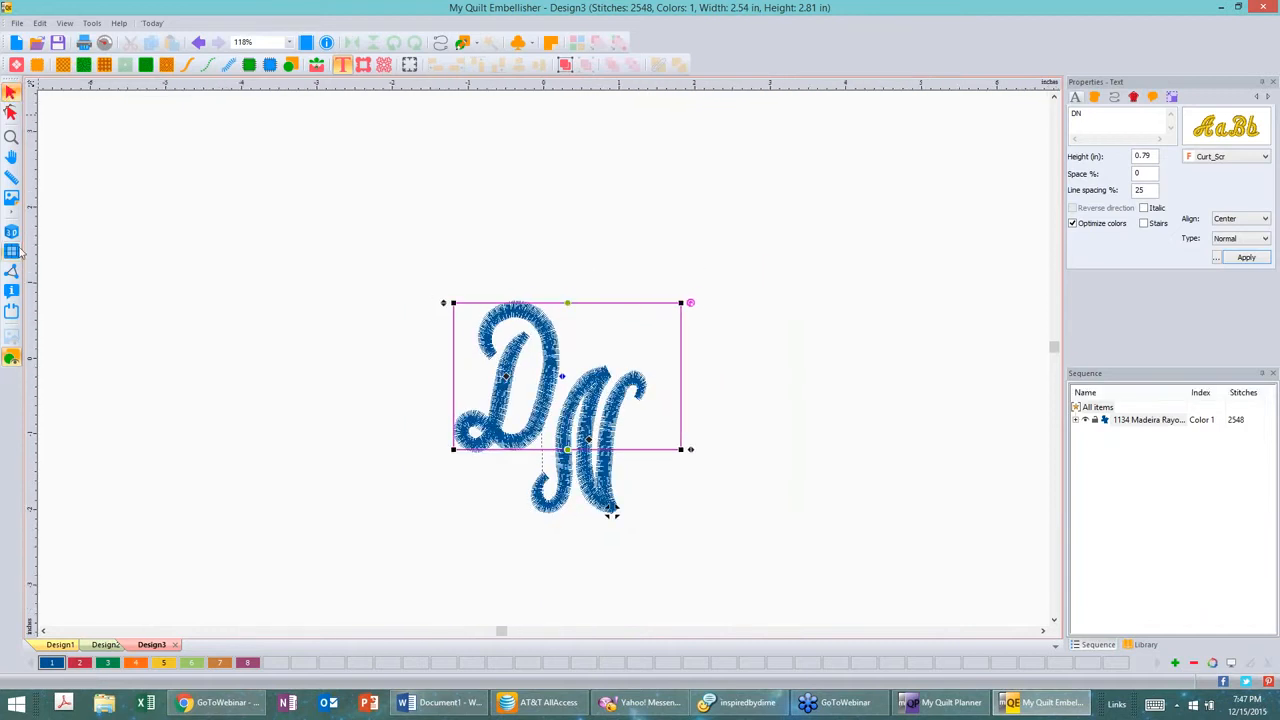
pyautogui.click(11, 92)
pyautogui.click(11, 231)
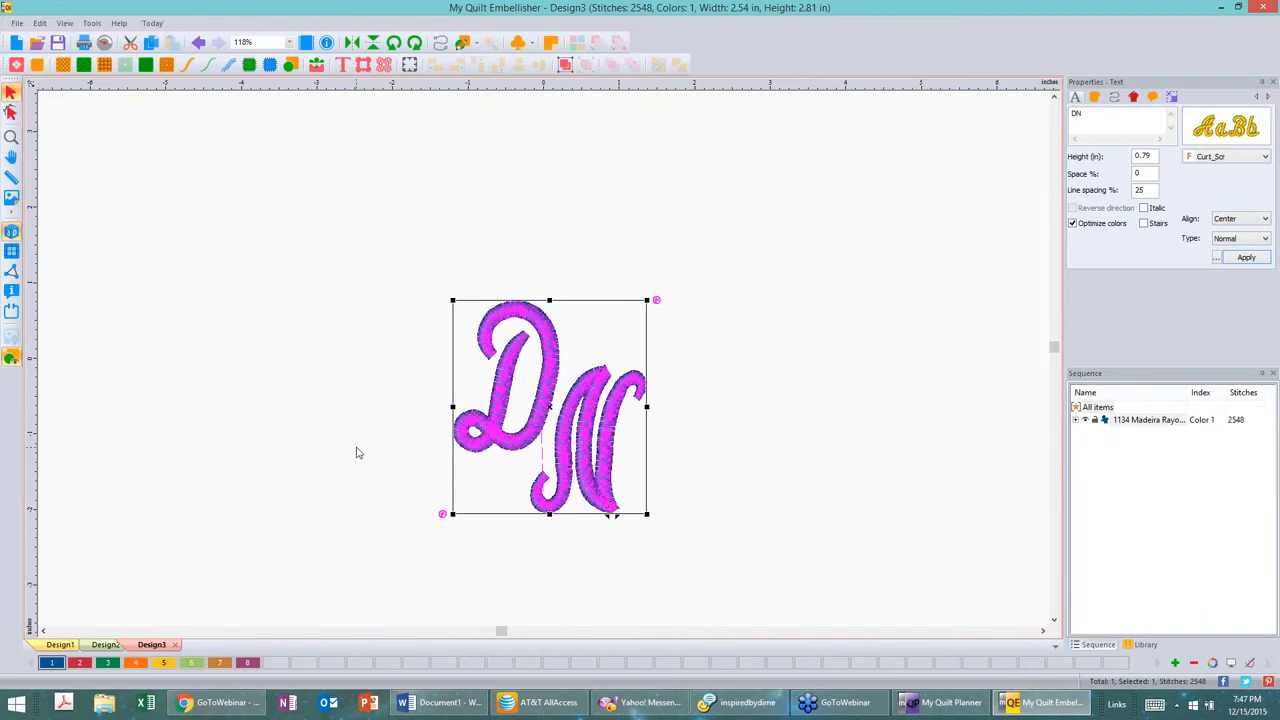
pyautogui.scroll(2, 339, 432)
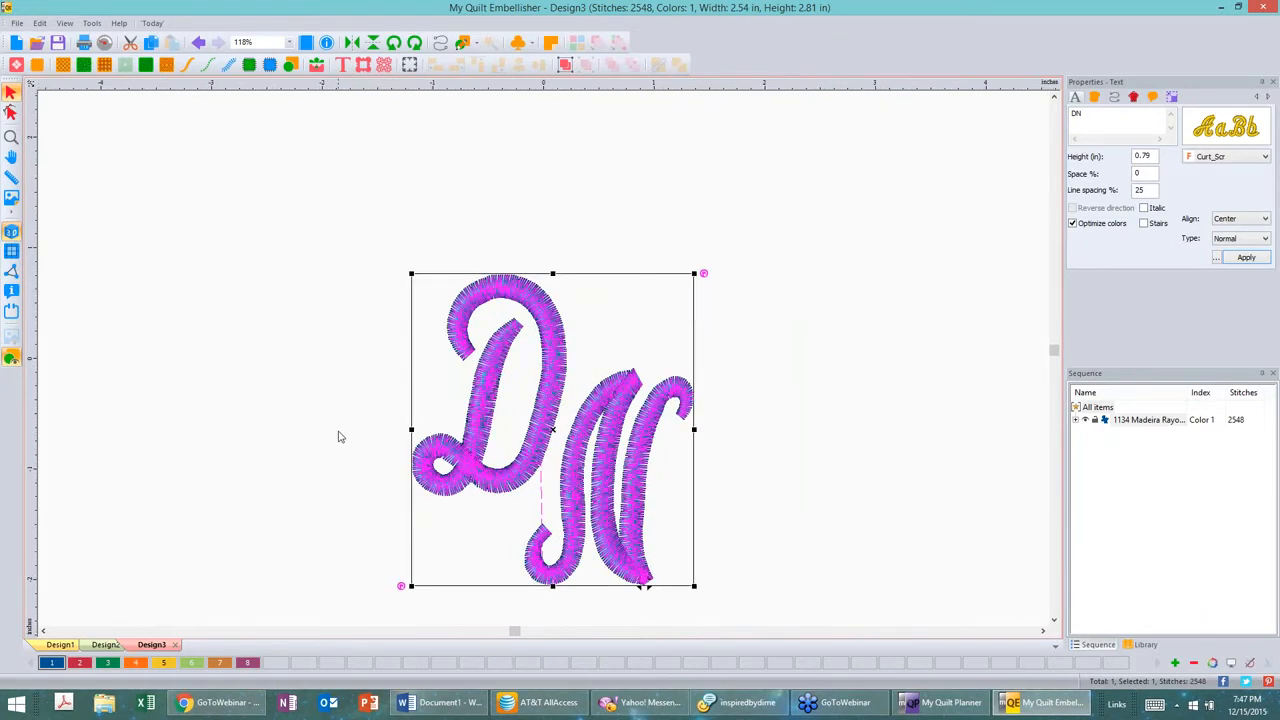
pyautogui.scroll(3, 339, 436)
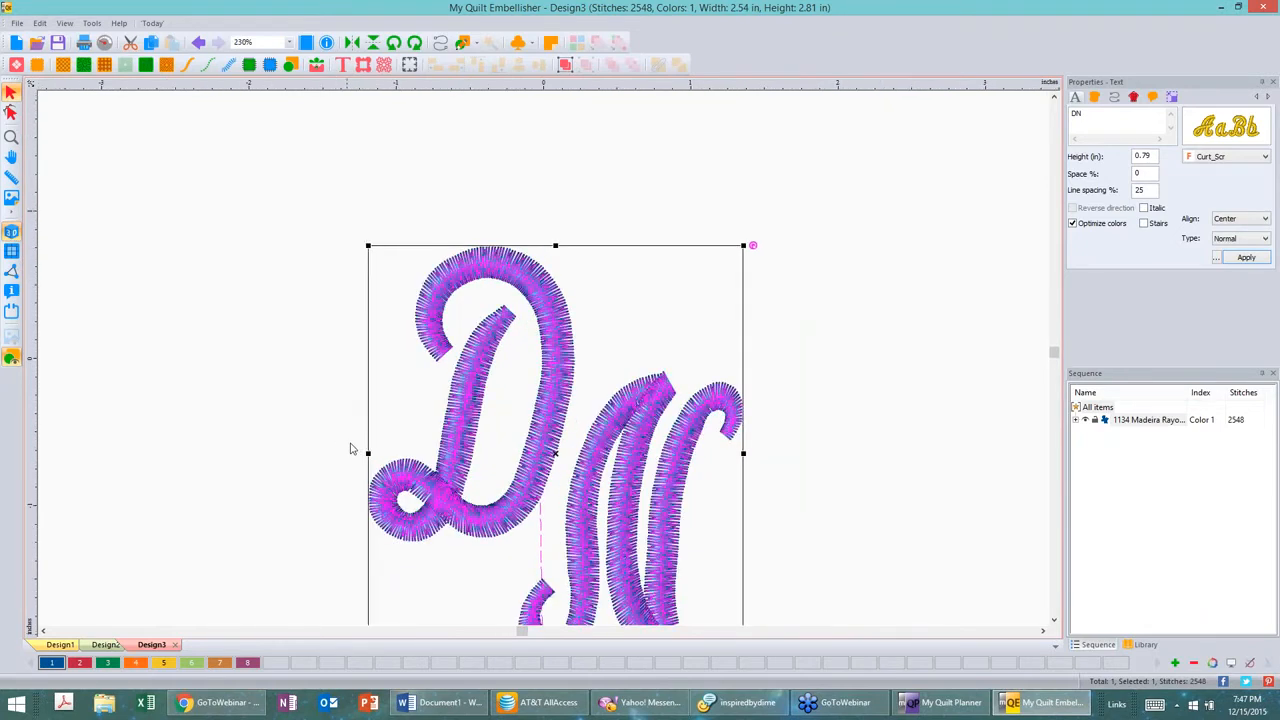
pyautogui.scroll(-1, 350, 448)
pyautogui.rightClick(630, 83)
pyautogui.click(684, 216)
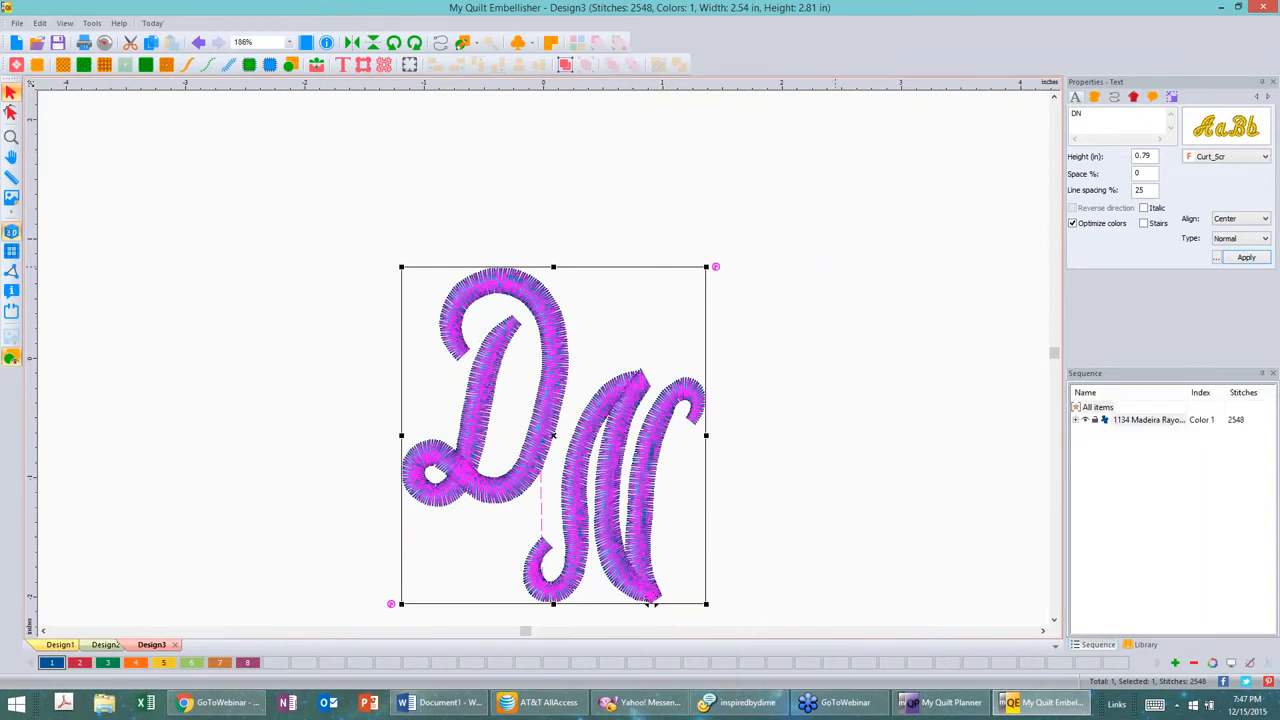
pyautogui.click(872, 295)
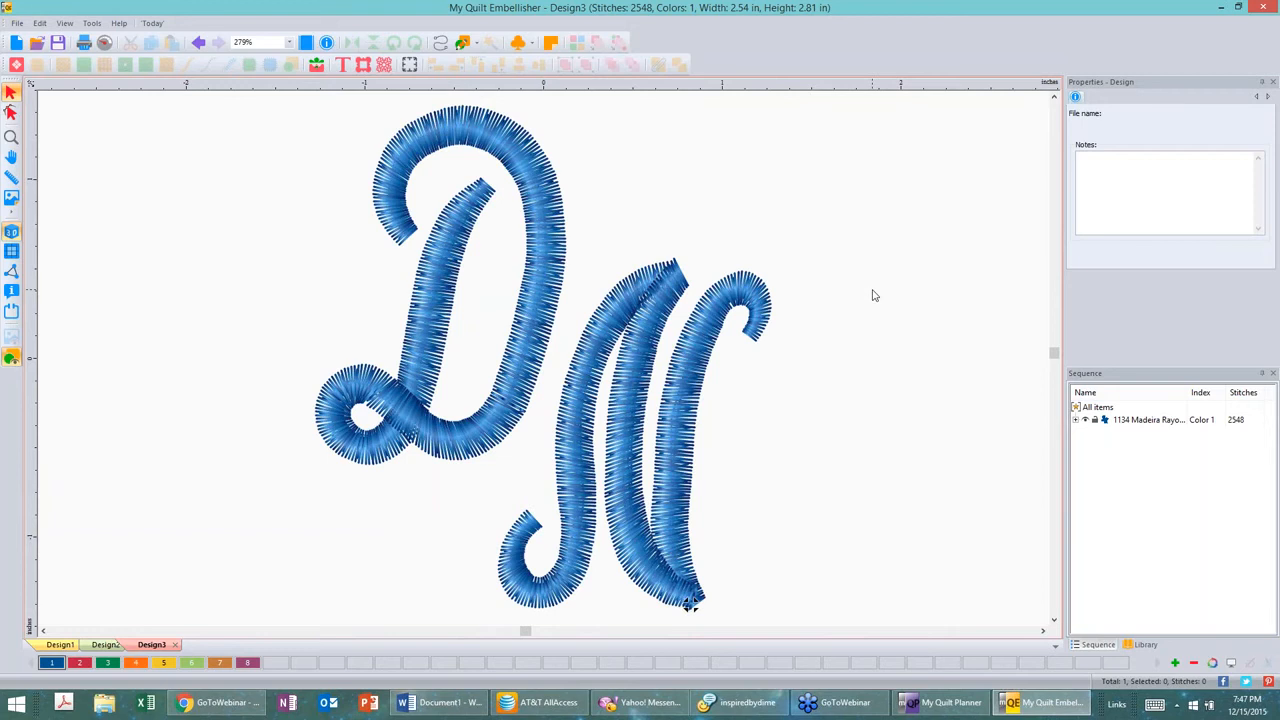
pyautogui.click(536, 188)
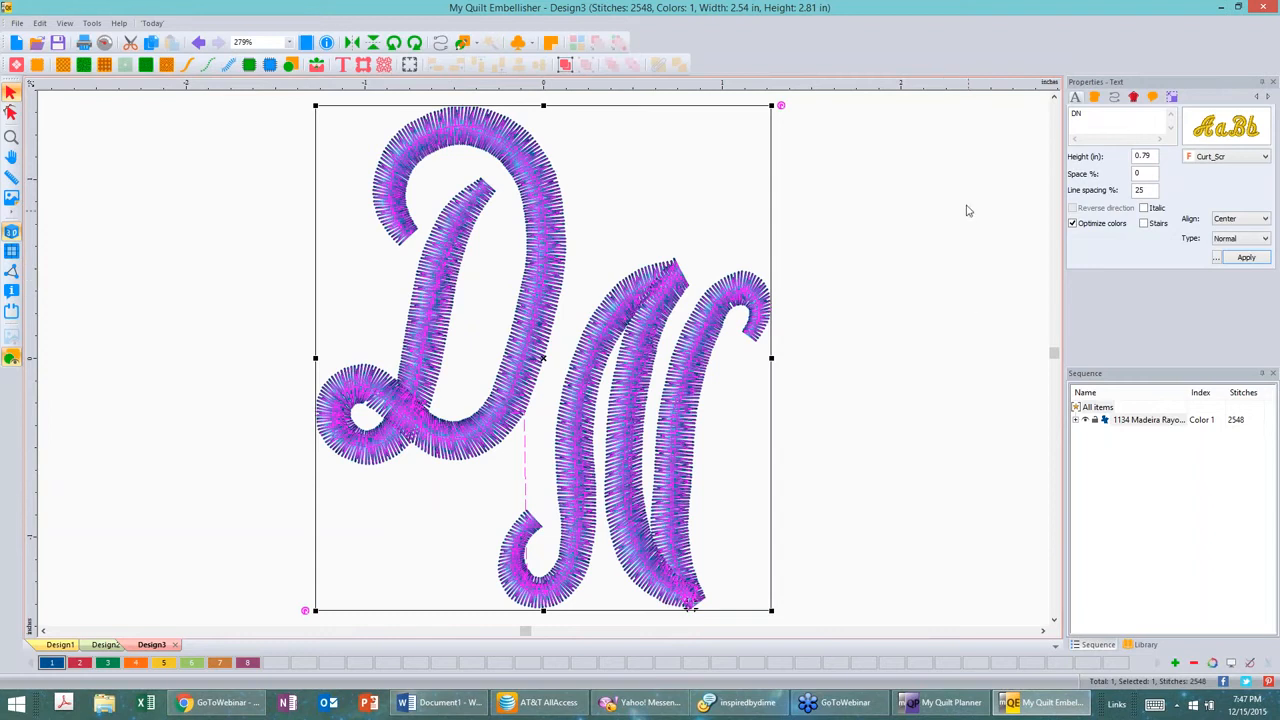
pyautogui.click(1135, 97)
pyautogui.click(1135, 97)
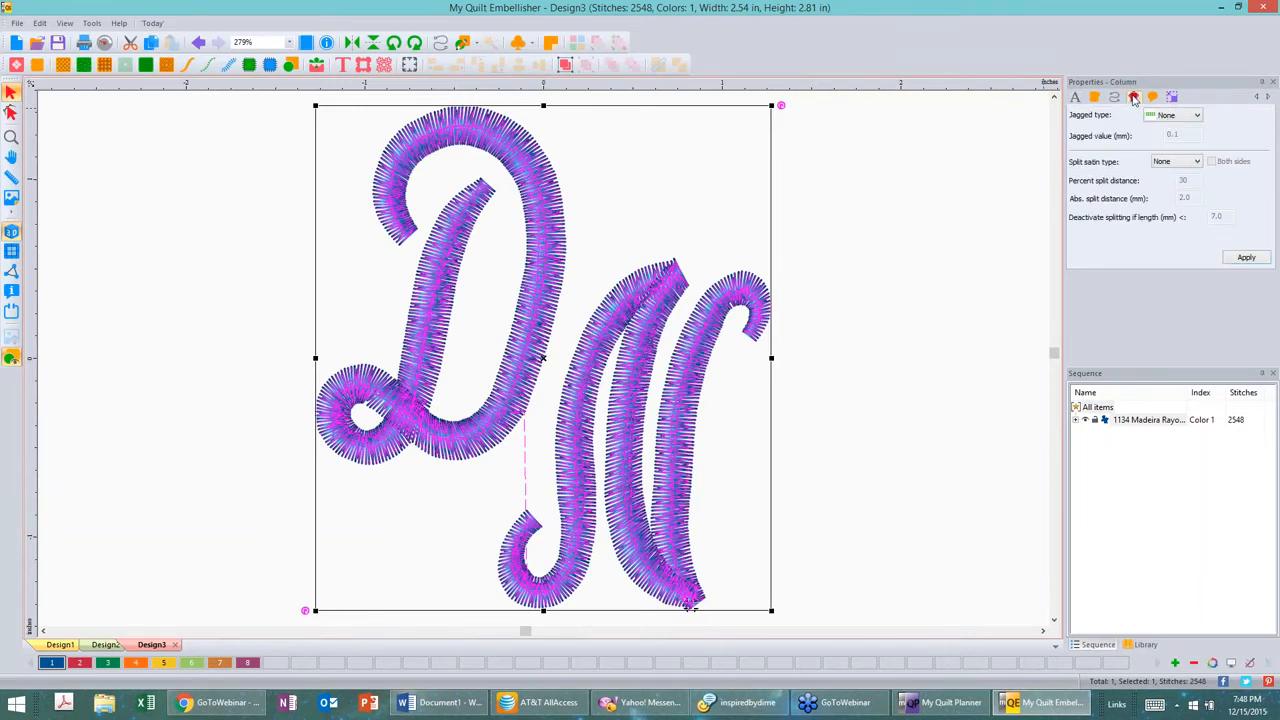
pyautogui.click(851, 234)
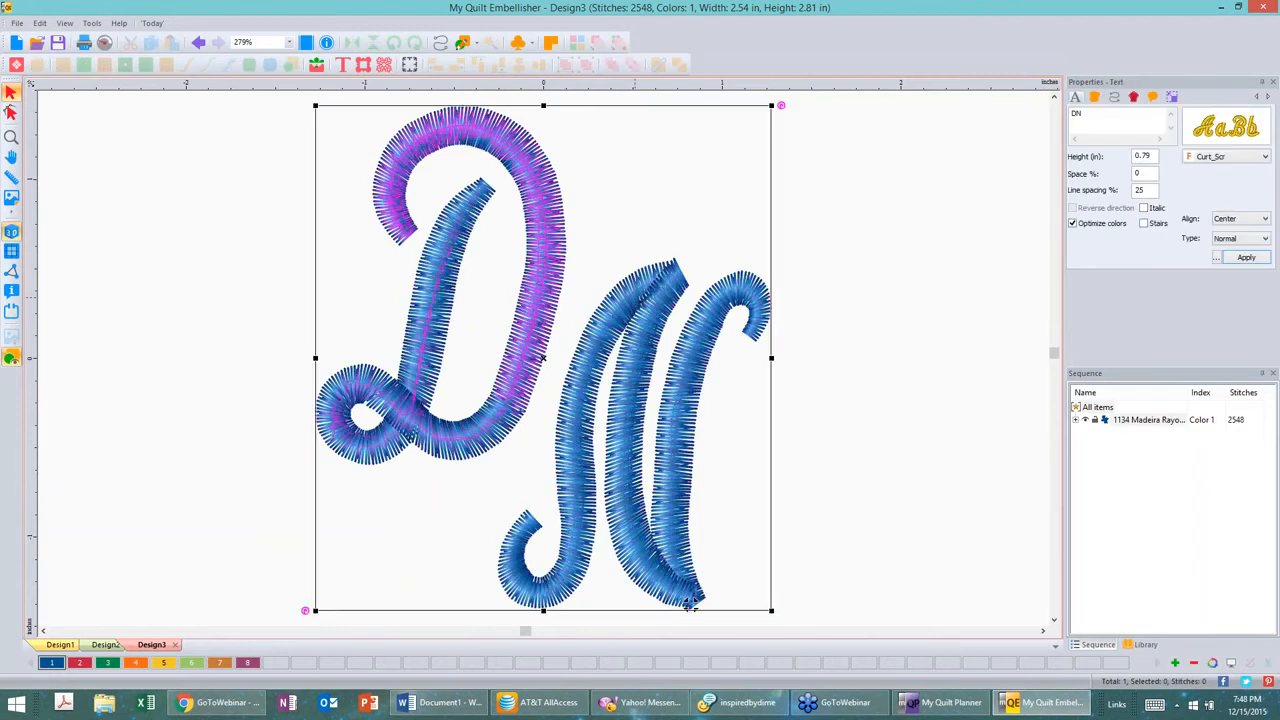
# Step: Enlarge the DN monogram proportionally to about 6.91 by 7.65 inches
pyautogui.click(690, 600)
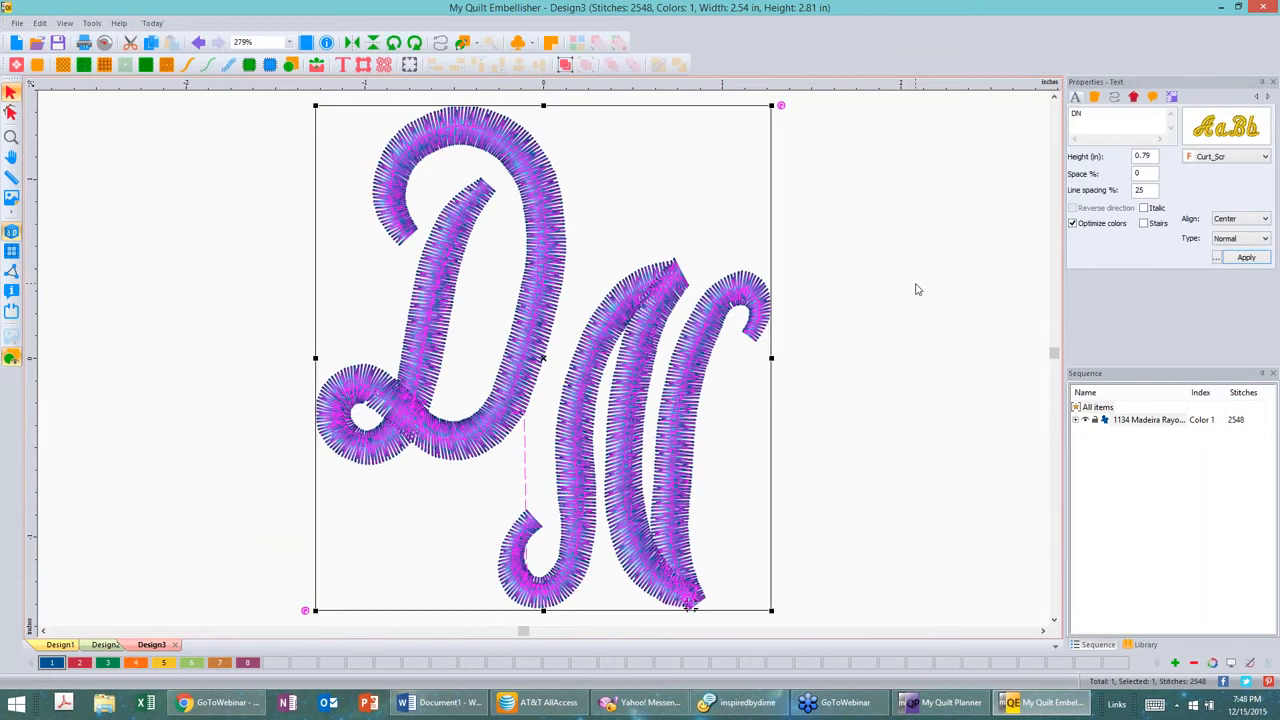
pyautogui.scroll(-1, 918, 289)
pyautogui.scroll(-6, 918, 289)
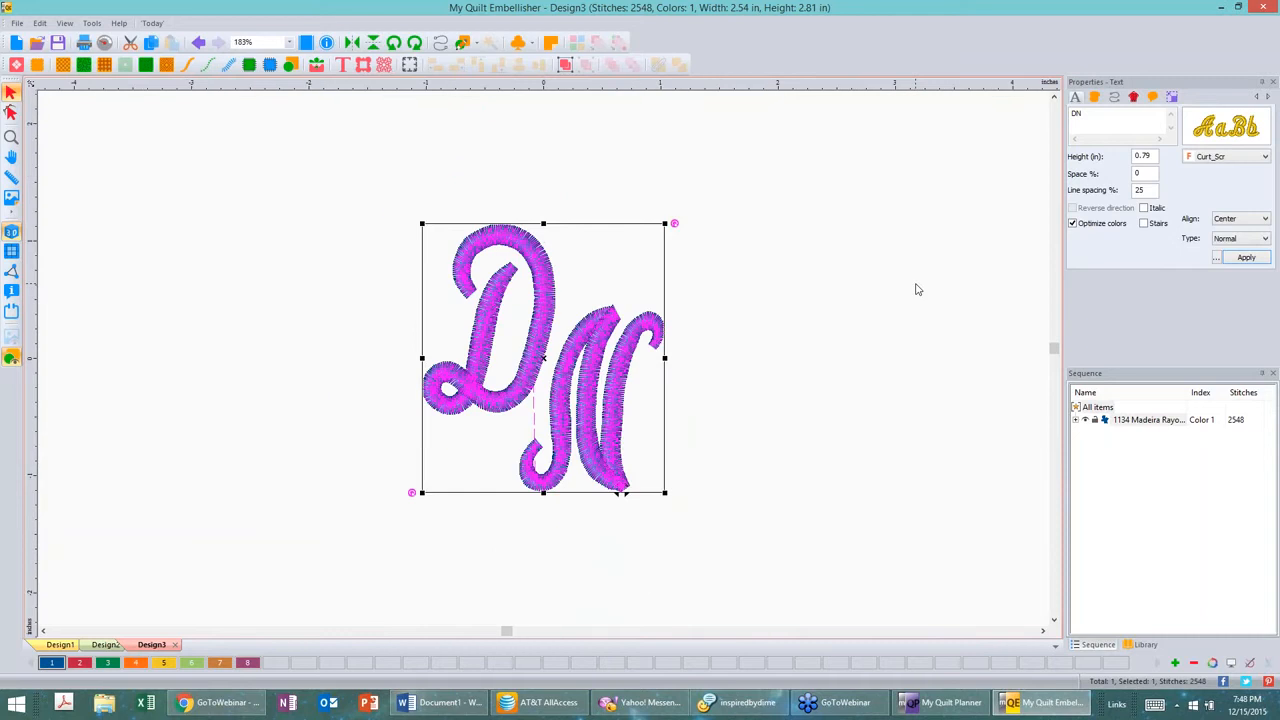
pyautogui.moveTo(655, 478); pyautogui.dragTo(861, 657)
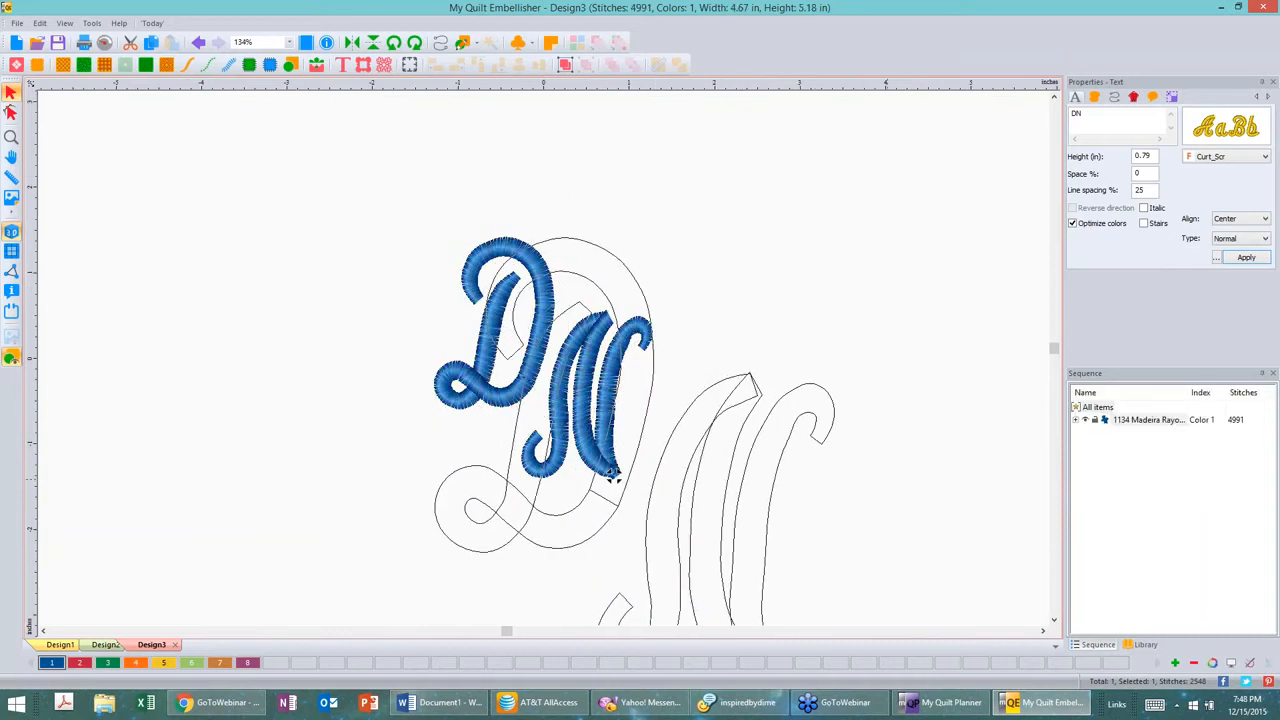
pyautogui.click(908, 479)
pyautogui.scroll(-3, 908, 479)
pyautogui.click(550, 288)
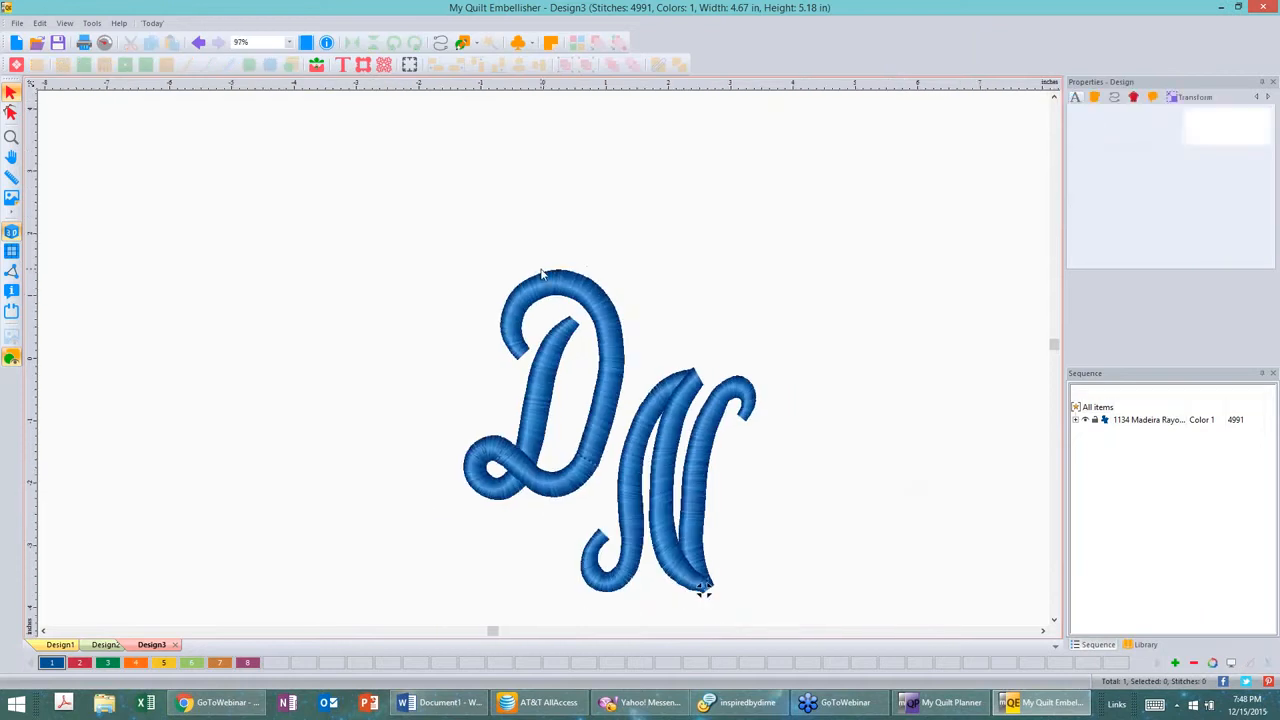
pyautogui.click(471, 283)
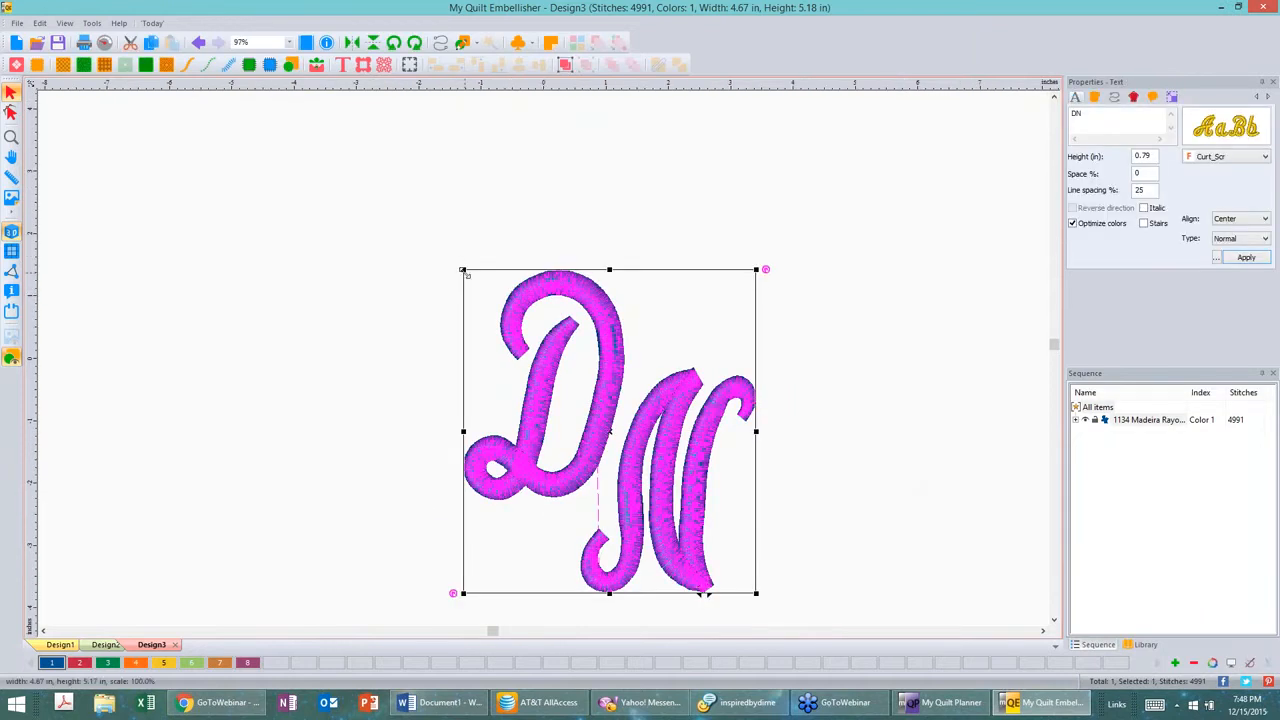
pyautogui.moveTo(465, 272); pyautogui.dragTo(326, 116)
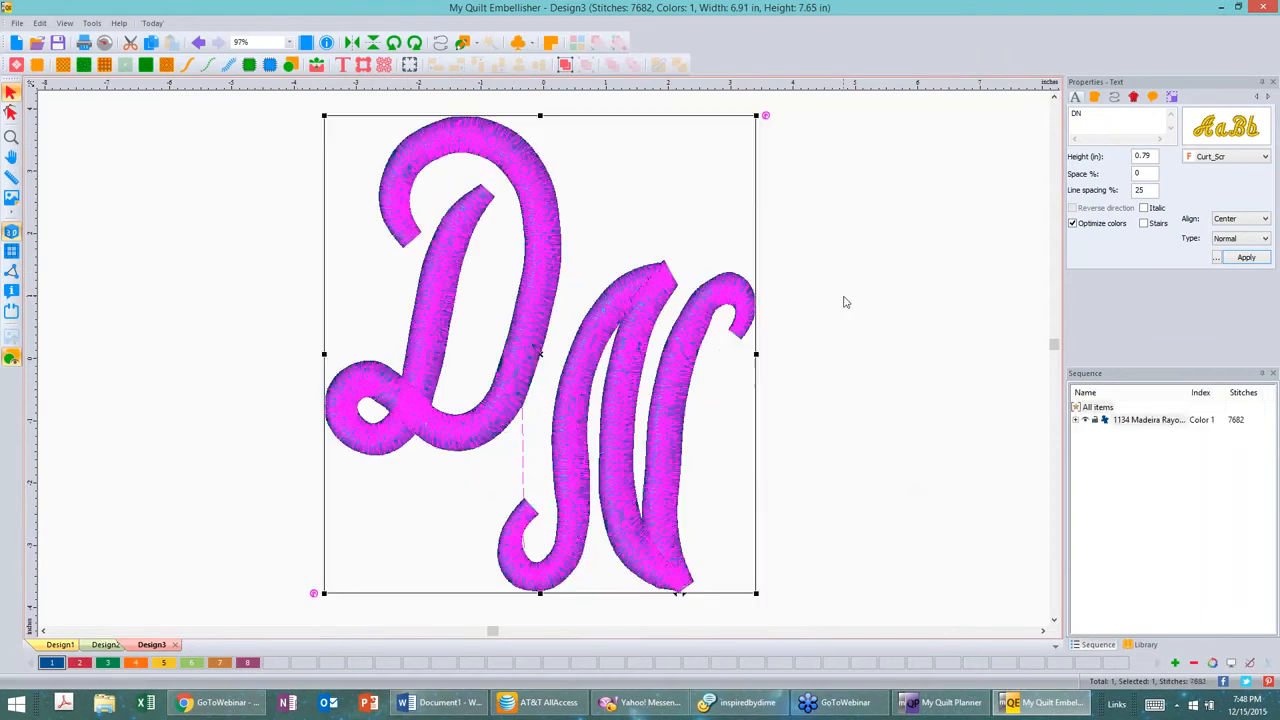
pyautogui.click(860, 308)
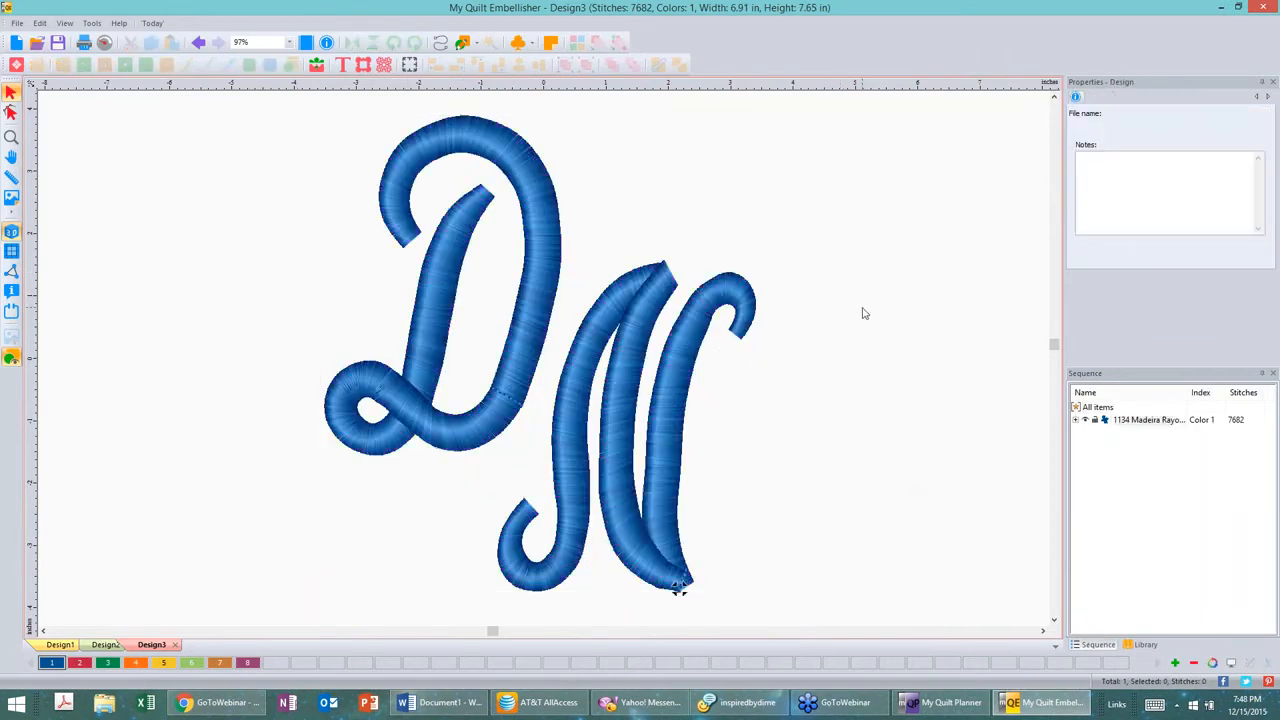
# Step: Browse each page of the General Options dialog and close it without changes
pyautogui.click(420, 144)
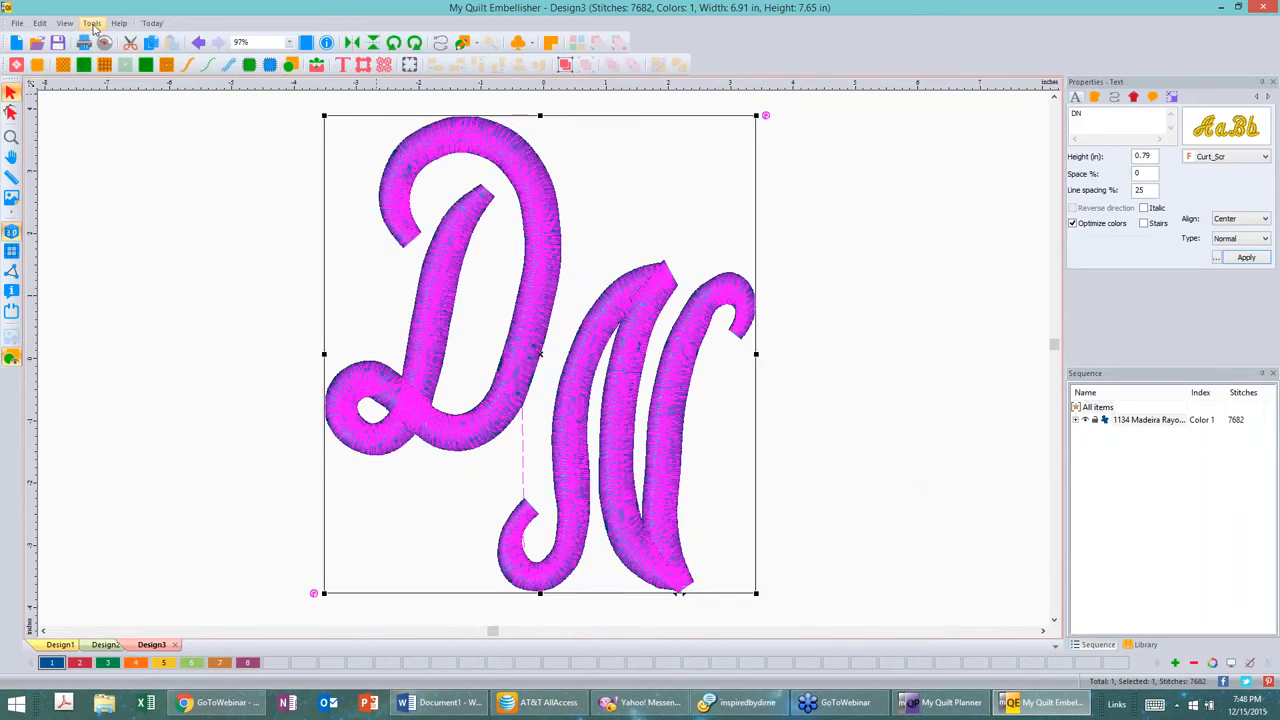
pyautogui.click(91, 23)
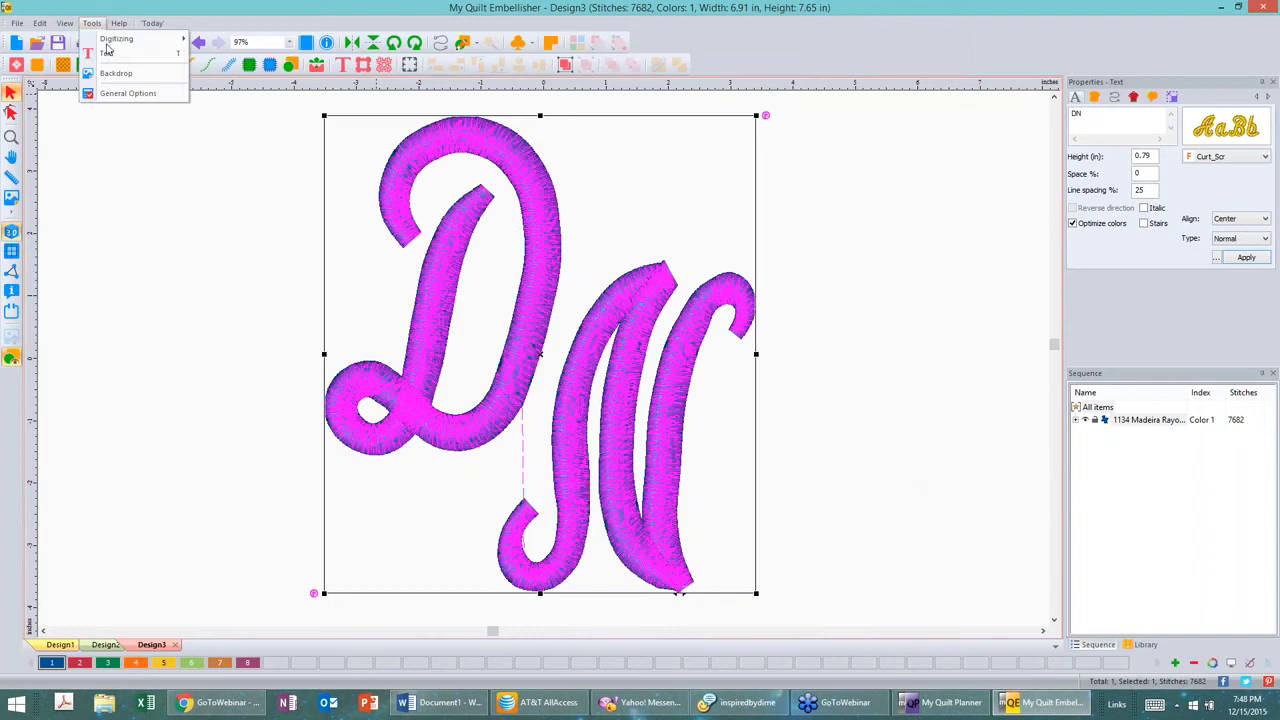
pyautogui.click(141, 97)
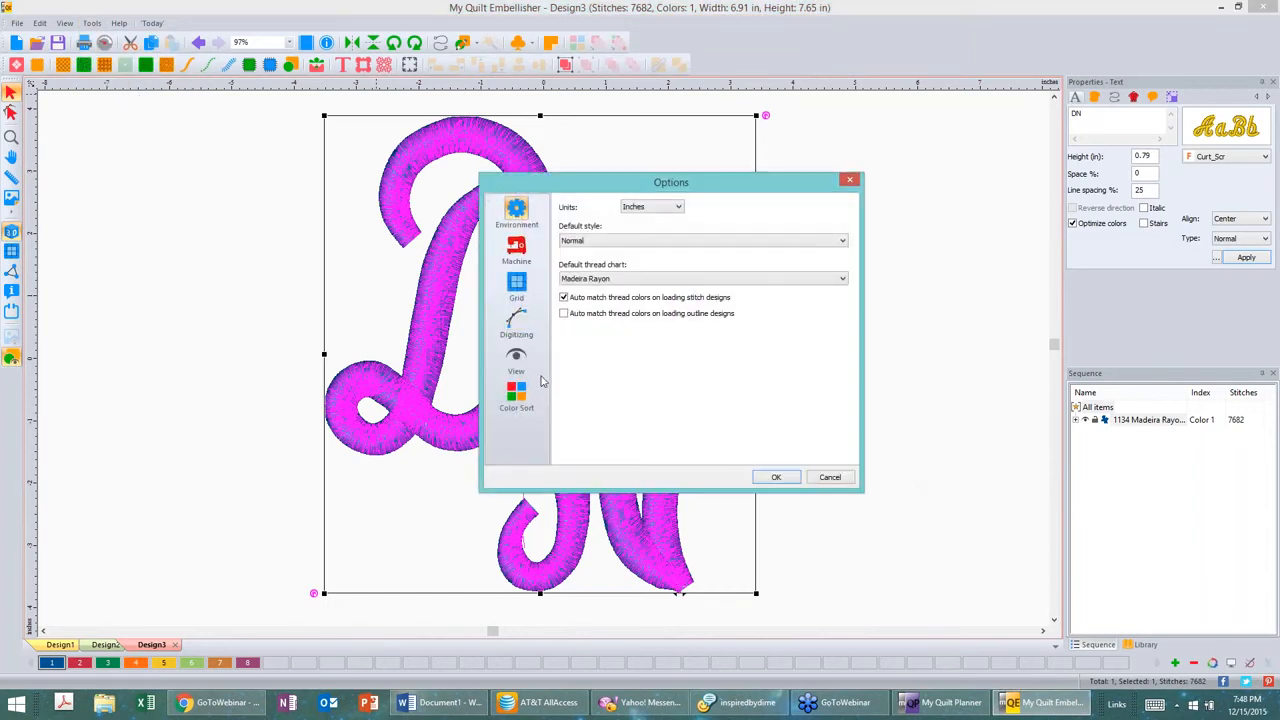
pyautogui.click(516, 250)
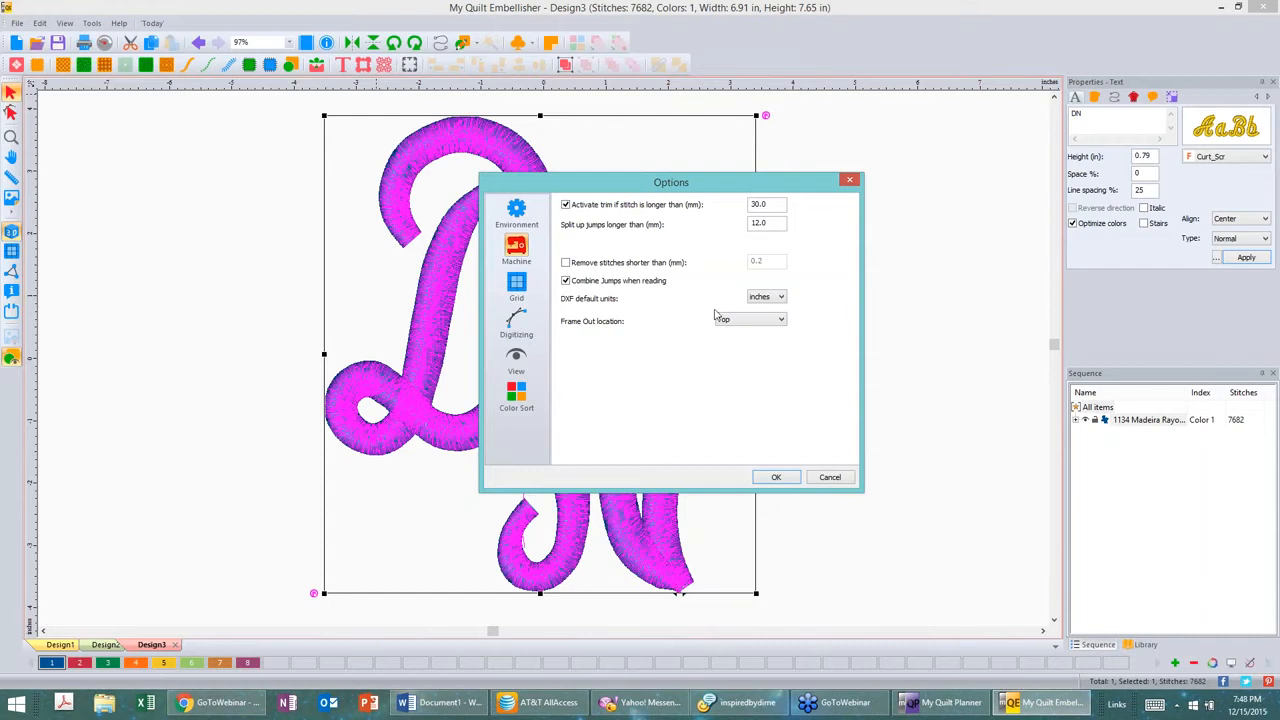
pyautogui.click(519, 321)
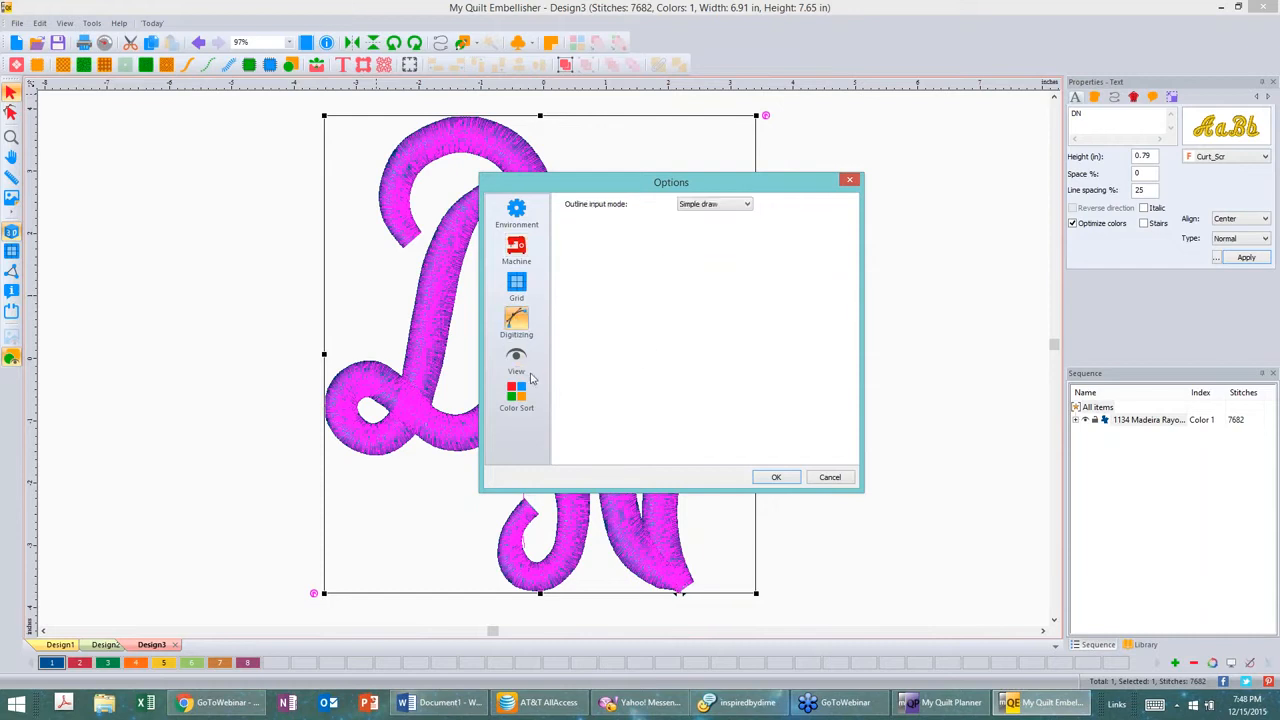
pyautogui.click(517, 398)
pyautogui.click(516, 362)
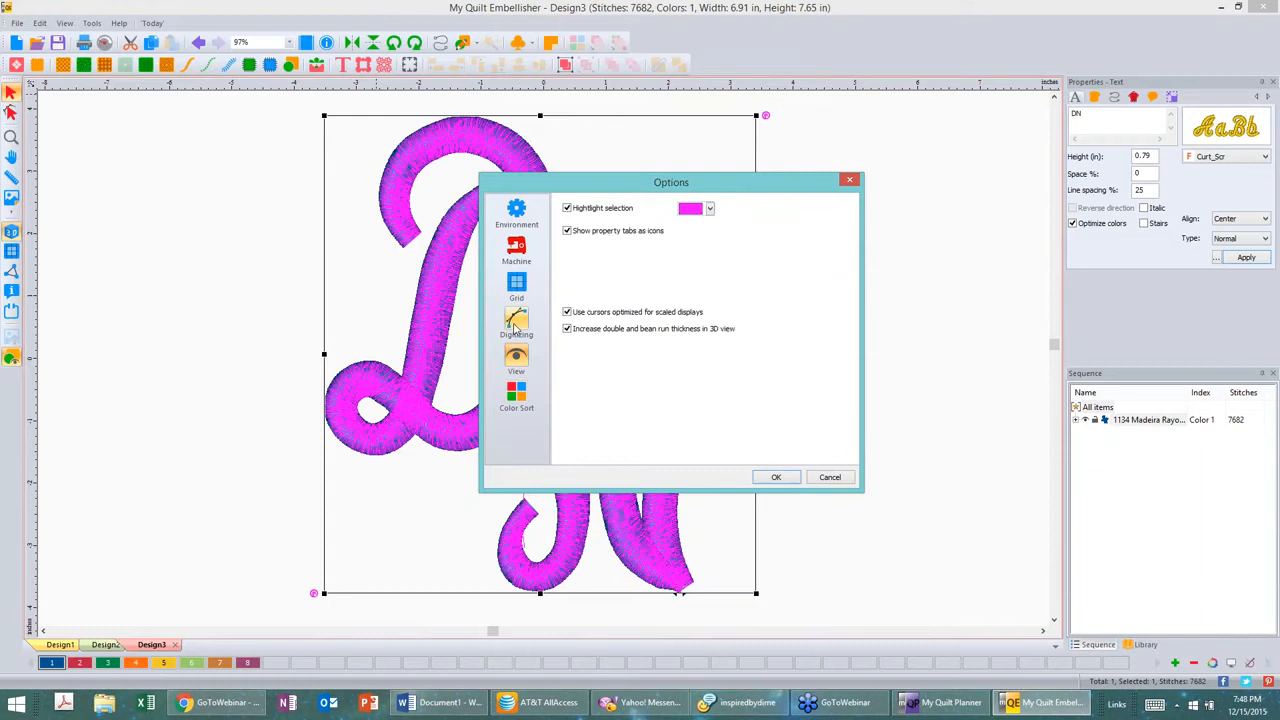
pyautogui.click(517, 321)
pyautogui.click(524, 208)
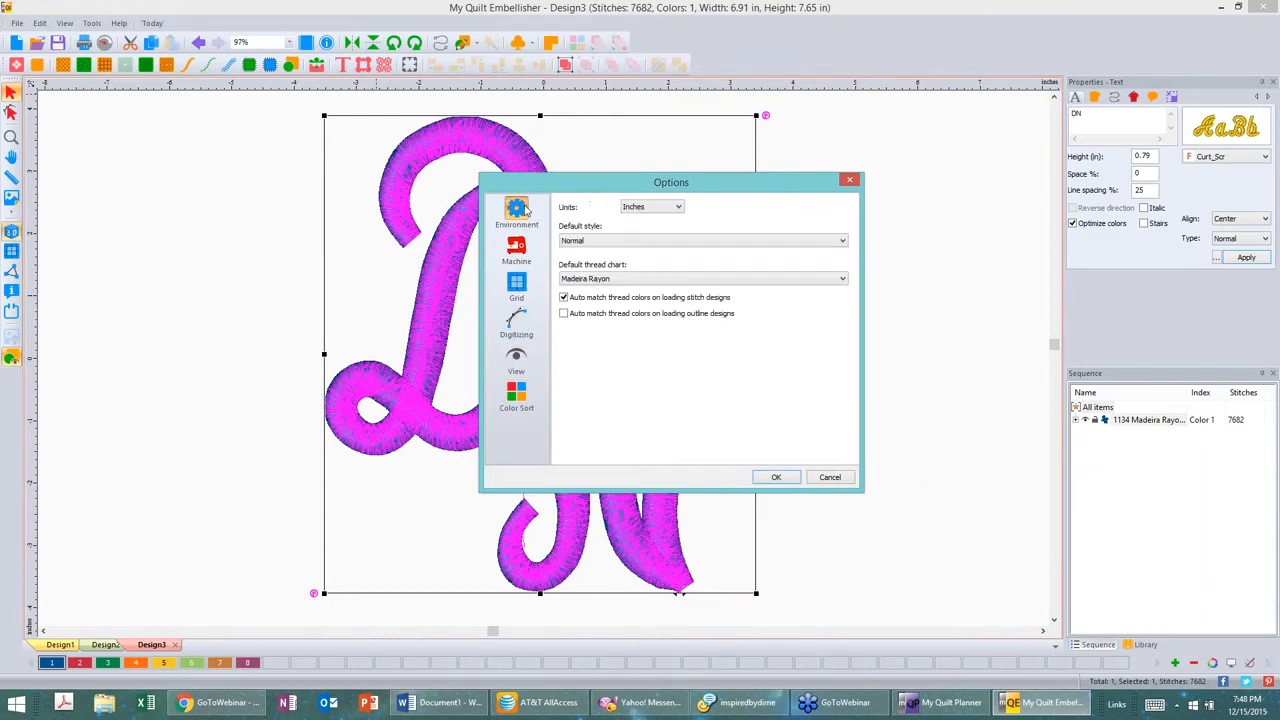
pyautogui.click(517, 284)
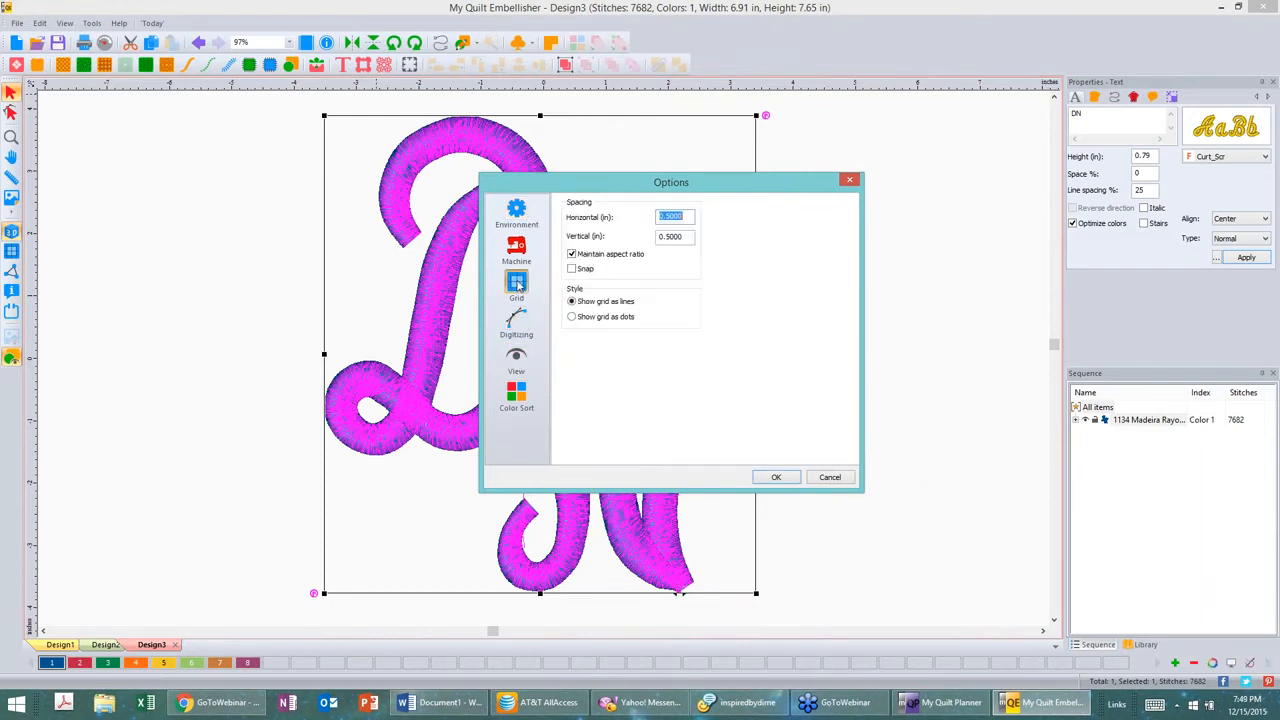
pyautogui.click(517, 320)
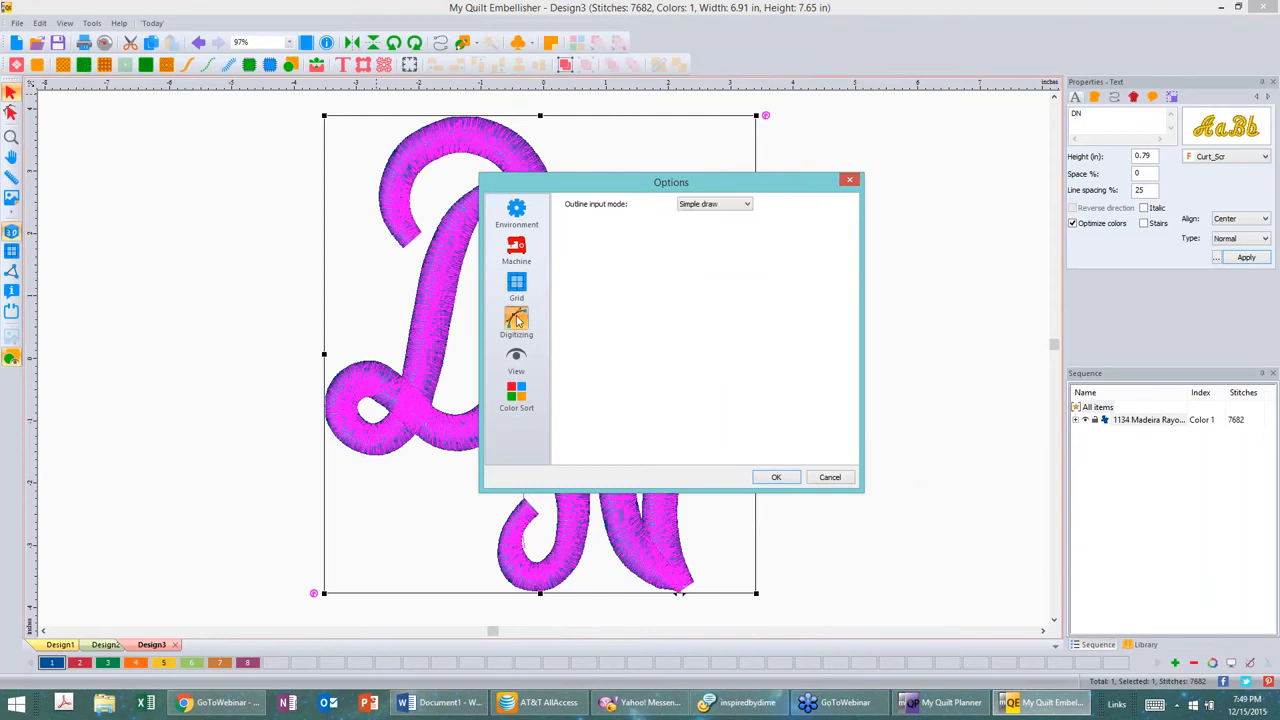
pyautogui.click(516, 357)
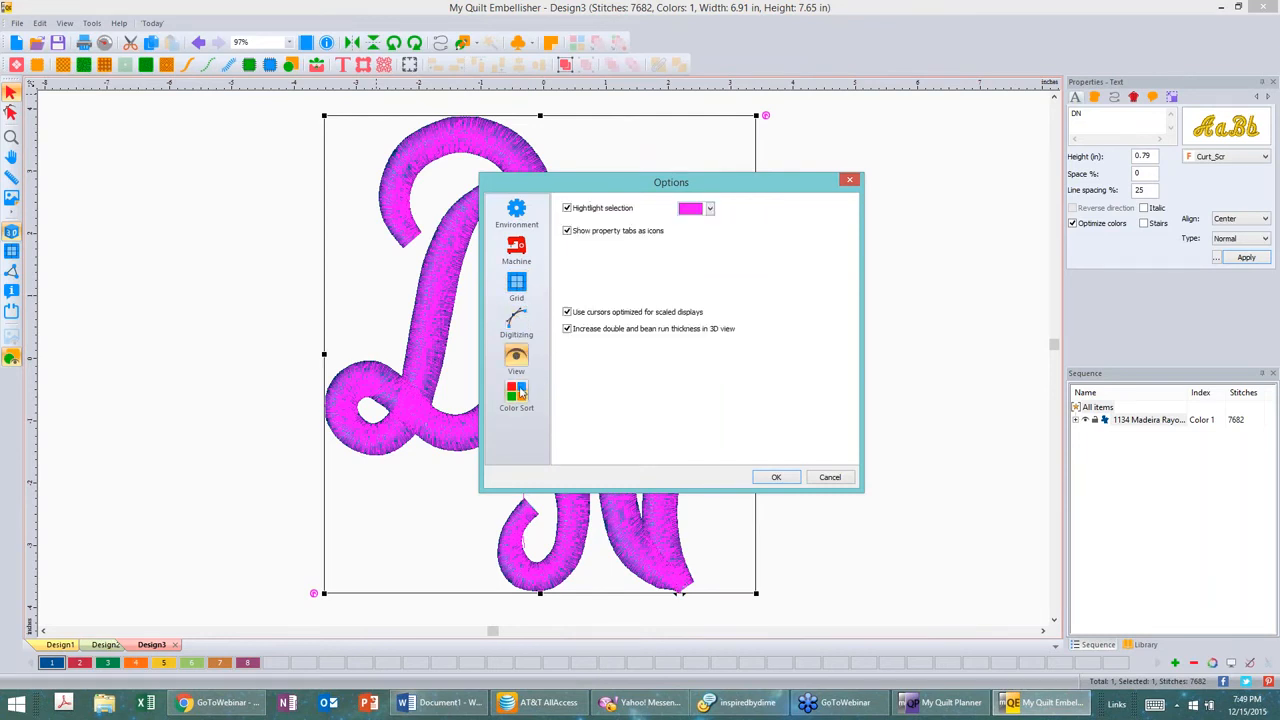
pyautogui.click(516, 318)
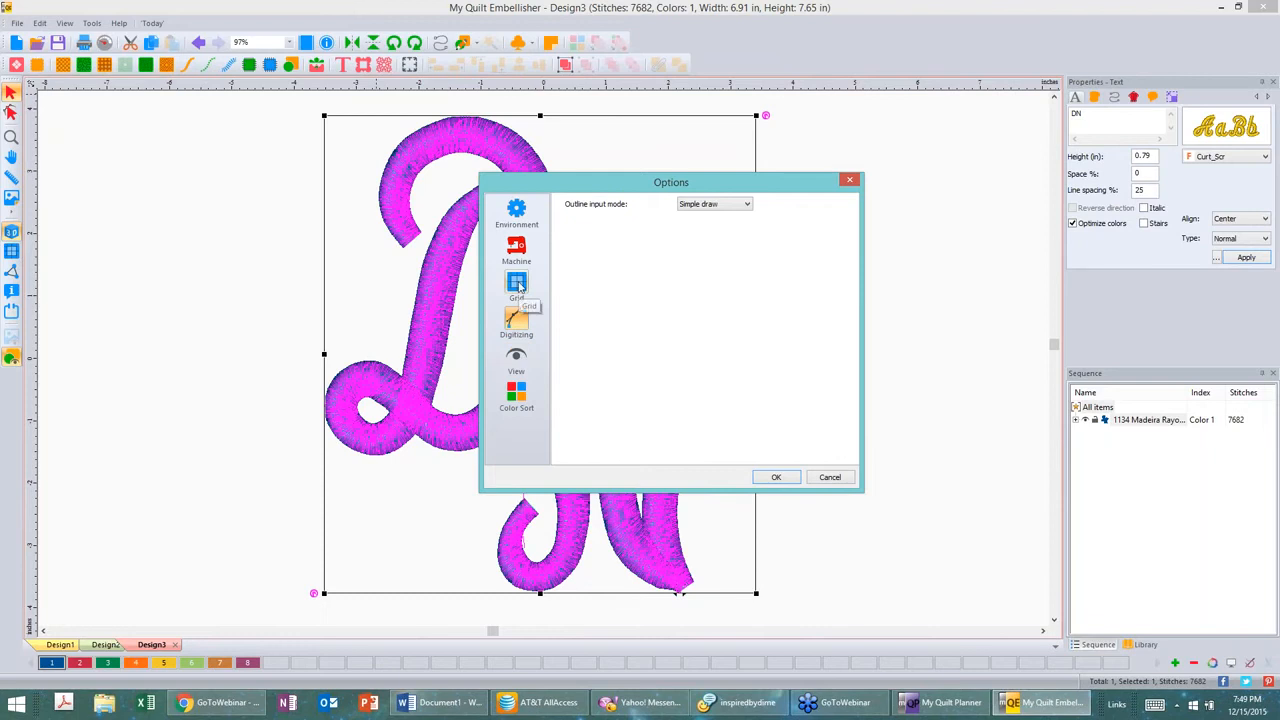
pyautogui.click(517, 286)
pyautogui.click(516, 248)
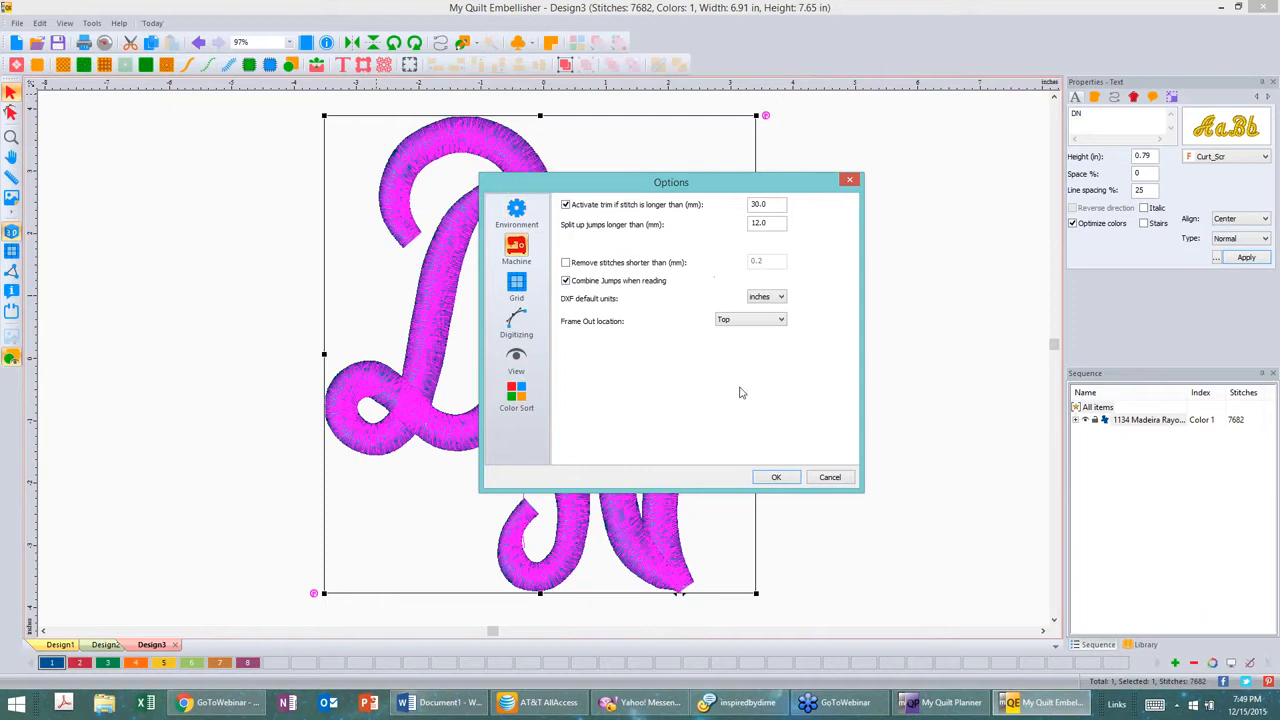
pyautogui.click(830, 477)
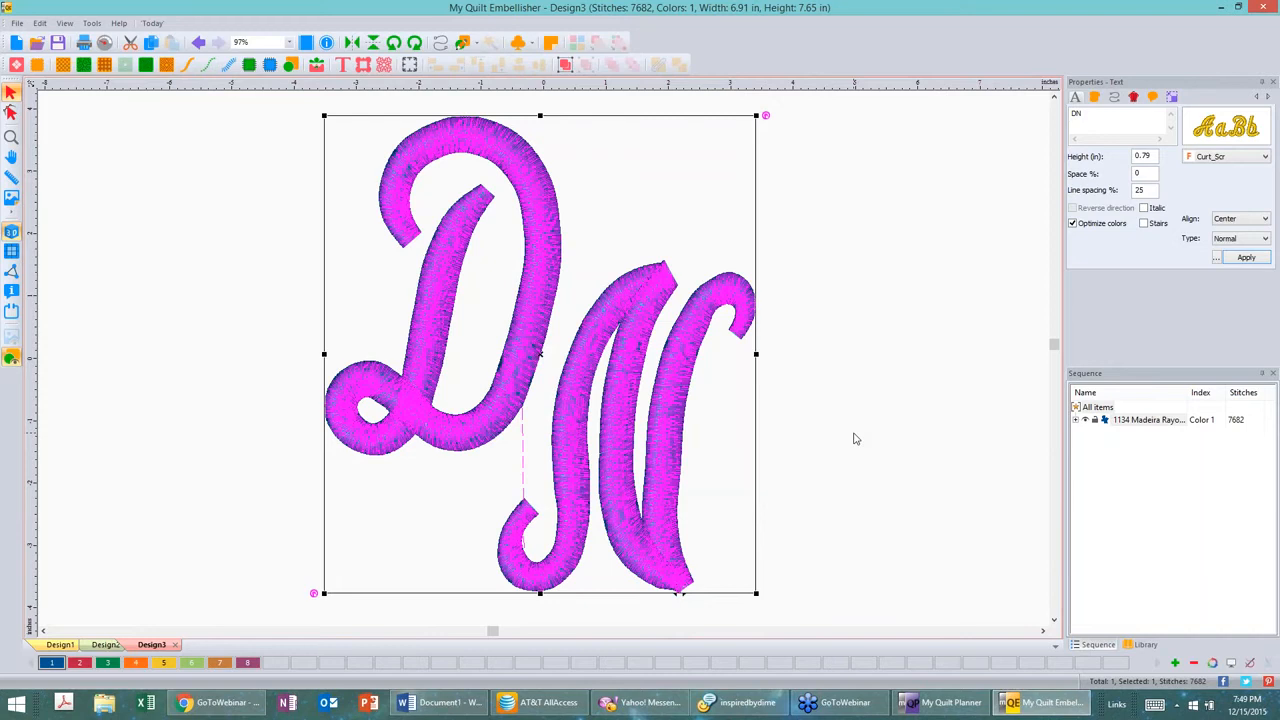
pyautogui.click(840, 313)
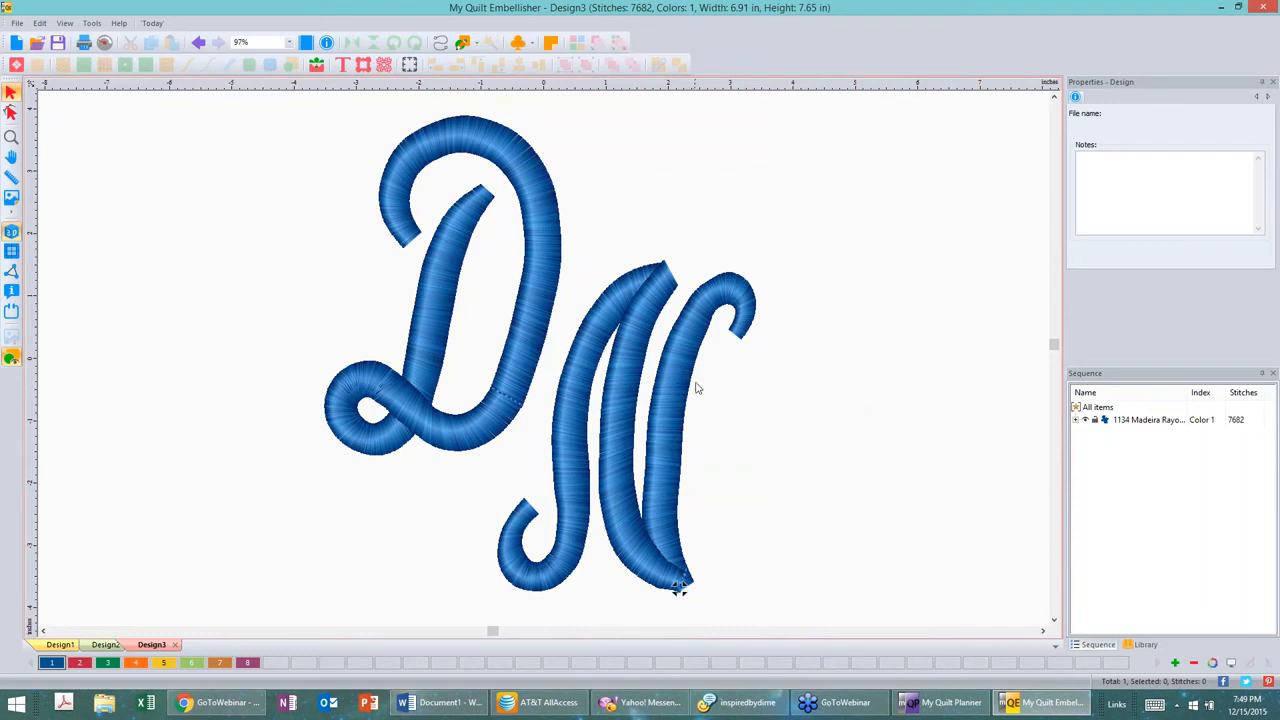
# Step: Set the DN monogram's split satin type to Random and apply it
pyautogui.click(680, 356)
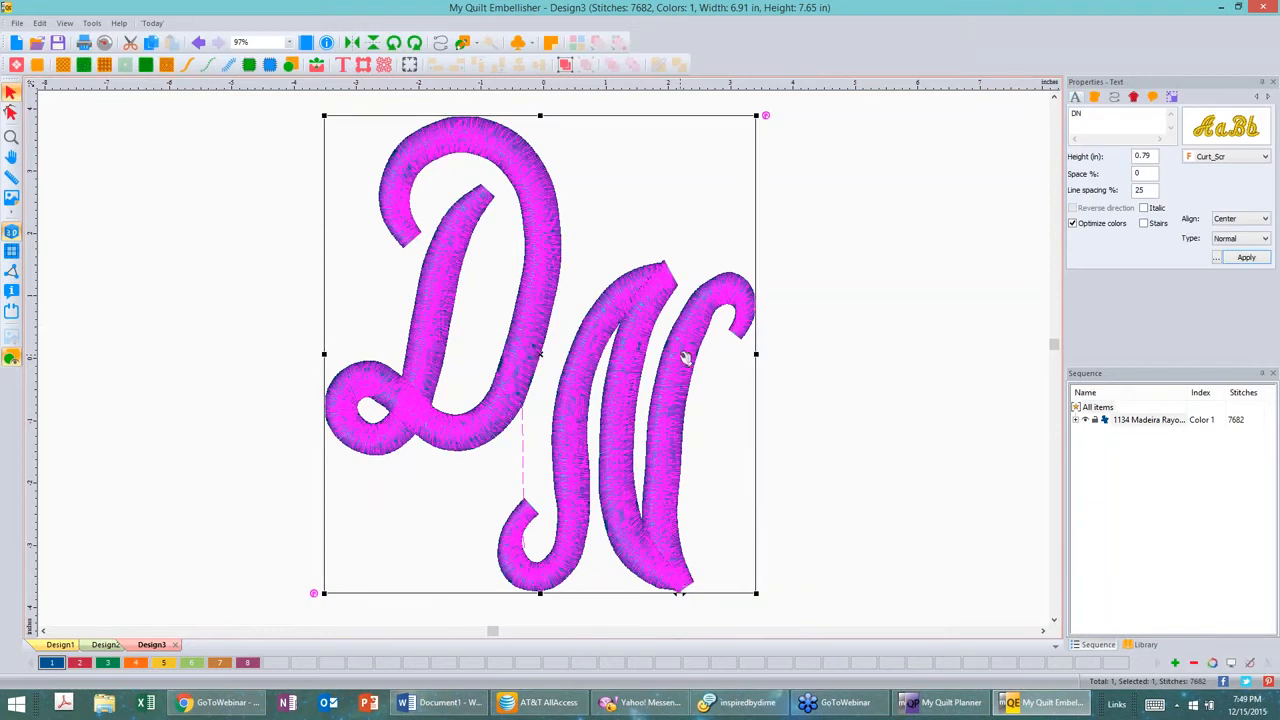
pyautogui.click(1136, 100)
pyautogui.press('super')
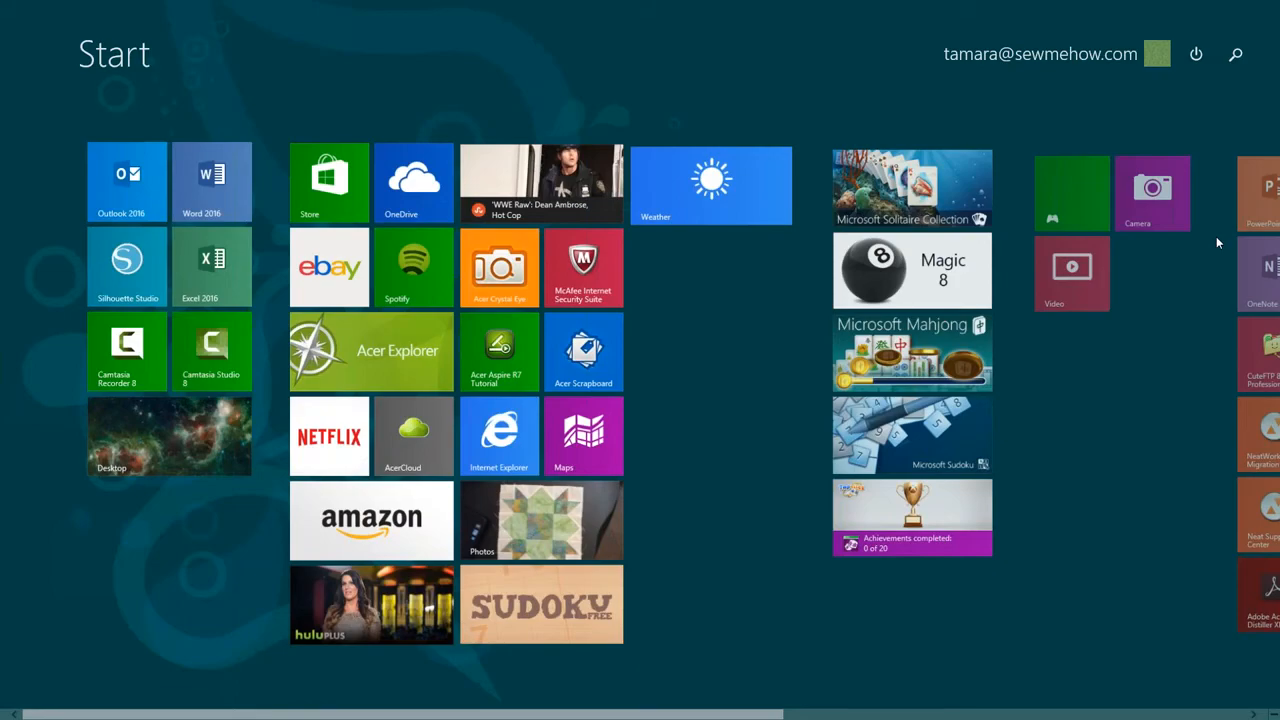
pyautogui.press('super')
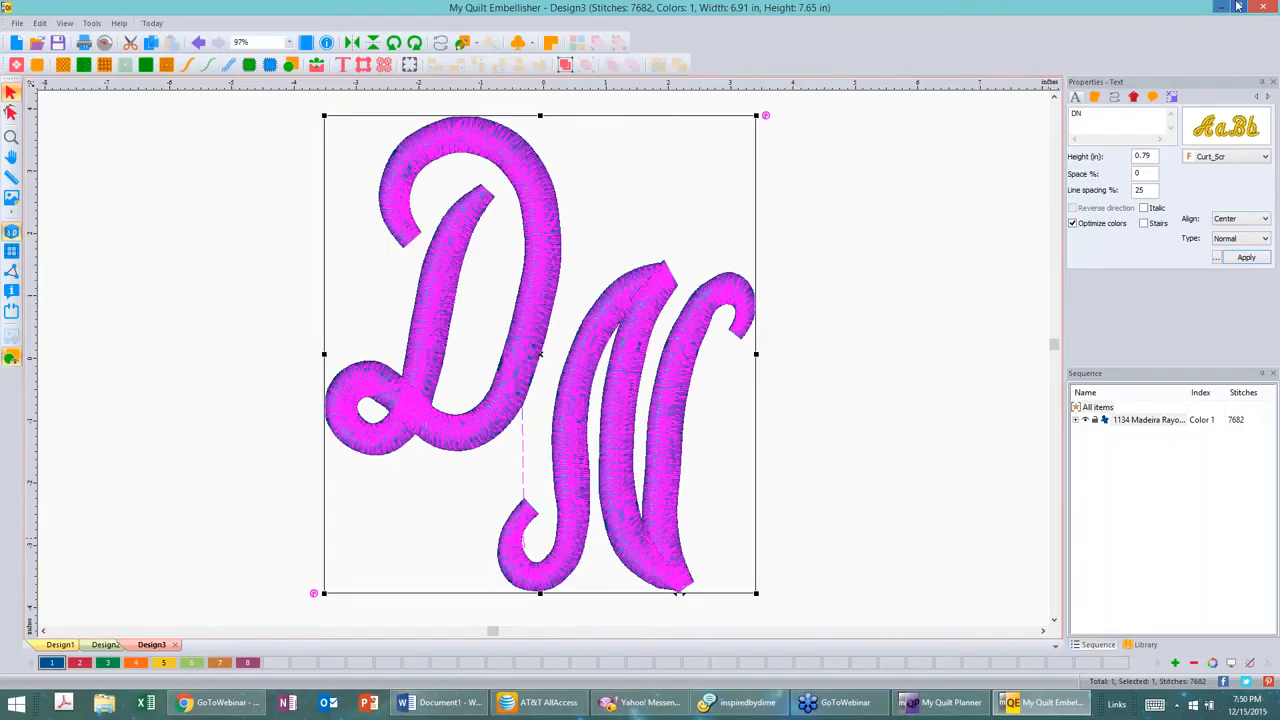
pyautogui.click(1134, 97)
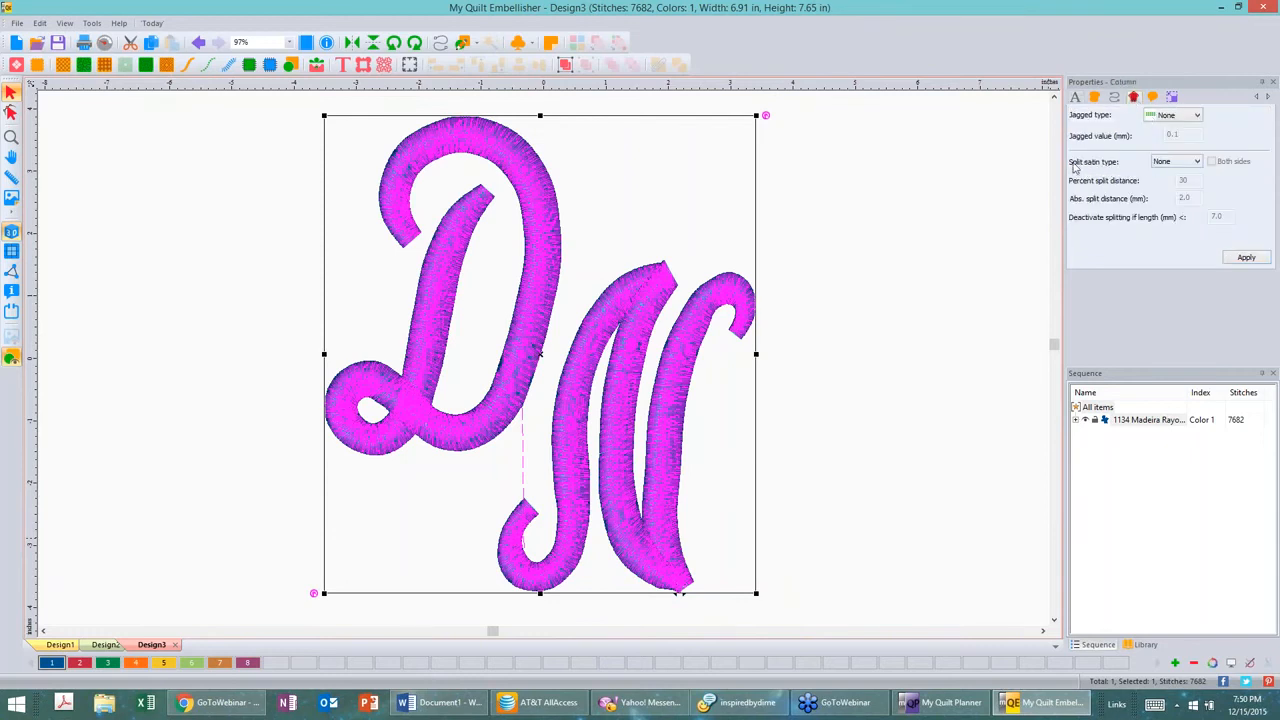
pyautogui.click(1198, 162)
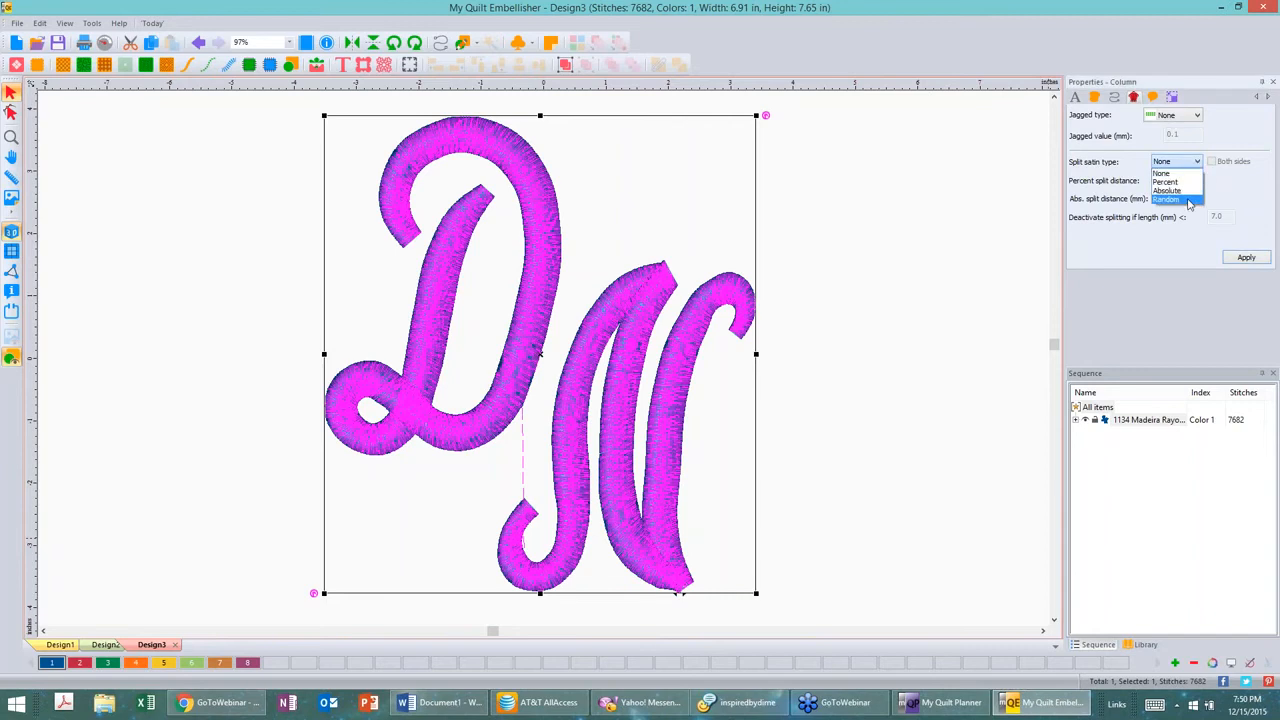
pyautogui.click(1188, 200)
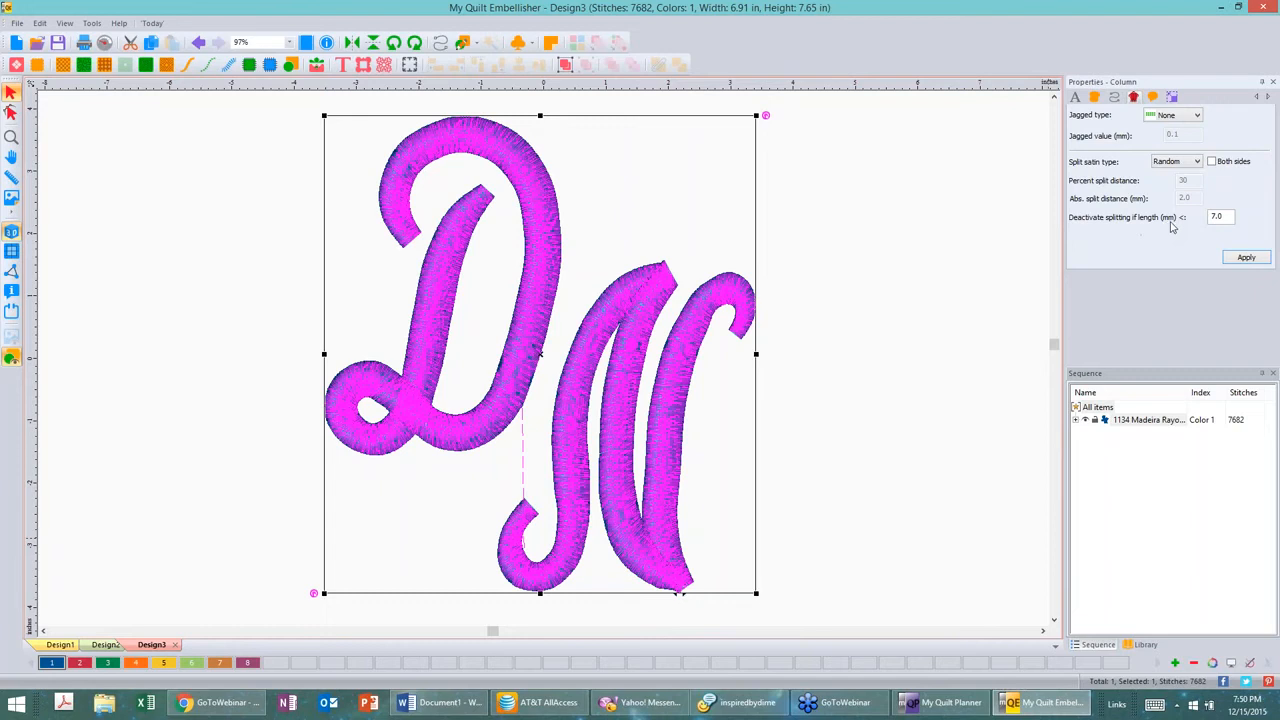
pyautogui.click(1250, 259)
pyautogui.click(955, 259)
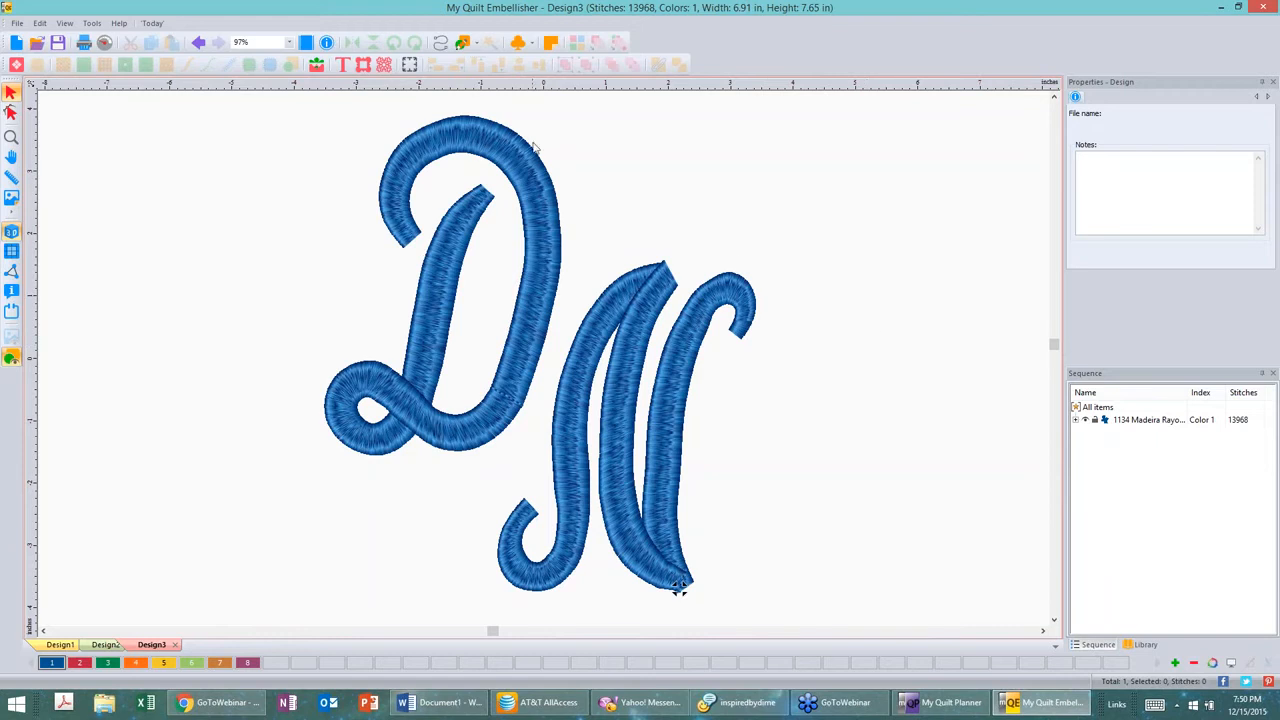
# Step: Change the DN monogram's split satin type to Percent with a 50 percent split distance and apply
pyautogui.click(480, 138)
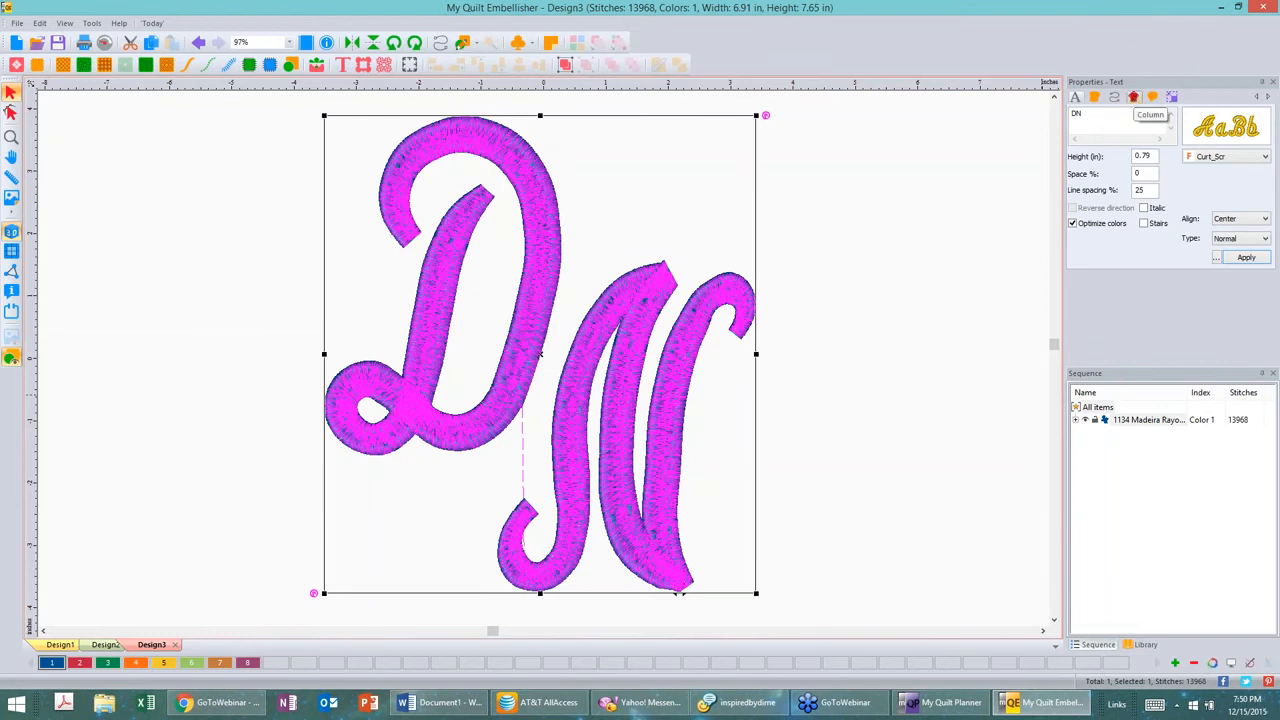
pyautogui.click(1133, 97)
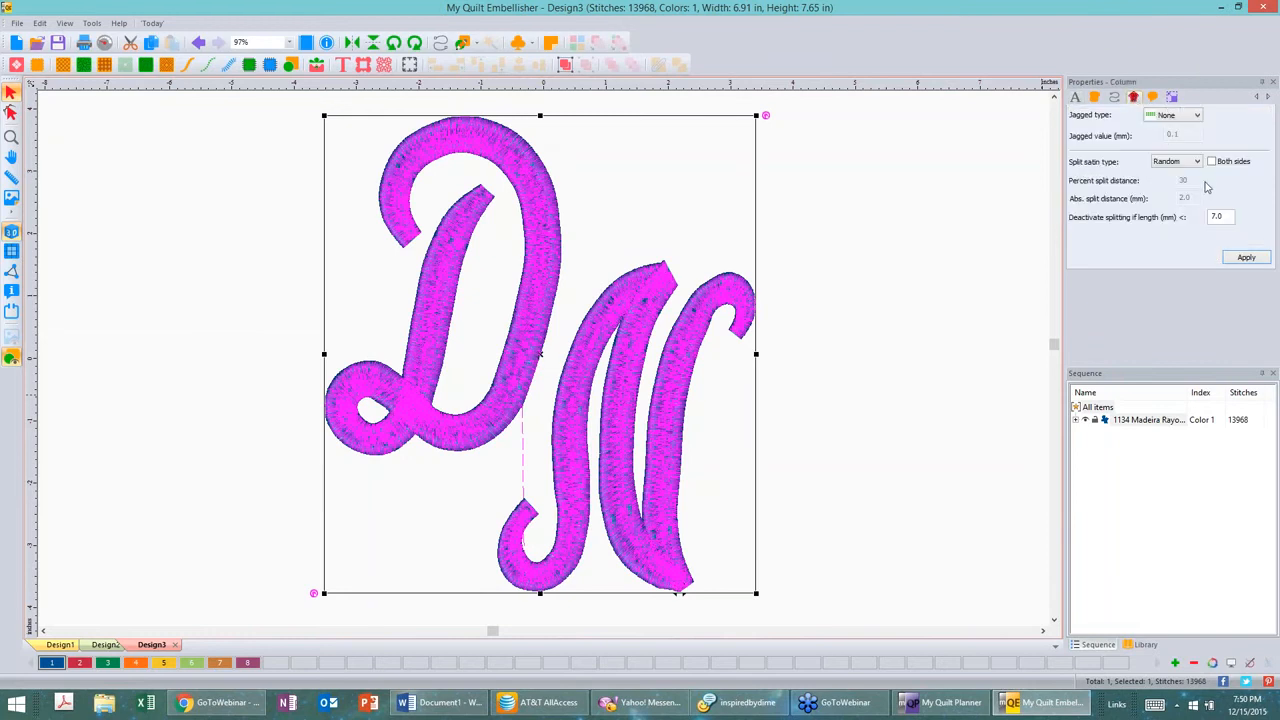
pyautogui.click(1198, 162)
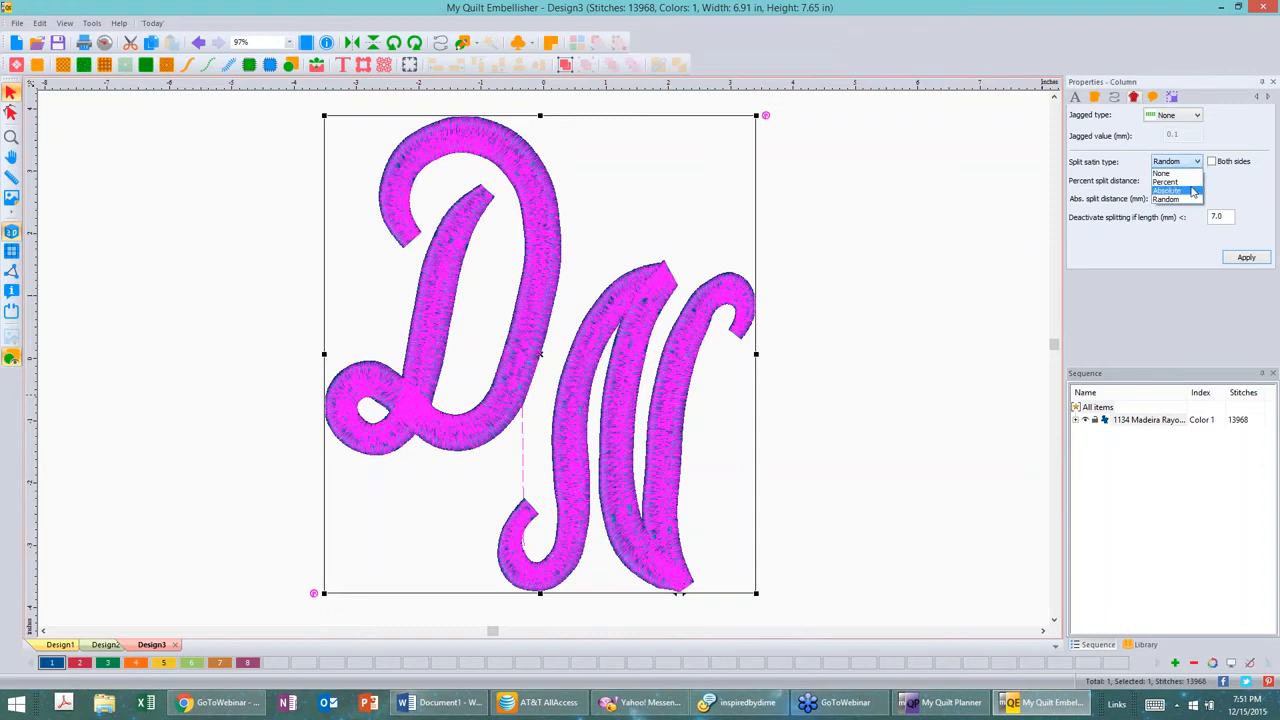
pyautogui.click(1168, 181)
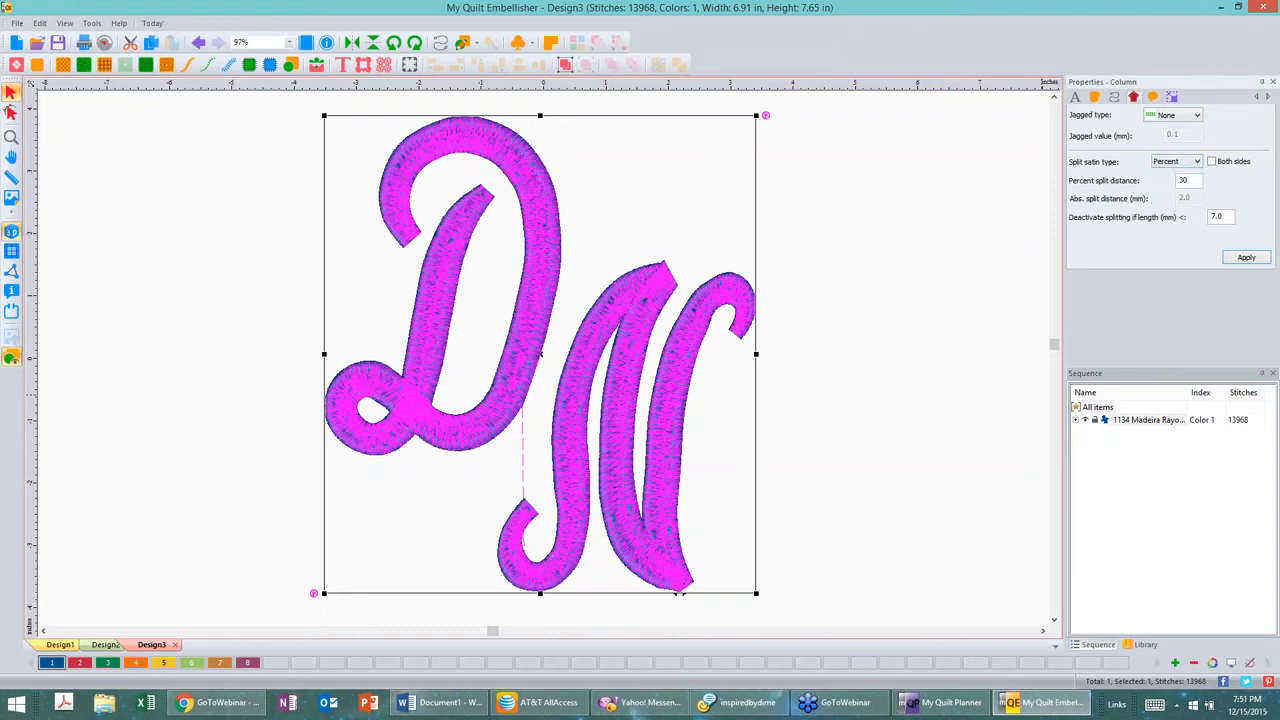
pyautogui.moveTo(1191, 181); pyautogui.dragTo(1163, 180)
pyautogui.write('50')
pyautogui.click(1247, 259)
pyautogui.click(934, 194)
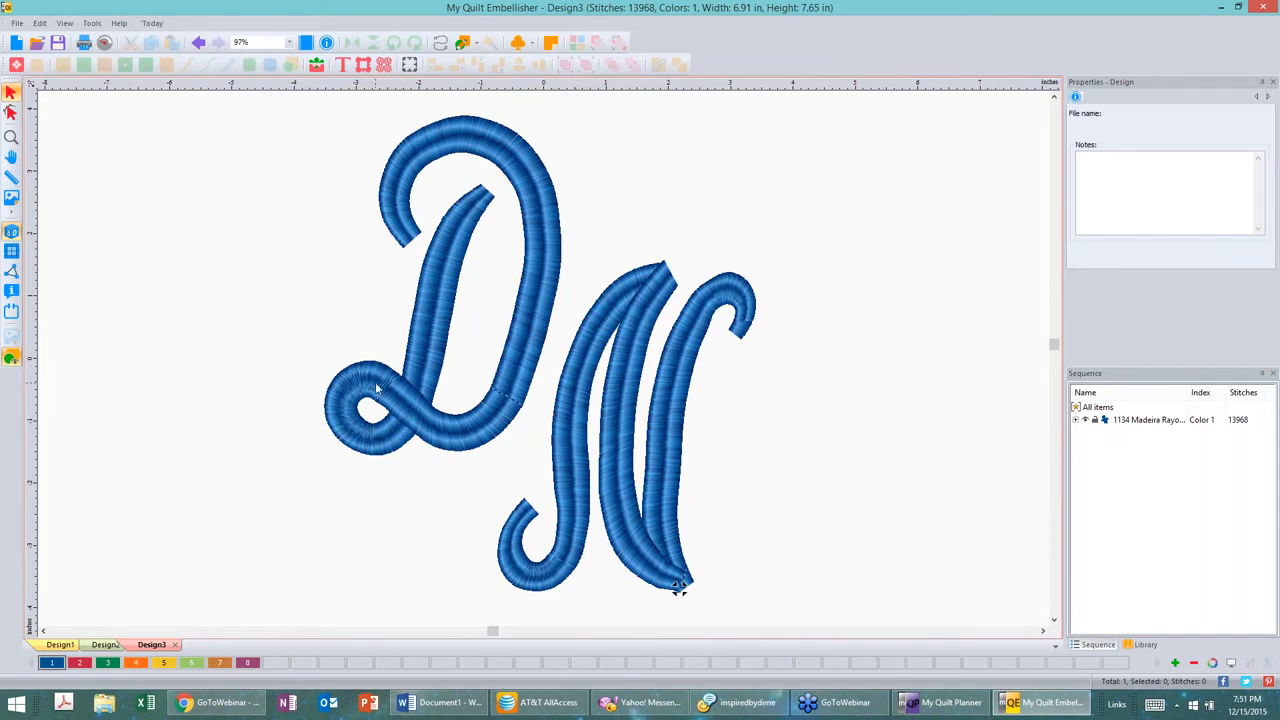
# Step: Set the DN monogram's deactivate-splitting length to 2 mm and apply
pyautogui.click(510, 150)
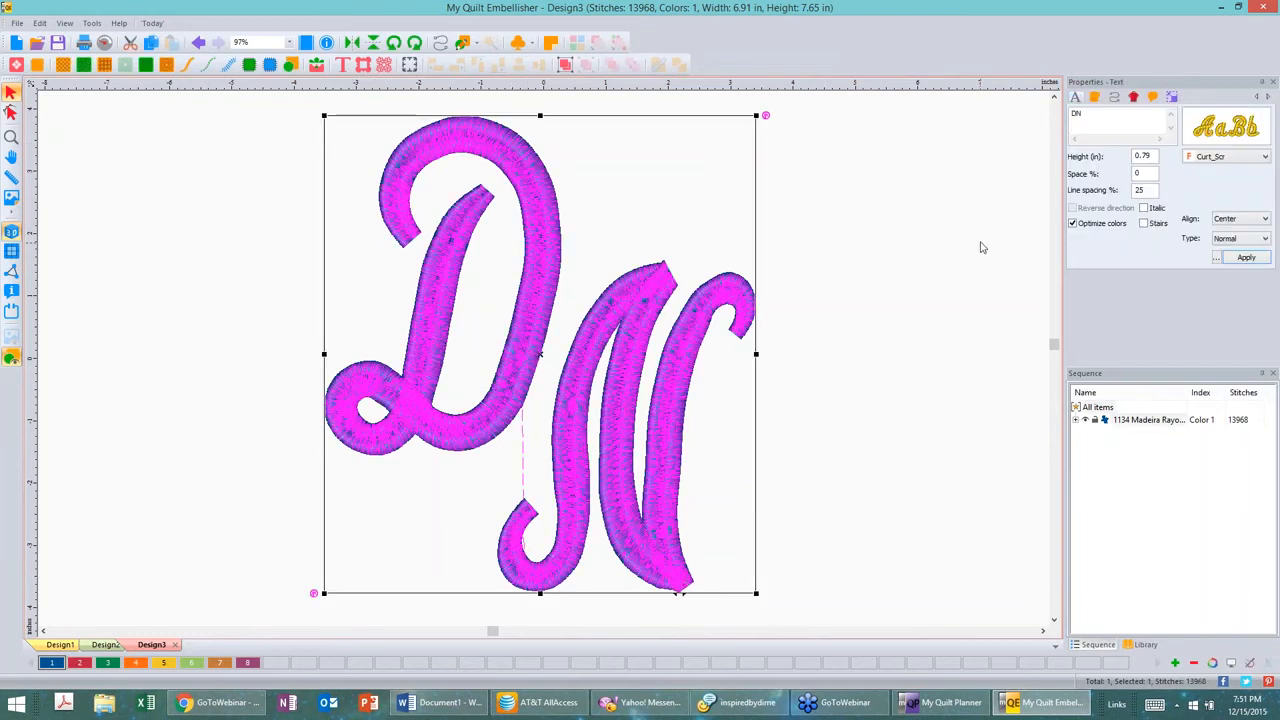
pyautogui.click(1135, 97)
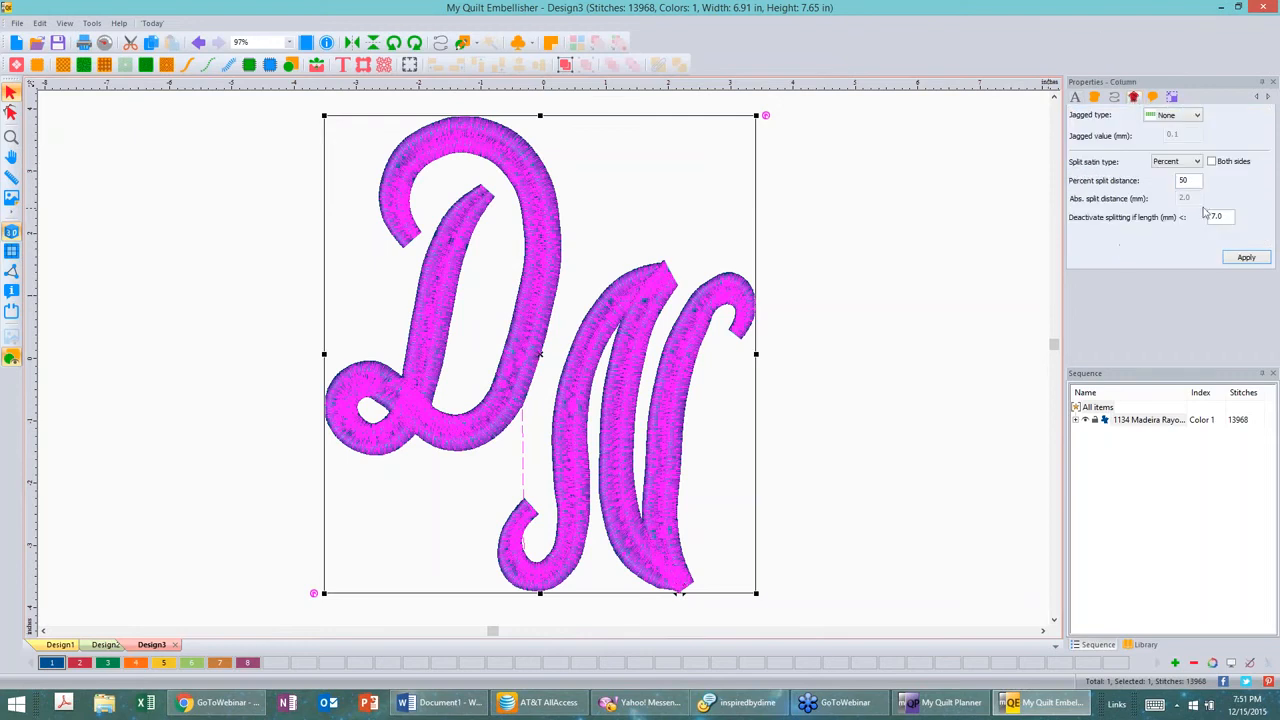
pyautogui.moveTo(1228, 215); pyautogui.dragTo(1205, 216)
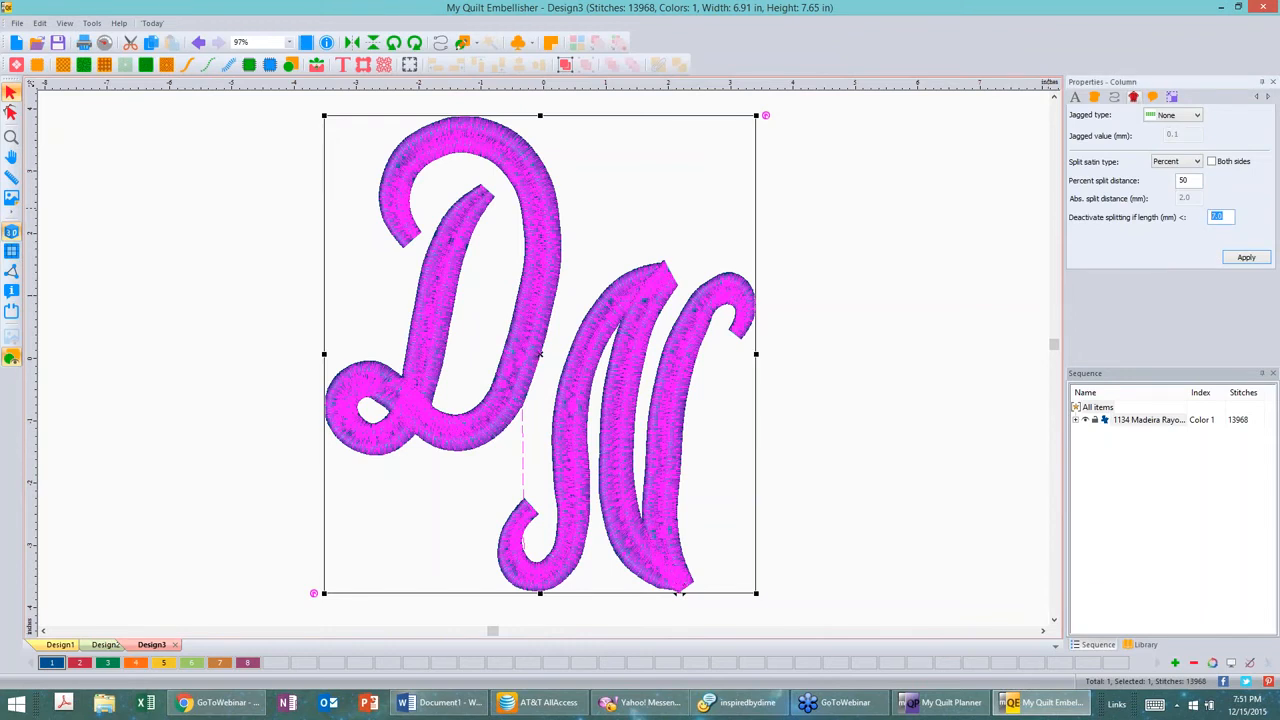
pyautogui.write('2')
pyautogui.click(1256, 261)
pyautogui.click(936, 278)
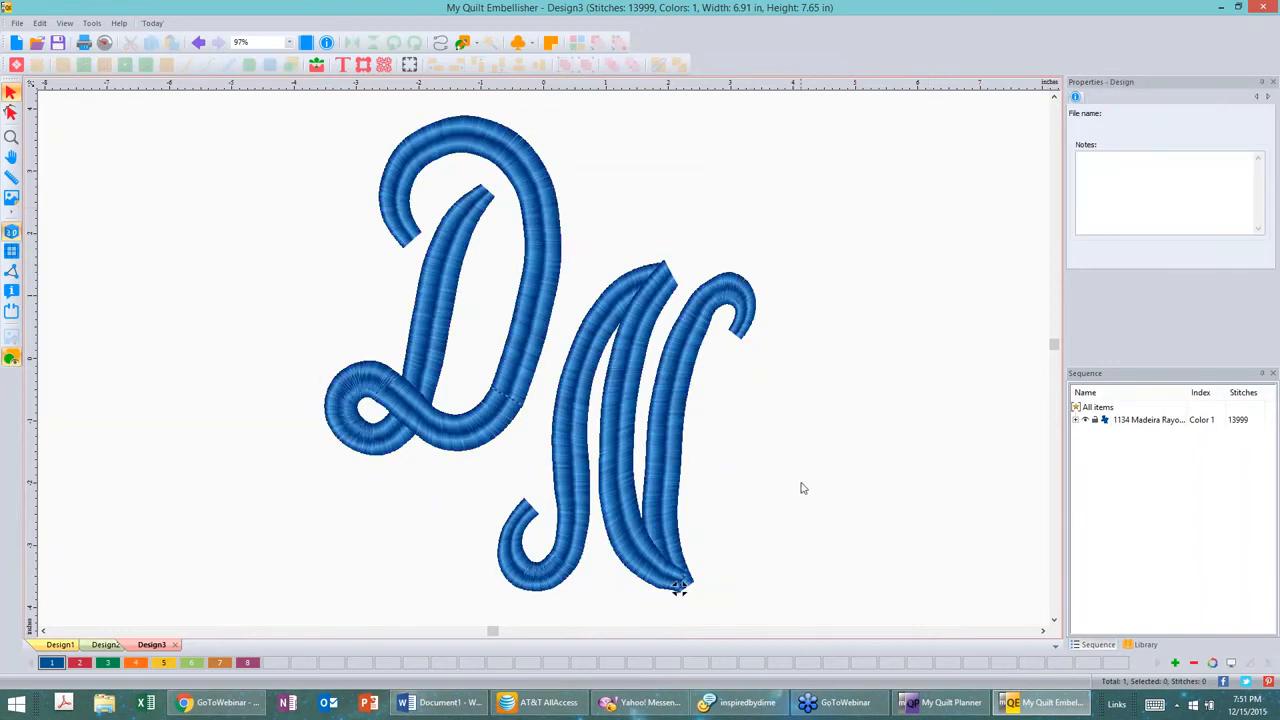
# Step: Set the DN monogram's split satin type to Absolute on both sides and apply it
pyautogui.scroll(-1, 804, 477)
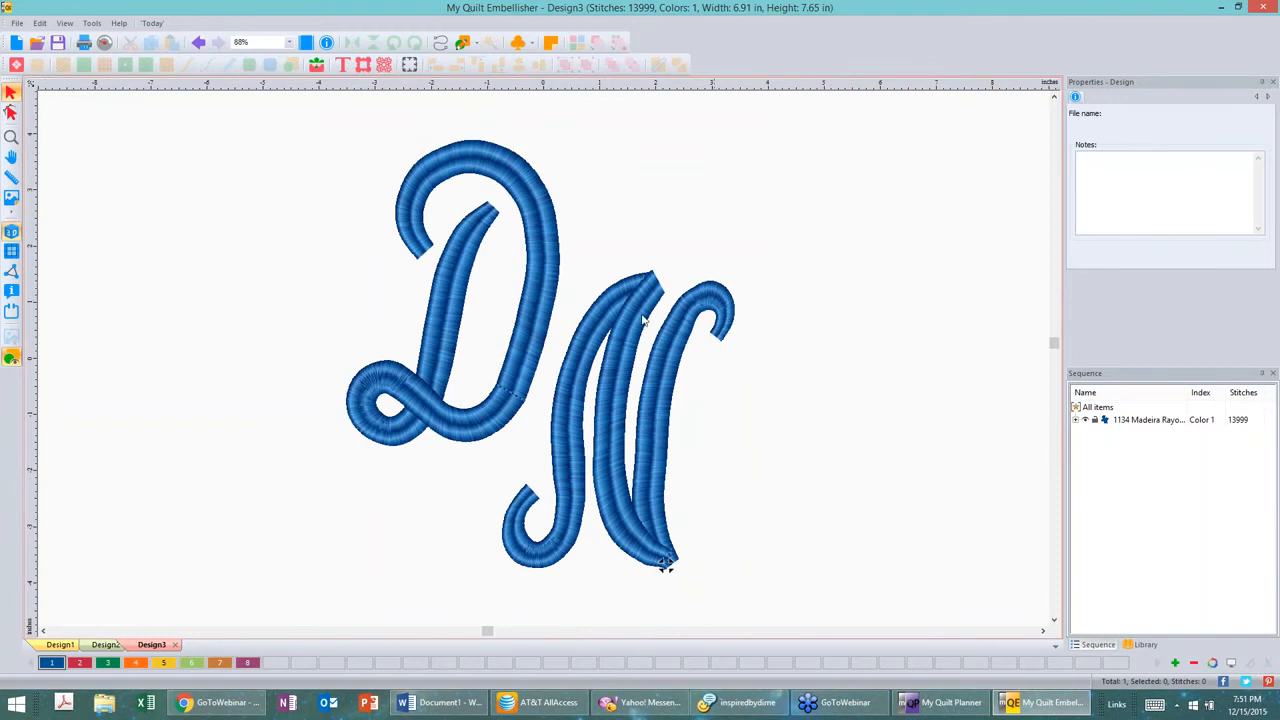
pyautogui.click(675, 336)
pyautogui.click(665, 565)
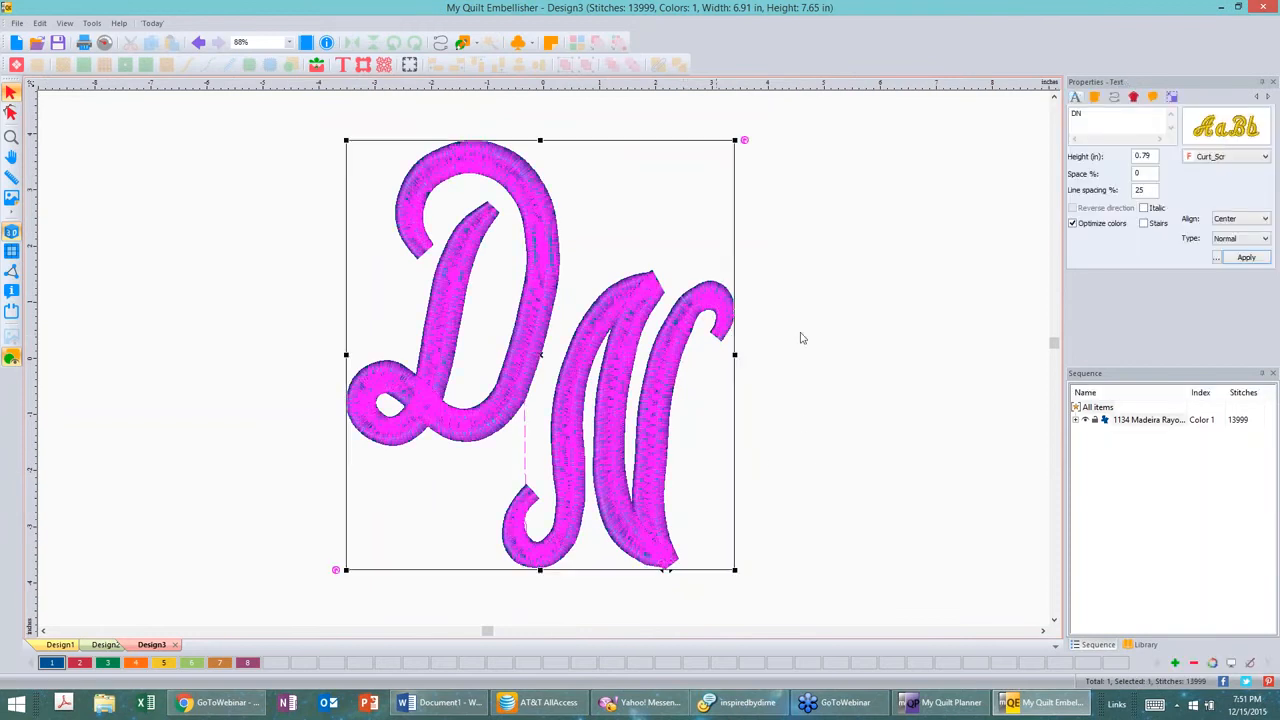
pyautogui.click(1134, 97)
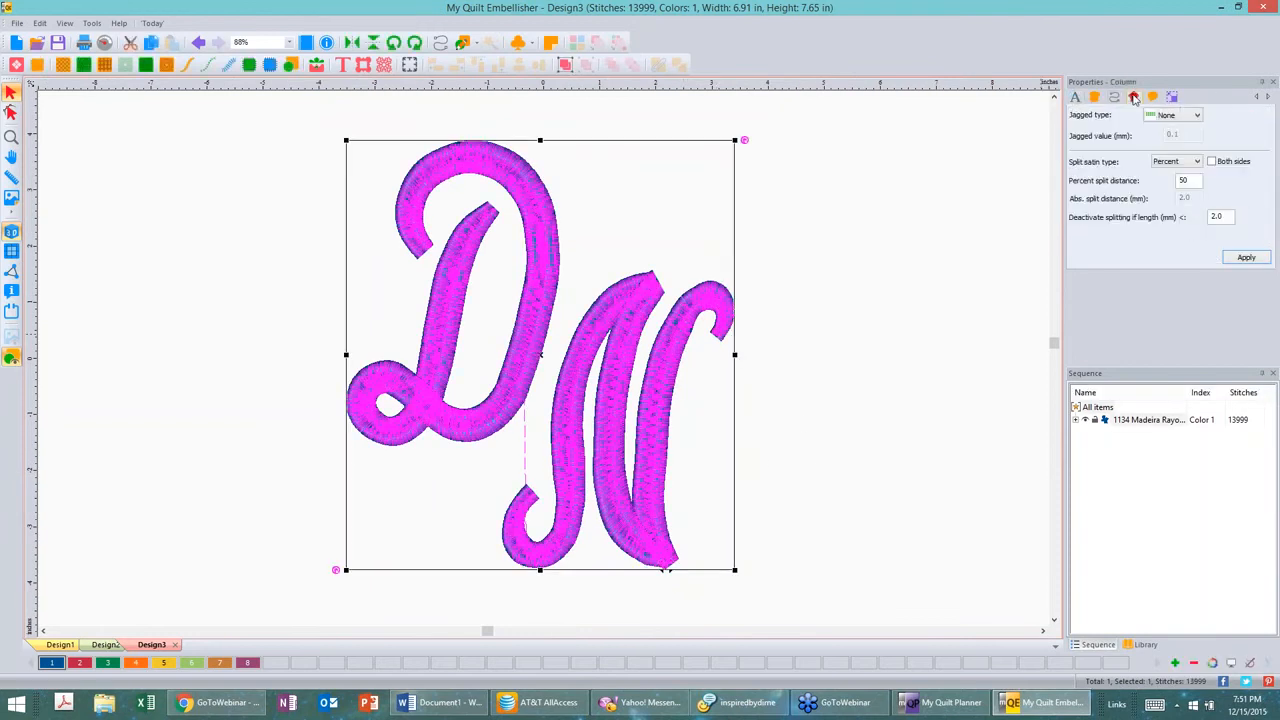
pyautogui.click(1212, 162)
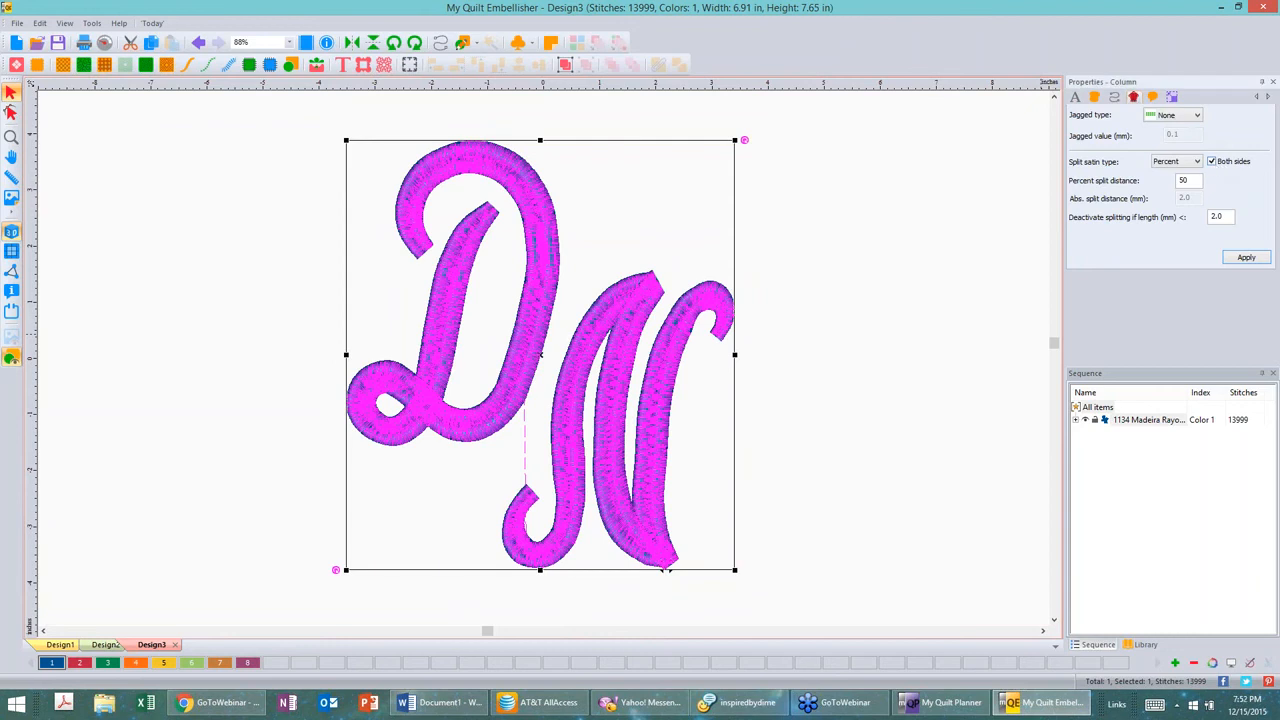
pyautogui.doubleClick(1195, 180)
pyautogui.click(1198, 162)
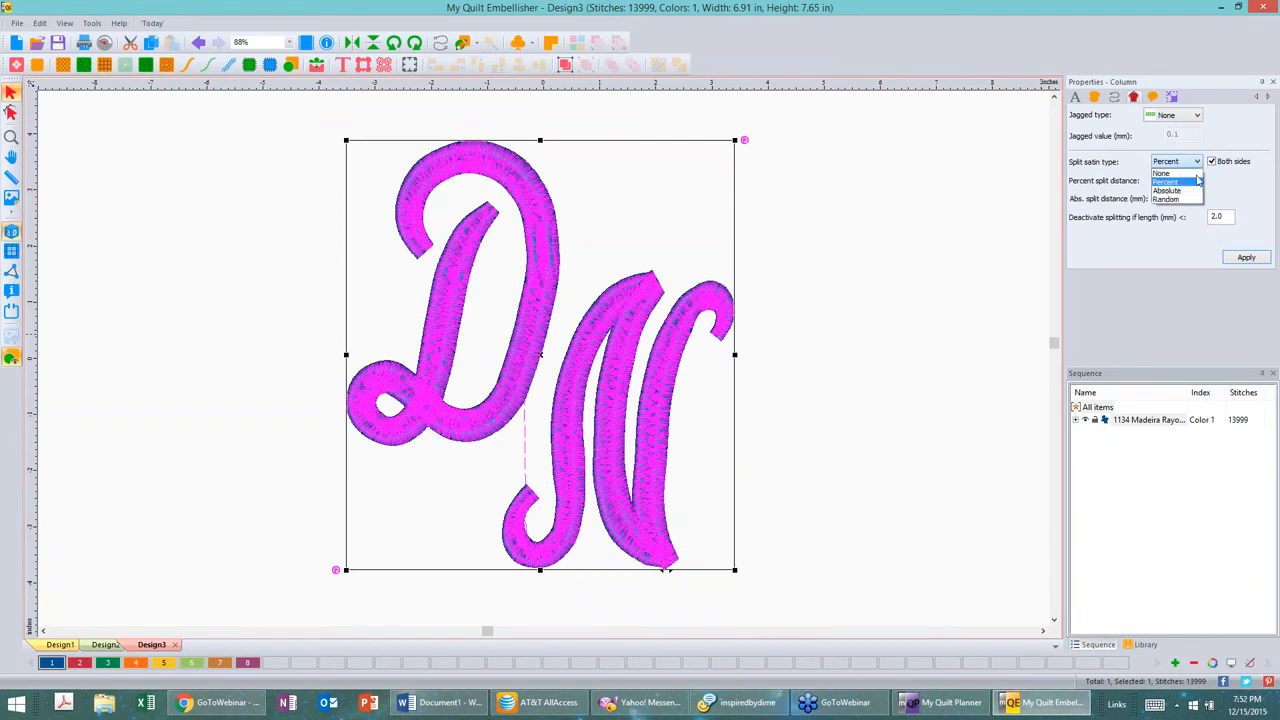
pyautogui.click(1187, 192)
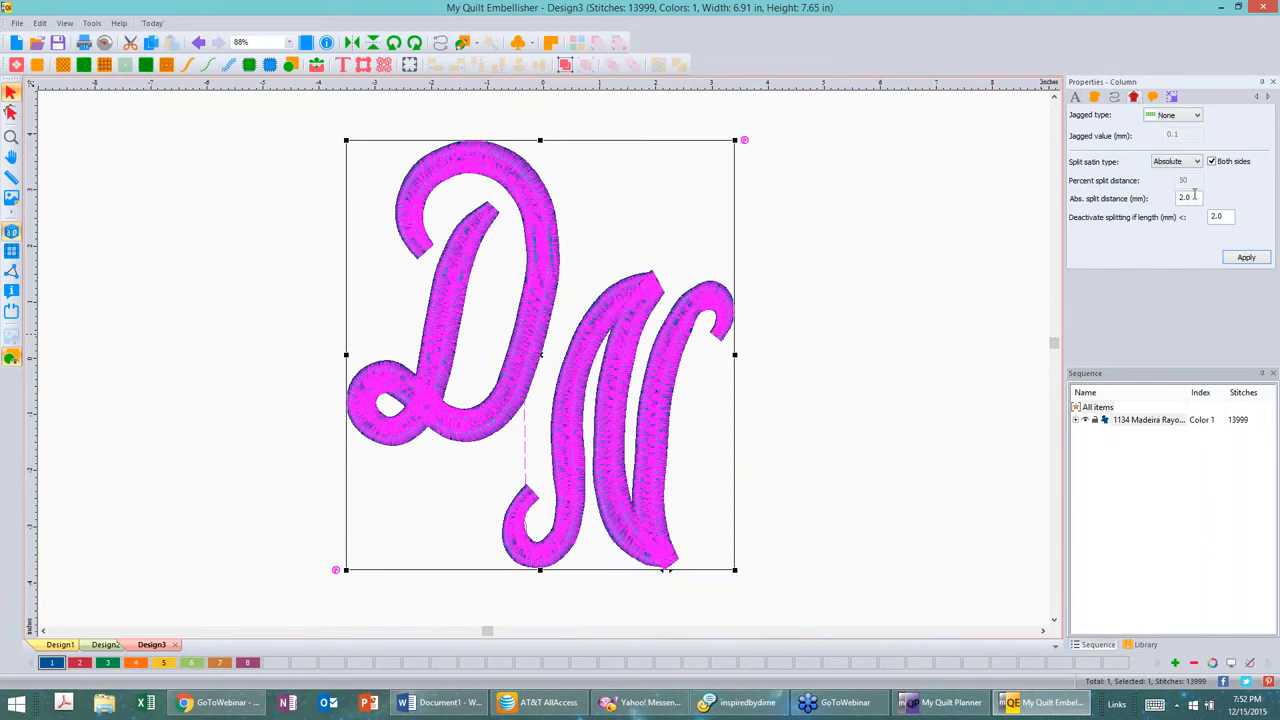
pyautogui.click(1249, 259)
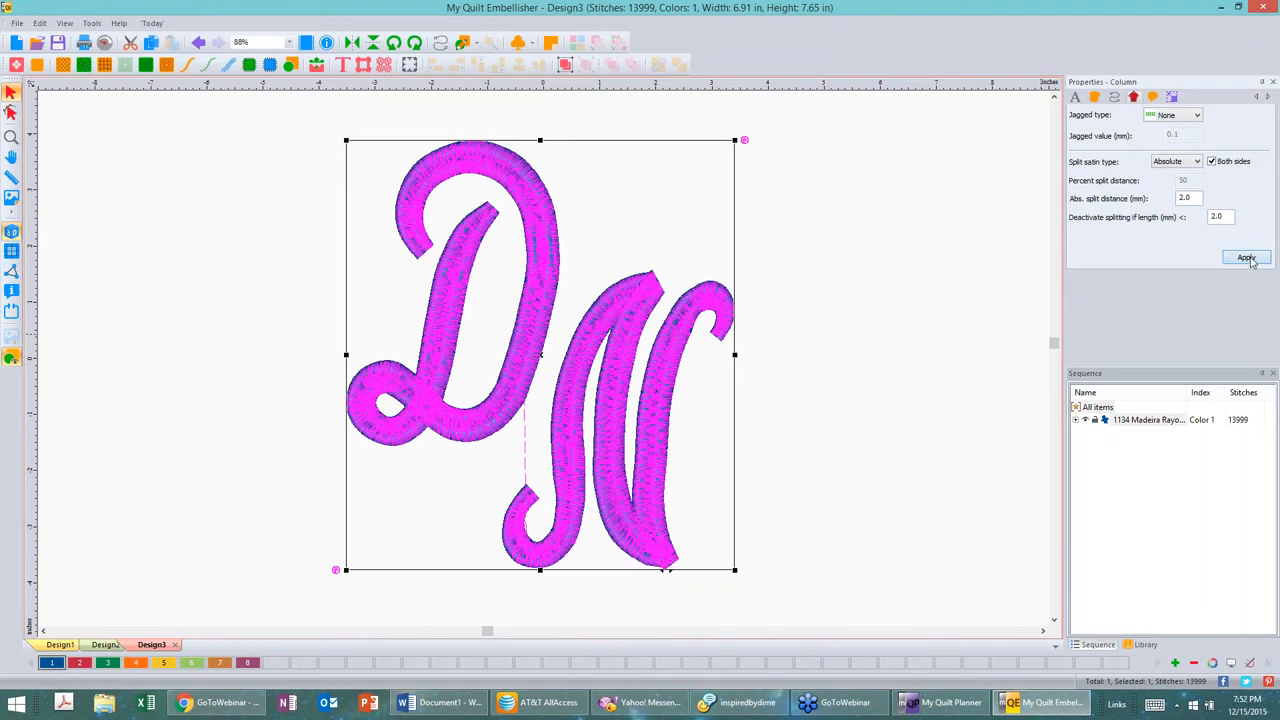
pyautogui.click(850, 229)
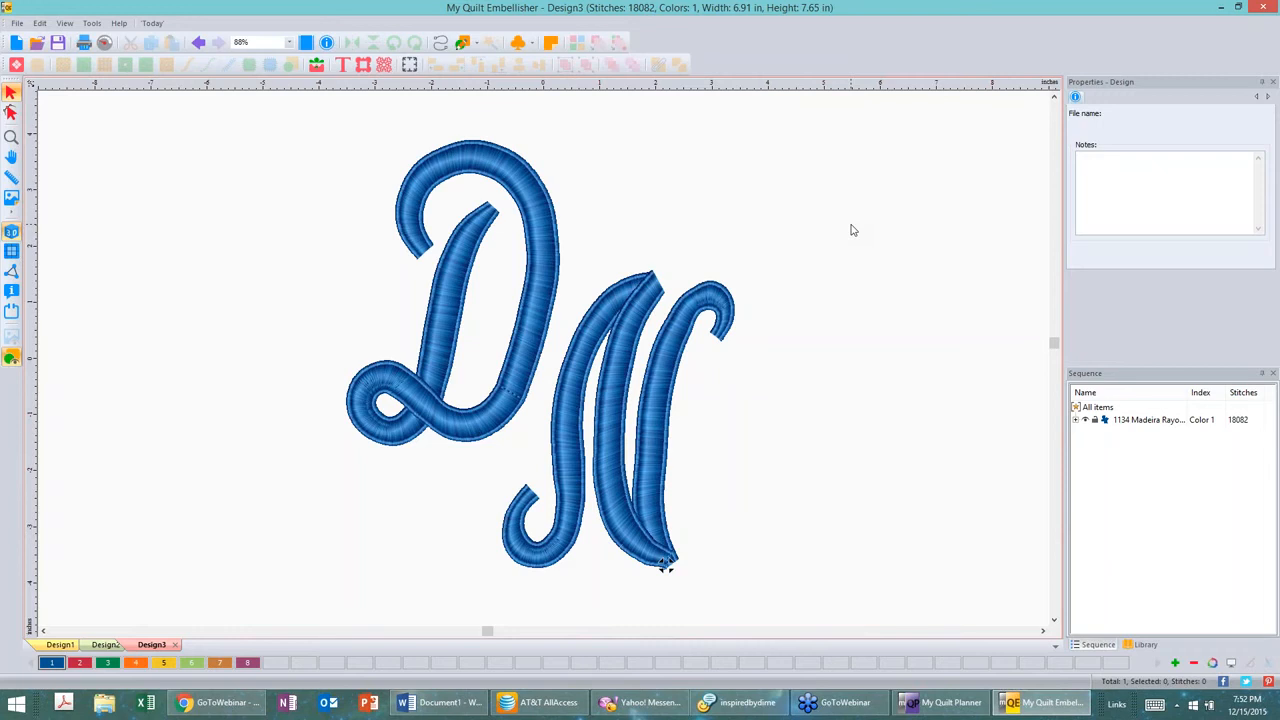
# Step: Insert the Flourish 10 decor into the design
pyautogui.click(384, 64)
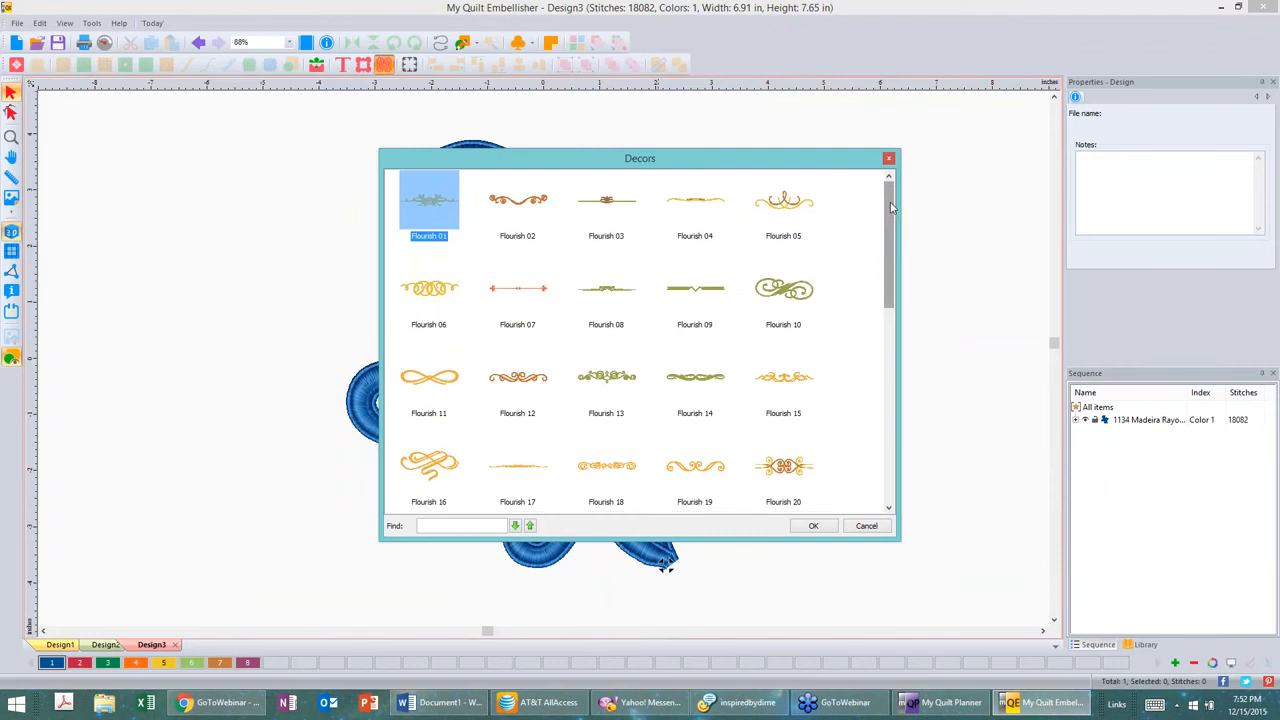
pyautogui.scroll(-1, 895, 249)
pyautogui.moveTo(895, 249); pyautogui.dragTo(899, 408)
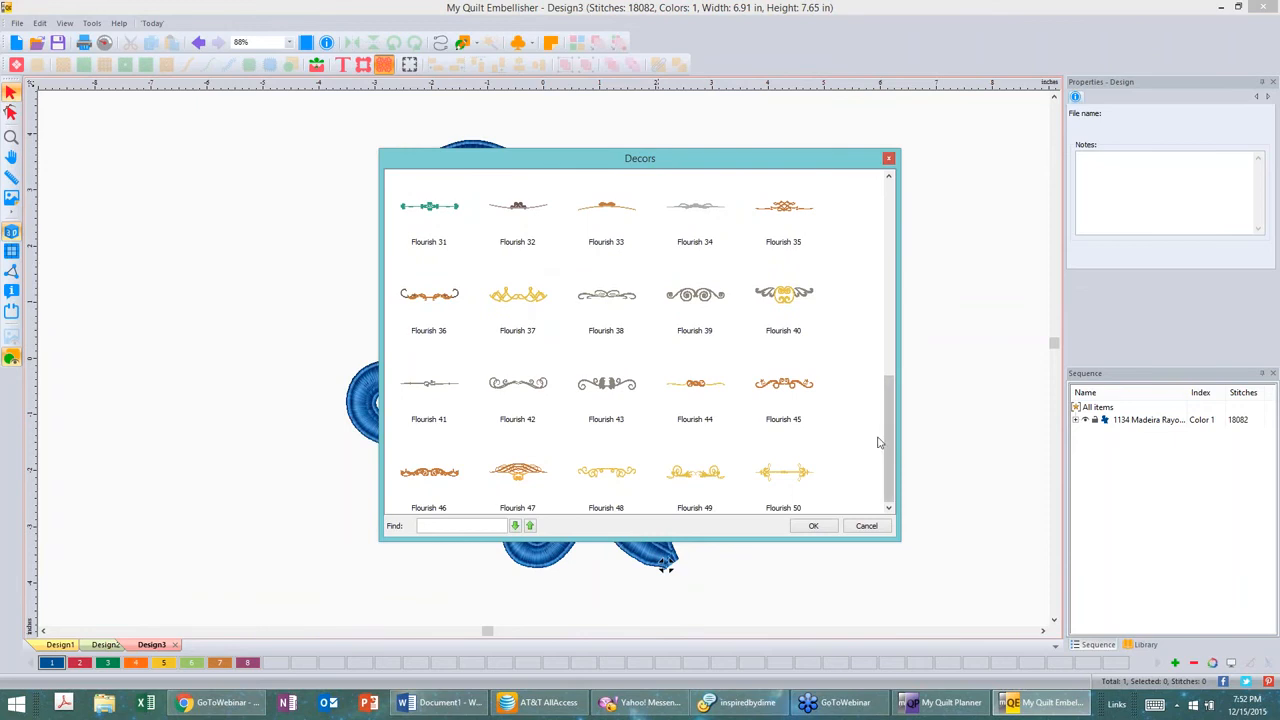
pyautogui.moveTo(885, 424); pyautogui.dragTo(897, 235)
pyautogui.click(790, 280)
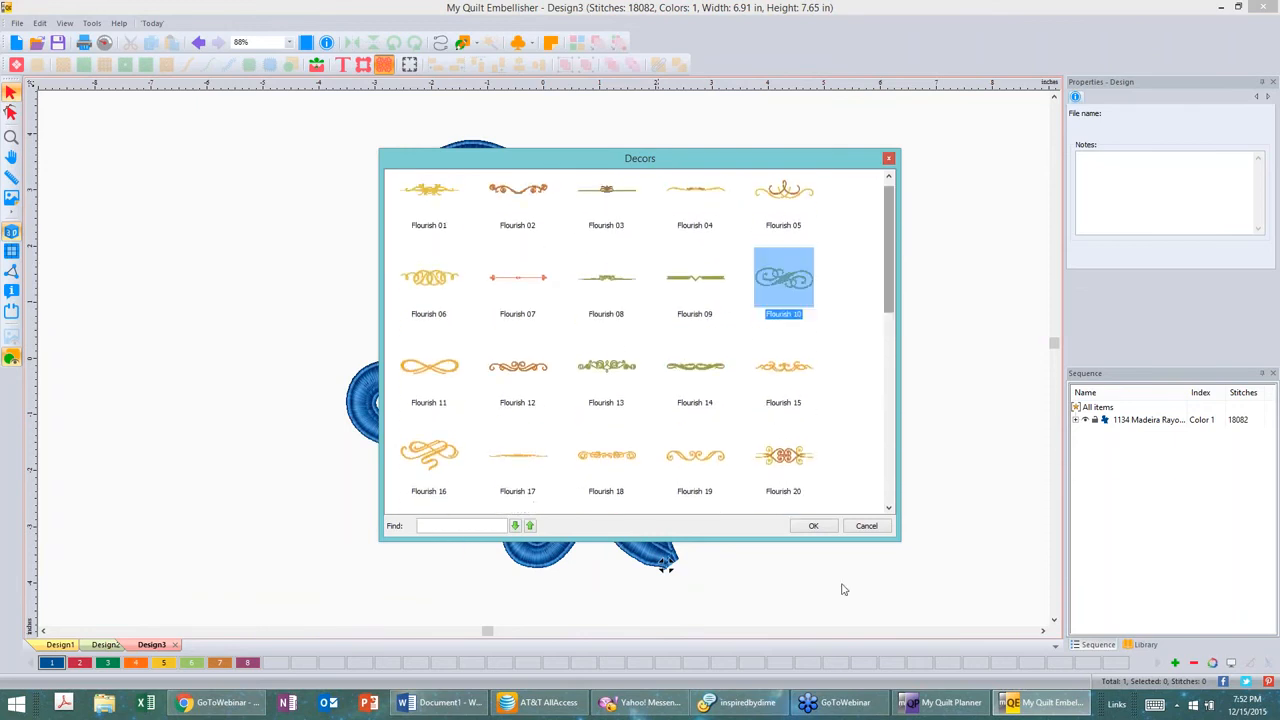
pyautogui.click(813, 526)
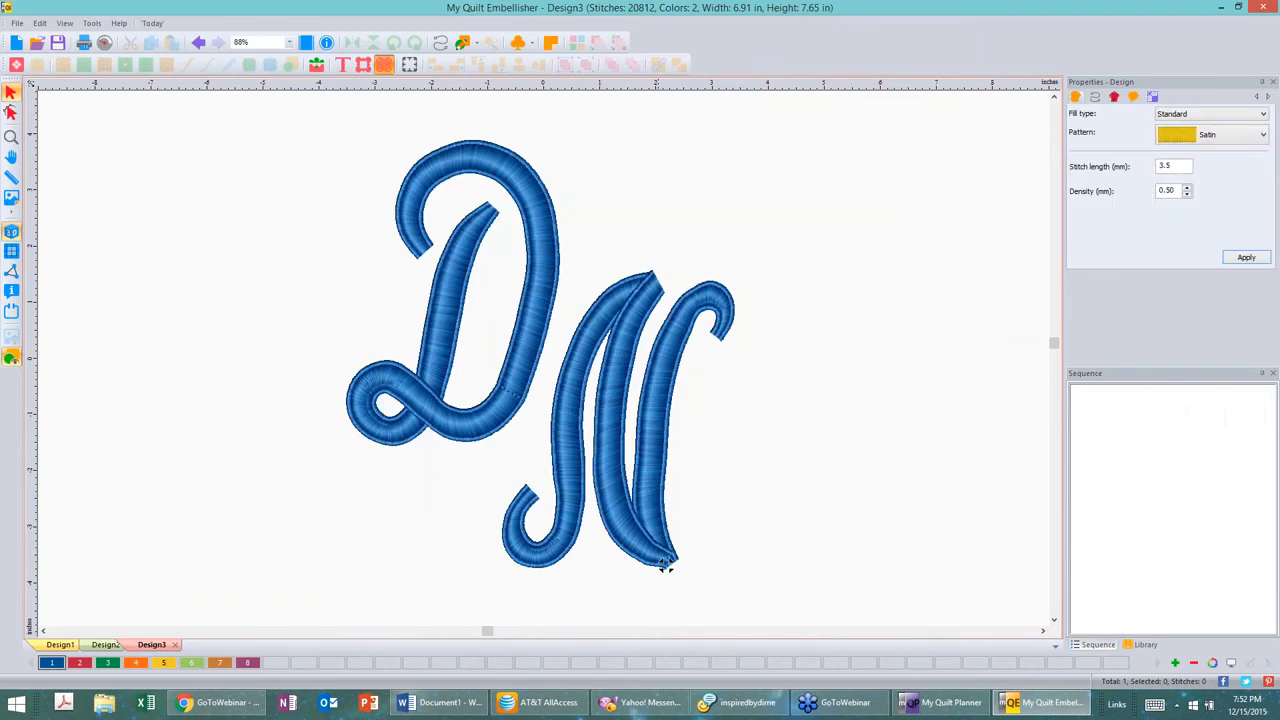
# Step: Move the flourish to the lower left of the DN monogram
pyautogui.scroll(-1, 832, 482)
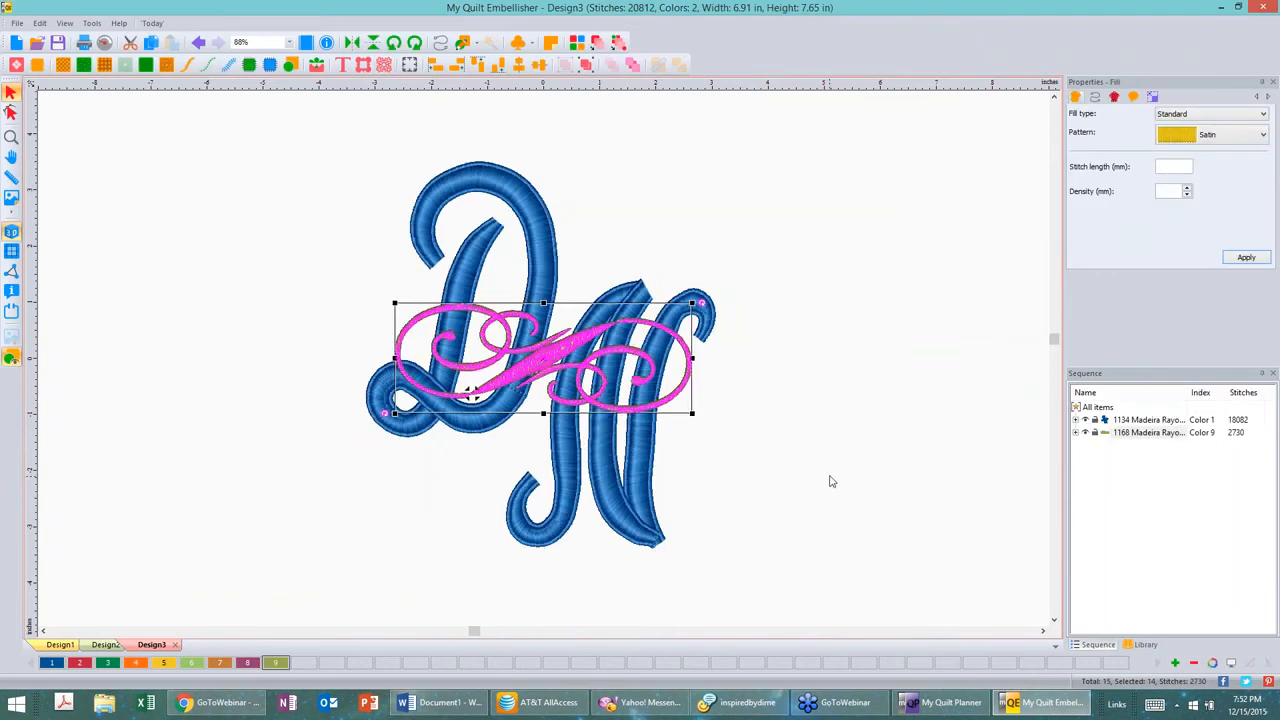
pyautogui.scroll(-1, 829, 482)
pyautogui.moveTo(545, 358); pyautogui.dragTo(333, 490)
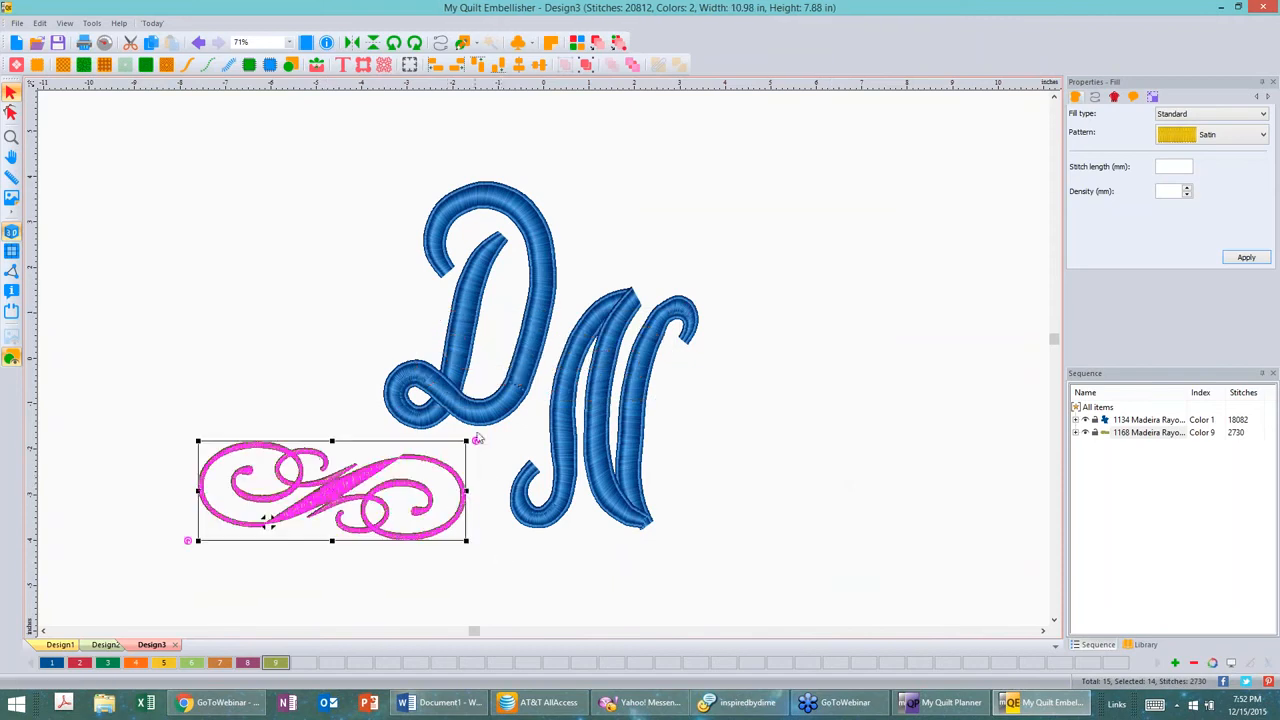
# Step: Try rotating the flourish and reposition it beside the D's lower loop
pyautogui.moveTo(477, 442); pyautogui.dragTo(481, 562)
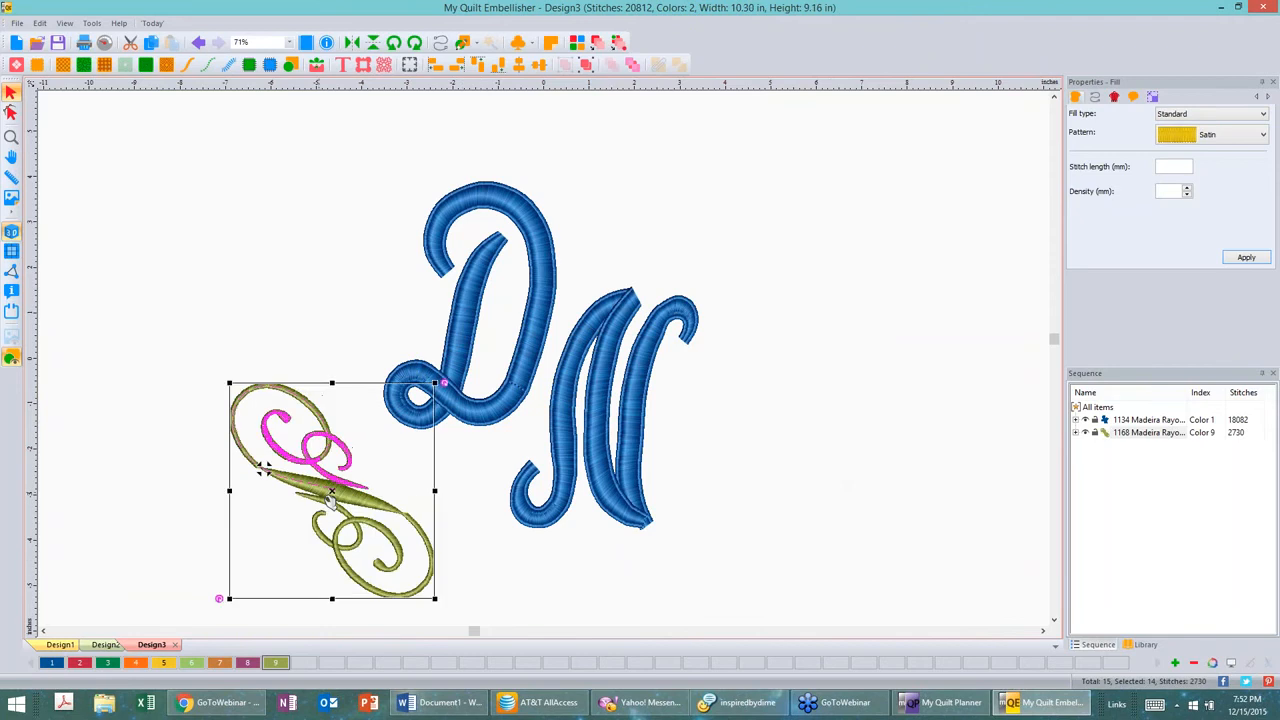
pyautogui.moveTo(335, 497); pyautogui.dragTo(368, 487)
pyautogui.moveTo(376, 478); pyautogui.dragTo(359, 451)
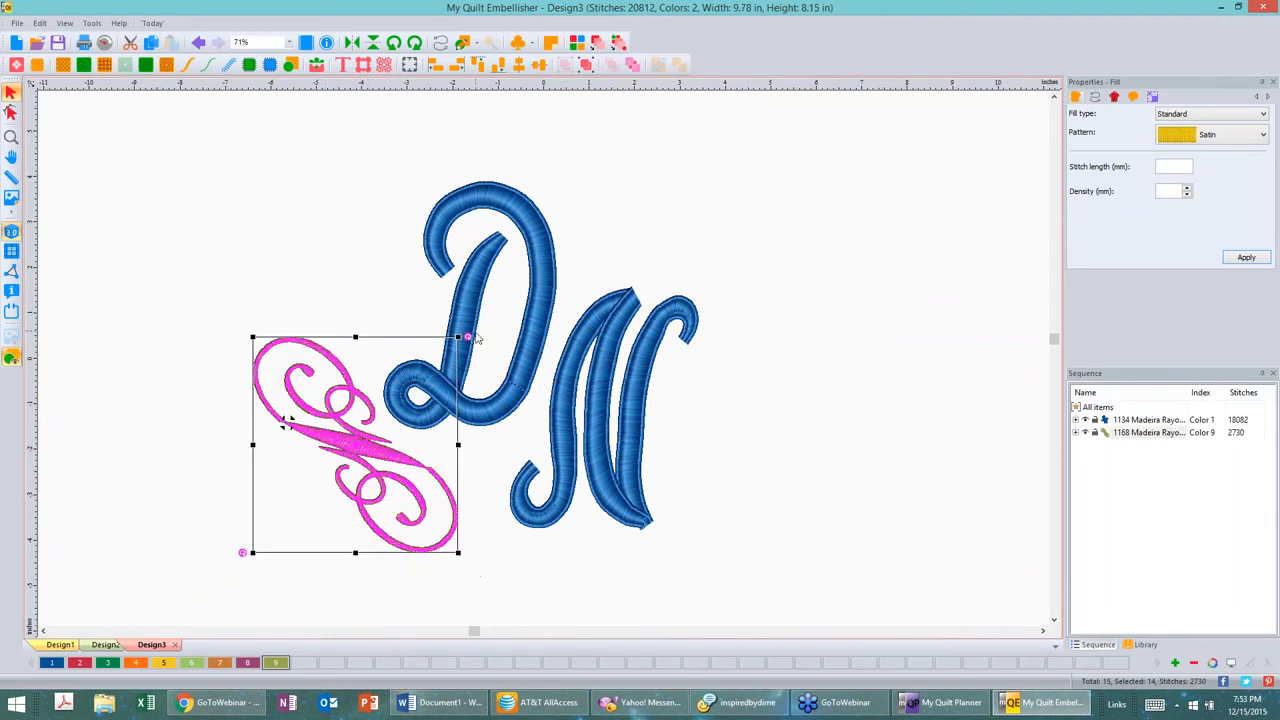
pyautogui.moveTo(444, 325); pyautogui.dragTo(412, 311)
pyautogui.moveTo(344, 453); pyautogui.dragTo(366, 477)
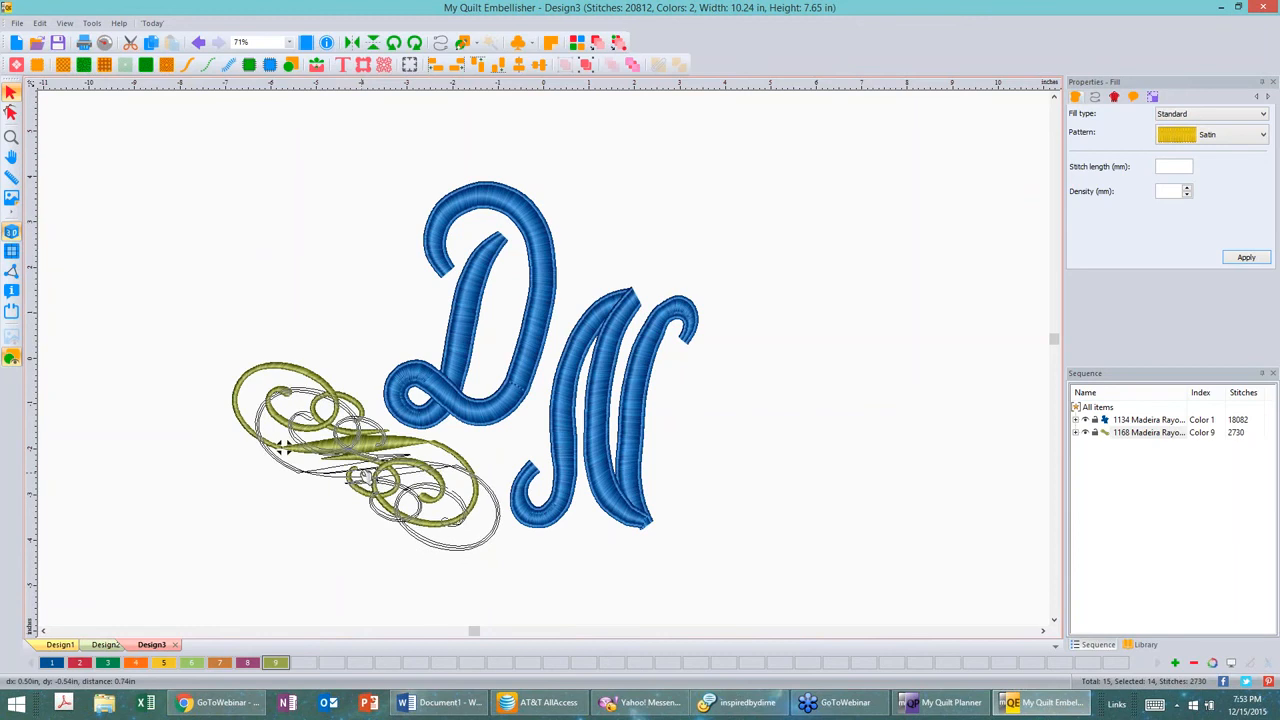
pyautogui.moveTo(281, 447); pyautogui.dragTo(302, 472)
pyautogui.press('Escape')
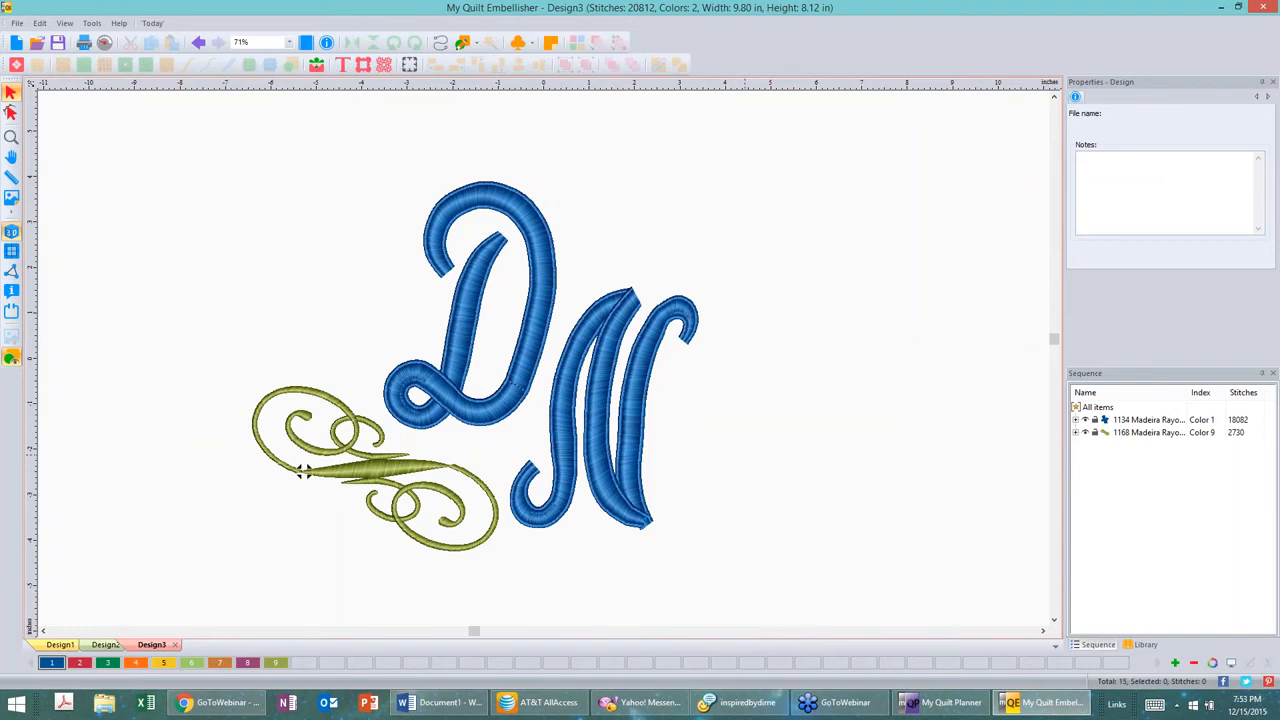
# Step: Set the flourish's split satin type to Absolute on both sides with 2 mm split and deactivate lengths, then apply
pyautogui.click(380, 470)
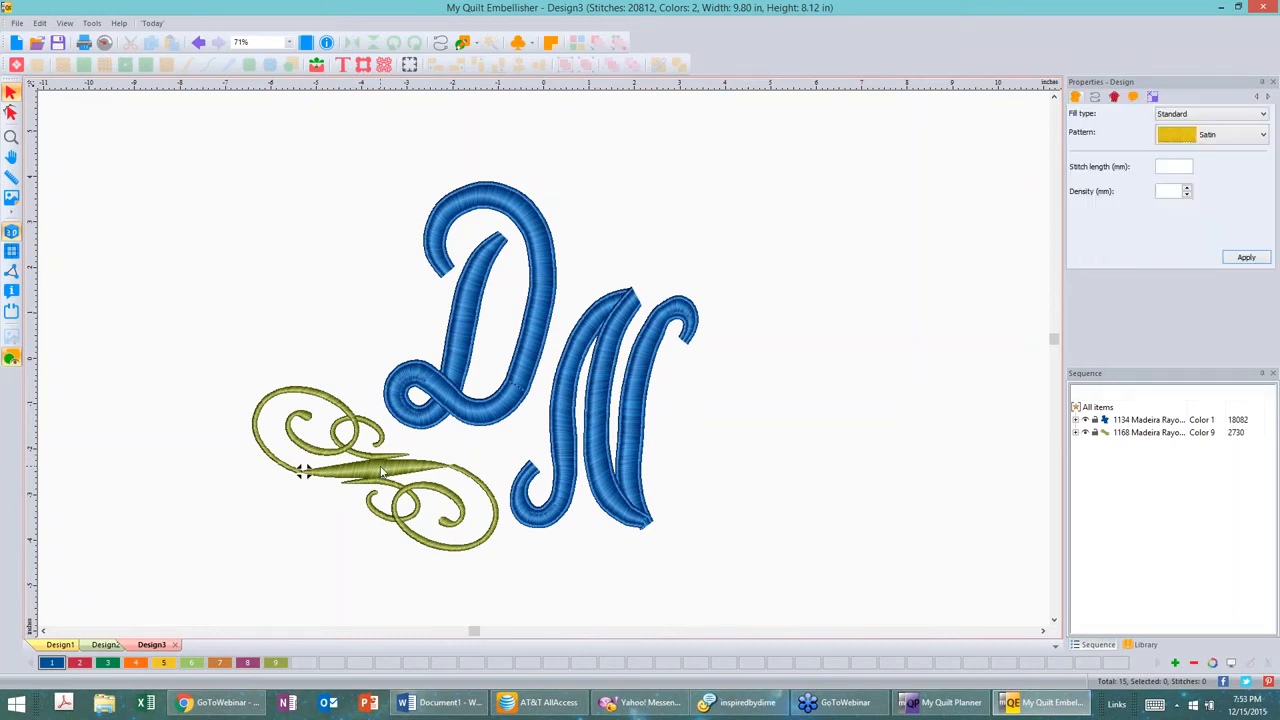
pyautogui.click(1116, 98)
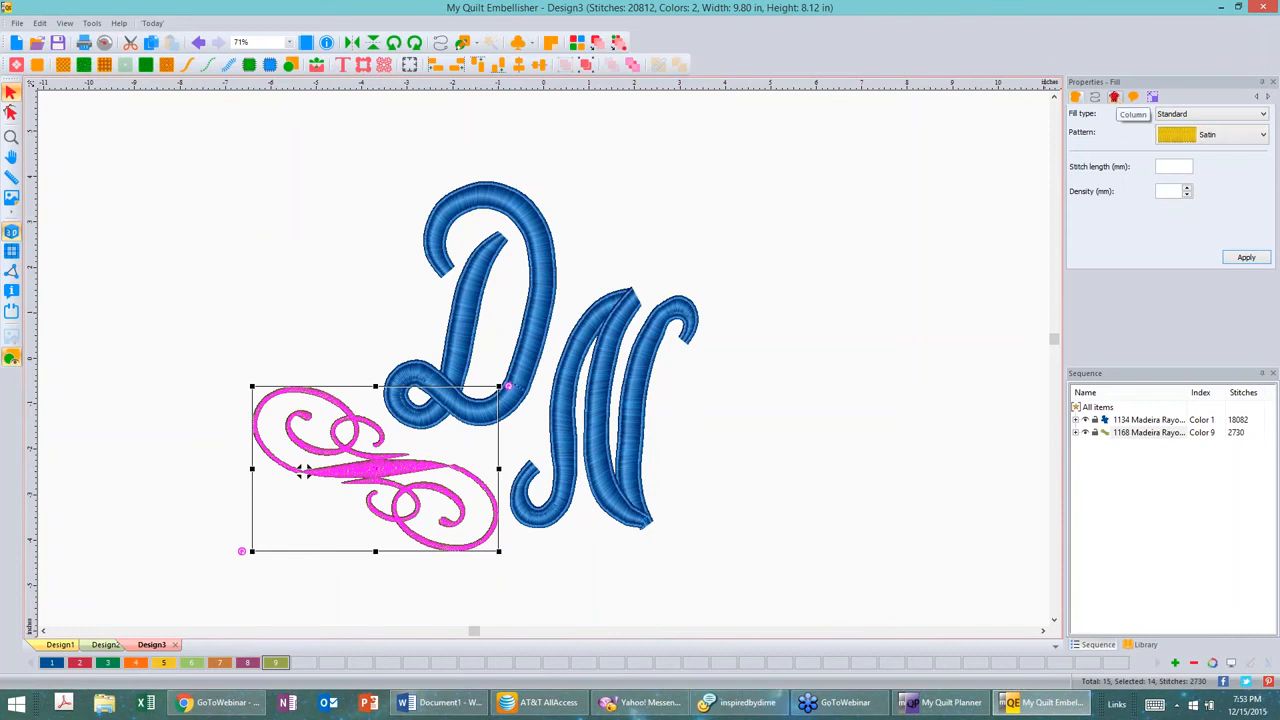
pyautogui.click(1116, 98)
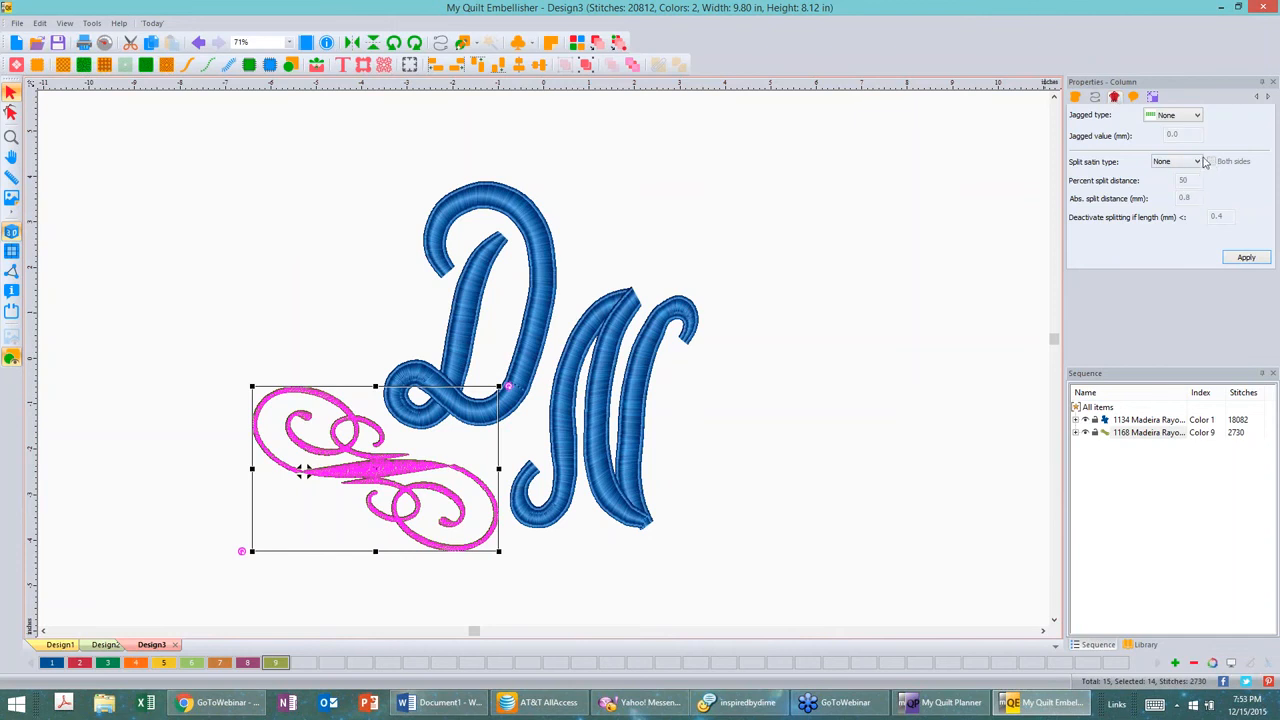
pyautogui.click(1199, 163)
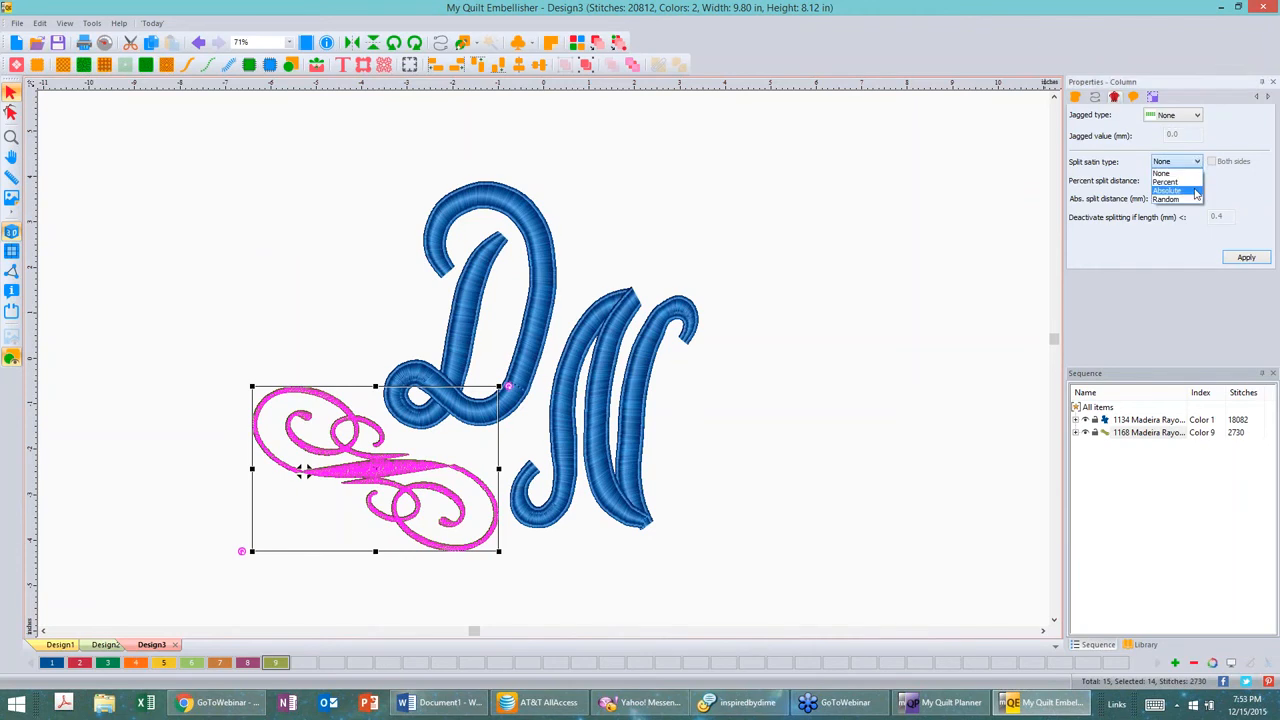
pyautogui.click(1195, 190)
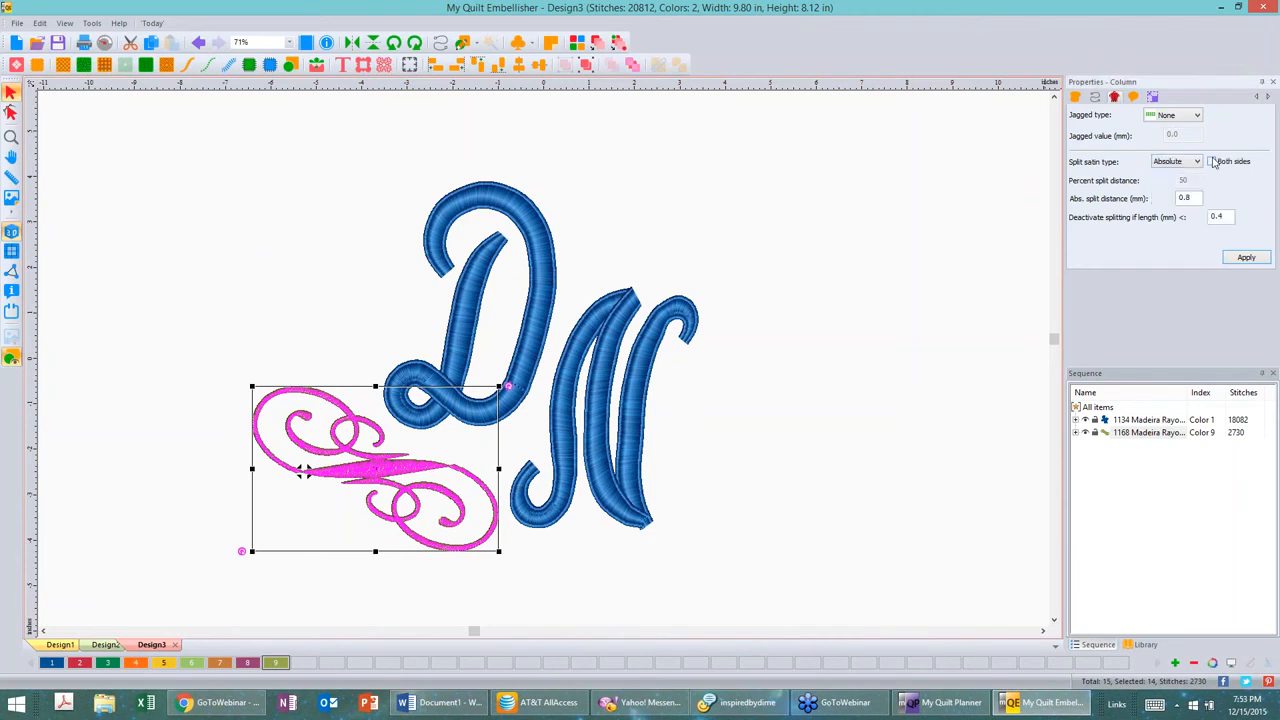
pyautogui.click(1212, 162)
pyautogui.write('2')
pyautogui.moveTo(1223, 215); pyautogui.dragTo(1216, 214)
pyautogui.write('2')
pyautogui.click(1244, 259)
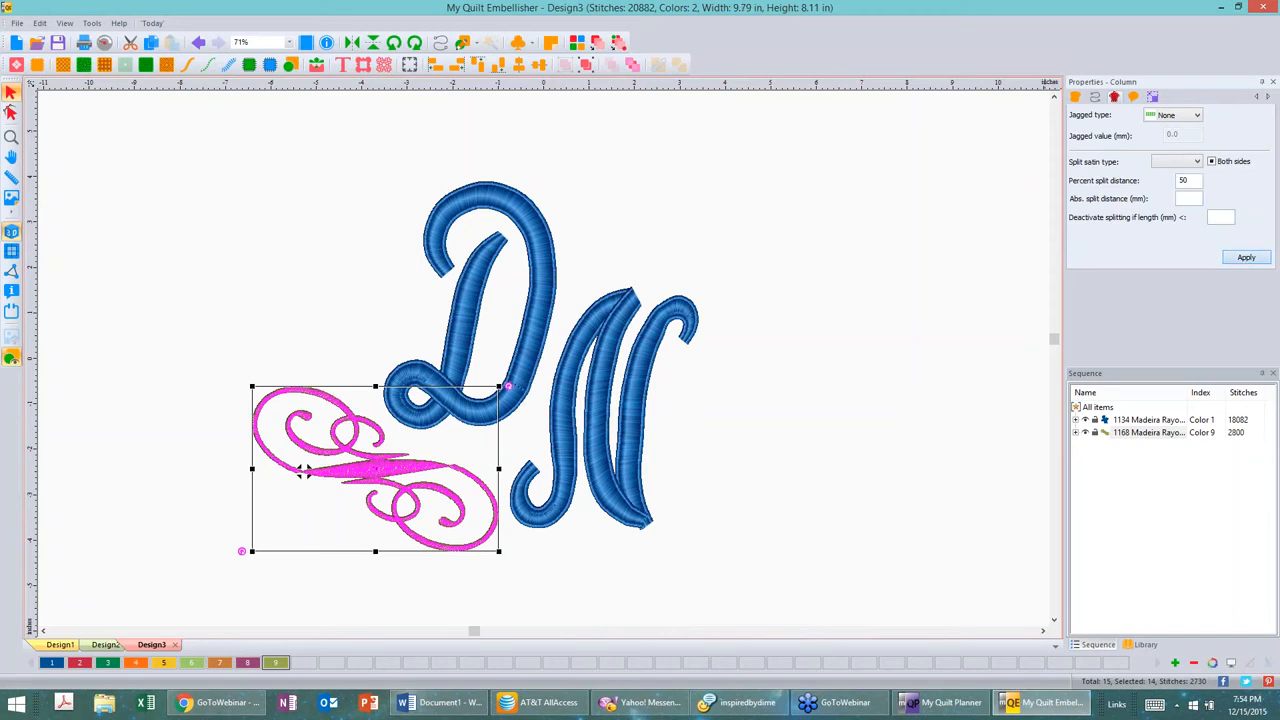
# Step: Enlarge the flourish by scaling it from its upper-left corner
pyautogui.click(790, 278)
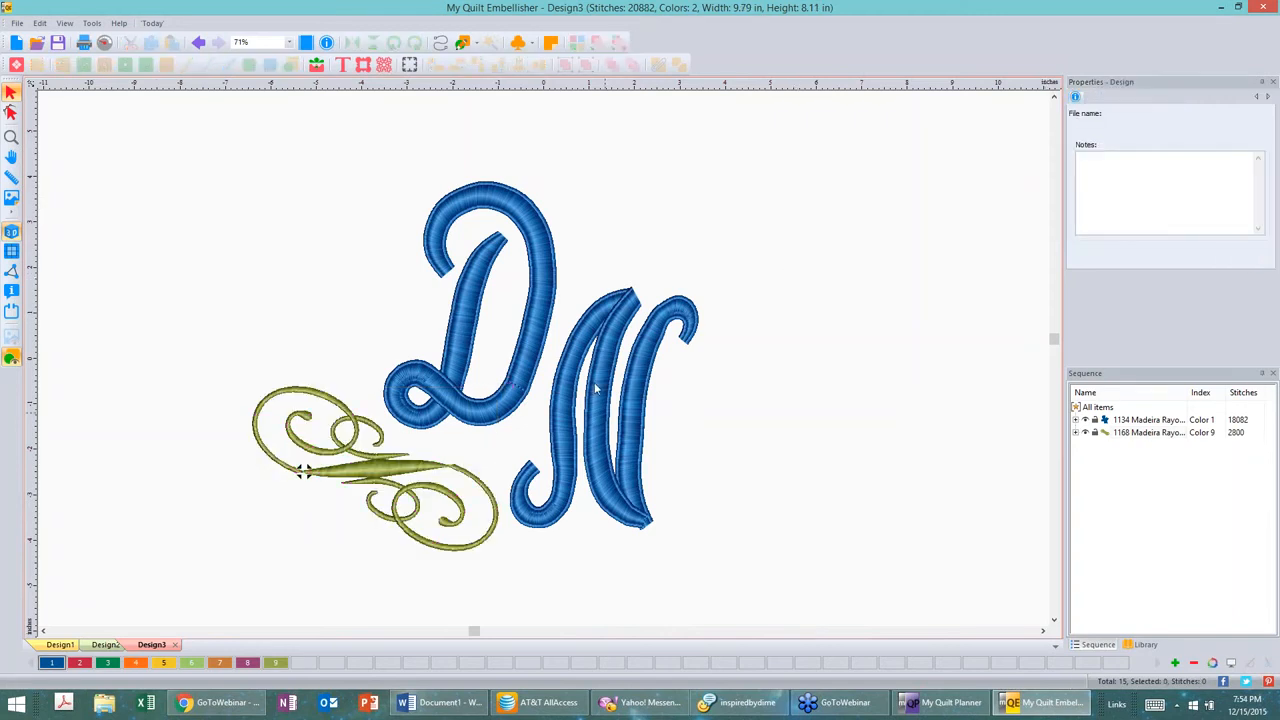
pyautogui.click(414, 471)
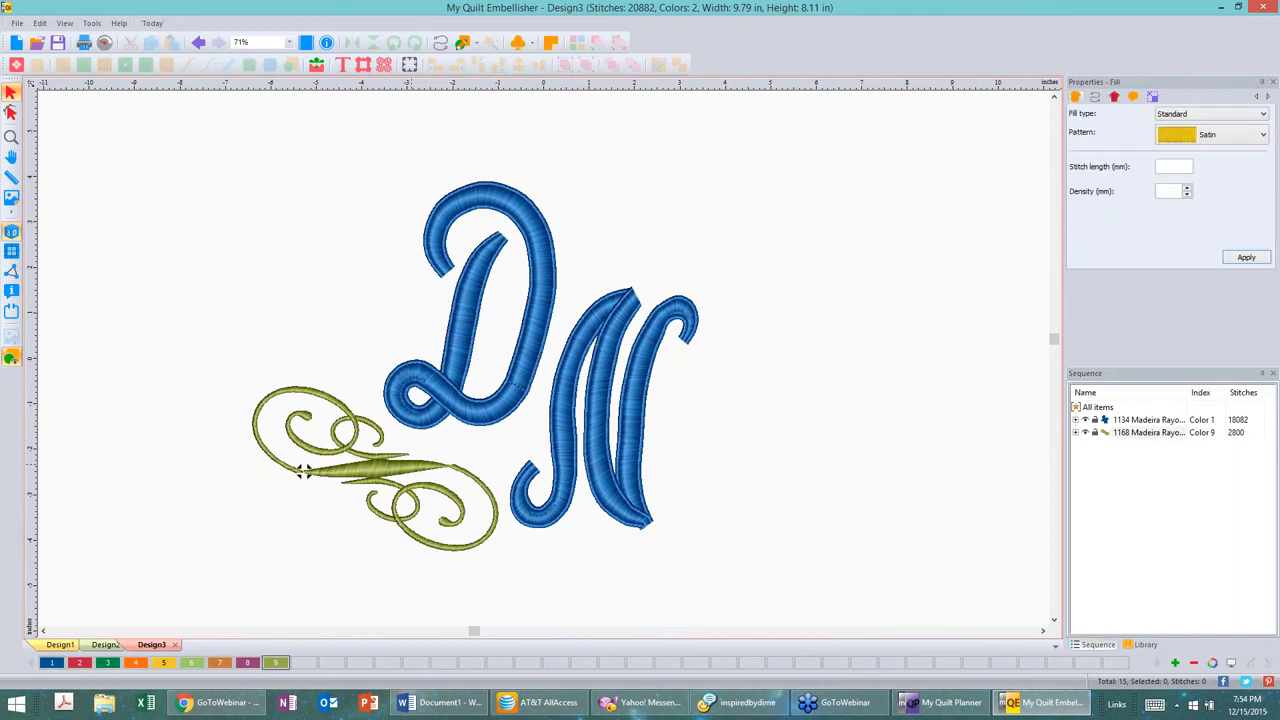
pyautogui.click(303, 471)
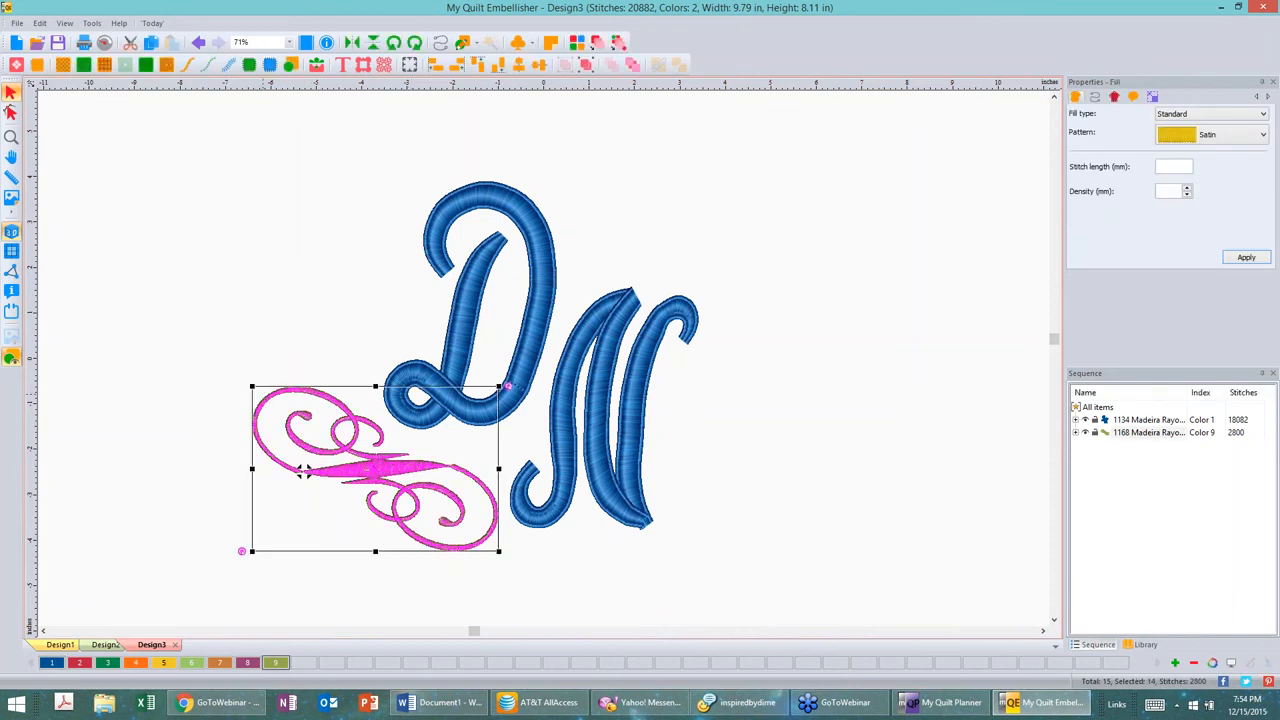
pyautogui.moveTo(252, 386); pyautogui.dragTo(137, 274)
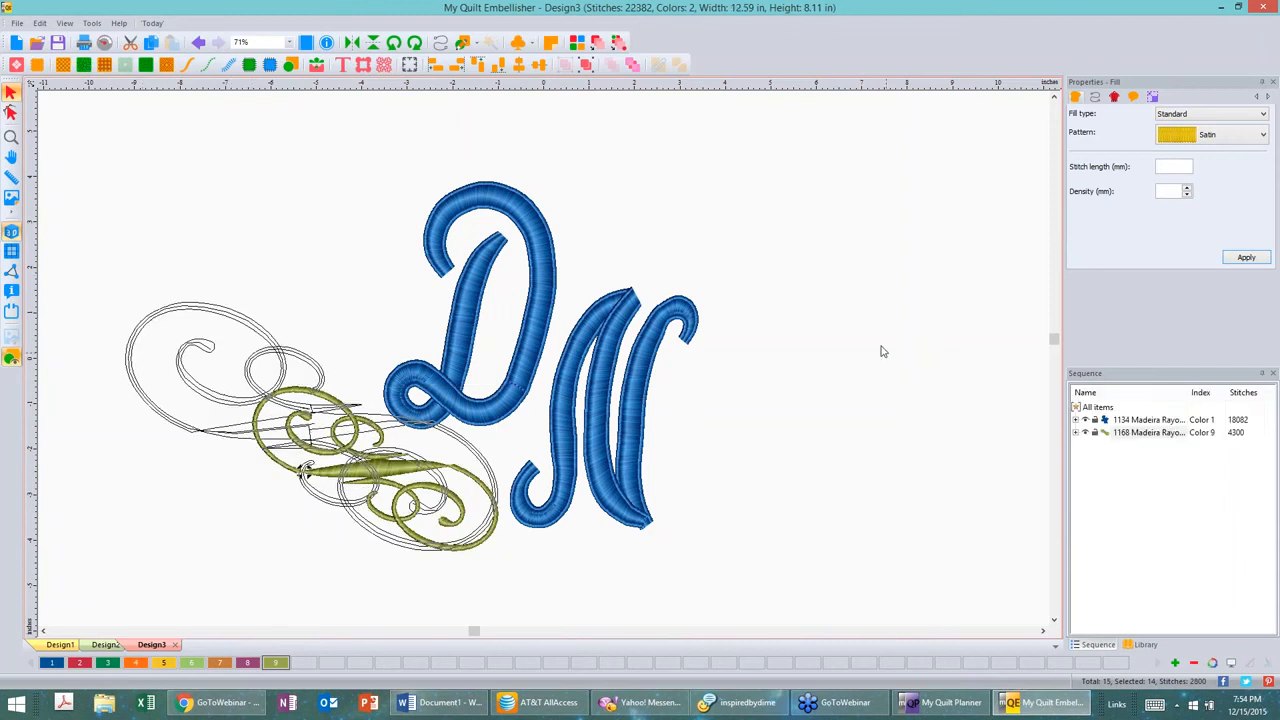
pyautogui.click(809, 374)
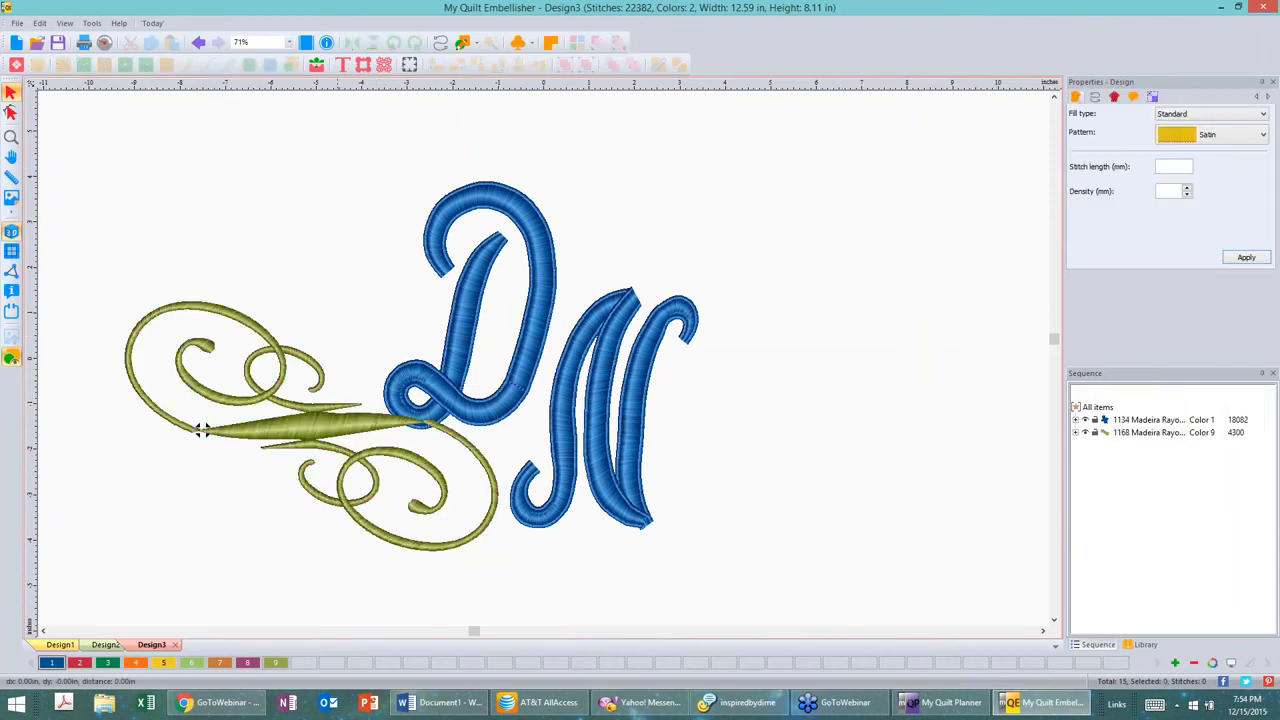
# Step: Move the enlarged flourish slightly lower and further left
pyautogui.click(201, 428)
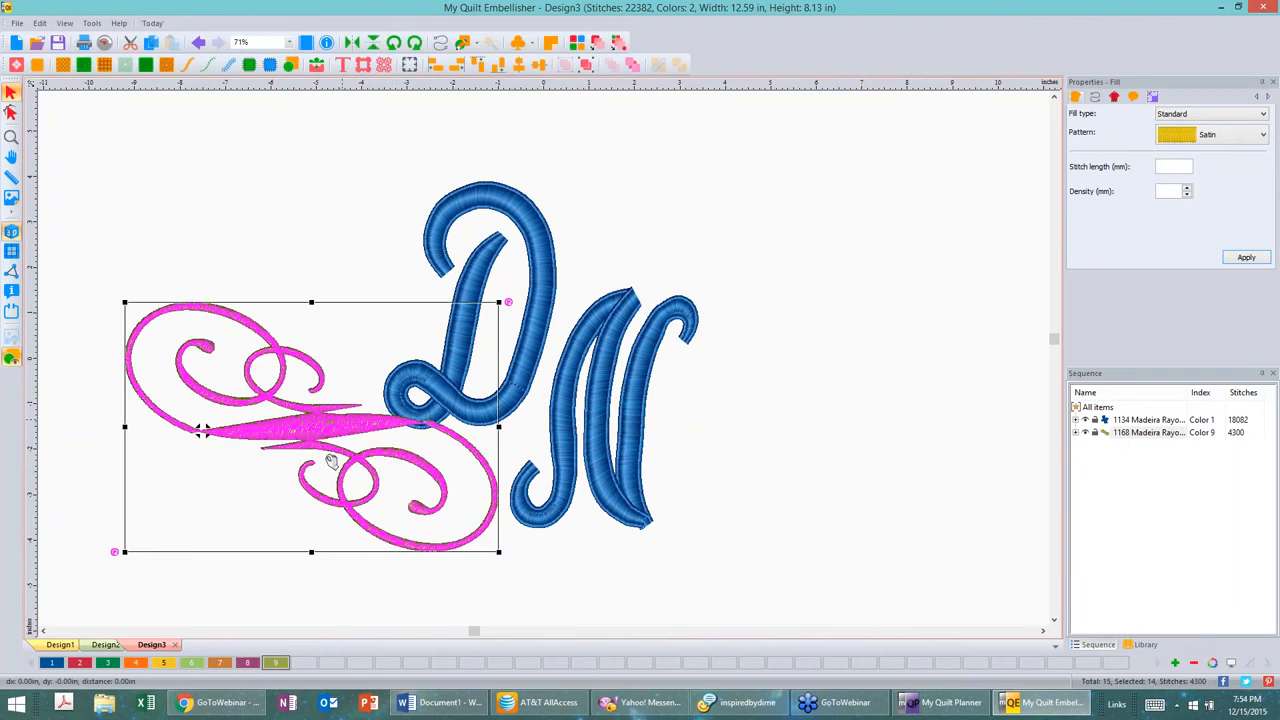
pyautogui.moveTo(331, 462); pyautogui.dragTo(305, 503)
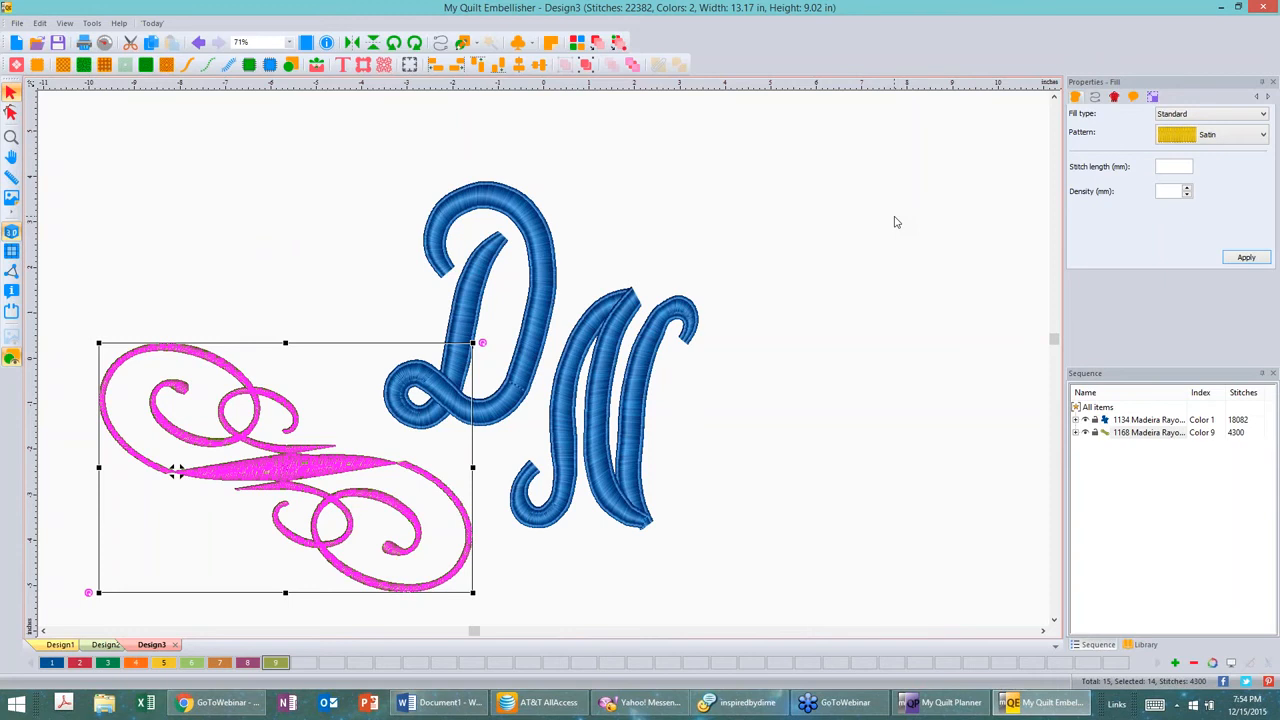
pyautogui.click(887, 219)
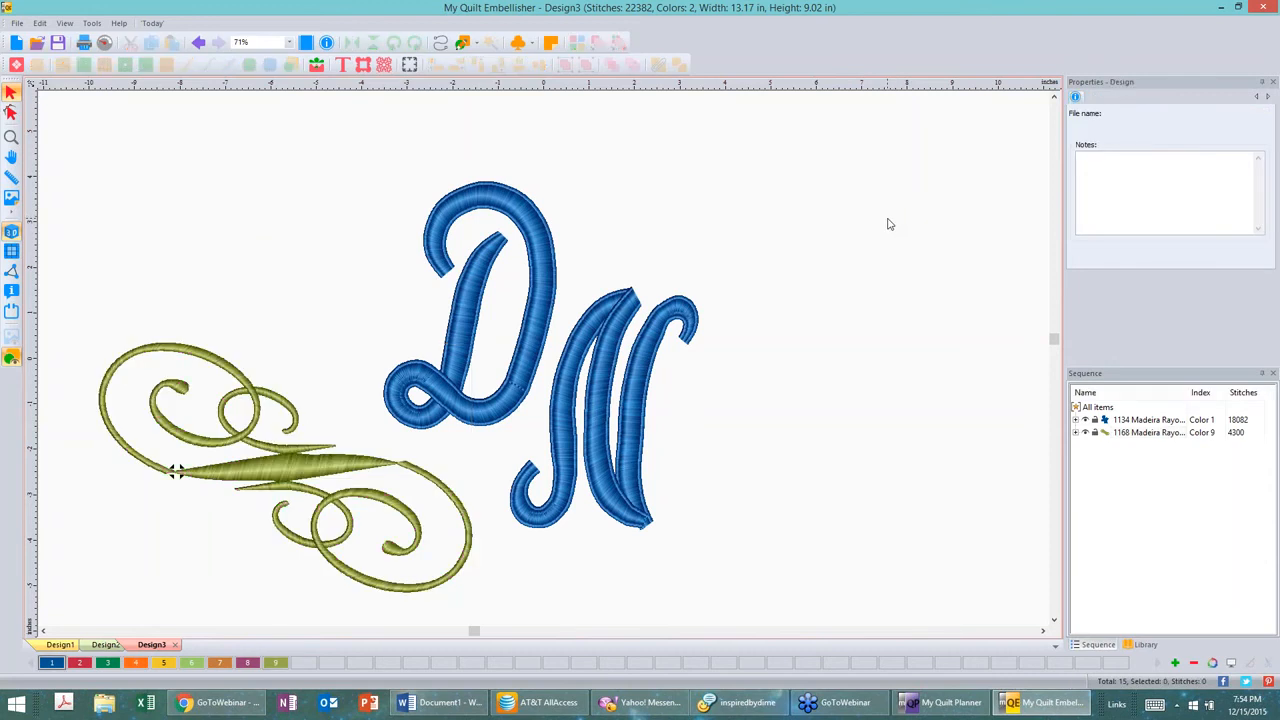
# Step: Expand the flourish's objects in the sequence list and ungroup the flourish
pyautogui.click(317, 468)
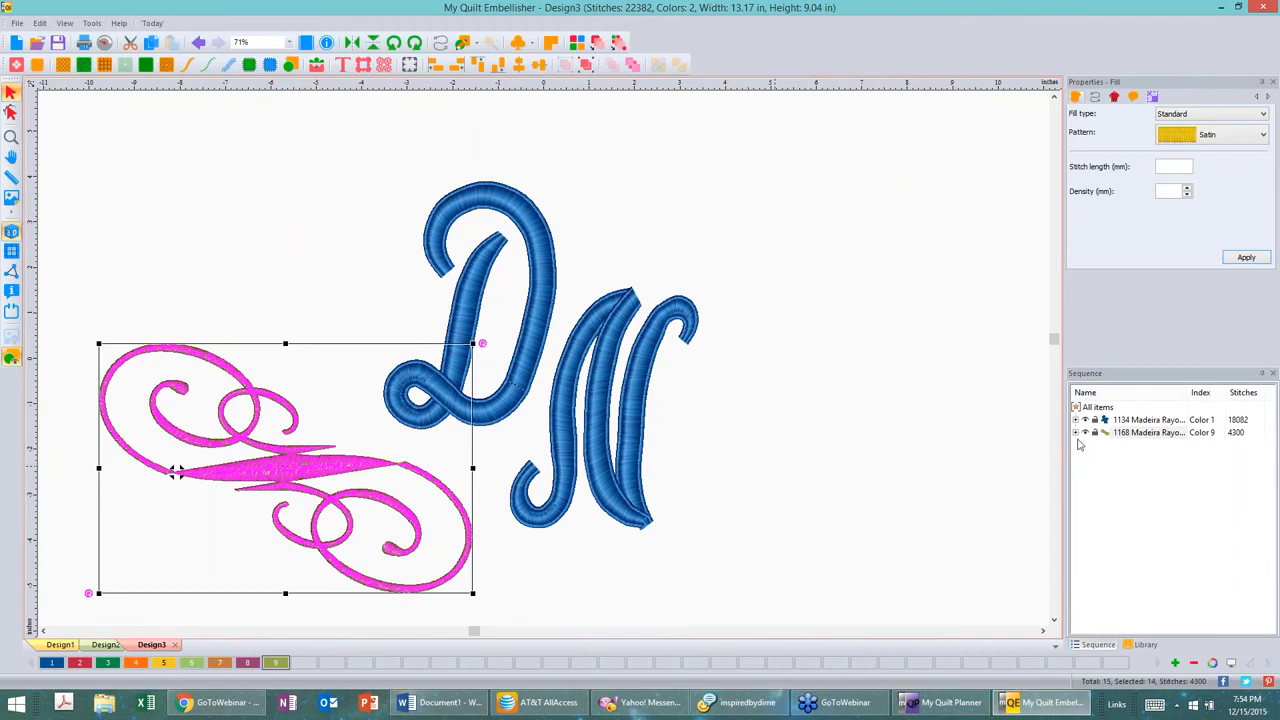
pyautogui.click(1076, 433)
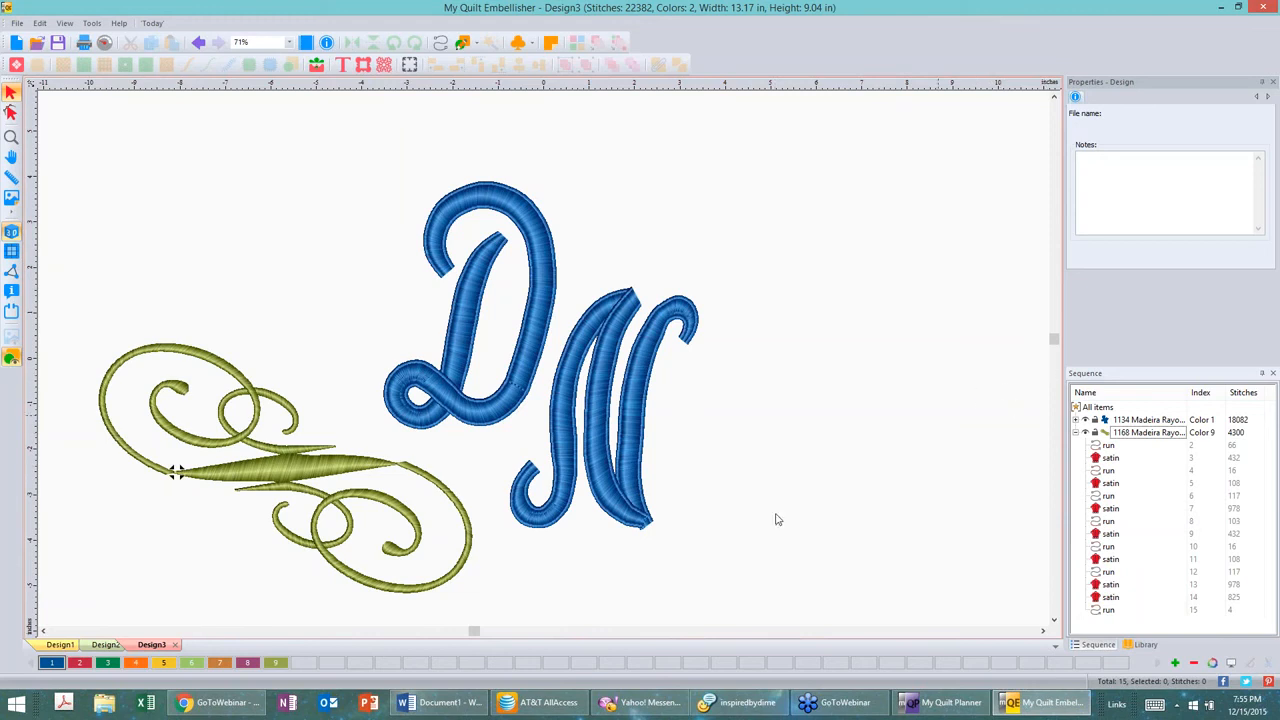
pyautogui.click(319, 491)
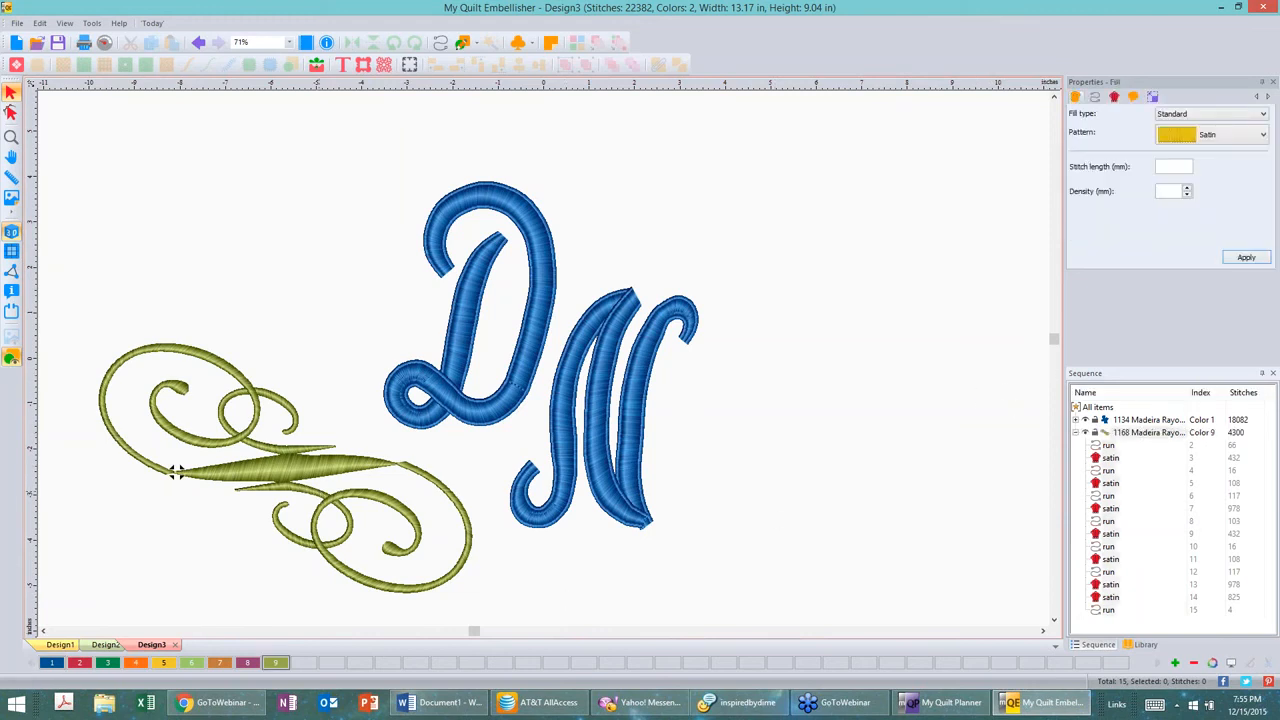
pyautogui.click(175, 472)
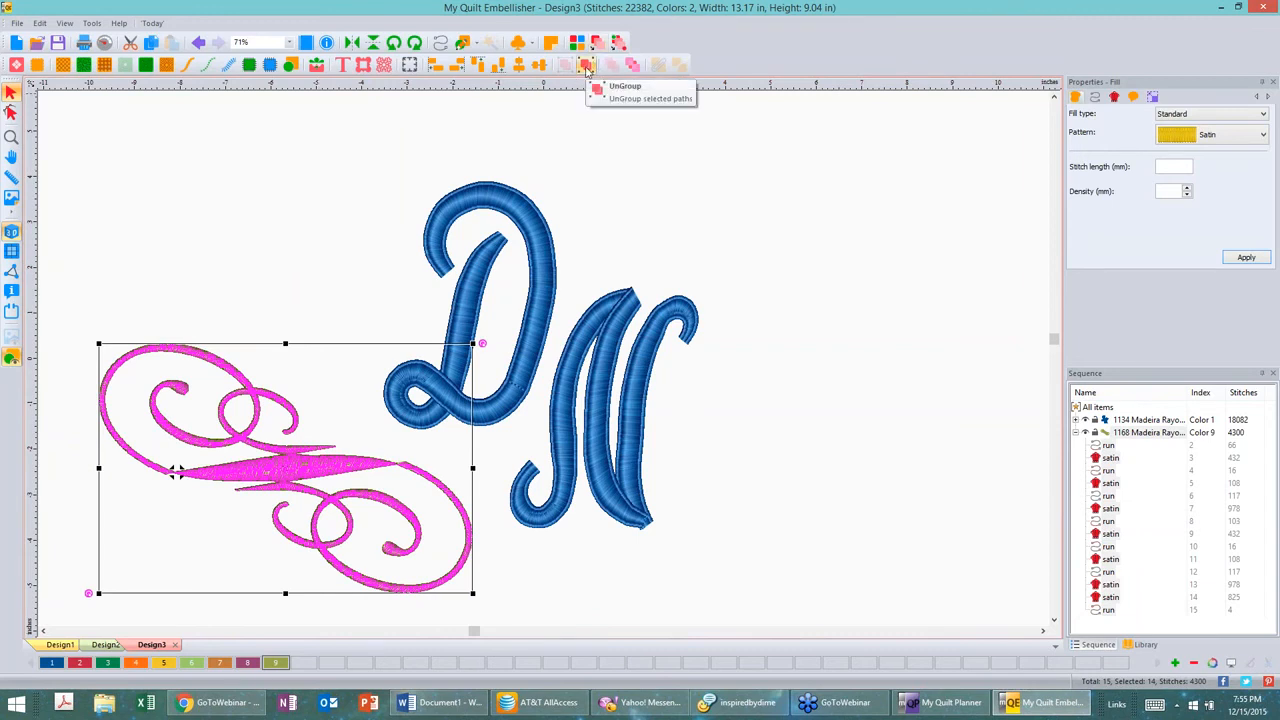
pyautogui.click(587, 66)
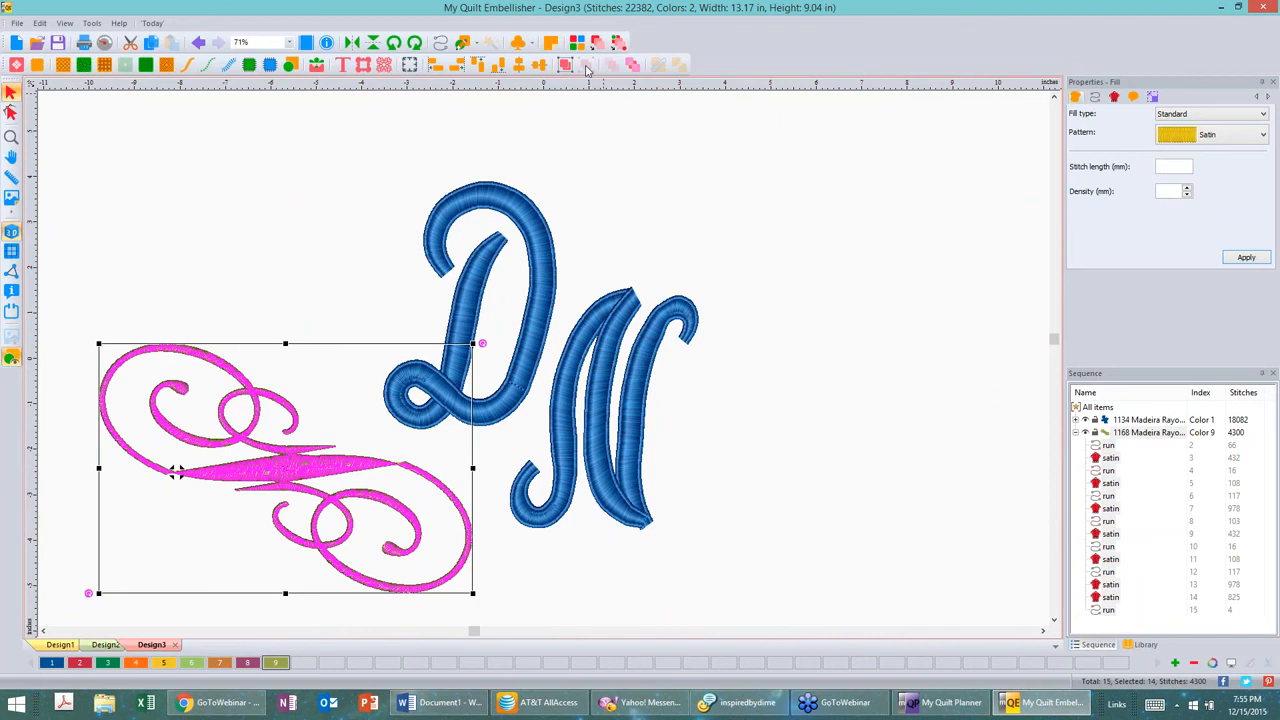
# Step: Delete the small inner curl from the flourish's lower swirl, removing its run and satin segments
pyautogui.click(836, 497)
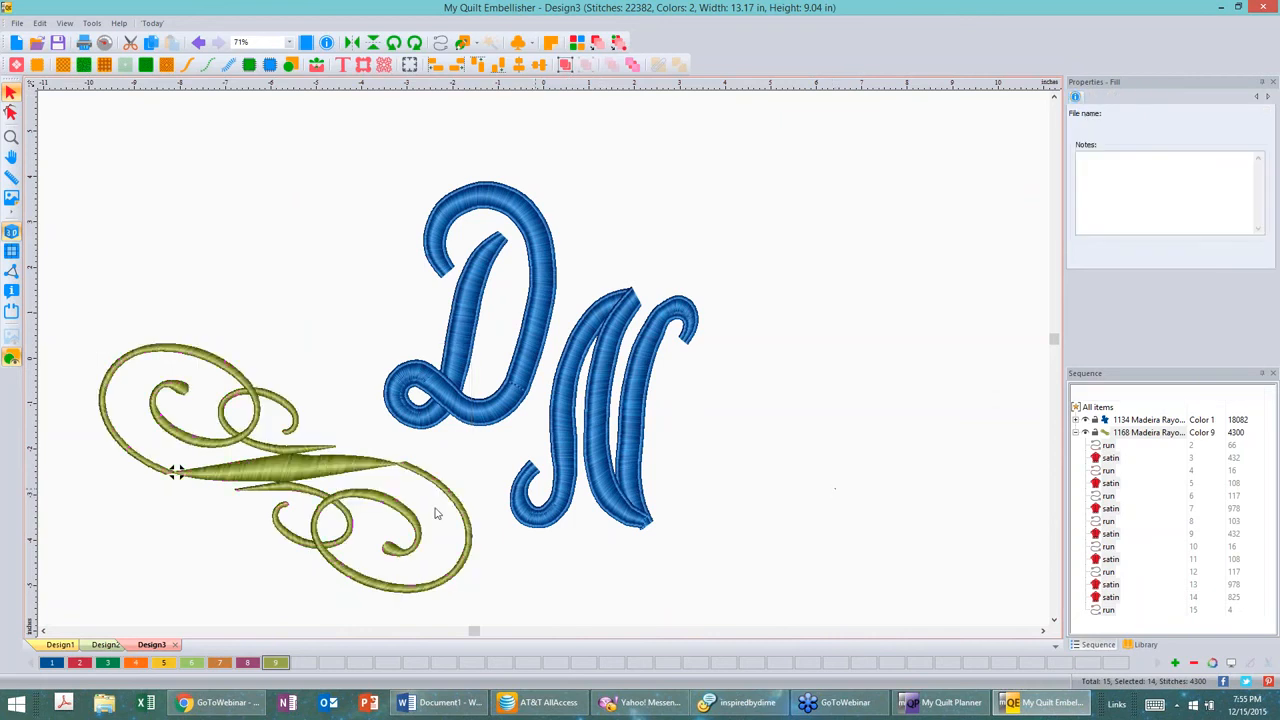
pyautogui.click(302, 498)
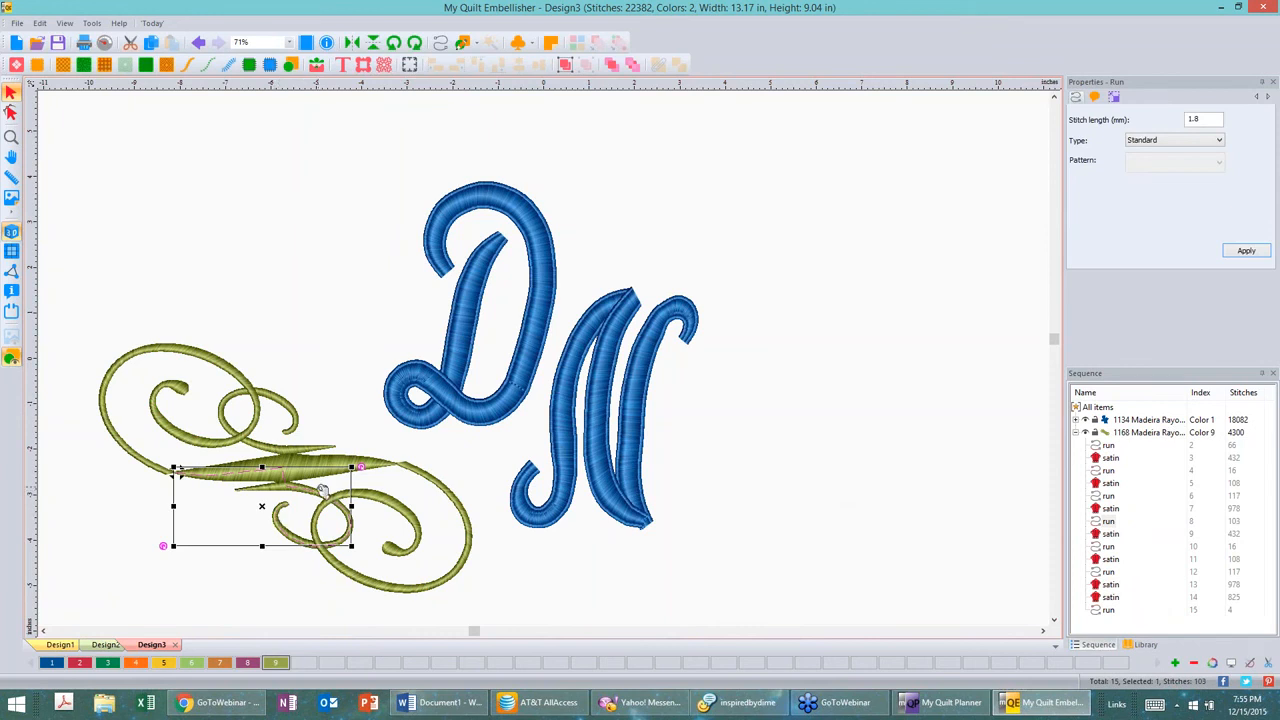
pyautogui.press('Delete')
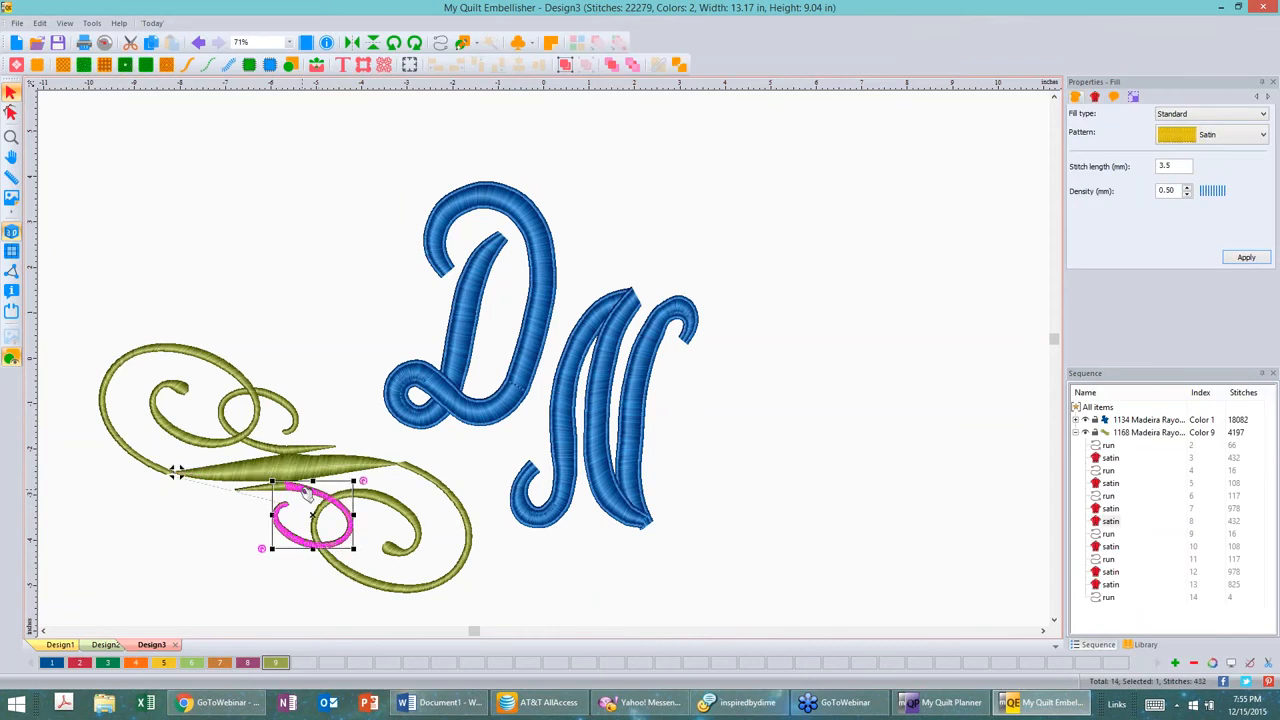
pyautogui.press('Delete')
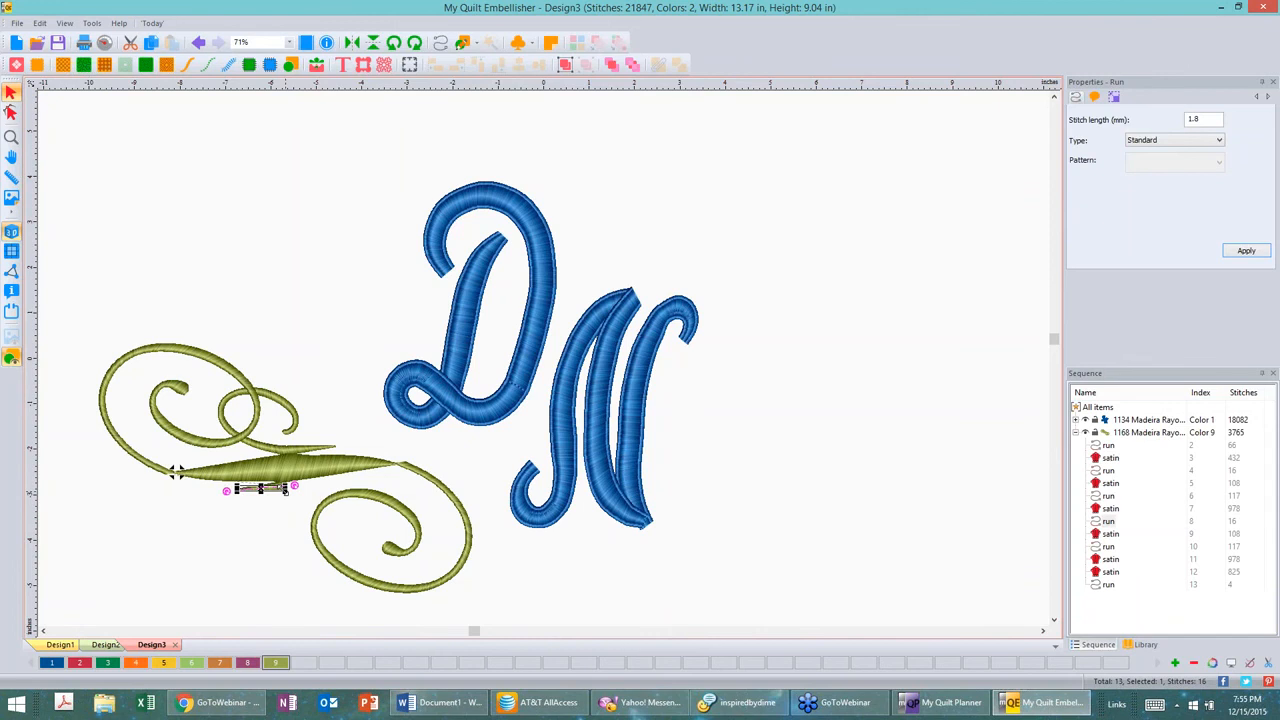
pyautogui.press('Delete')
pyautogui.press('Delete')
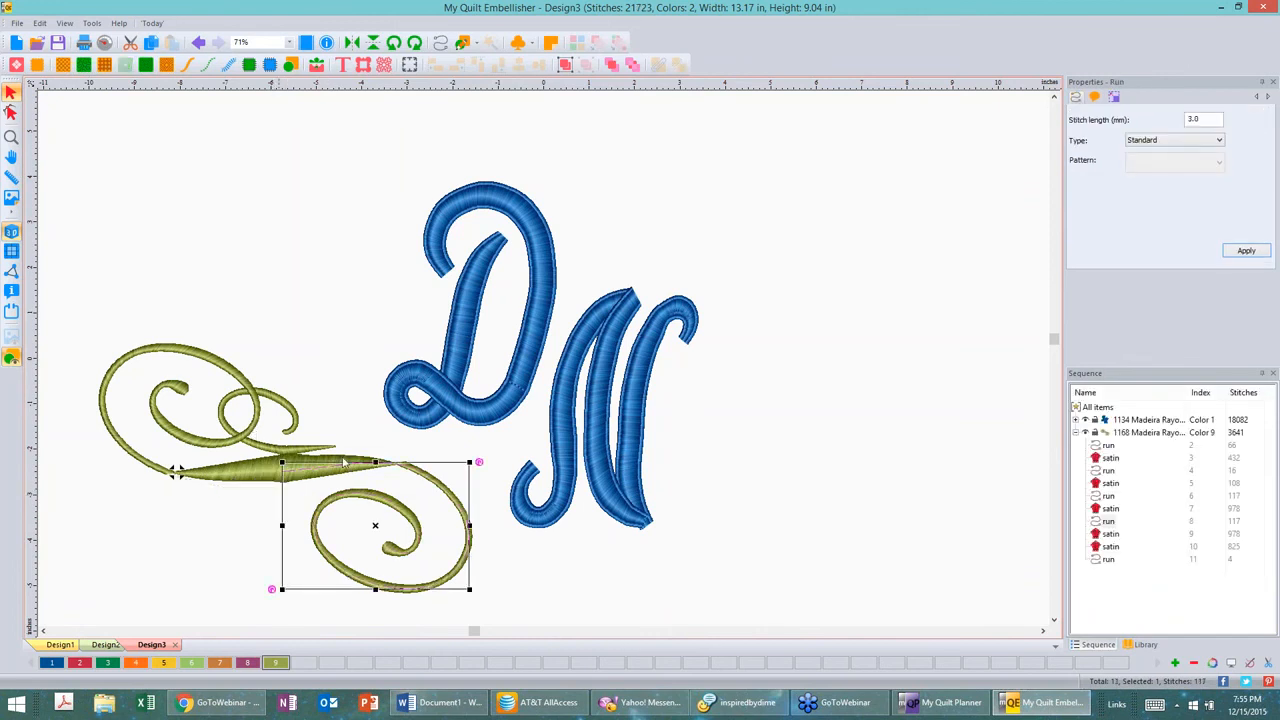
# Step: Delete the small inner curl from the flourish's upper swirl along with its connecting run segments
pyautogui.click(222, 409)
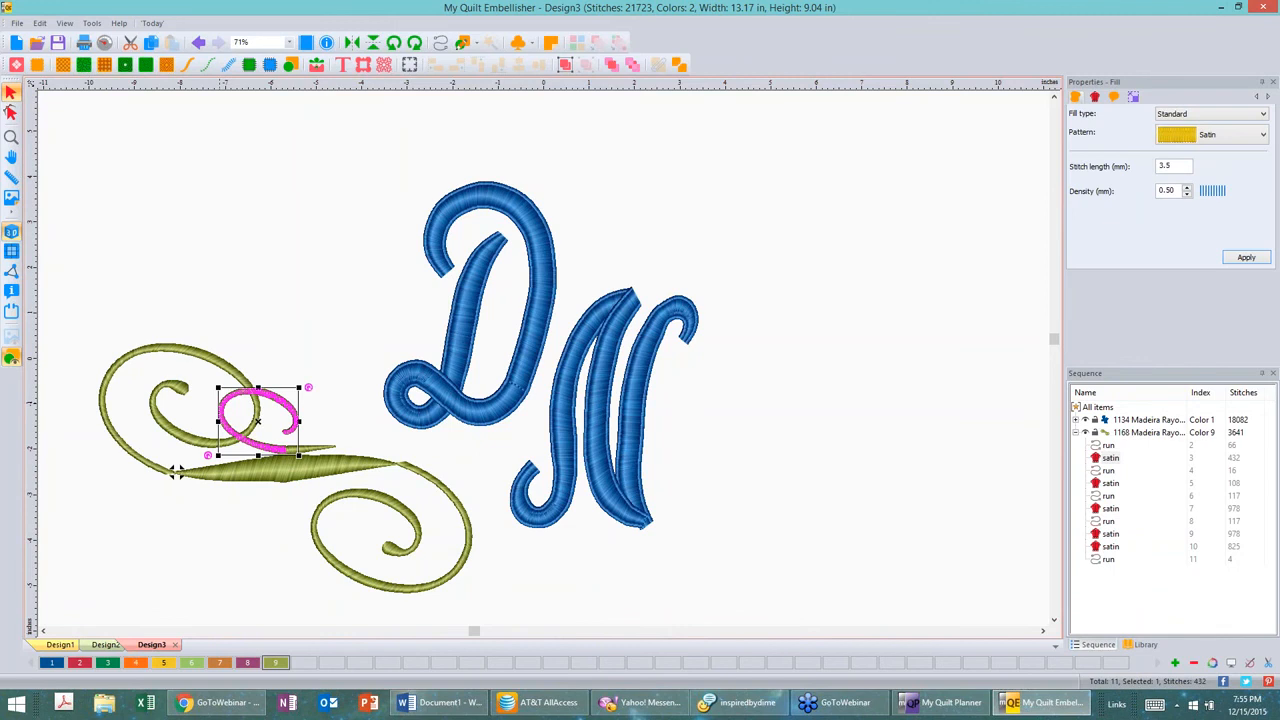
pyautogui.press('Delete')
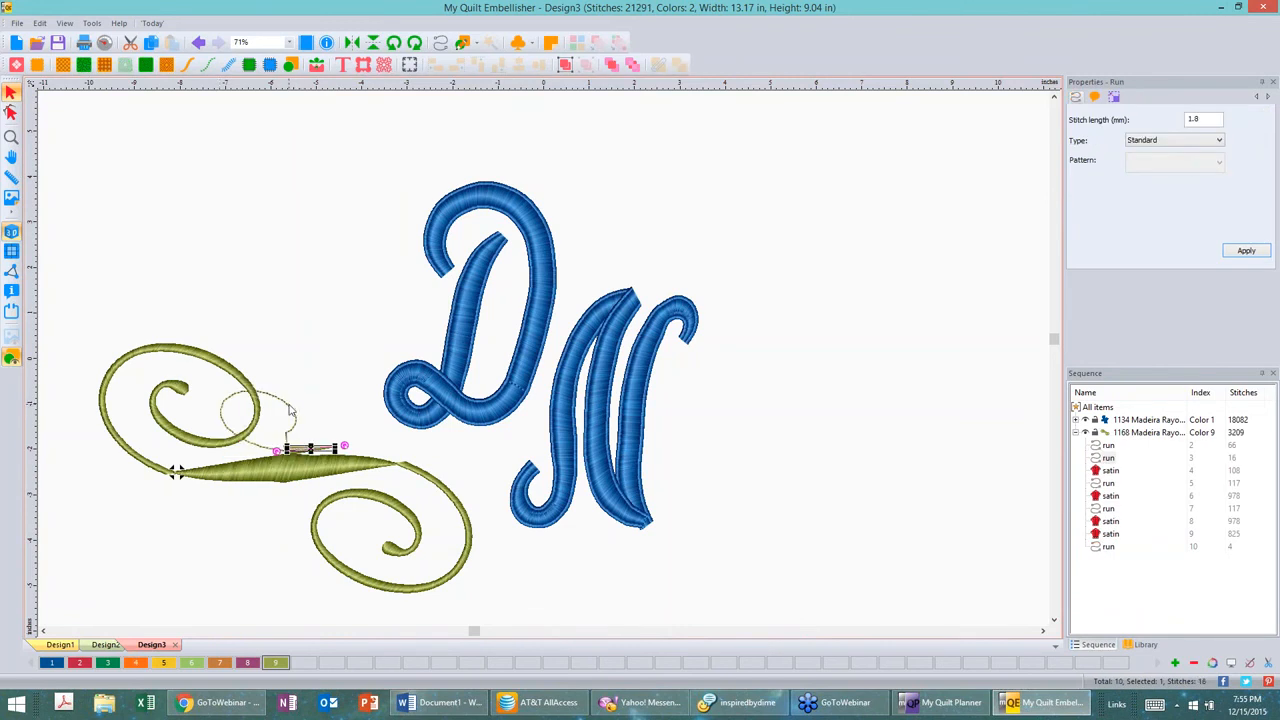
pyautogui.click(290, 410)
pyautogui.press('Delete')
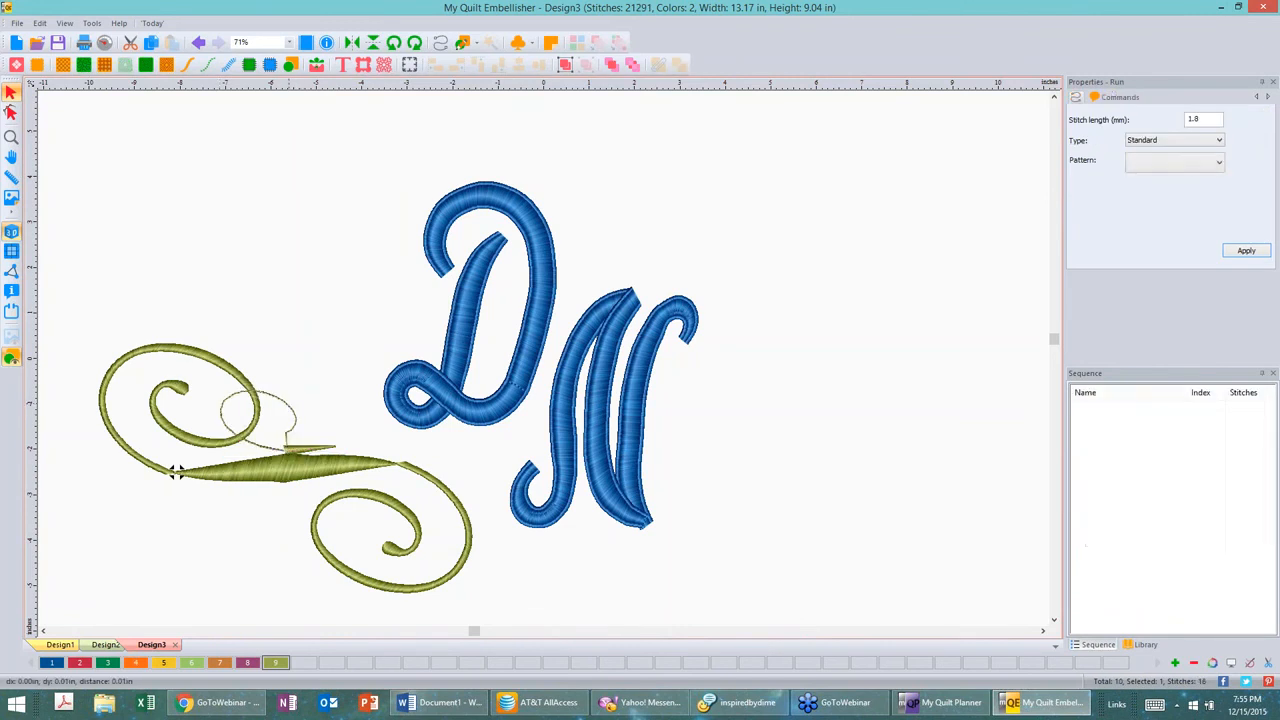
pyautogui.press('Delete')
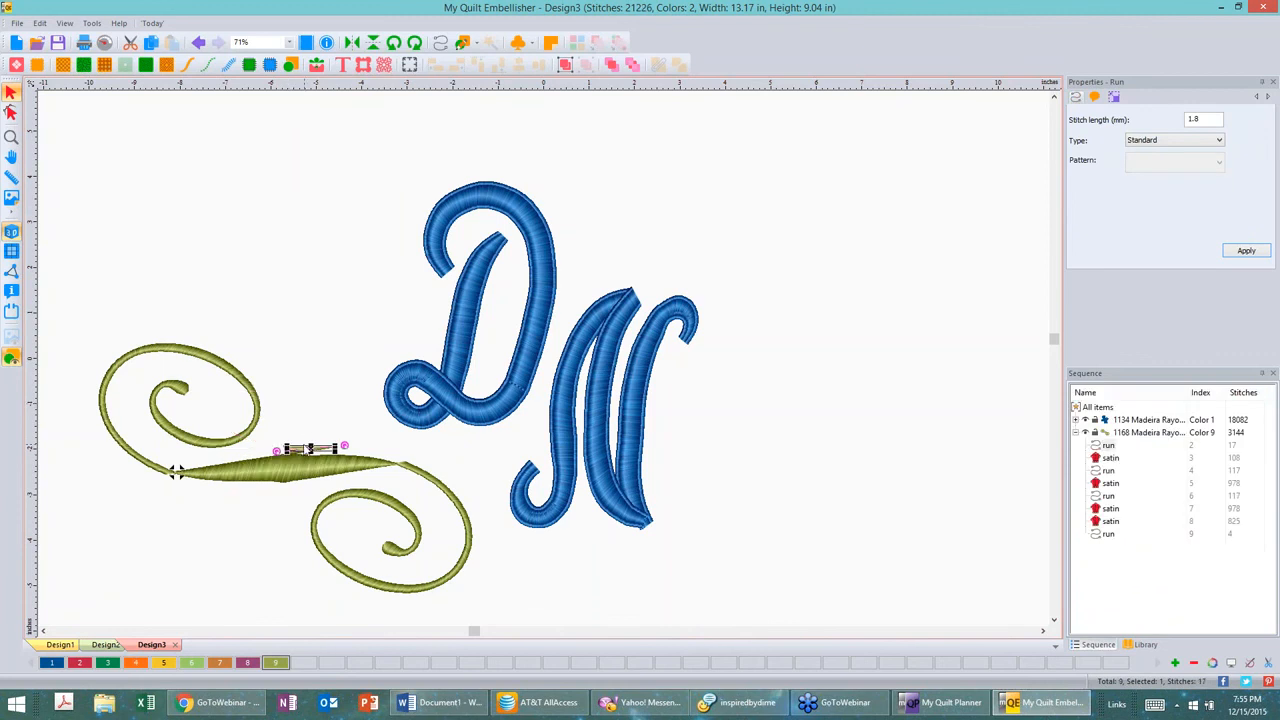
pyautogui.press('Delete')
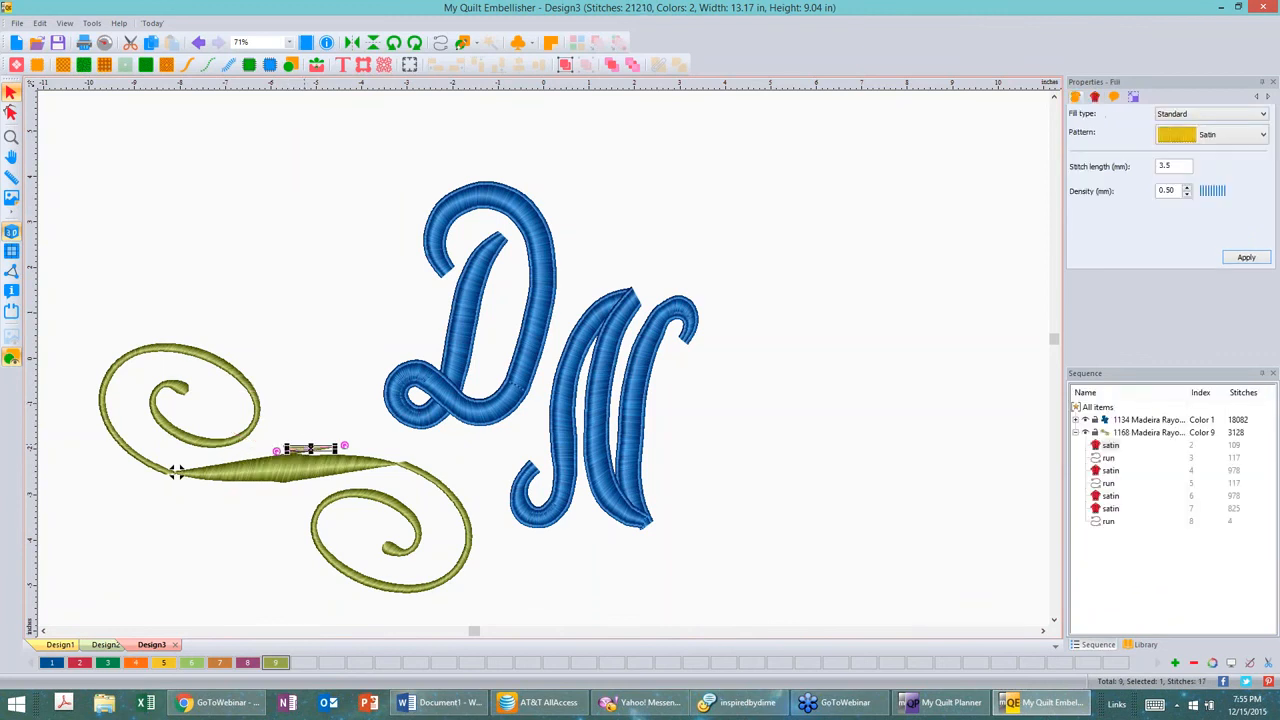
pyautogui.press('Delete')
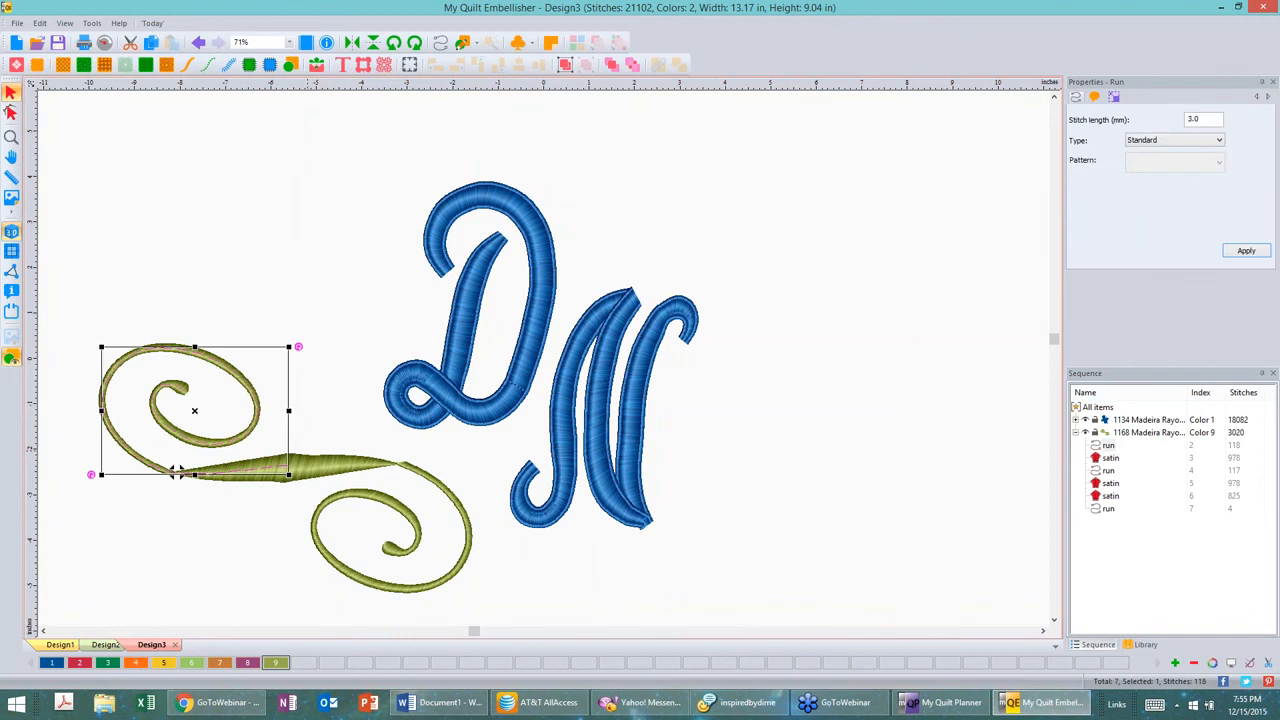
pyautogui.click(321, 396)
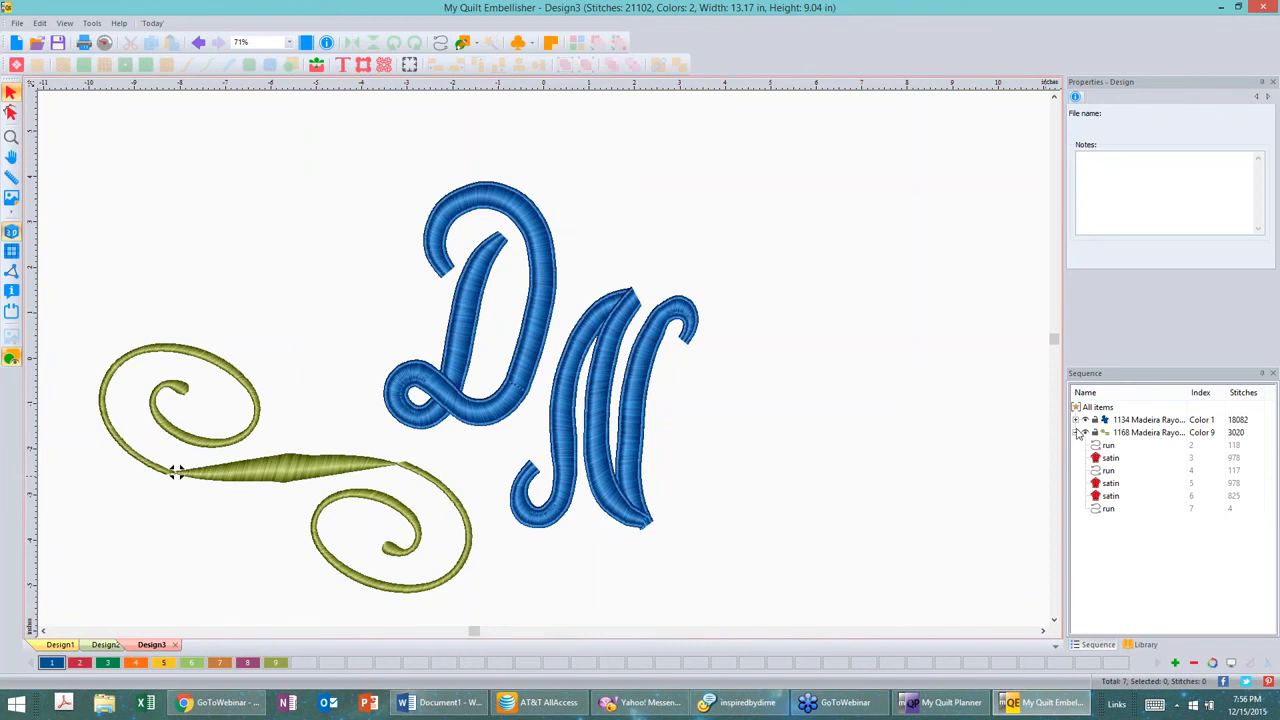
# Step: Expand the DN monogram's color group in the sequence list and select the flourish's color group
pyautogui.click(683, 319)
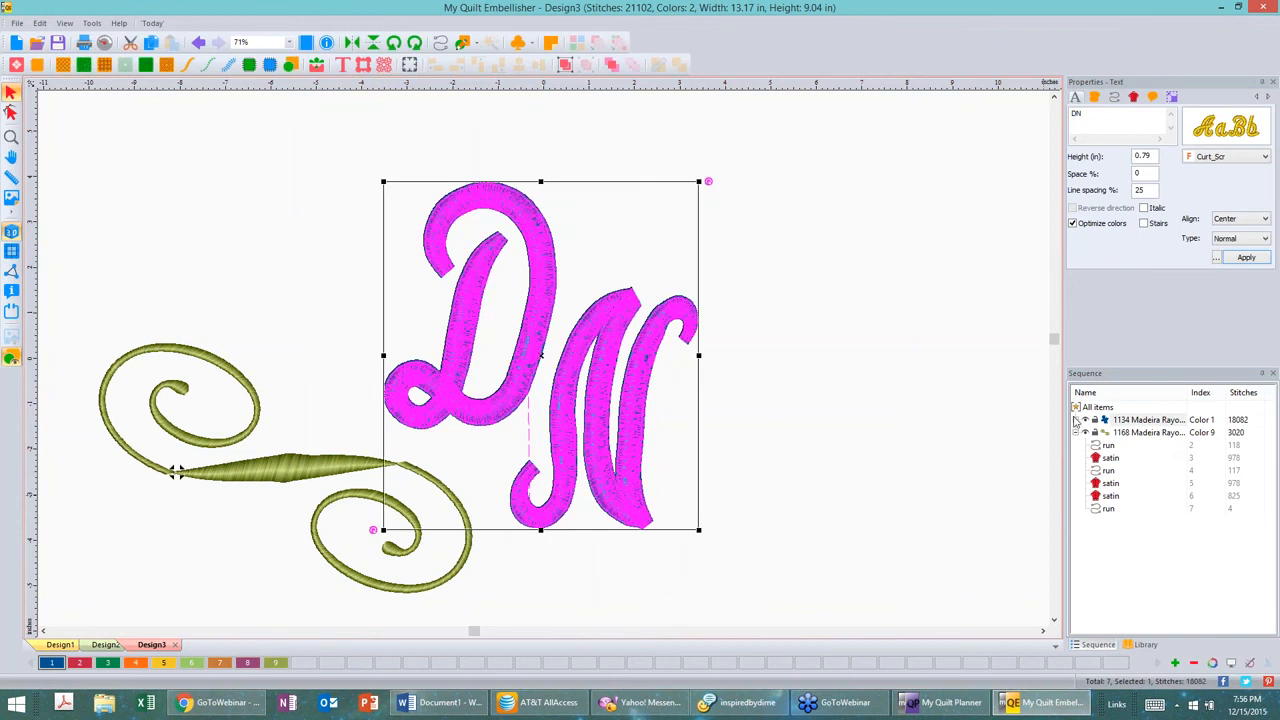
pyautogui.click(1076, 420)
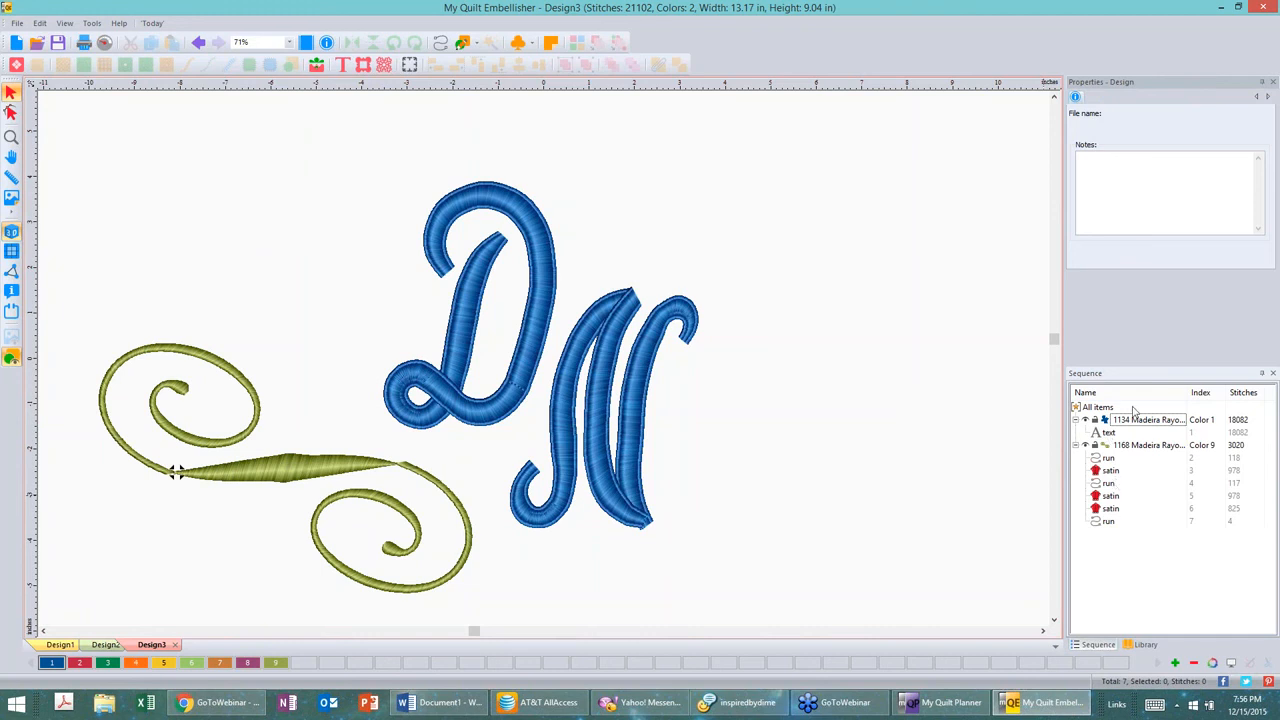
pyautogui.click(1150, 448)
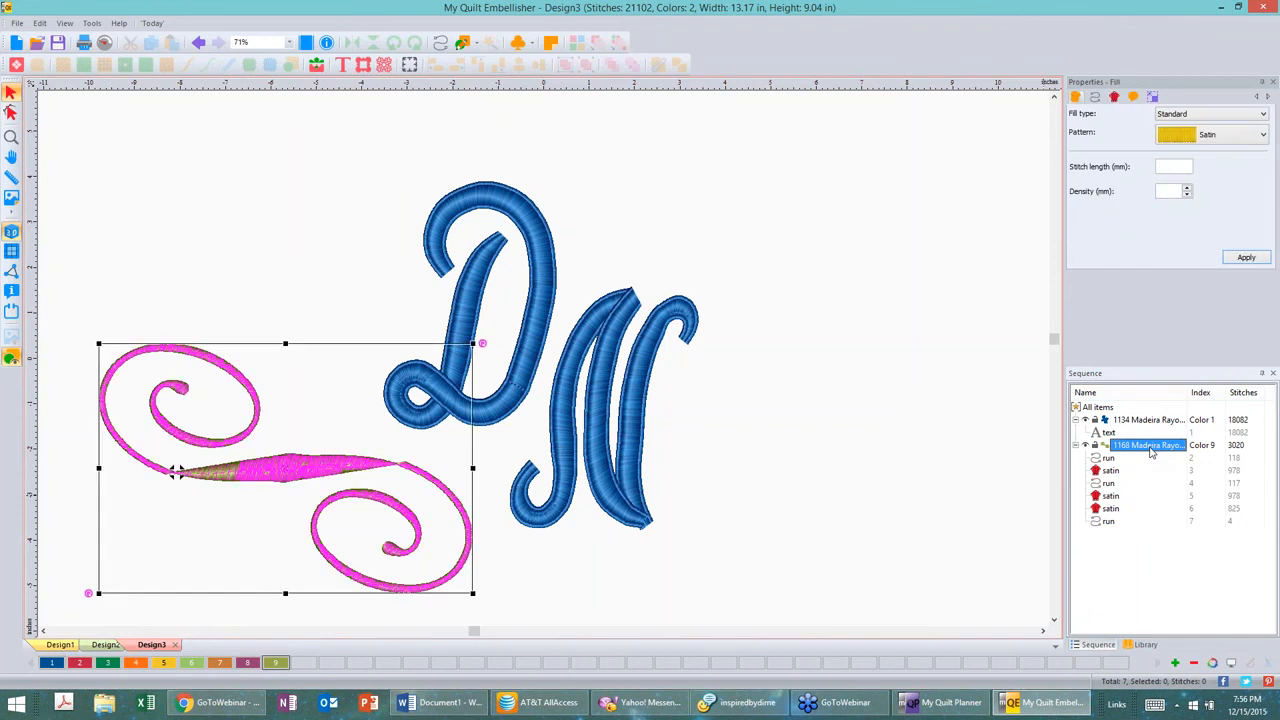